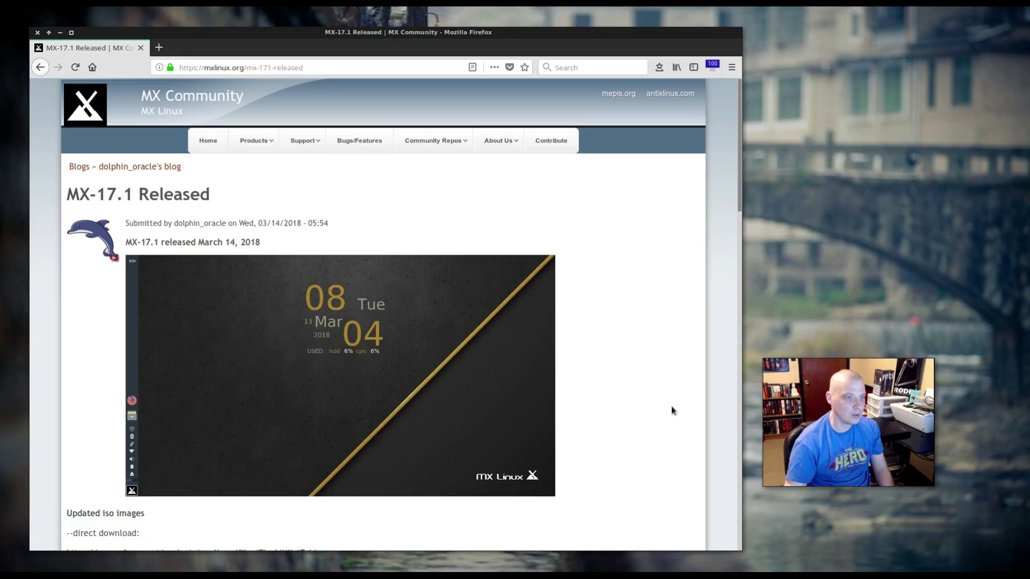
- Scroll through the MX-17.1 announcement's download links and package highlights, then back up
{"action": "scroll", "coordinate": [461, 292], "scroll_direction": "down", "scroll_amount": 3}
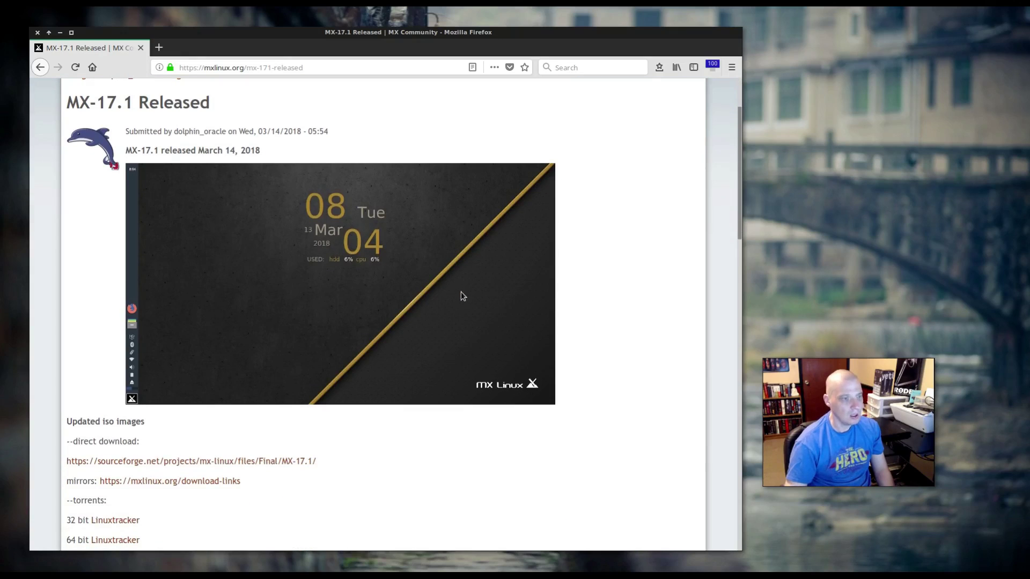
{"action": "scroll", "coordinate": [462, 292], "scroll_direction": "down", "scroll_amount": 3}
{"action": "scroll", "coordinate": [462, 292], "scroll_direction": "down", "scroll_amount": 6}
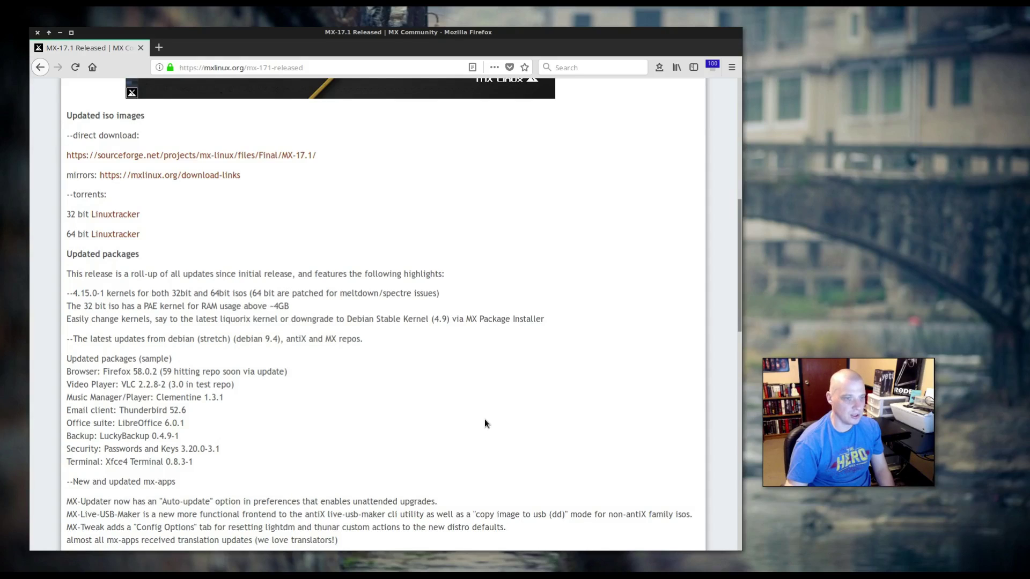
{"action": "scroll", "coordinate": [484, 423], "scroll_direction": "down", "scroll_amount": 3}
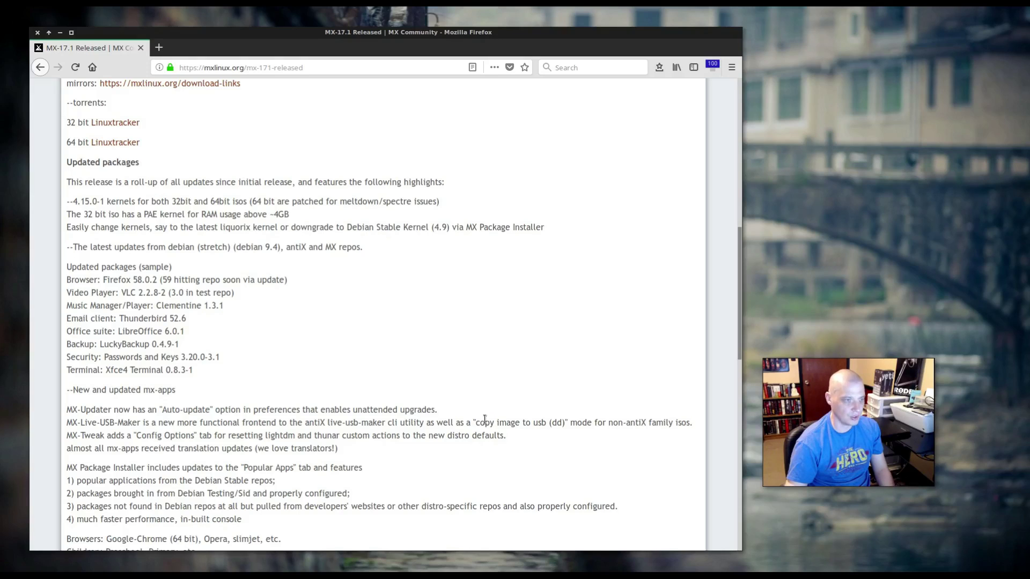
{"action": "scroll", "coordinate": [484, 421], "scroll_direction": "down", "scroll_amount": 5}
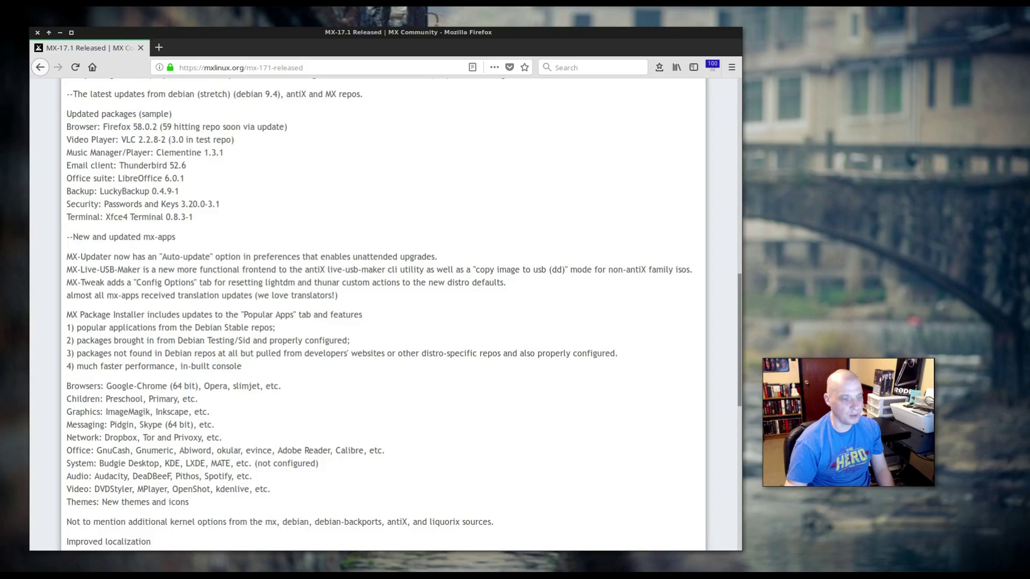
{"action": "scroll", "coordinate": [189, 320], "scroll_direction": "up", "scroll_amount": 2}
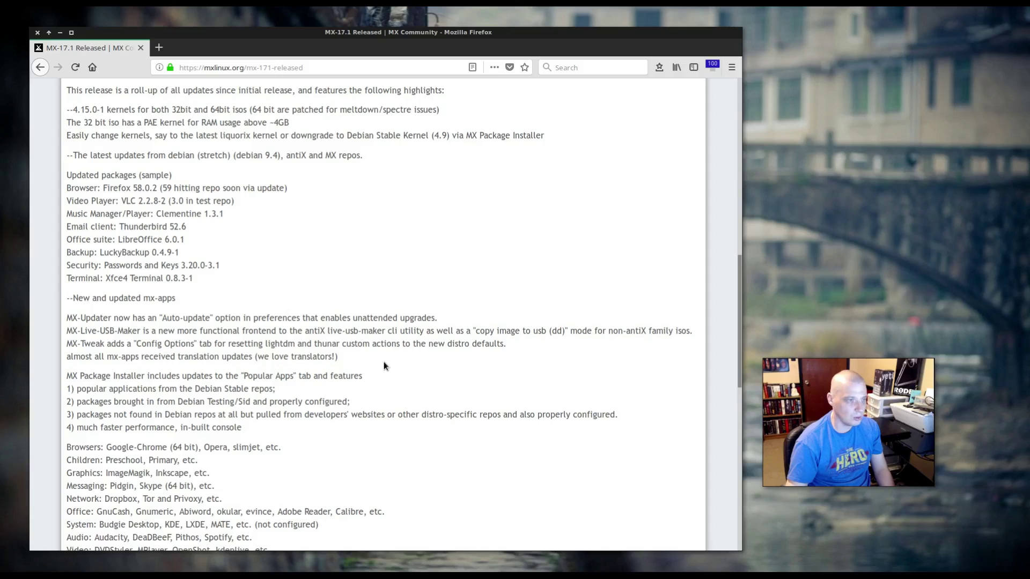
{"action": "scroll", "coordinate": [381, 305], "scroll_direction": "up", "scroll_amount": 10}
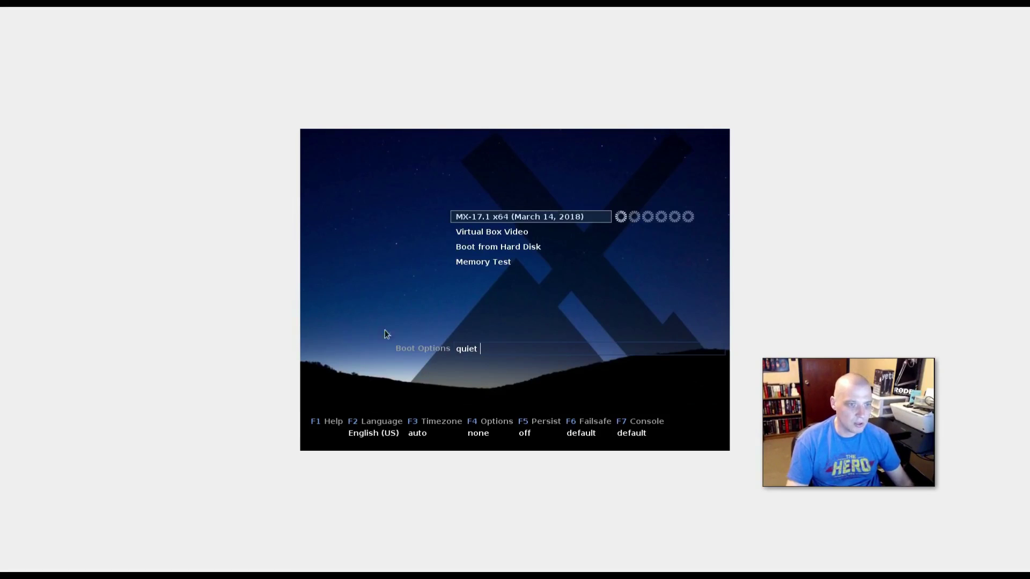
- Capture input into the VM and boot the MX-17.1 x64 live entry to the desktop
{"action": "left_click", "coordinate": [398, 199]}
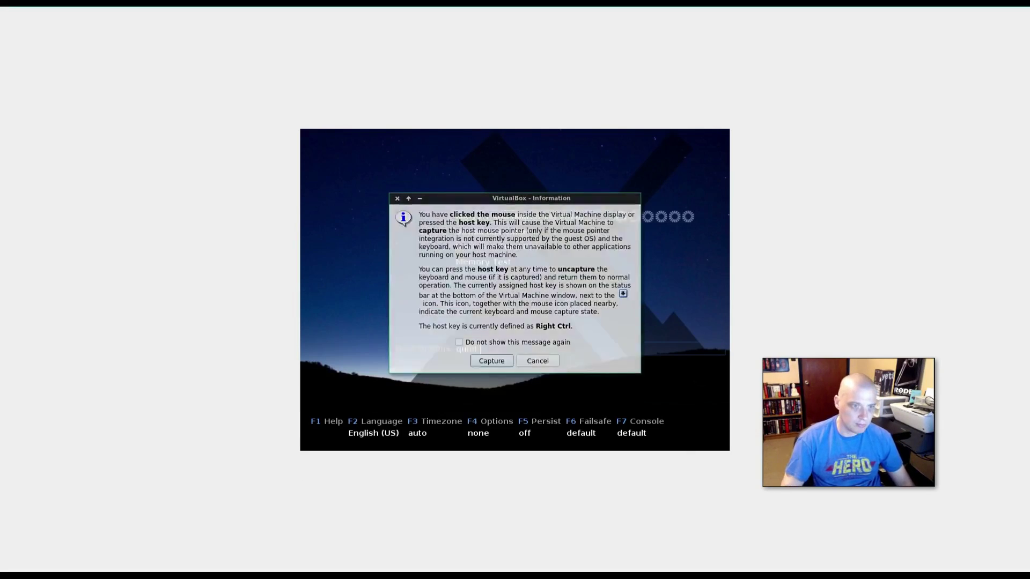
{"action": "key", "text": "Return"}
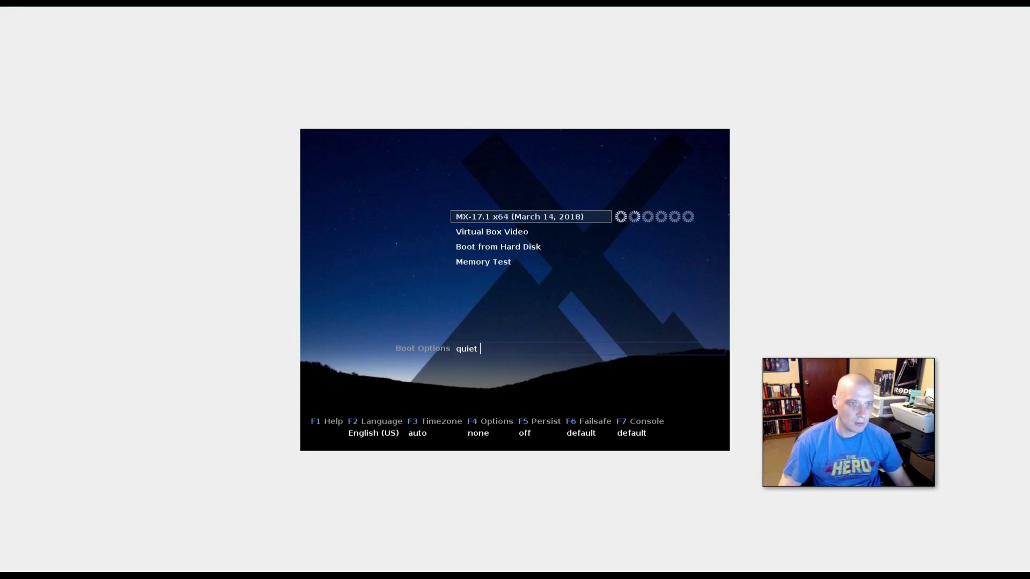
{"action": "key", "text": "Return"}
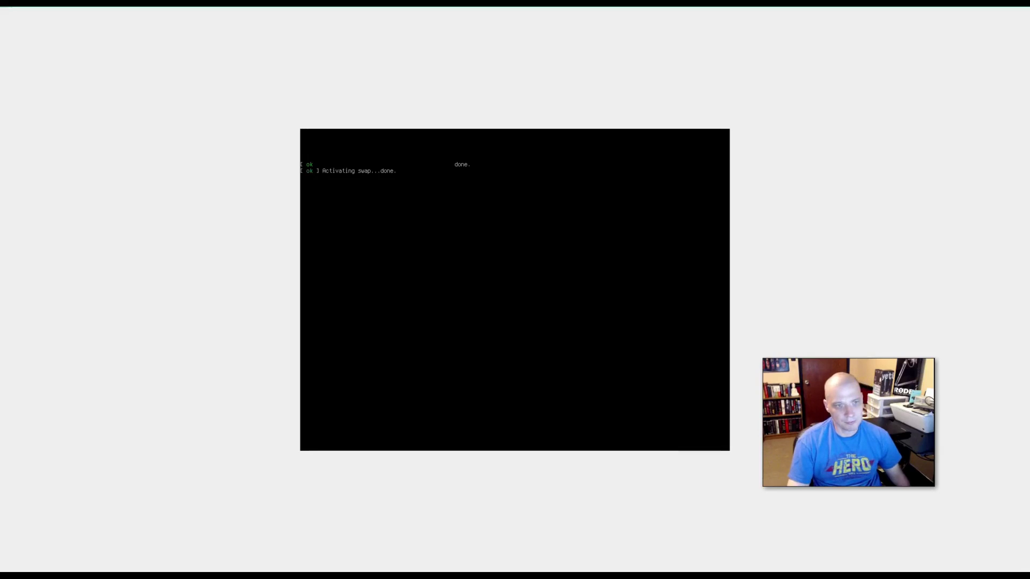
{"action": "key", "text": "ctrl+f"}
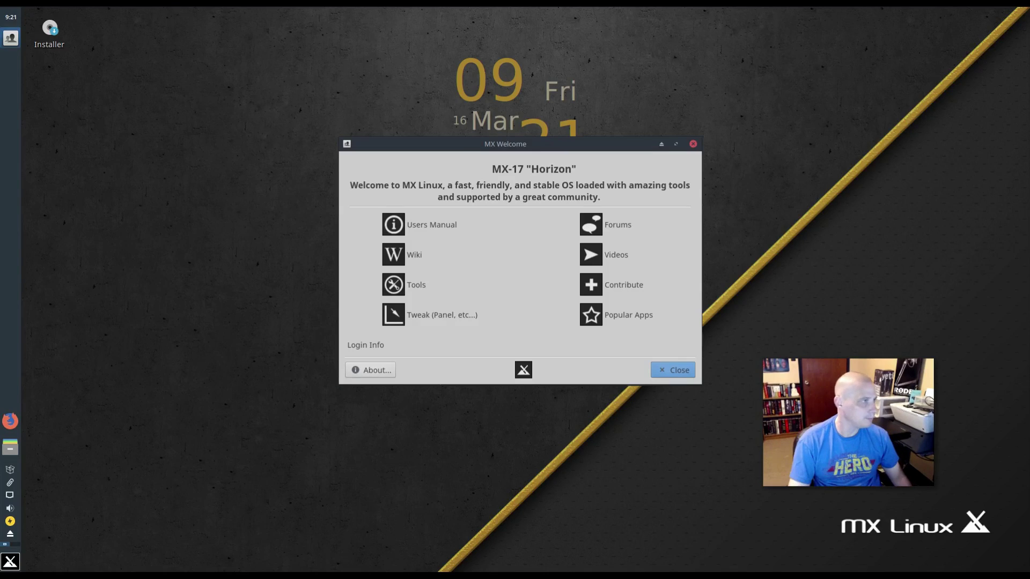
- Close MX Welcome, accept the Terms of Use, and run the partition tool for the 15G disk
{"action": "left_click", "coordinate": [693, 144]}
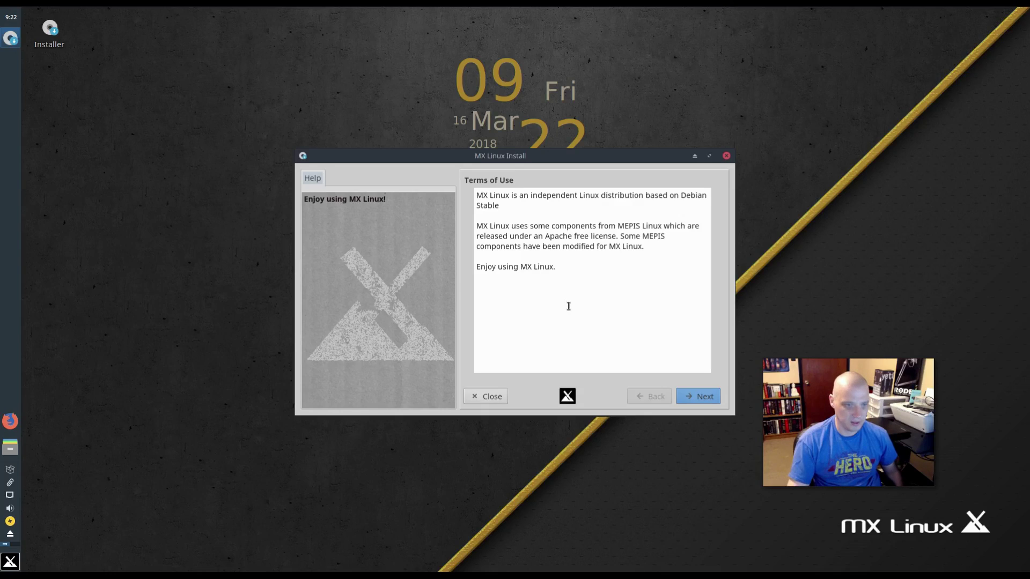
{"action": "left_click", "coordinate": [694, 389]}
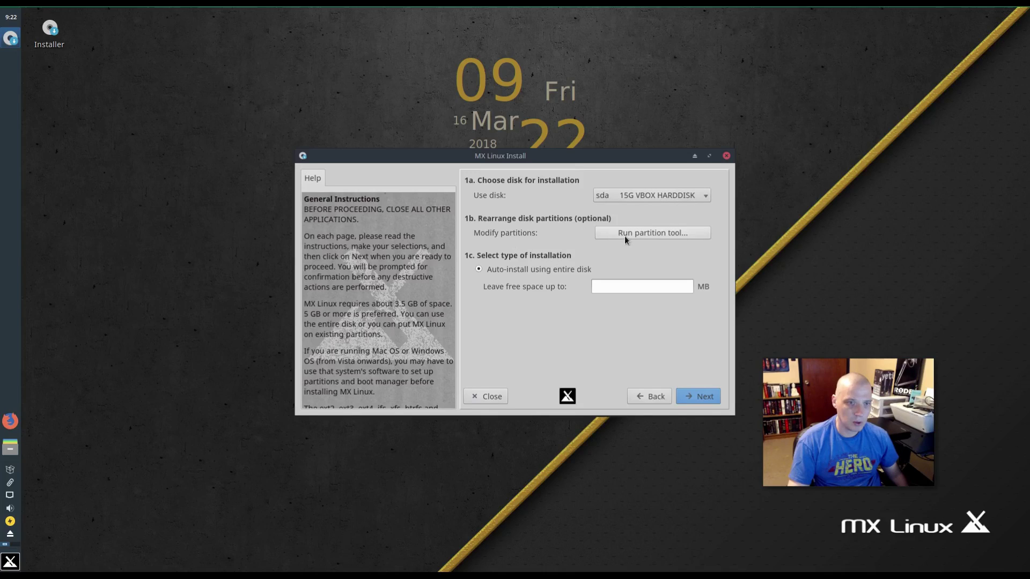
{"action": "left_click", "coordinate": [681, 233]}
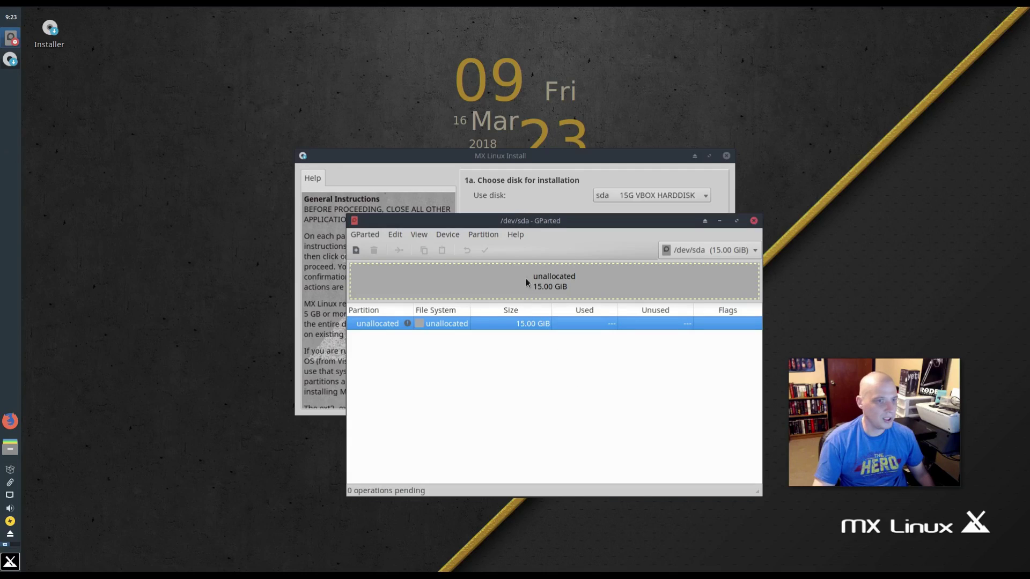
- Create a new msdos partition table on /dev/sda, erasing the disk
{"action": "left_click", "coordinate": [448, 235]}
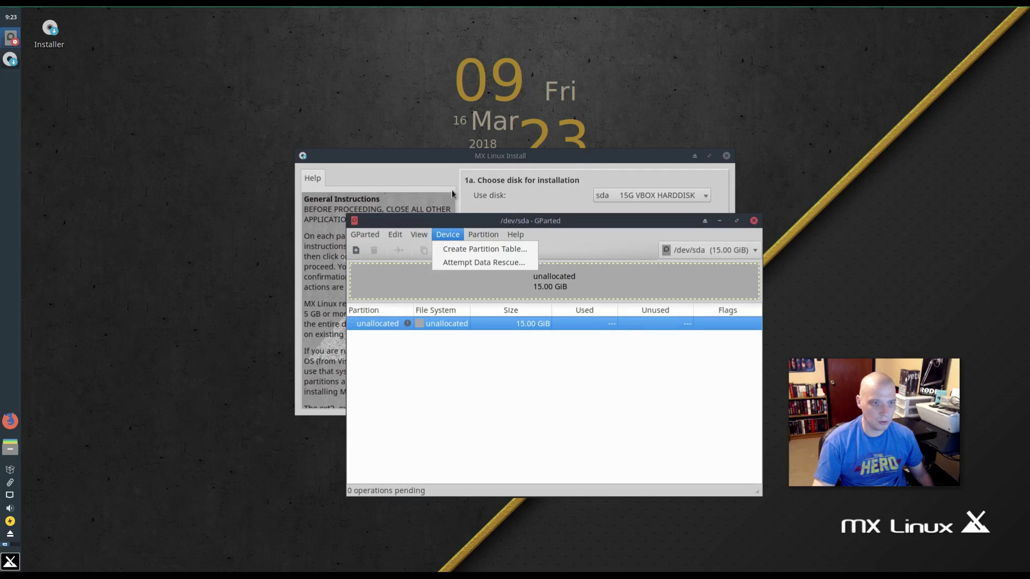
{"action": "left_click", "coordinate": [456, 249]}
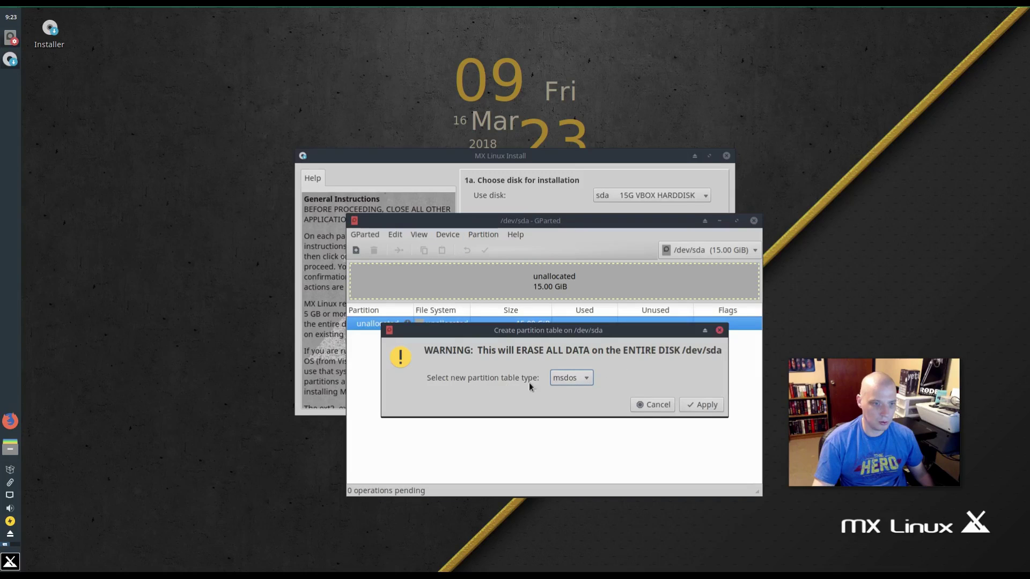
{"action": "left_click", "coordinate": [700, 408]}
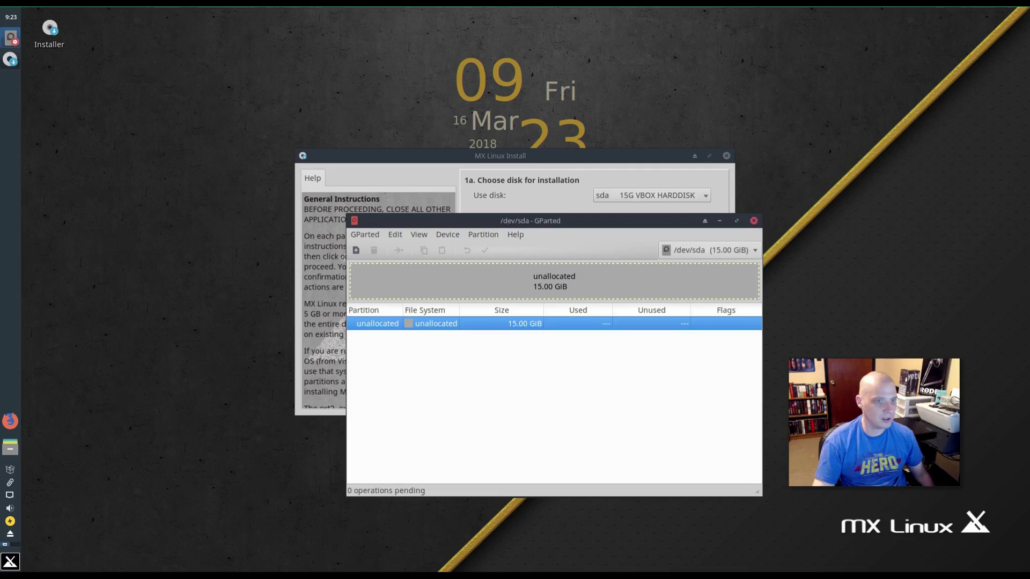
- Queue a 15 GiB ext4 primary partition in the unallocated space
{"action": "right_click", "coordinate": [376, 327]}
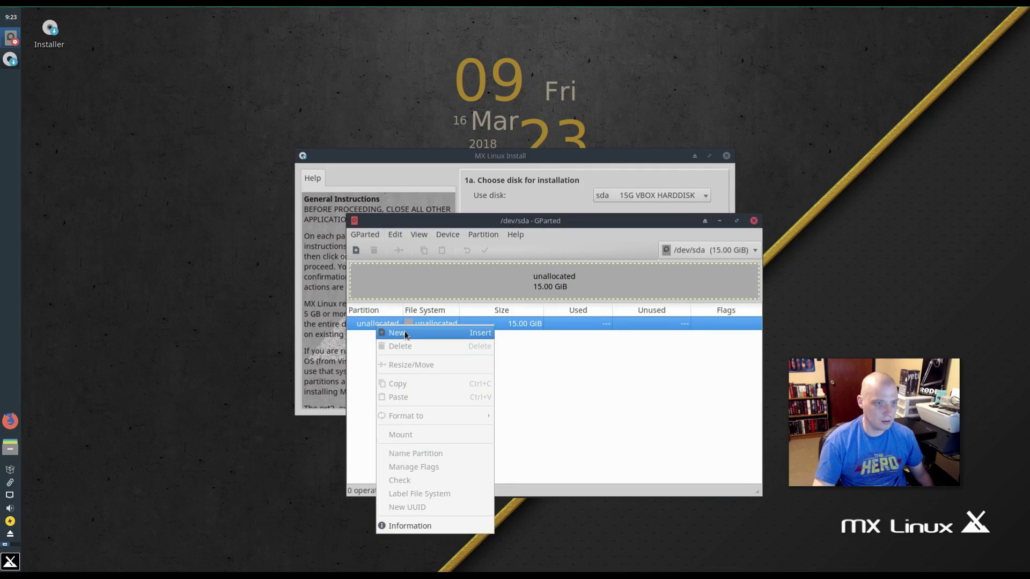
{"action": "left_click", "coordinate": [404, 333]}
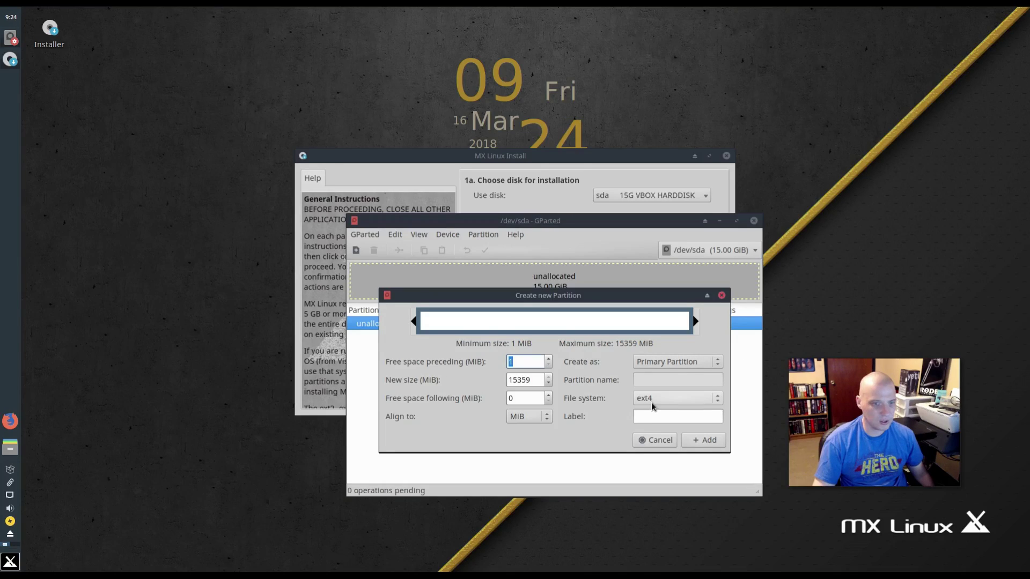
{"action": "left_click", "coordinate": [701, 440]}
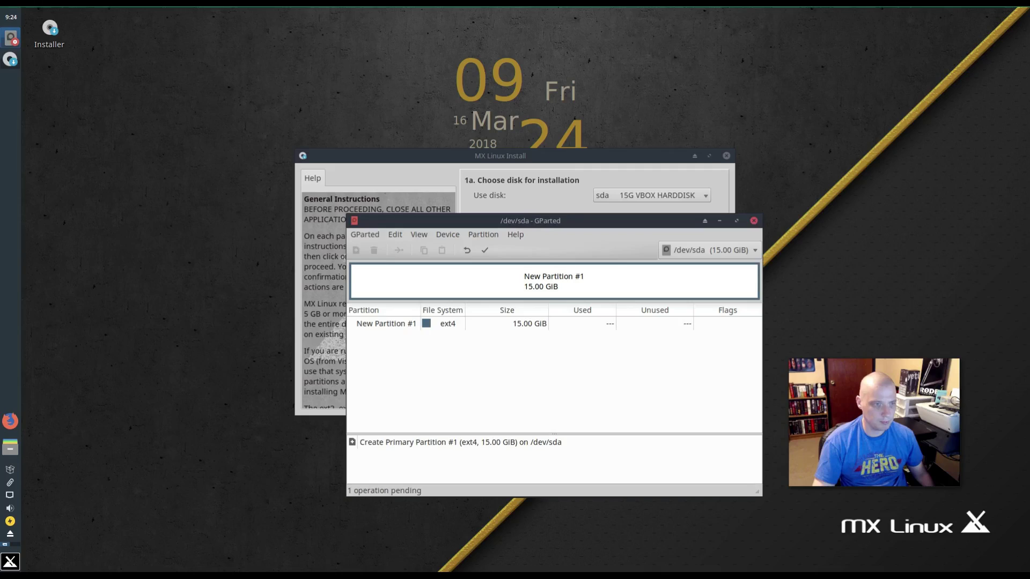
- Apply the pending partition operation to the disk and close GParted
{"action": "left_click", "coordinate": [486, 323]}
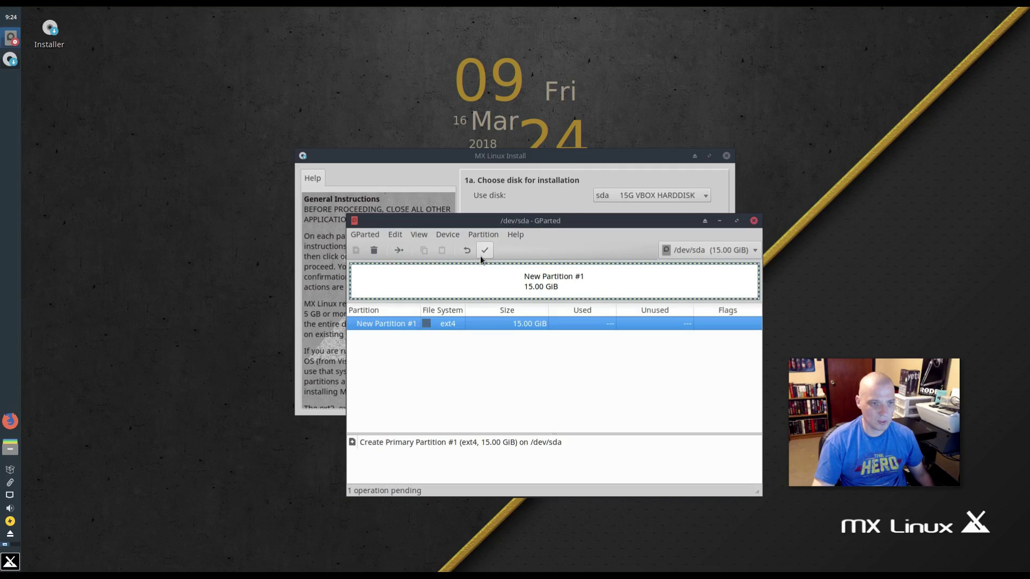
{"action": "left_click", "coordinate": [483, 252]}
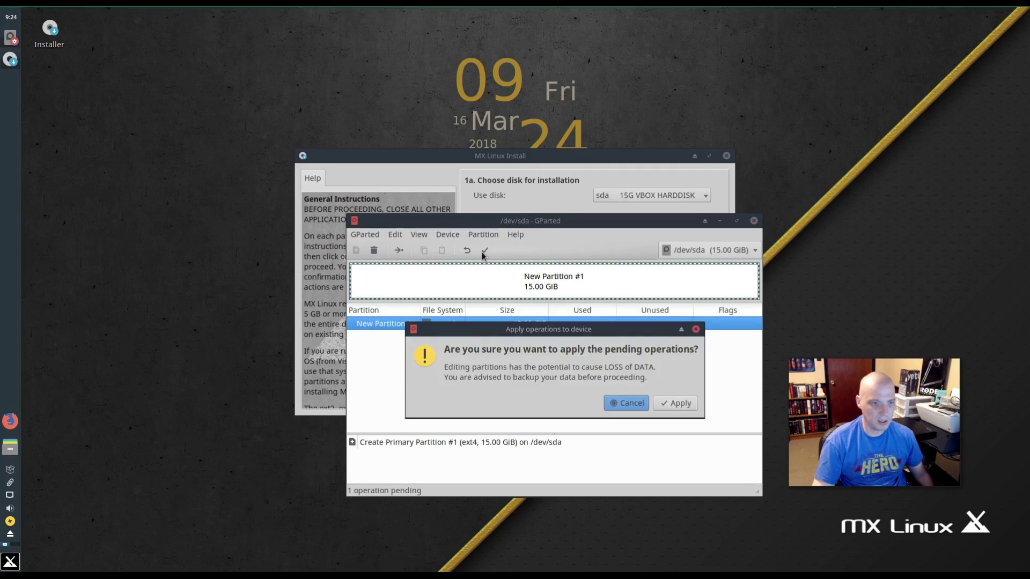
{"action": "left_click", "coordinate": [676, 404]}
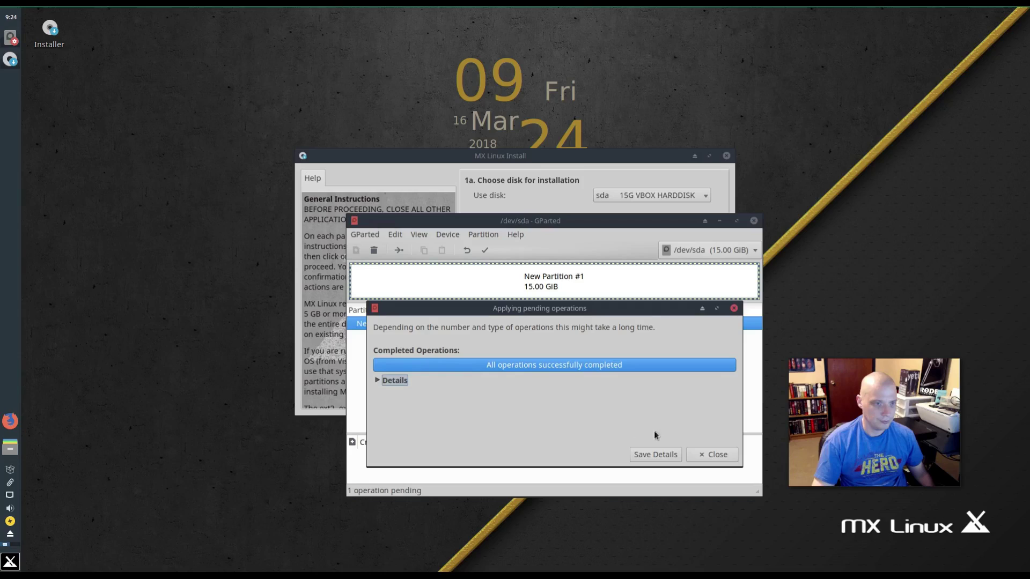
{"action": "left_click", "coordinate": [694, 455]}
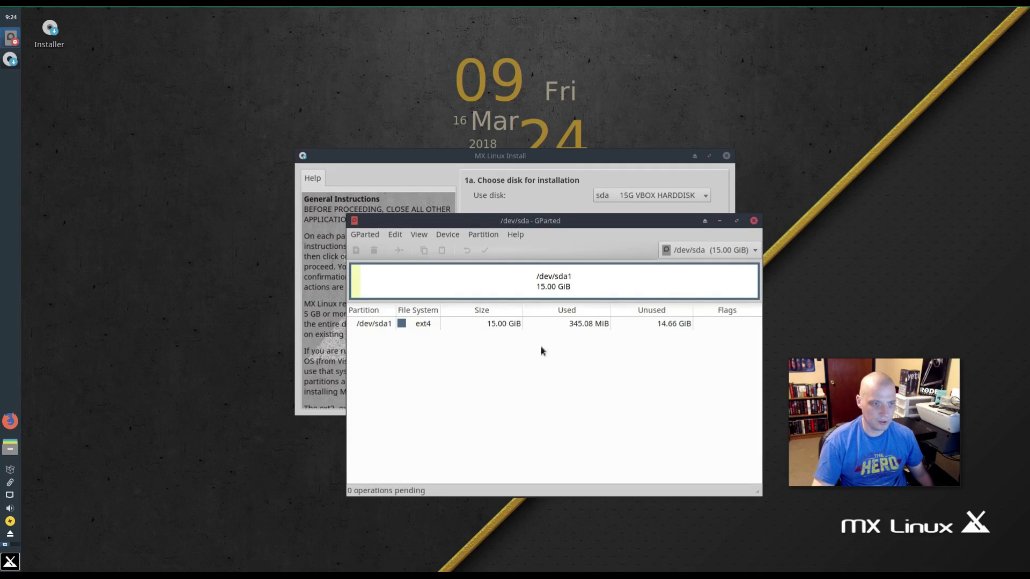
{"action": "left_click", "coordinate": [754, 221]}
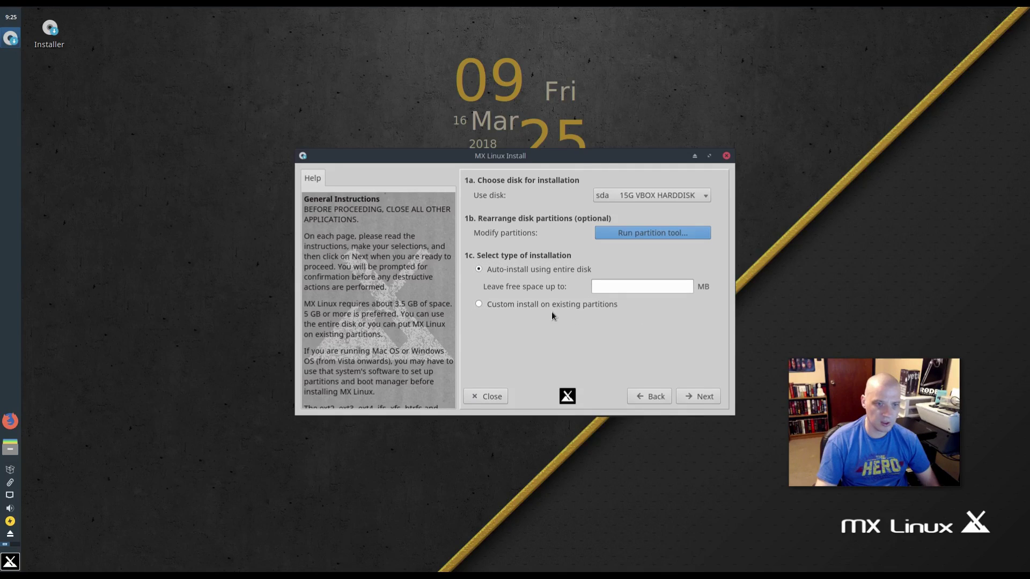
- Auto-install on the entire 15G disk, confirming that /dev/sda will be formatted
{"action": "left_click", "coordinate": [687, 396]}
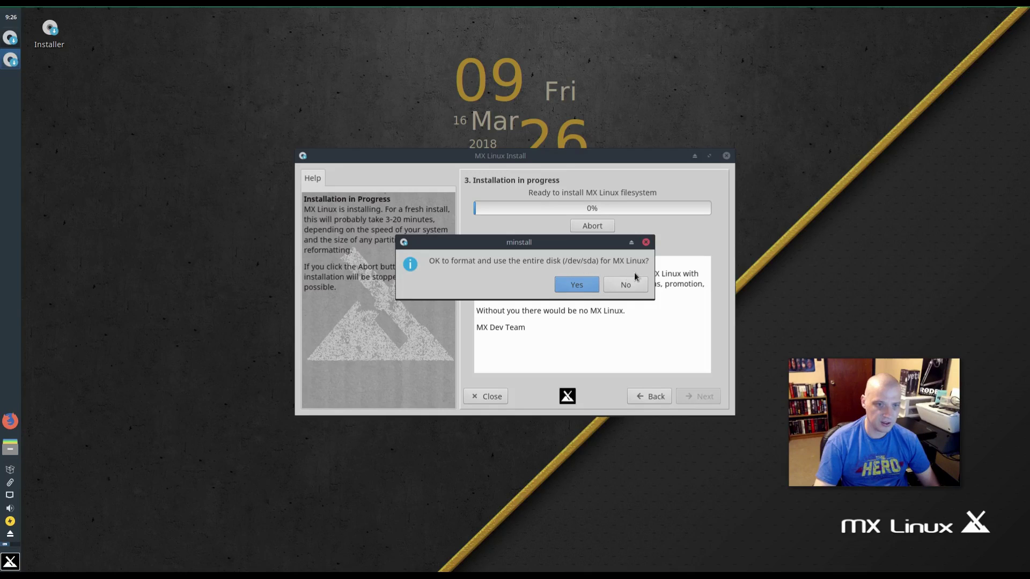
{"action": "left_click", "coordinate": [583, 285]}
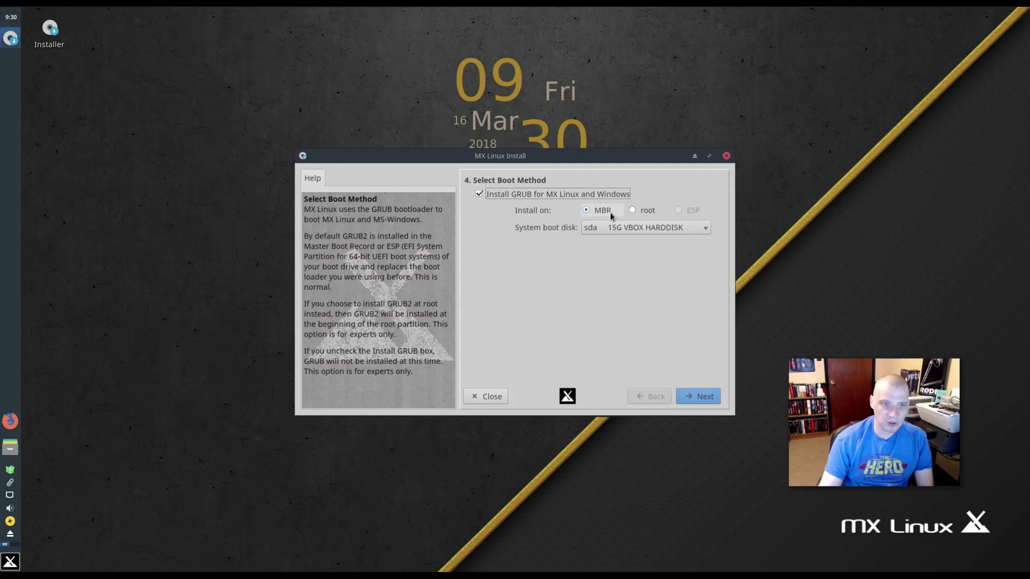
- Keep GRUB on the MBR of sda and confirm the bootloader installation
{"action": "left_click", "coordinate": [708, 399]}
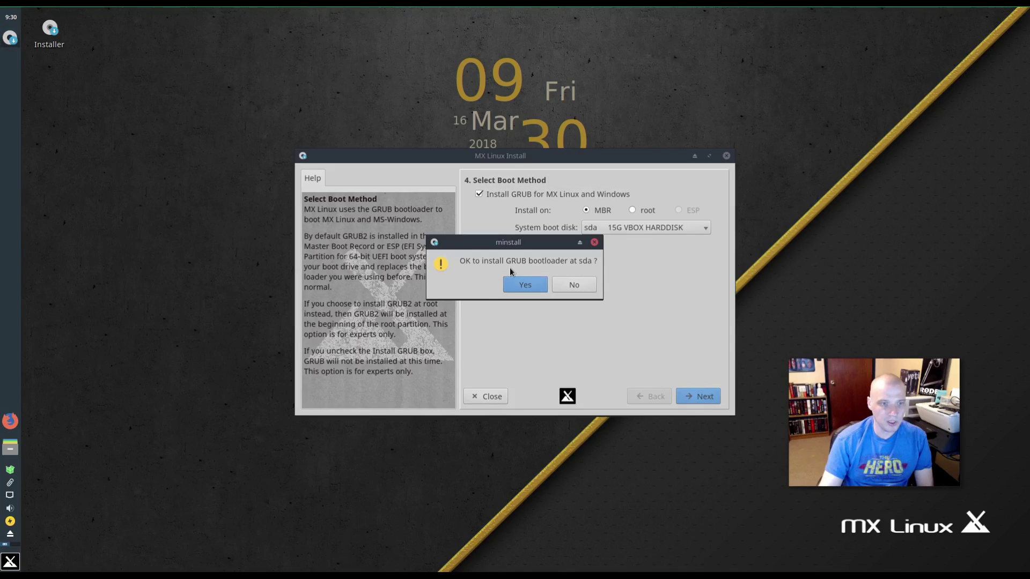
{"action": "left_click", "coordinate": [532, 288]}
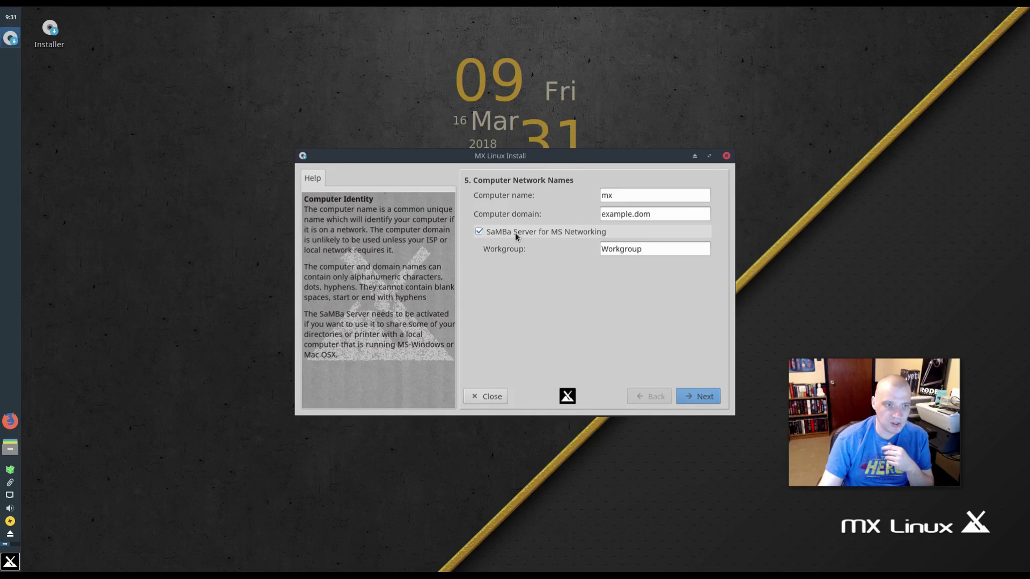
- Turn off the SaMBa server, keeping computer name mx, and continue
{"action": "left_click", "coordinate": [479, 232]}
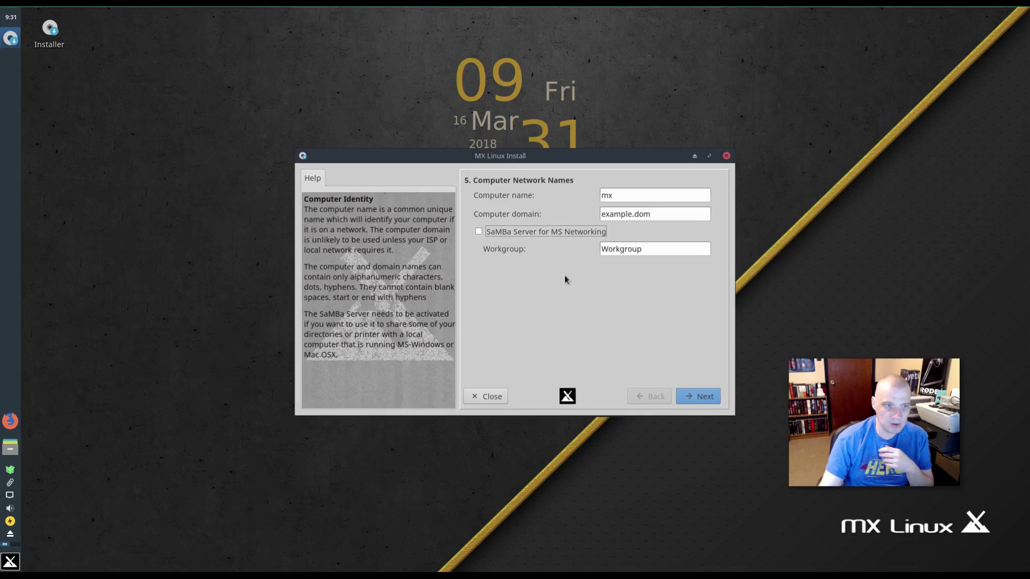
{"action": "left_click", "coordinate": [704, 397]}
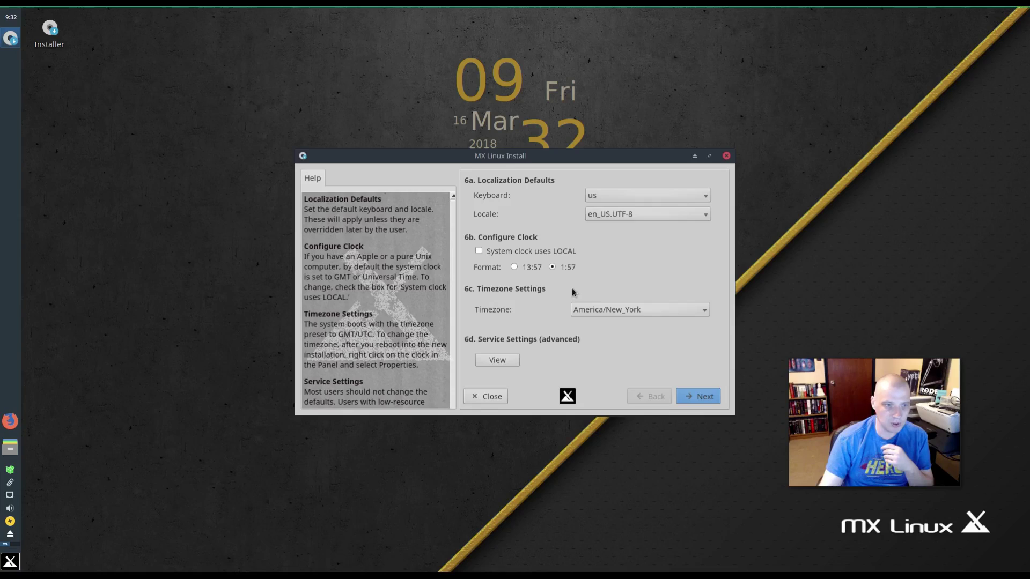
- Pick America/Chicago from the Timezone dropdown on the Localization page
{"action": "left_click", "coordinate": [593, 315]}
{"action": "scroll", "coordinate": [595, 331], "scroll_direction": "up", "scroll_amount": 16}
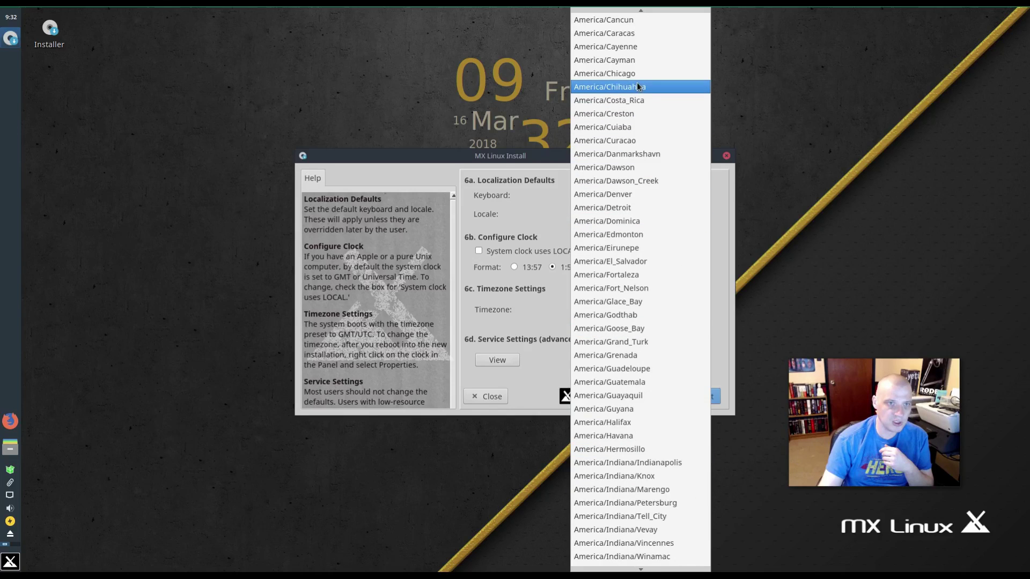
{"action": "left_click", "coordinate": [642, 75]}
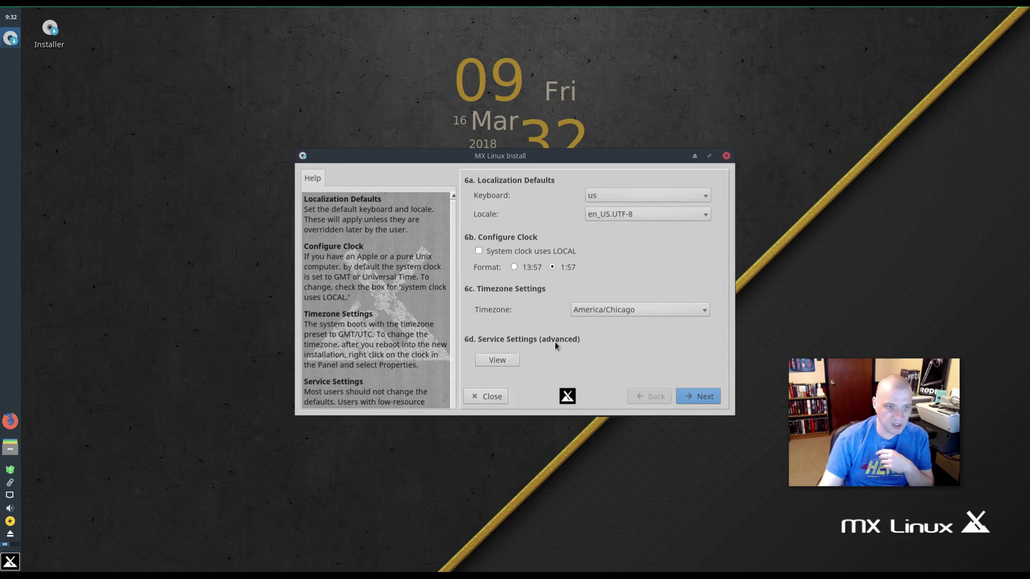
- Enter the default user's login name on the user account page
{"action": "left_click", "coordinate": [697, 400]}
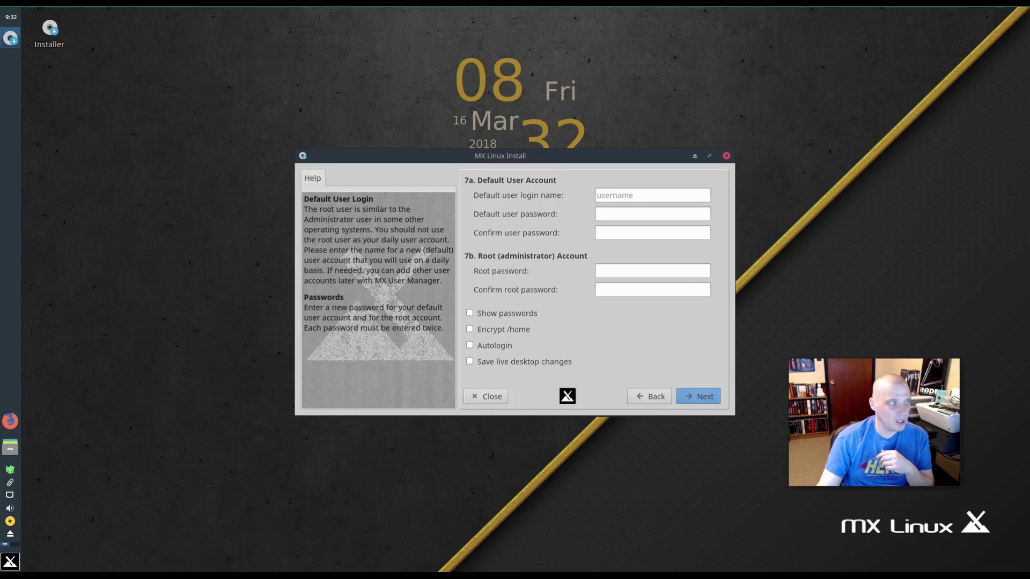
{"action": "type", "text": "dt"}
{"action": "key", "text": "Tab"}
{"action": "type", "text": "dt"}
{"action": "key", "text": "Tab"}
{"action": "type", "text": "dt"}
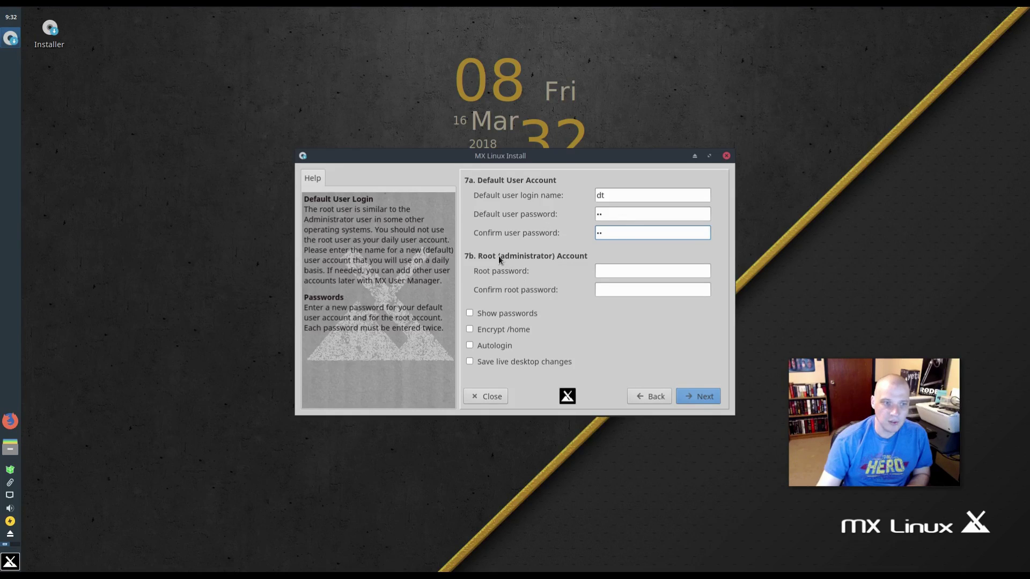
- Enter the root password and type it again to confirm
{"action": "left_click", "coordinate": [618, 270]}
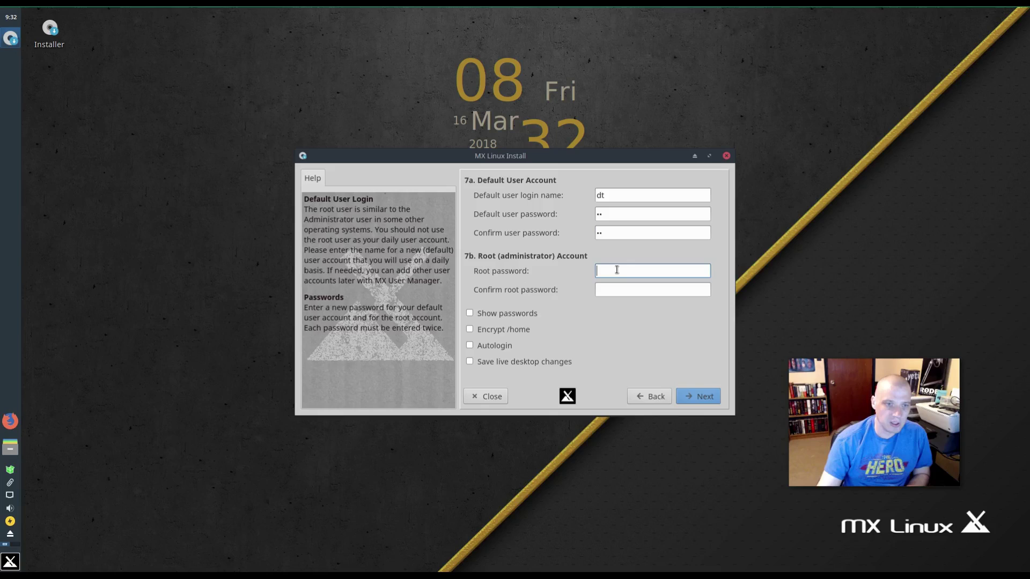
{"action": "type", "text": "••"}
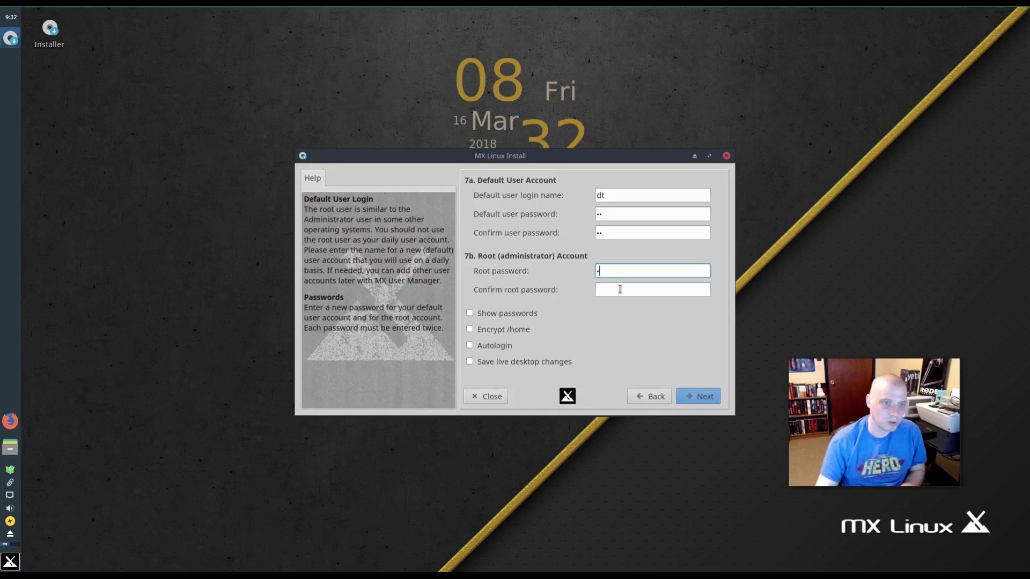
{"action": "left_click", "coordinate": [621, 289]}
{"action": "type", "text": "••"}
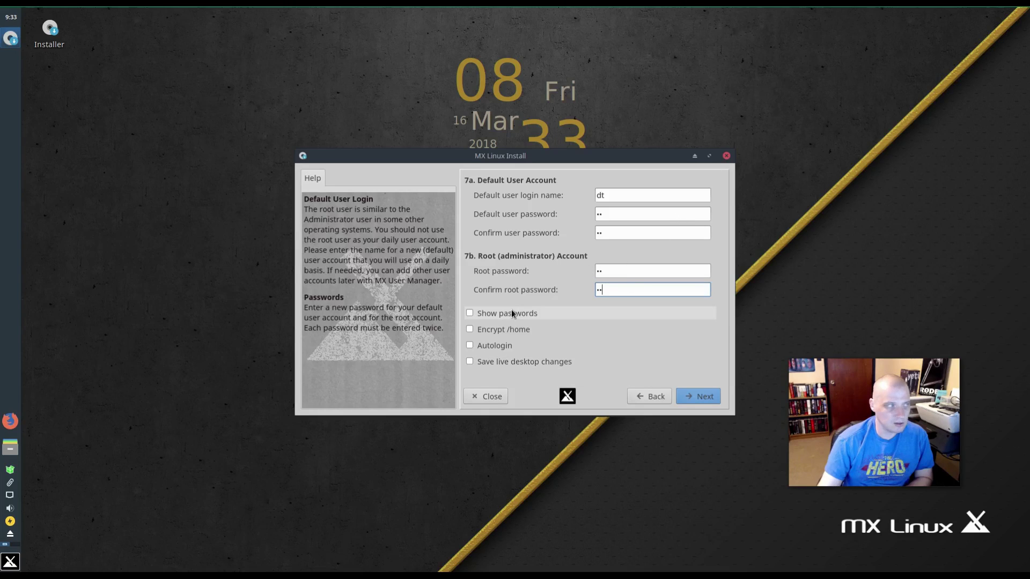
- Finish the installation from the Reminders page and agree to reboot now
{"action": "left_click", "coordinate": [697, 397]}
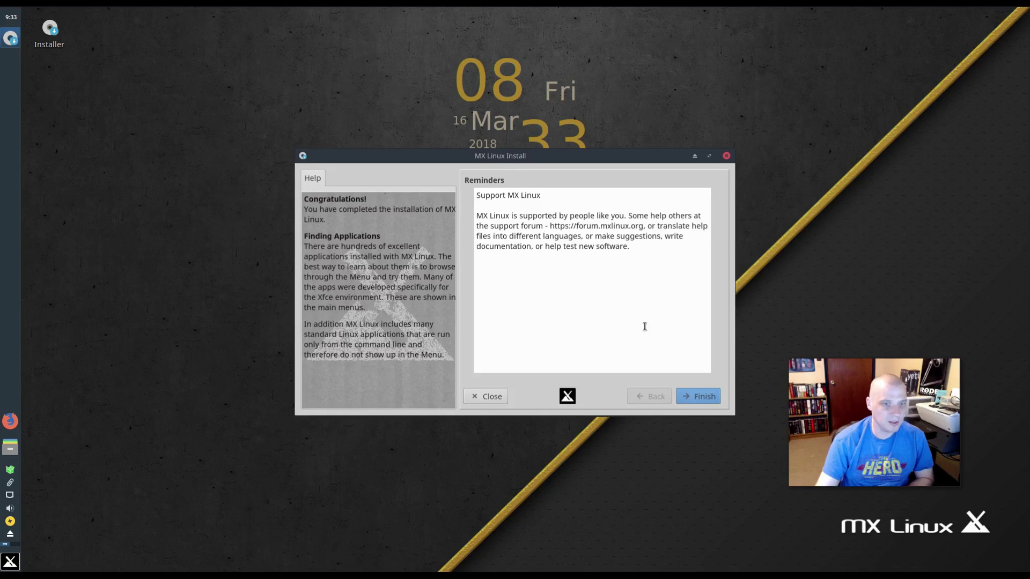
{"action": "left_click", "coordinate": [699, 400]}
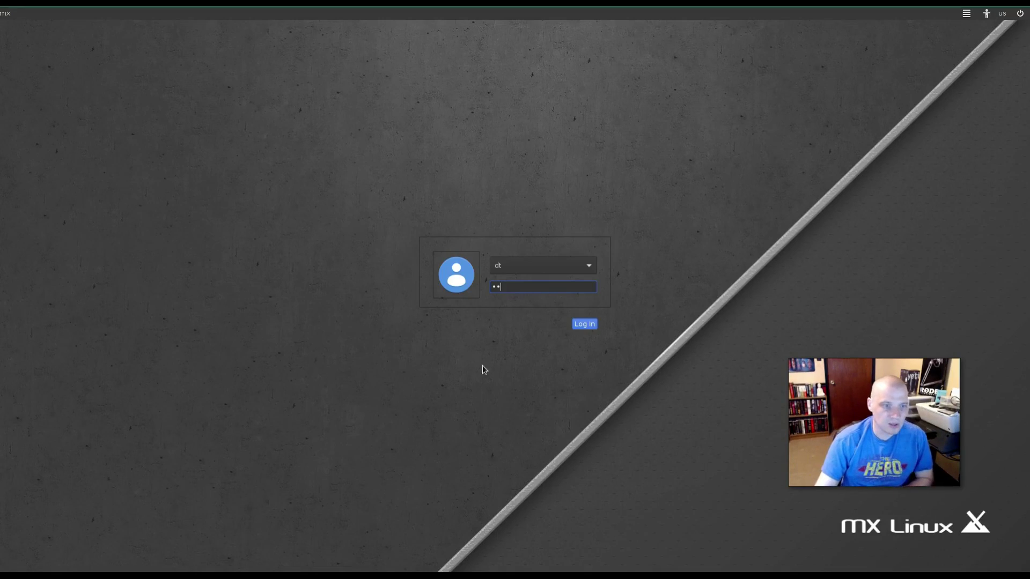
- Sign in with the entered password to reach the MX-17 "Horizon" welcome window
{"action": "left_click", "coordinate": [591, 326]}
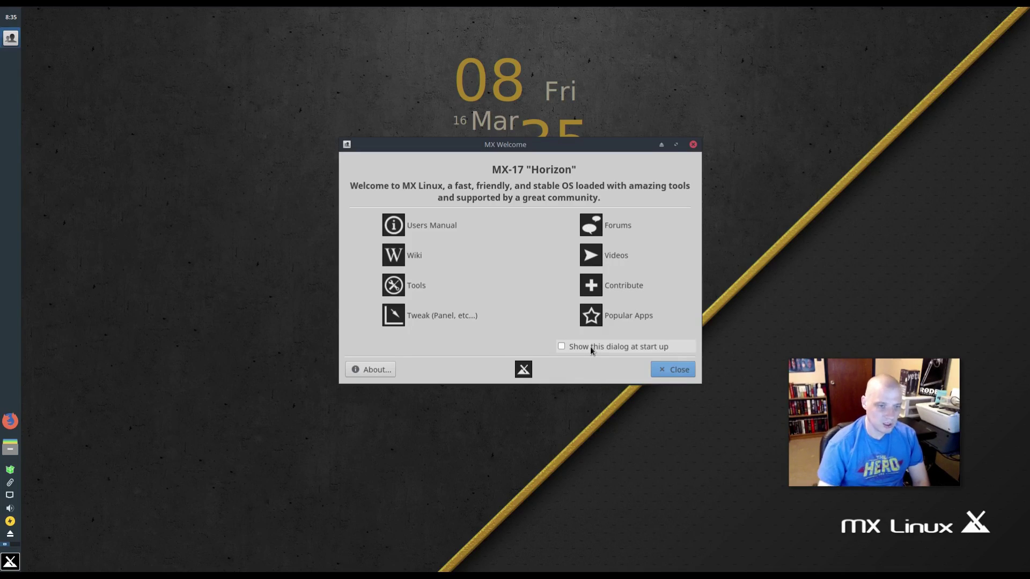
{"action": "left_click", "coordinate": [561, 348]}
{"action": "left_click", "coordinate": [561, 346]}
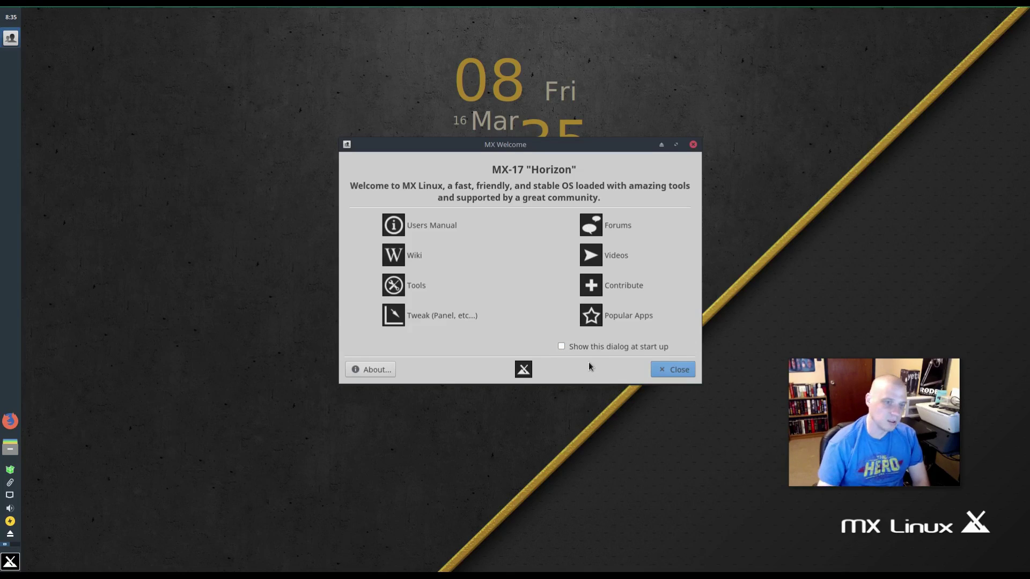
{"action": "left_click", "coordinate": [562, 347]}
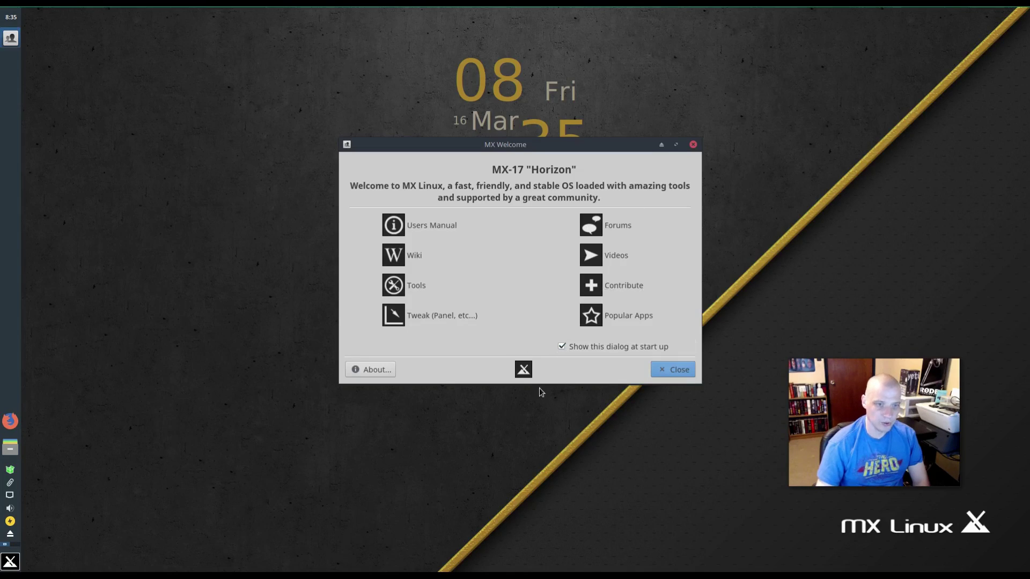
{"action": "left_click", "coordinate": [563, 347]}
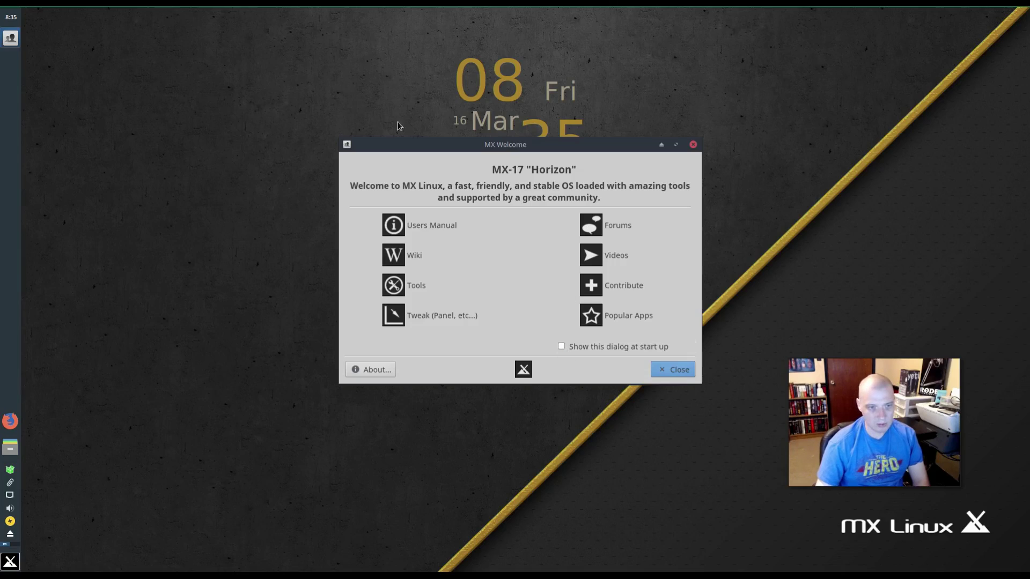
- Close the MX Welcome dialog, leaving the bare Xfce desktop with its clock widget
{"action": "left_click", "coordinate": [677, 371]}
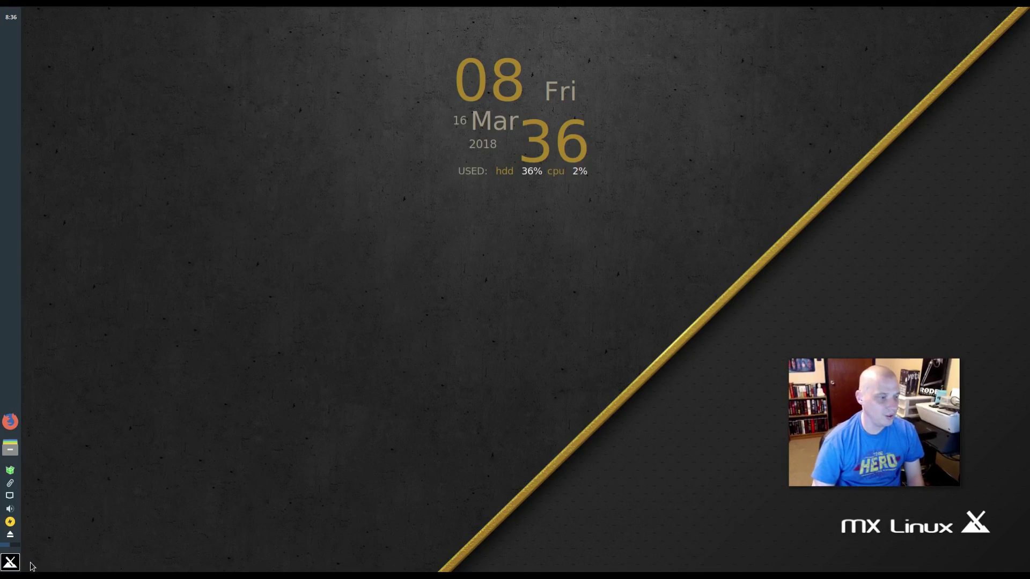
{"action": "left_click", "coordinate": [10, 562]}
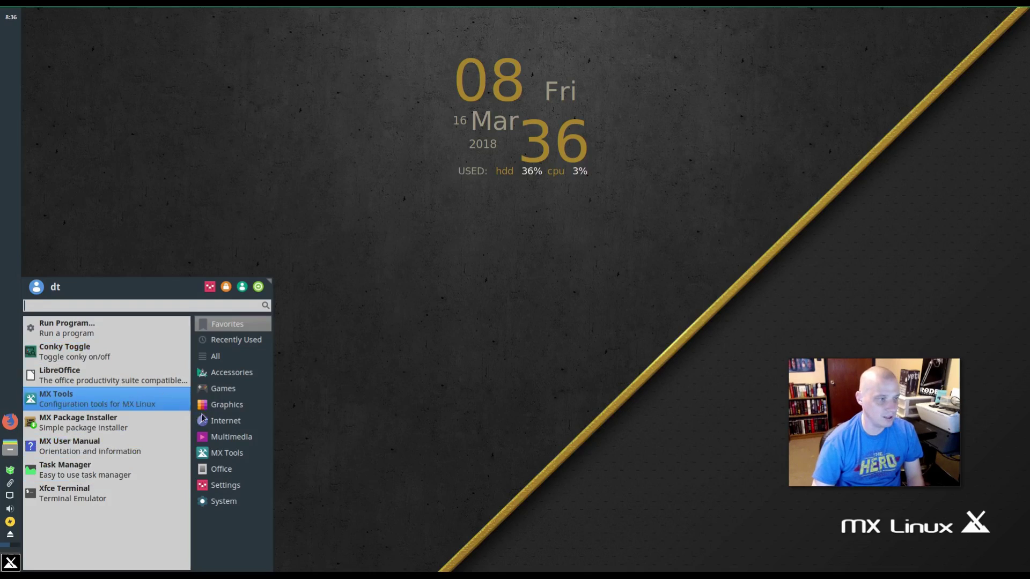
{"action": "mouse_move", "coordinate": [256, 379]}
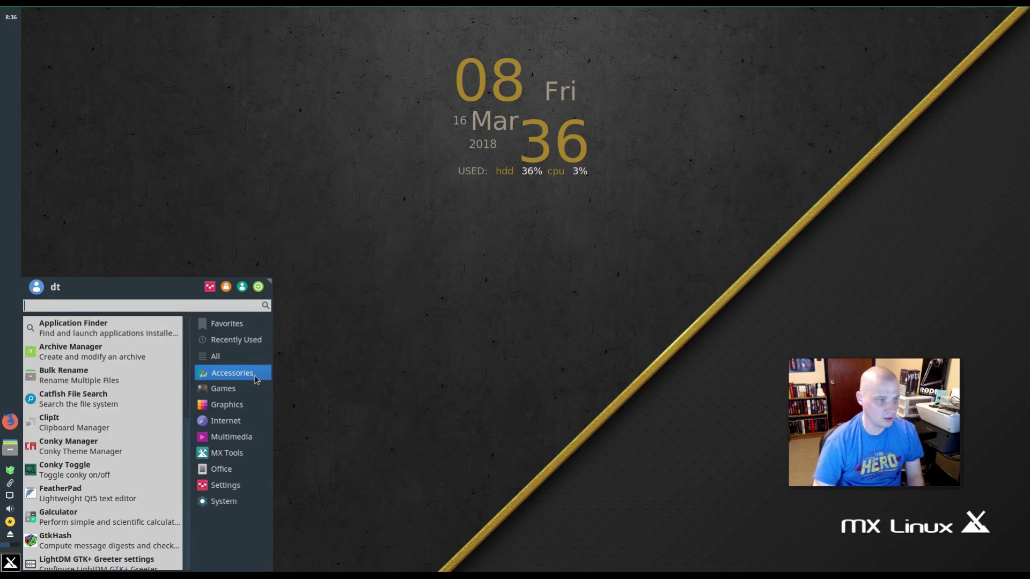
{"action": "left_click", "coordinate": [141, 335]}
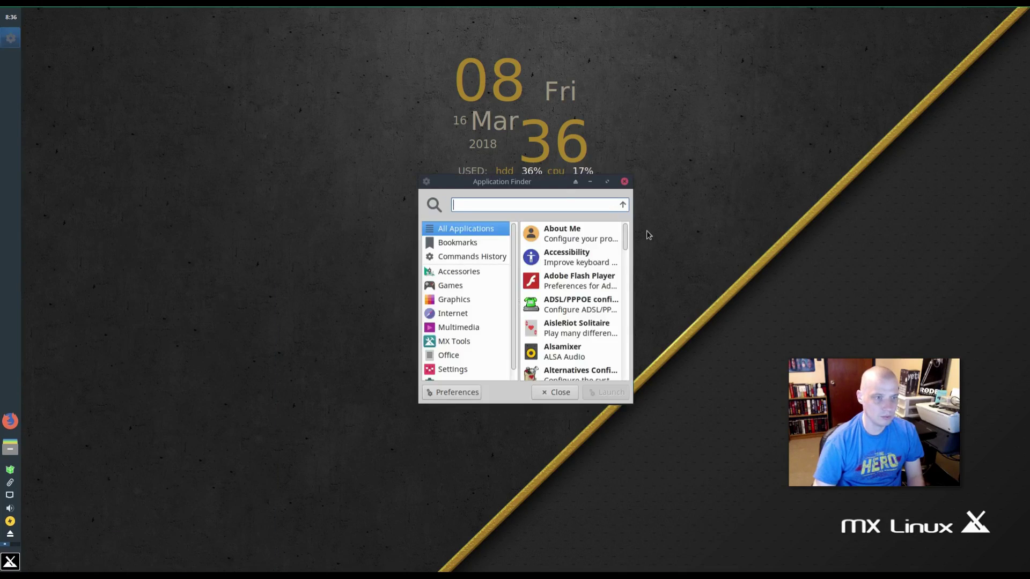
{"action": "left_click_drag", "start_coordinate": [551, 182], "coordinate": [429, 243]}
{"action": "left_click", "coordinate": [530, 225]}
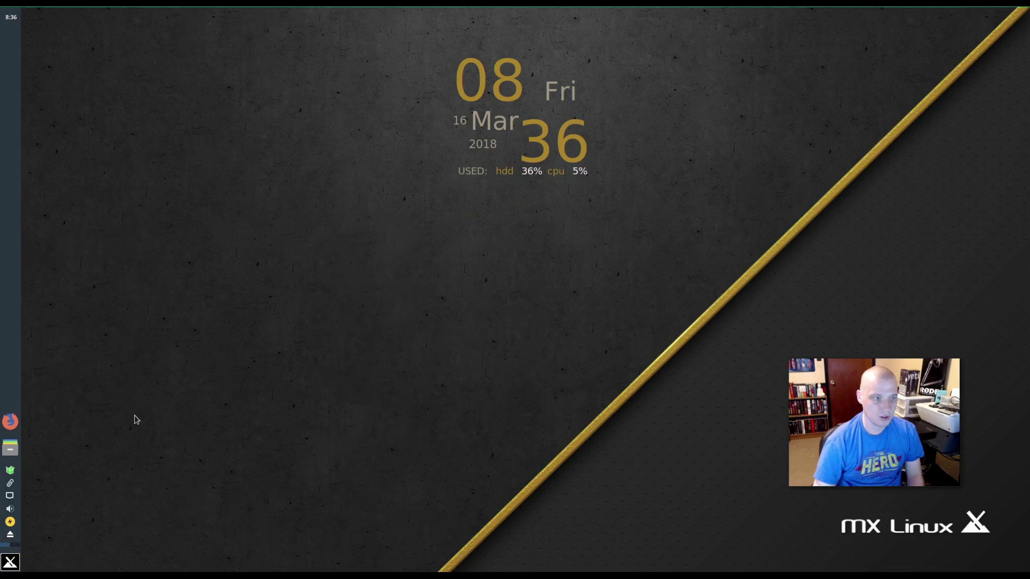
{"action": "left_click", "coordinate": [12, 564]}
{"action": "left_click", "coordinate": [209, 373]}
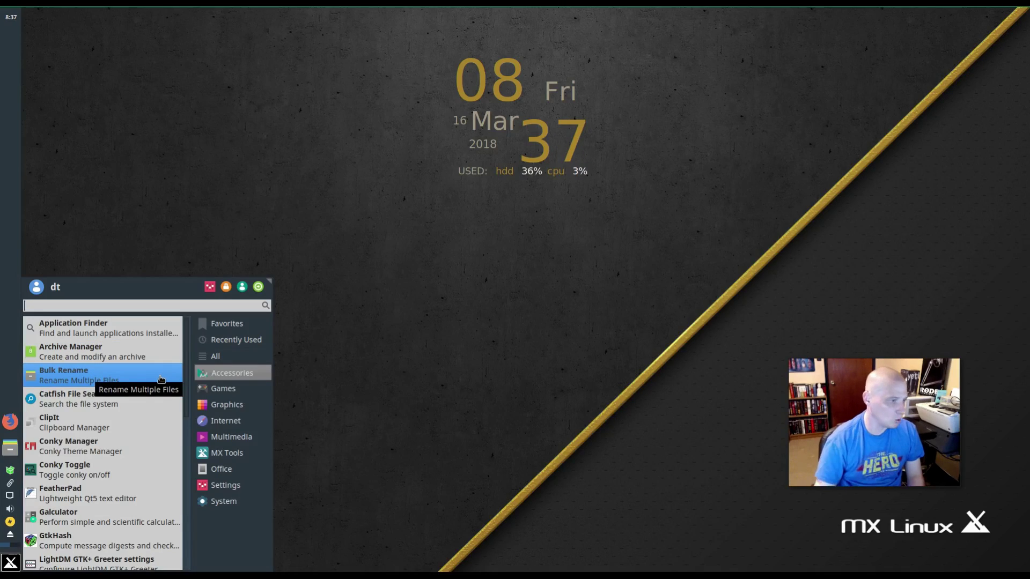
{"action": "left_click", "coordinate": [111, 404]}
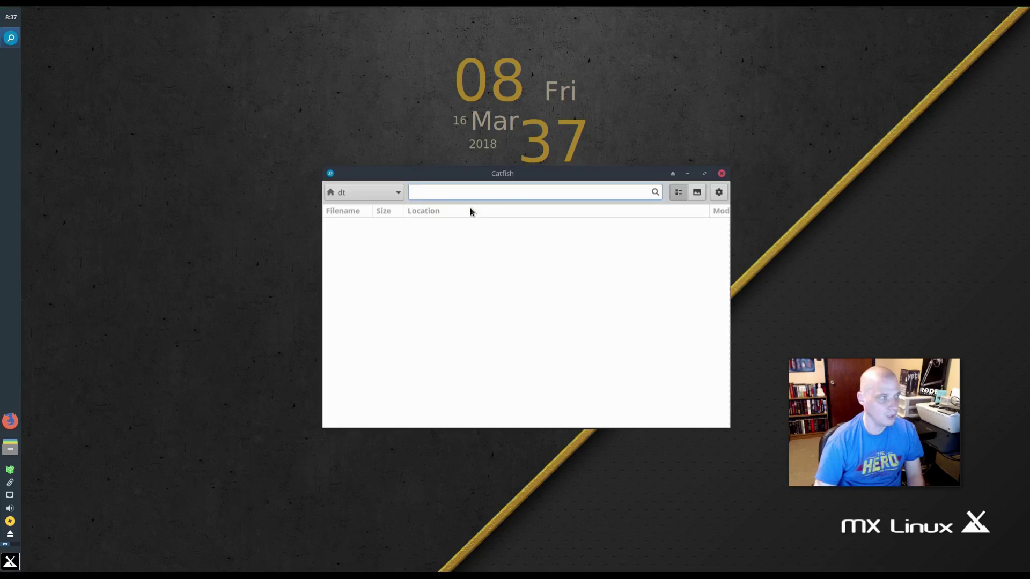
{"action": "left_click_drag", "start_coordinate": [614, 174], "coordinate": [499, 229]}
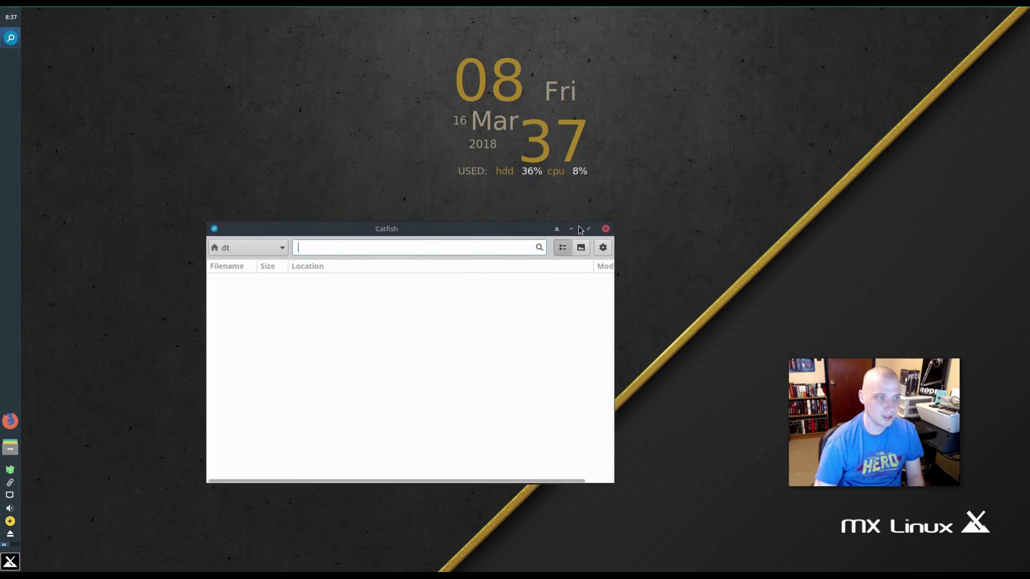
{"action": "left_click", "coordinate": [605, 230]}
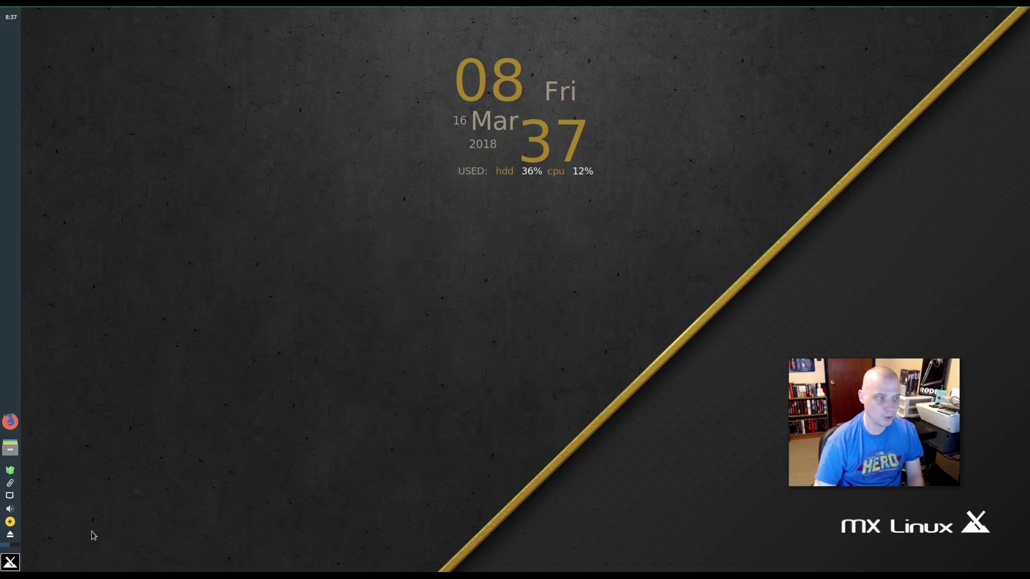
{"action": "left_click", "coordinate": [10, 562]}
{"action": "left_click", "coordinate": [225, 372]}
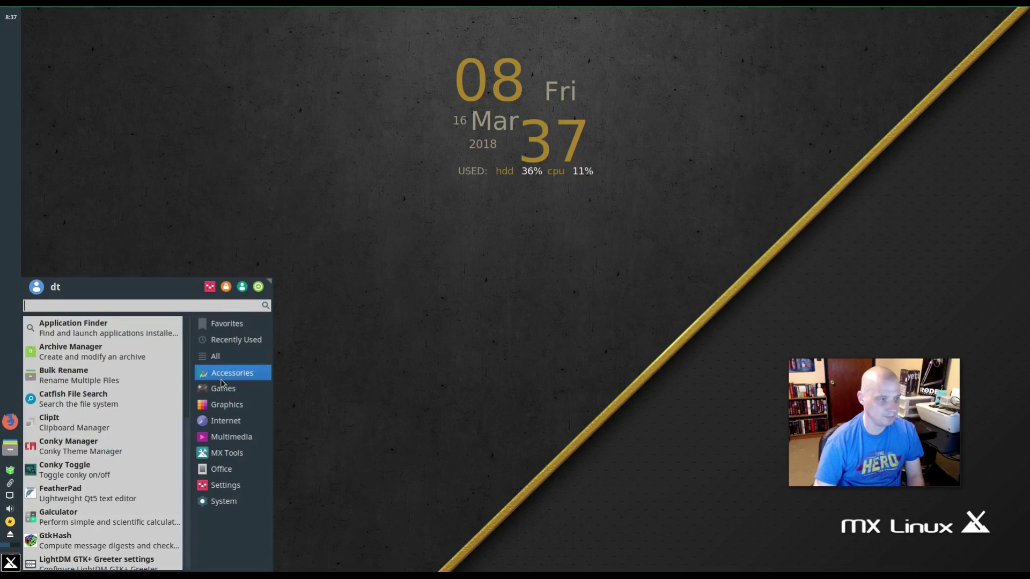
{"action": "left_click", "coordinate": [223, 388]}
{"action": "left_click", "coordinate": [224, 370]}
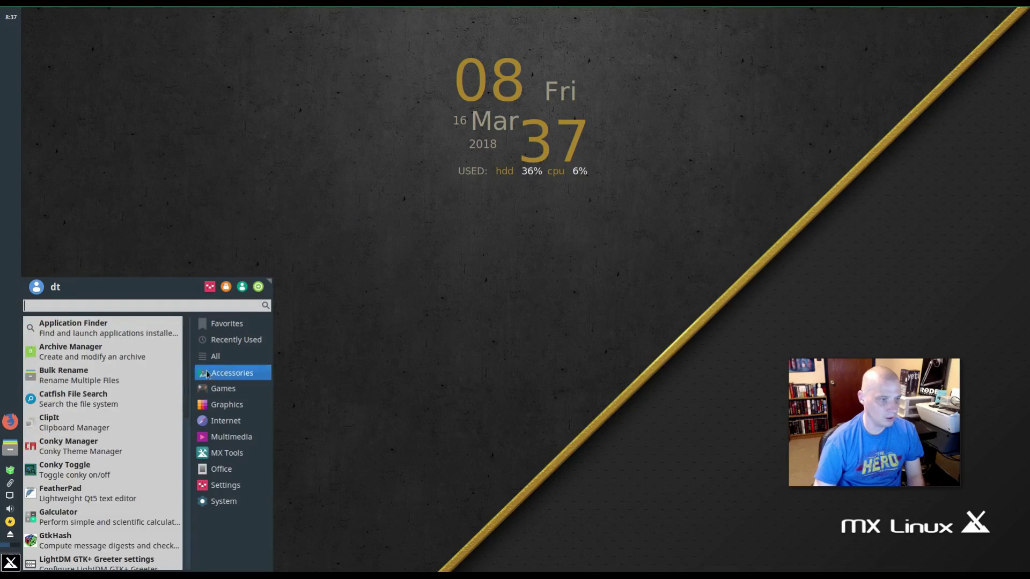
{"action": "left_click", "coordinate": [119, 427]}
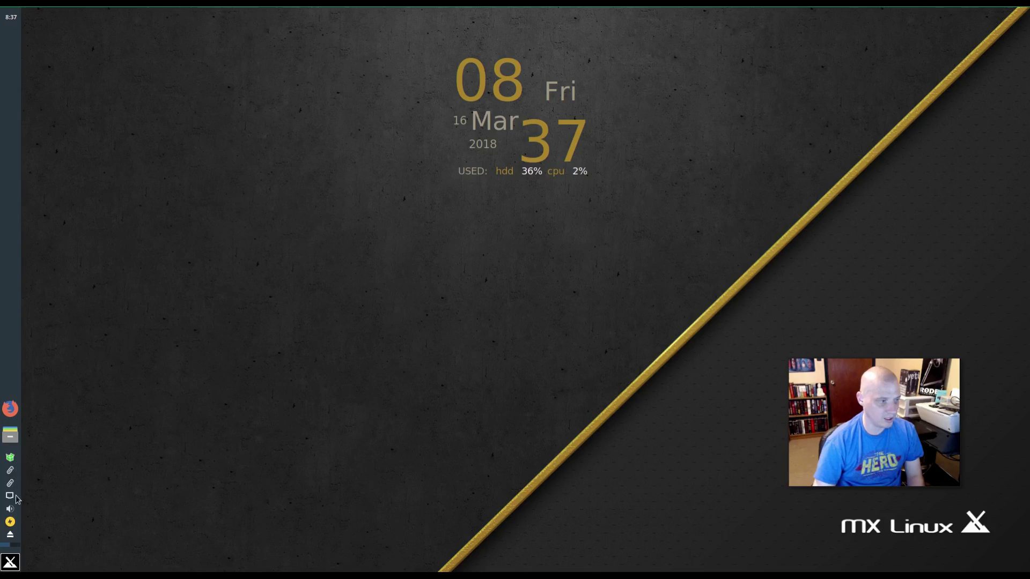
{"action": "left_click", "coordinate": [12, 472]}
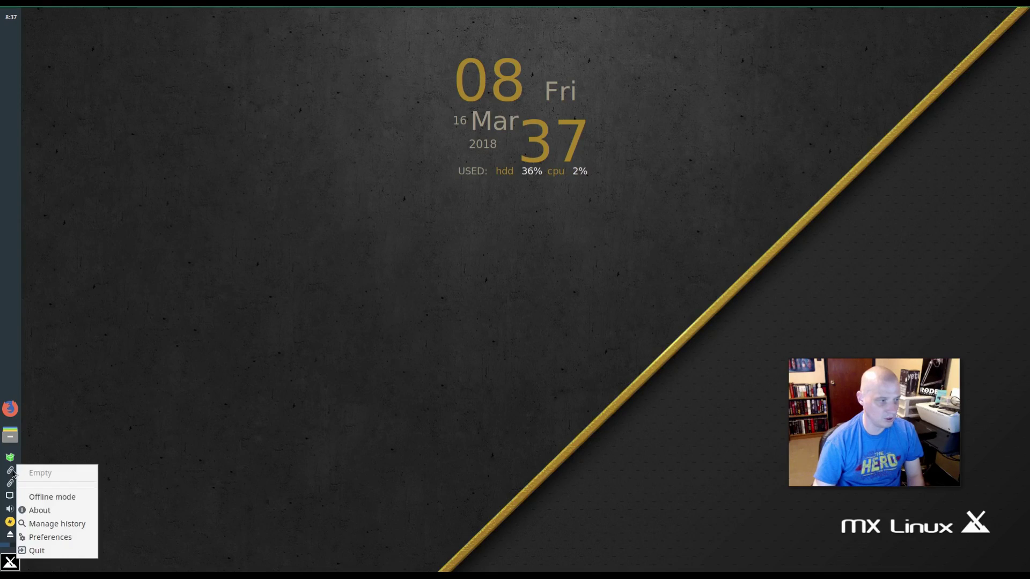
{"action": "left_click", "coordinate": [76, 550]}
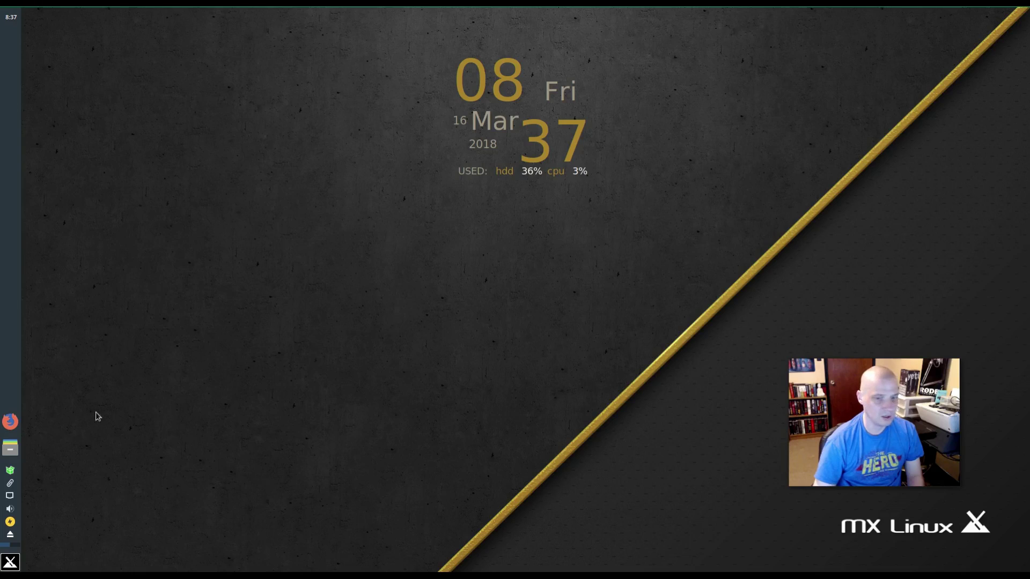
- Launch Conky Manager from Accessories and move its window to the lower left
{"action": "left_click", "coordinate": [10, 562]}
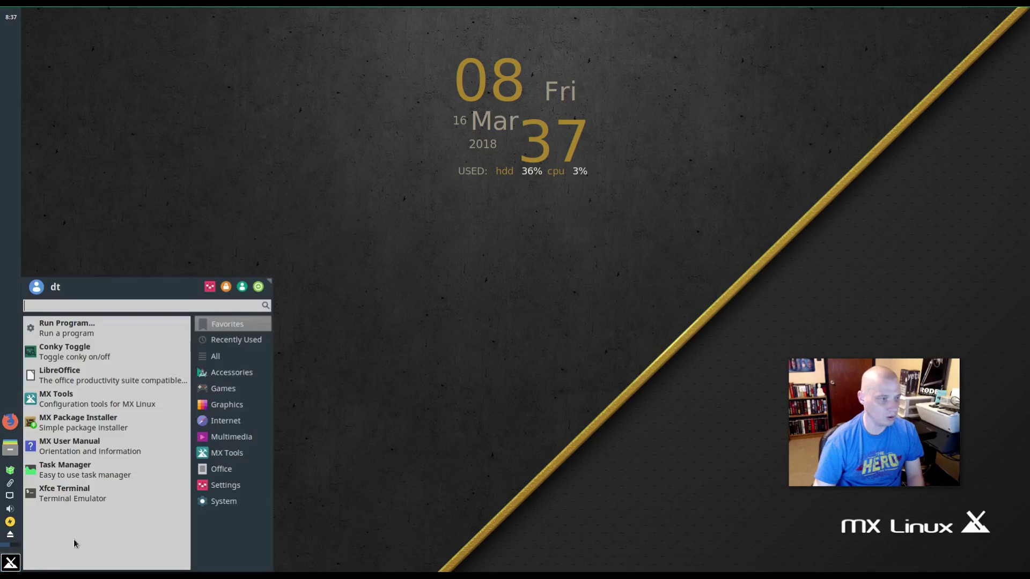
{"action": "left_click", "coordinate": [215, 372]}
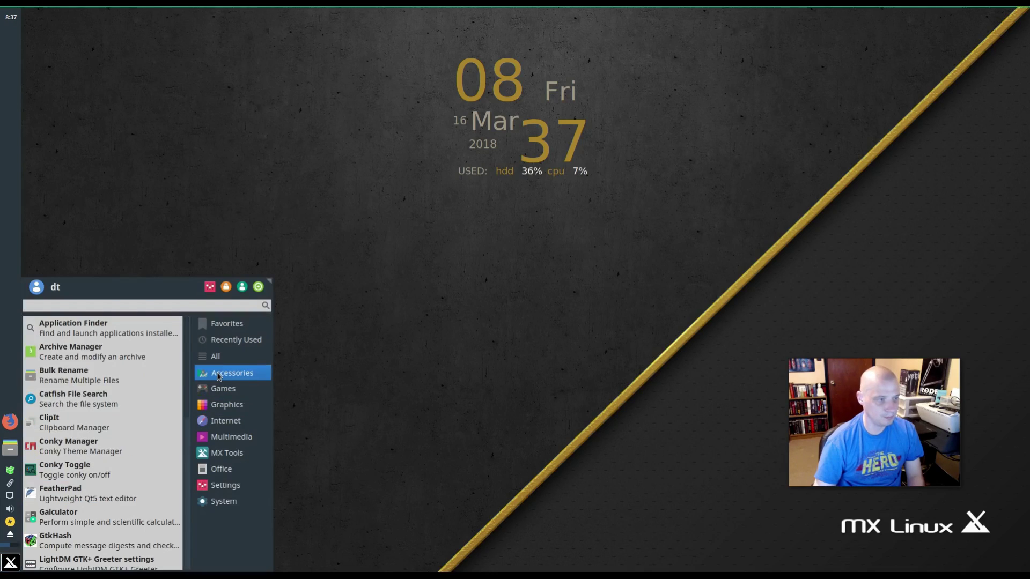
{"action": "left_click", "coordinate": [95, 448]}
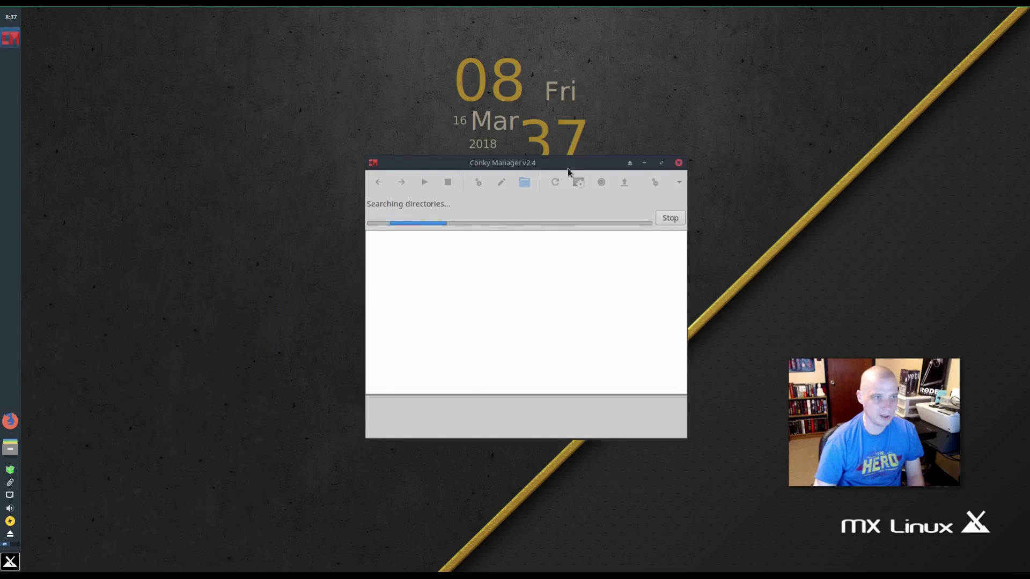
{"action": "left_click_drag", "start_coordinate": [553, 162], "coordinate": [350, 236]}
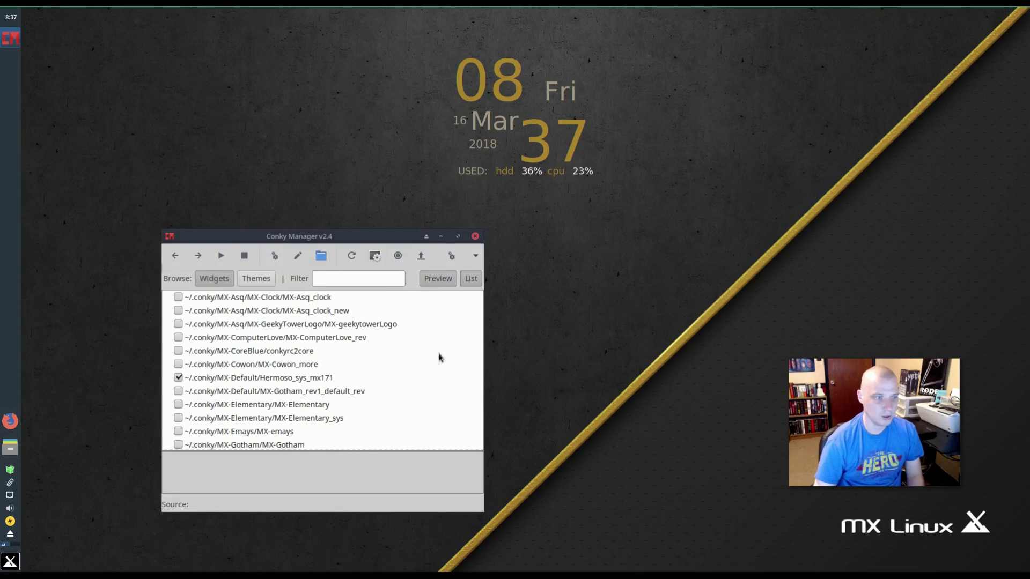
- Enable the Cowon clock widget and toggle Hermoso_sys_mx171 off and back on
{"action": "left_click", "coordinate": [178, 364]}
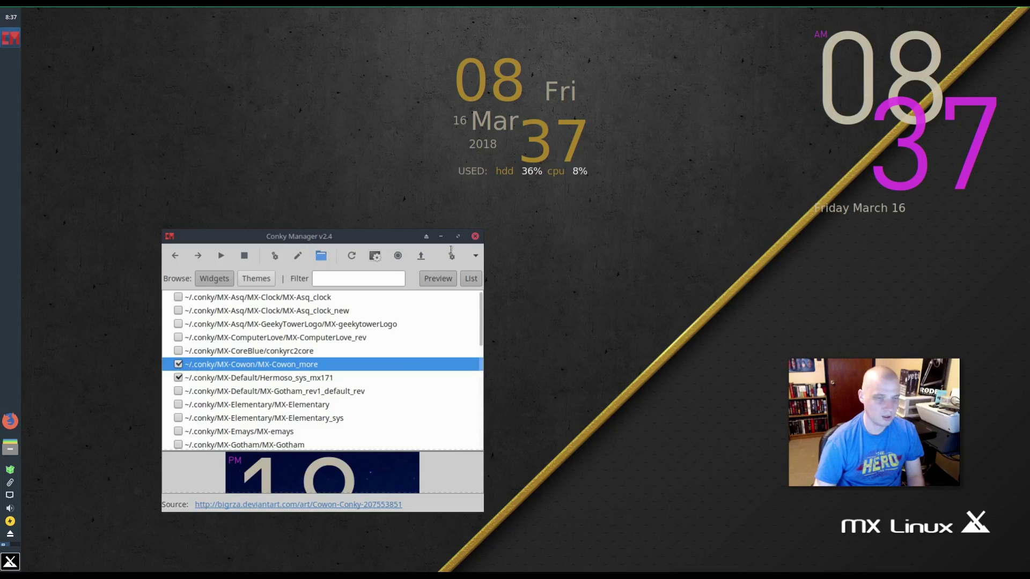
{"action": "left_click", "coordinate": [180, 378]}
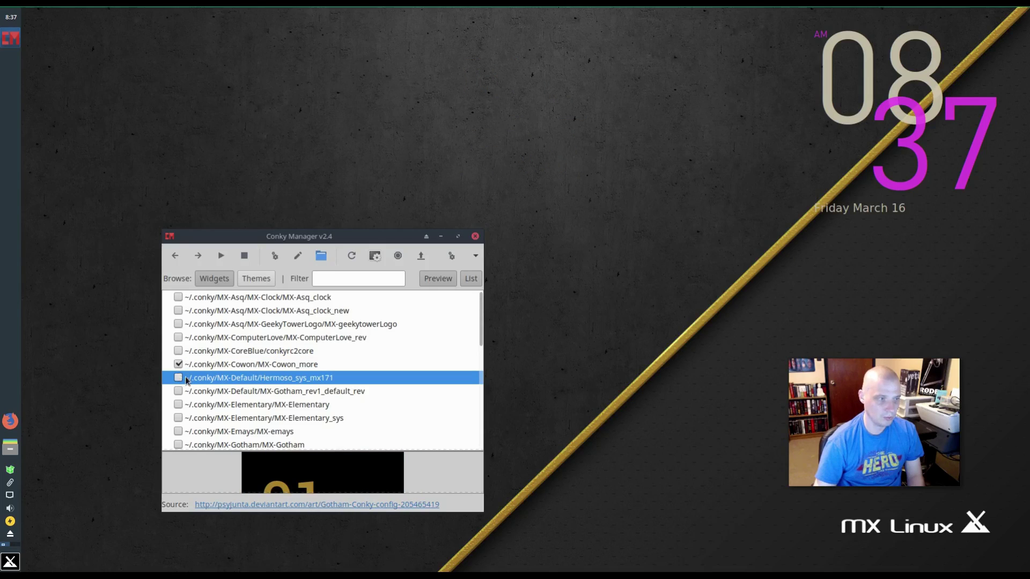
{"action": "left_click", "coordinate": [181, 378]}
{"action": "left_click", "coordinate": [178, 378]}
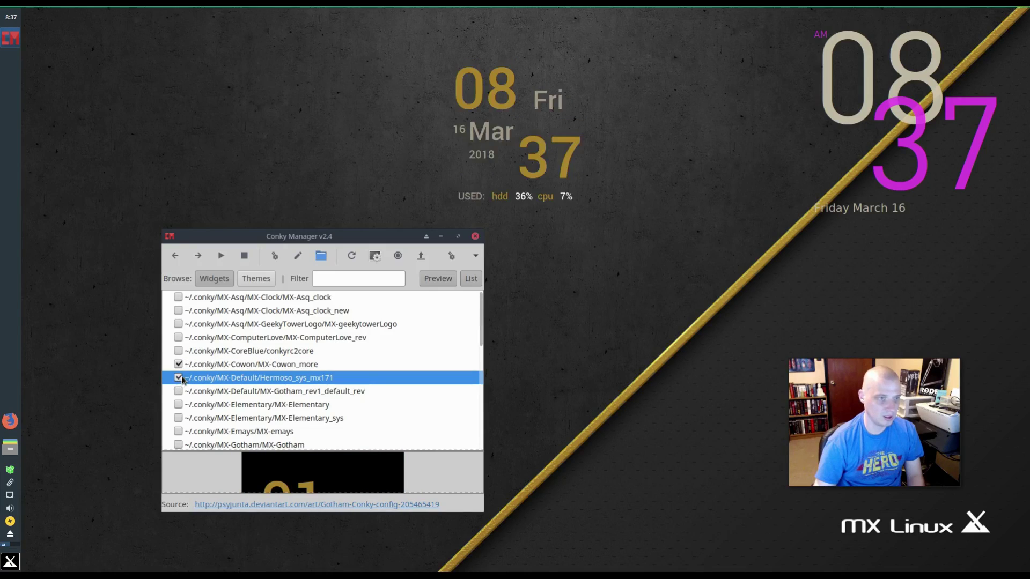
- Swap Cowon_more for CoreBlue, then try the ComputerLove_rev widget and untick it
{"action": "left_click", "coordinate": [178, 364]}
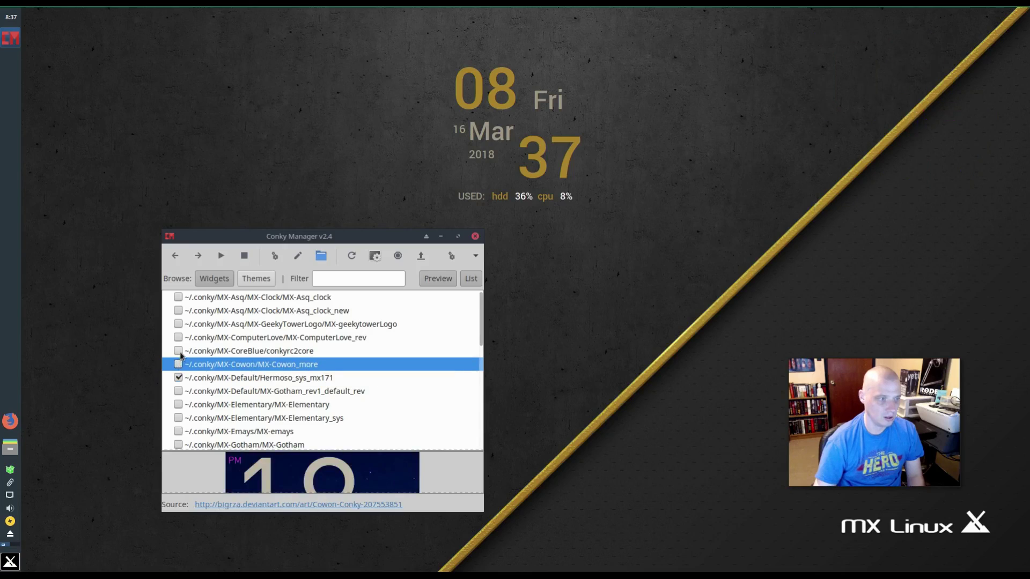
{"action": "left_click", "coordinate": [179, 351]}
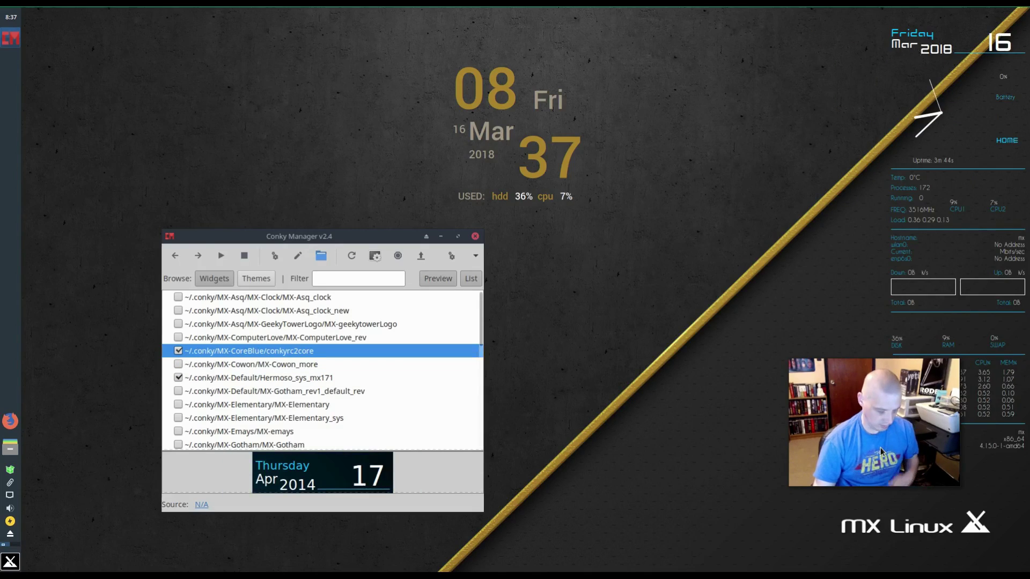
{"action": "left_click_drag", "start_coordinate": [881, 440], "coordinate": [736, 463]}
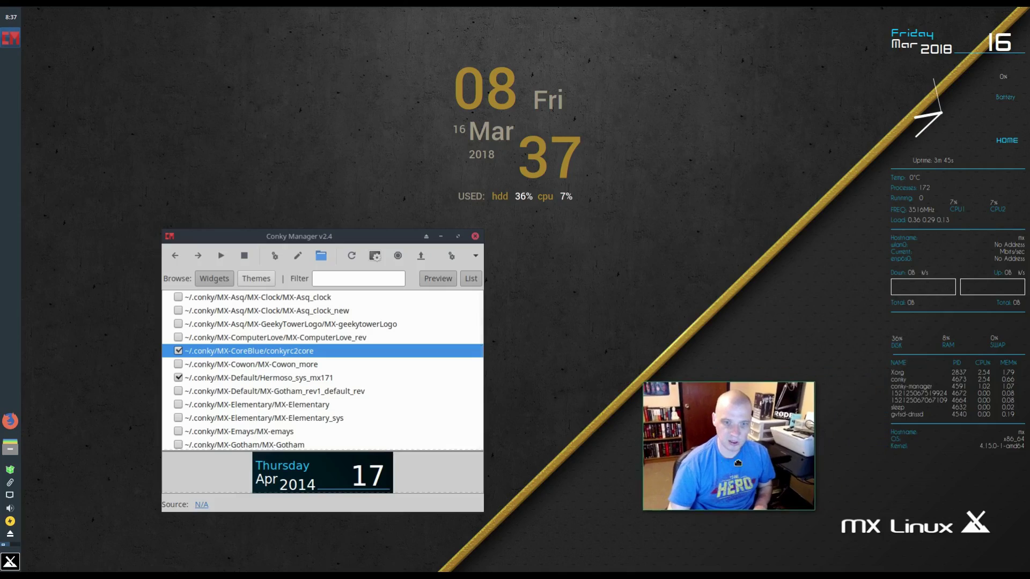
{"action": "left_click", "coordinate": [178, 351]}
{"action": "left_click", "coordinate": [178, 338]}
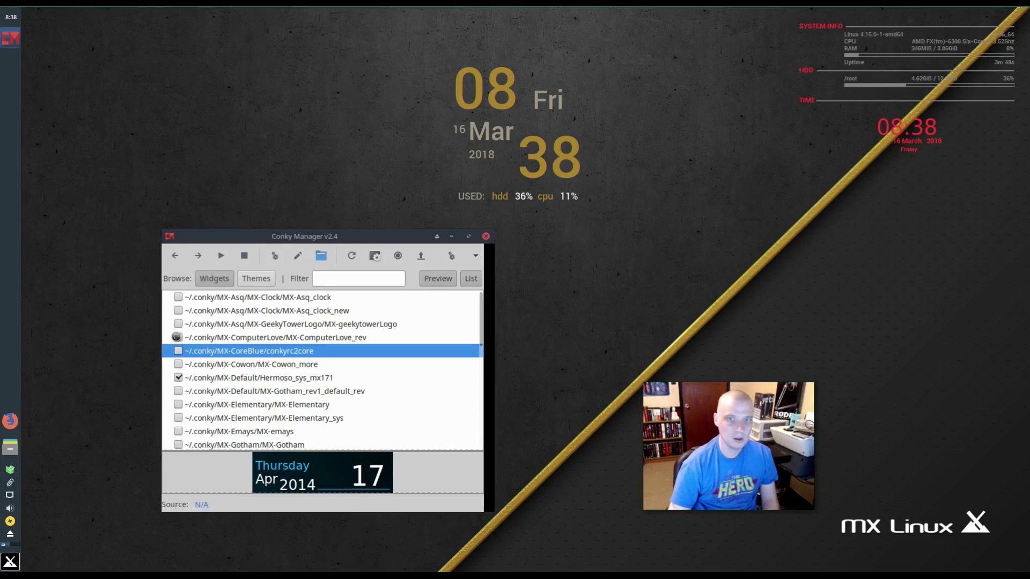
{"action": "left_click", "coordinate": [178, 338]}
- Enable GeekyTowerLogo and remove the Hermoso_sys_mx171 clock, then untick GeekyTowerLogo
{"action": "left_click", "coordinate": [178, 324]}
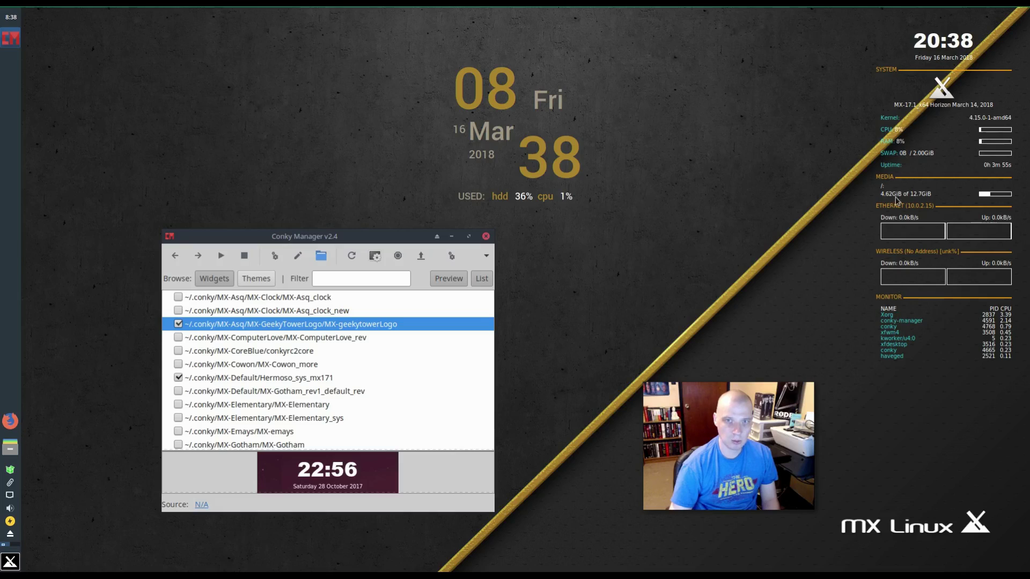
{"action": "left_click", "coordinate": [177, 378]}
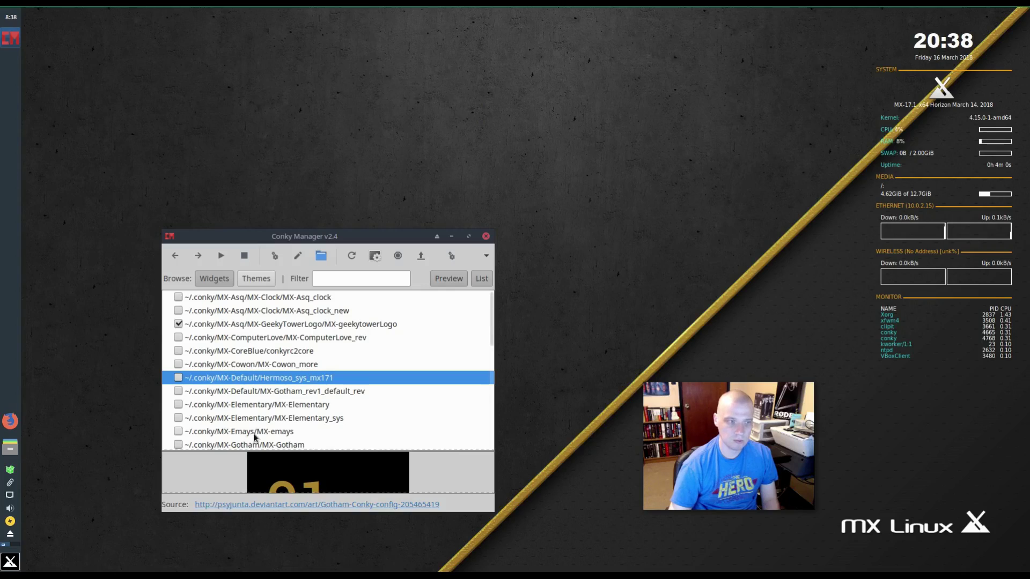
{"action": "left_click", "coordinate": [177, 323]}
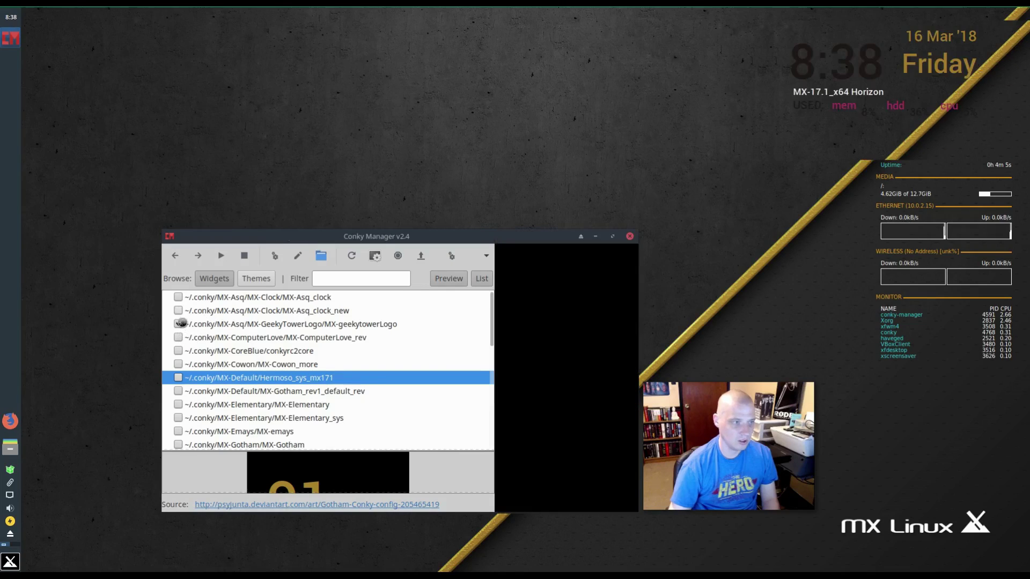
- Preview the MX-Asq clock widgets, re-enable GeekyTowerLogo, and close Conky Manager
{"action": "left_click", "coordinate": [180, 325]}
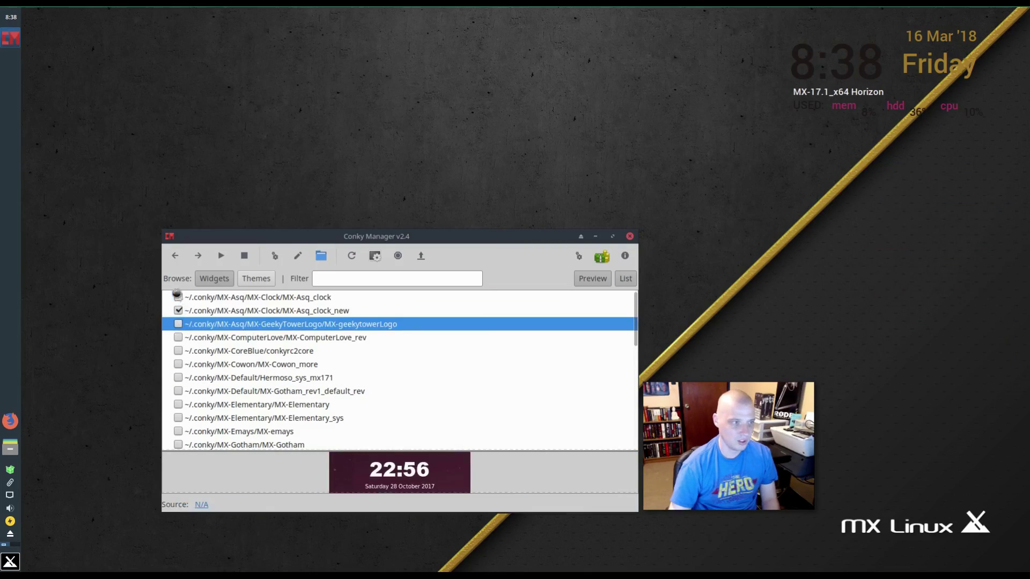
{"action": "left_click", "coordinate": [178, 297]}
{"action": "left_click", "coordinate": [179, 310]}
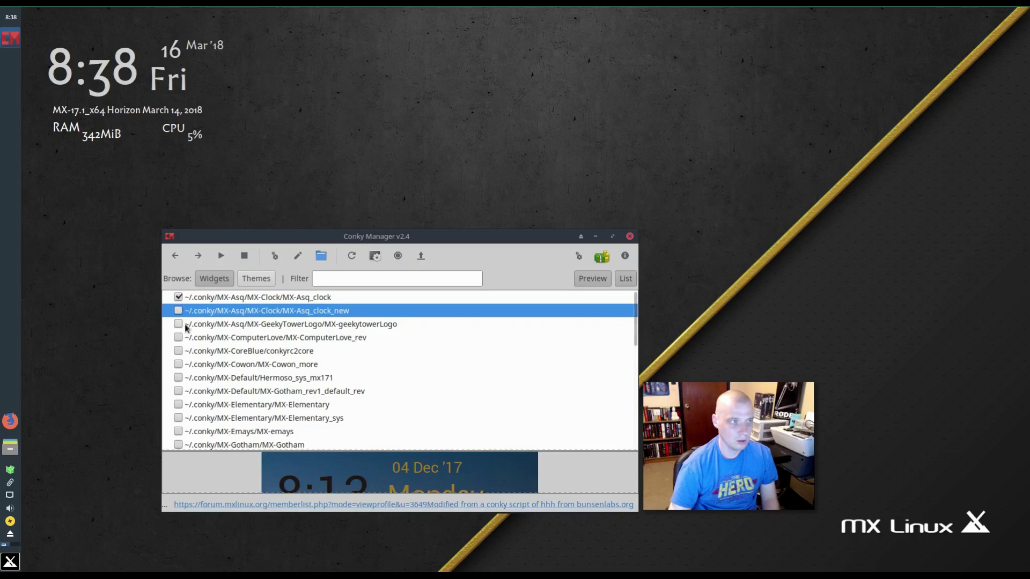
{"action": "left_click", "coordinate": [184, 325]}
{"action": "left_click", "coordinate": [177, 297]}
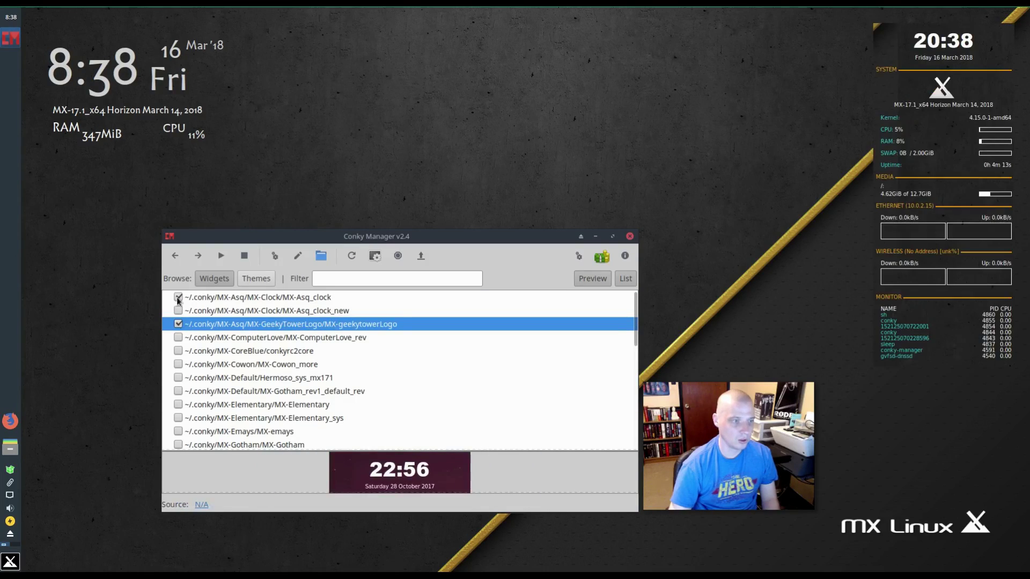
{"action": "scroll", "coordinate": [242, 326], "scroll_direction": "down", "scroll_amount": 10}
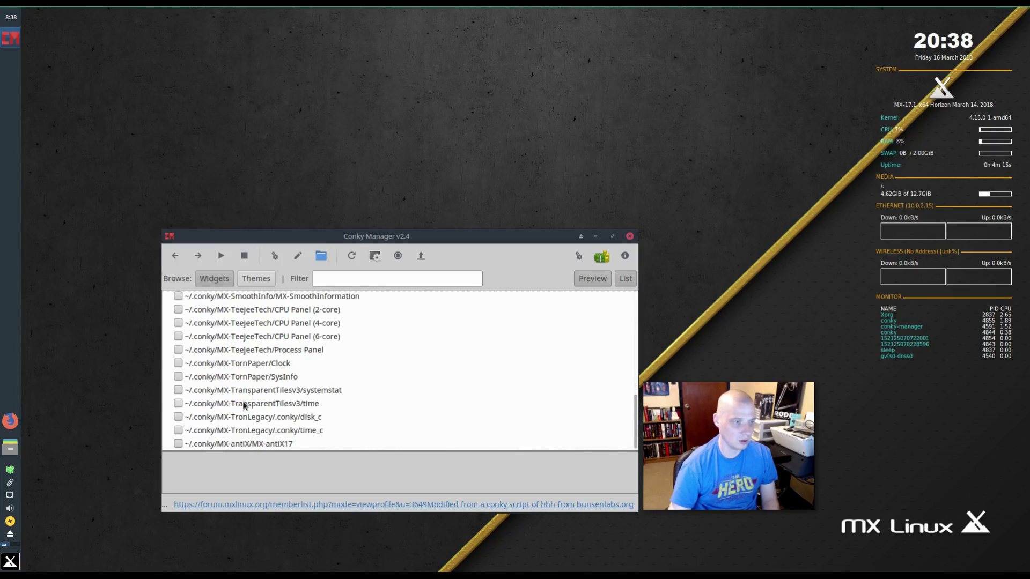
{"action": "scroll", "coordinate": [243, 405], "scroll_direction": "up", "scroll_amount": 10}
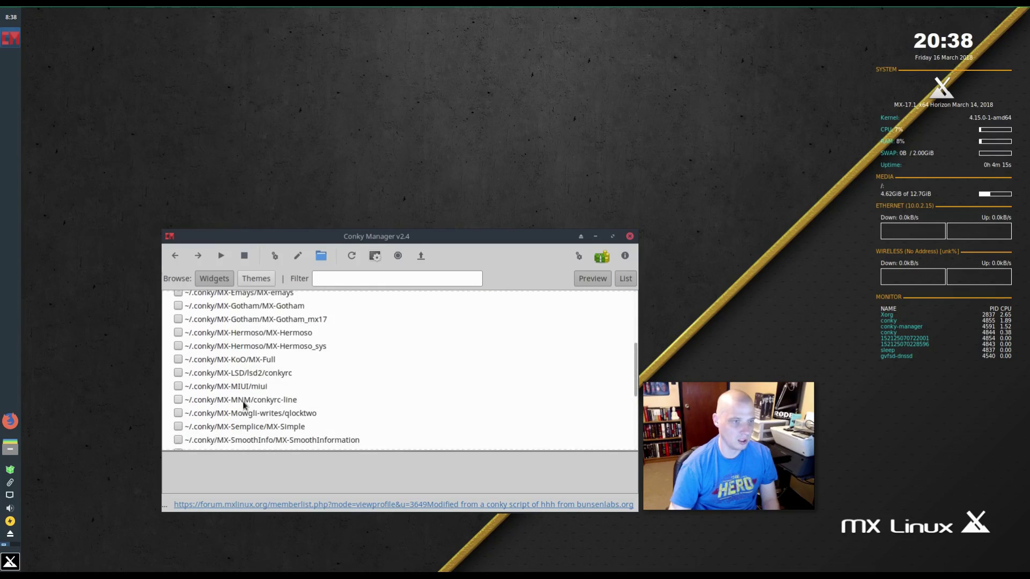
{"action": "left_click", "coordinate": [630, 237]}
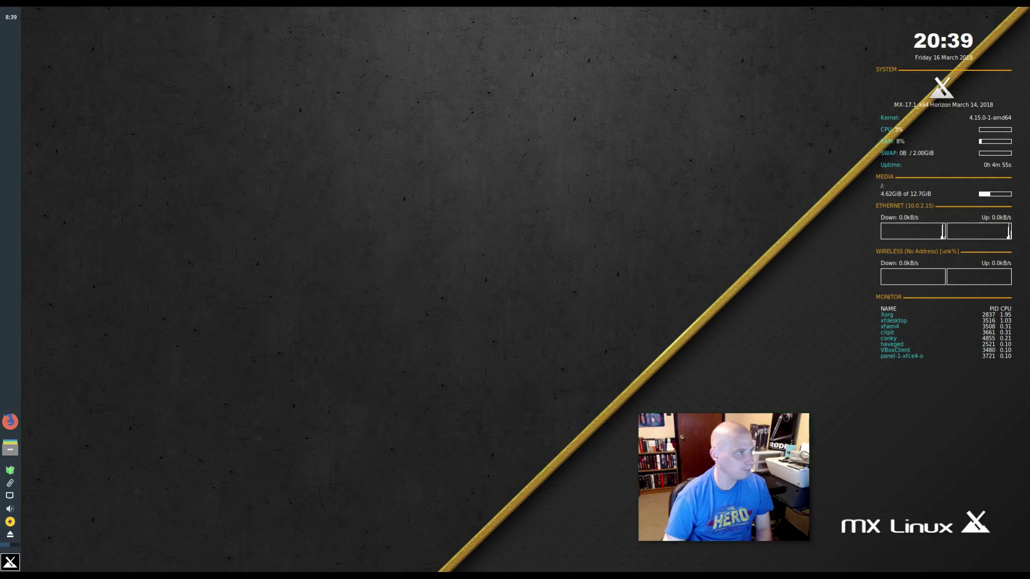
- Launch FeatherPad from the Whisker Menu with an empty document, then close it
{"action": "key", "text": "super"}
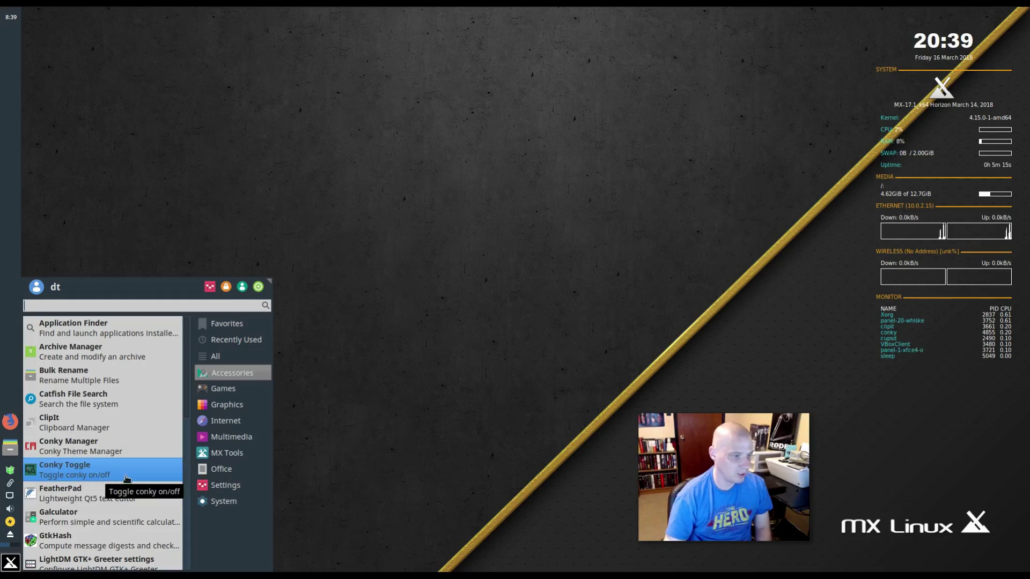
{"action": "left_click", "coordinate": [130, 493]}
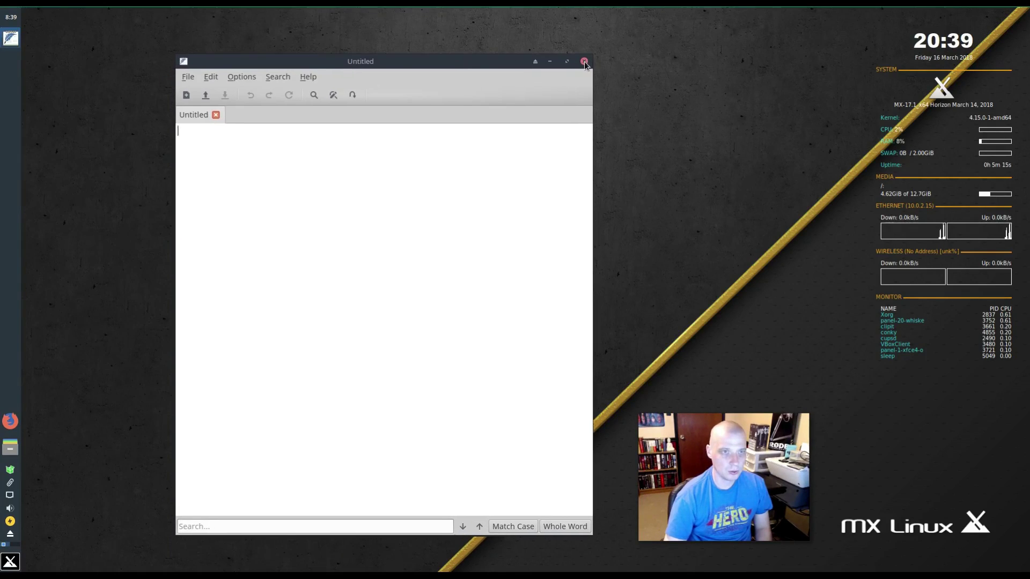
{"action": "left_click", "coordinate": [584, 62]}
- Launch luckyBackup from the Accessories list, move its window aside, and close it
{"action": "left_click", "coordinate": [10, 564]}
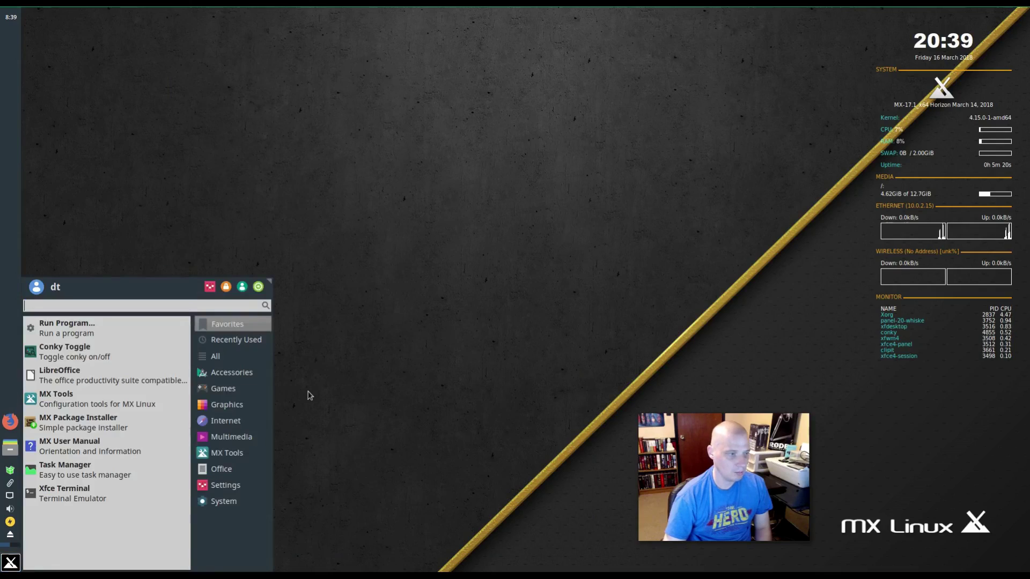
{"action": "left_click", "coordinate": [235, 377]}
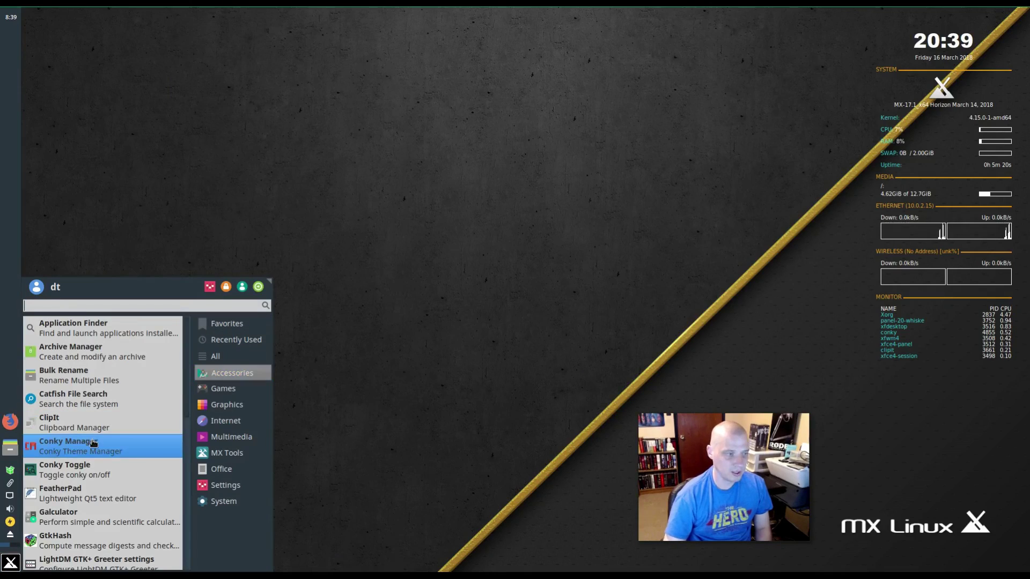
{"action": "scroll", "coordinate": [92, 444], "scroll_direction": "down", "scroll_amount": 3}
{"action": "scroll", "coordinate": [113, 425], "scroll_direction": "down", "scroll_amount": 3}
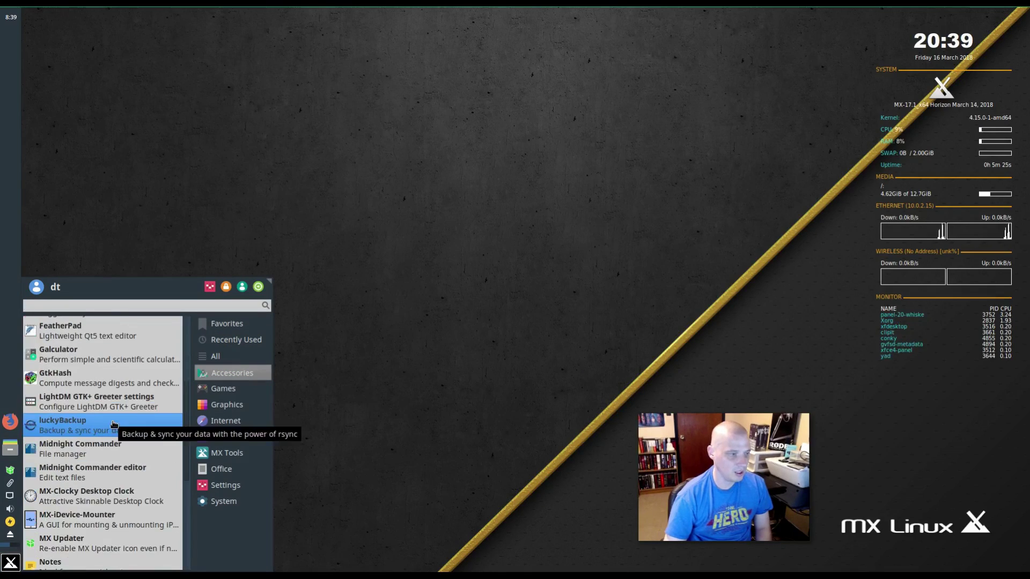
{"action": "scroll", "coordinate": [114, 424], "scroll_direction": "down", "scroll_amount": 4}
{"action": "scroll", "coordinate": [114, 424], "scroll_direction": "up", "scroll_amount": 6}
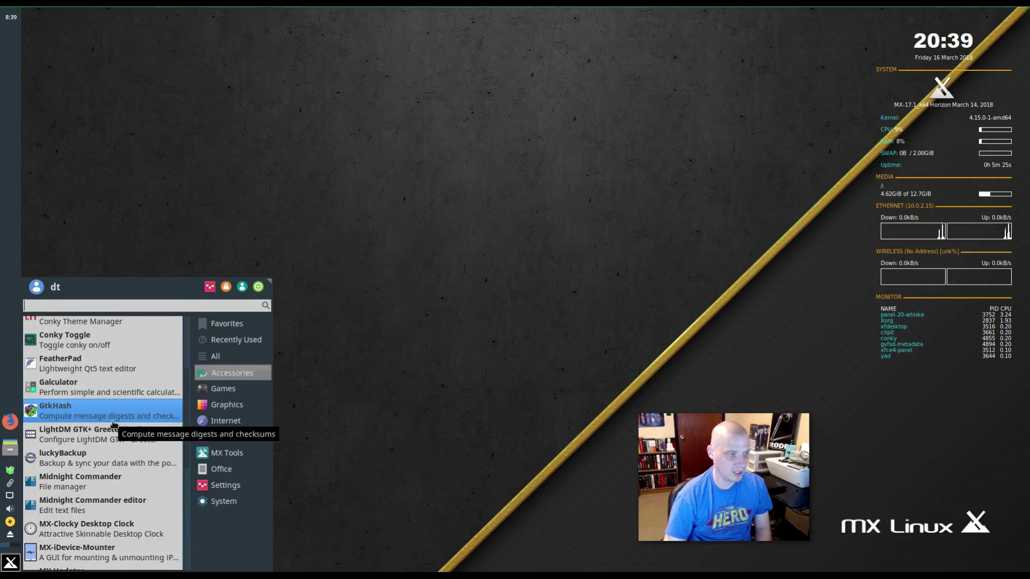
{"action": "scroll", "coordinate": [114, 424], "scroll_direction": "up", "scroll_amount": 1}
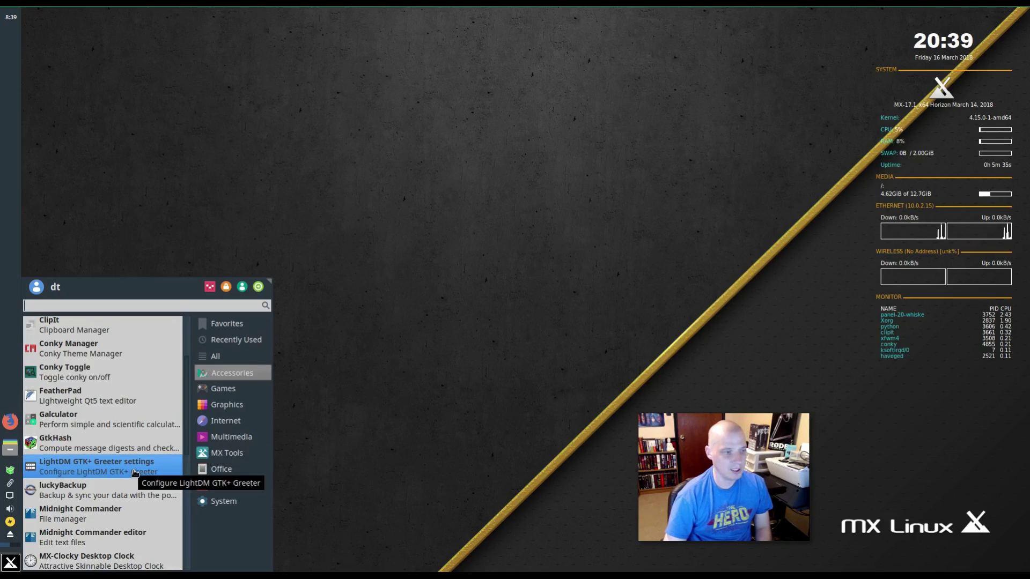
{"action": "left_click", "coordinate": [105, 489]}
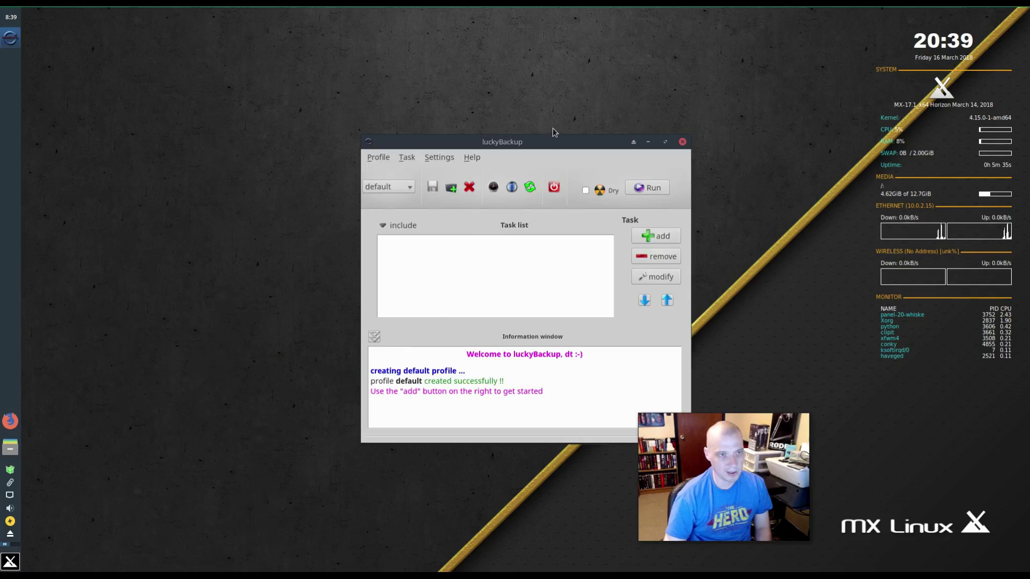
{"action": "left_click_drag", "start_coordinate": [571, 146], "coordinate": [425, 172]}
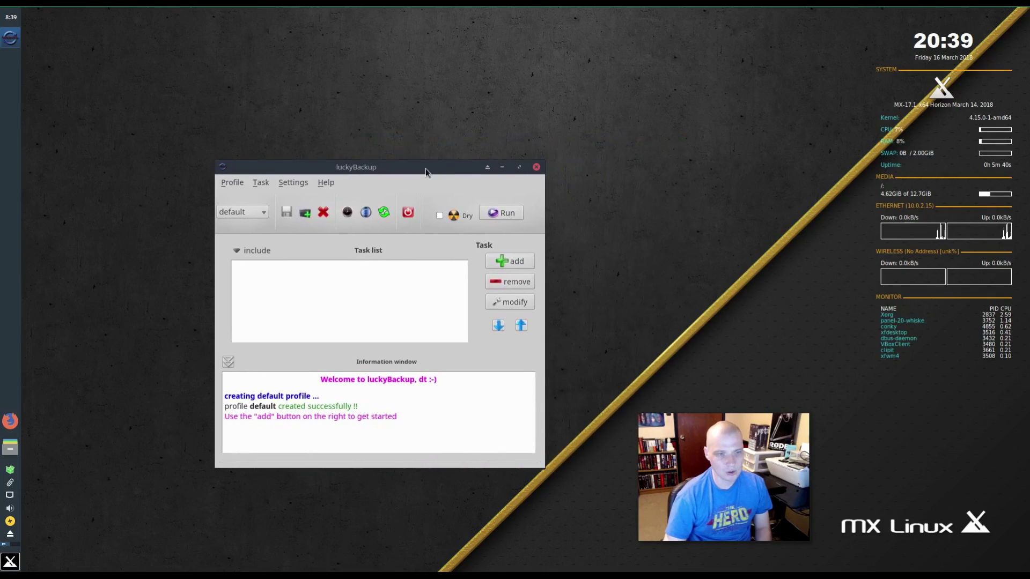
{"action": "left_click", "coordinate": [536, 168]}
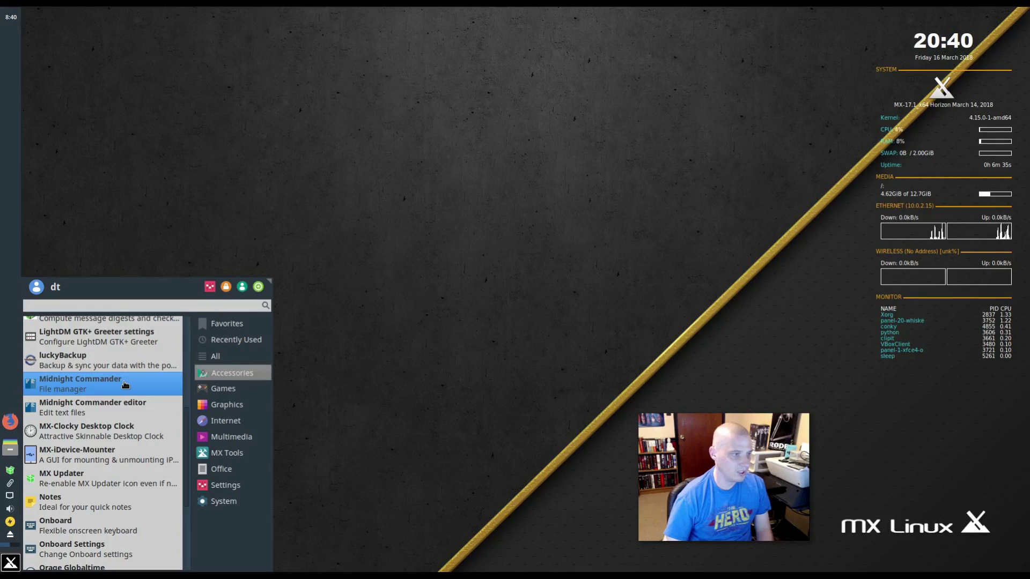
- Try Midnight Commander, moving its window lower, then close it
{"action": "left_click", "coordinate": [170, 407]}
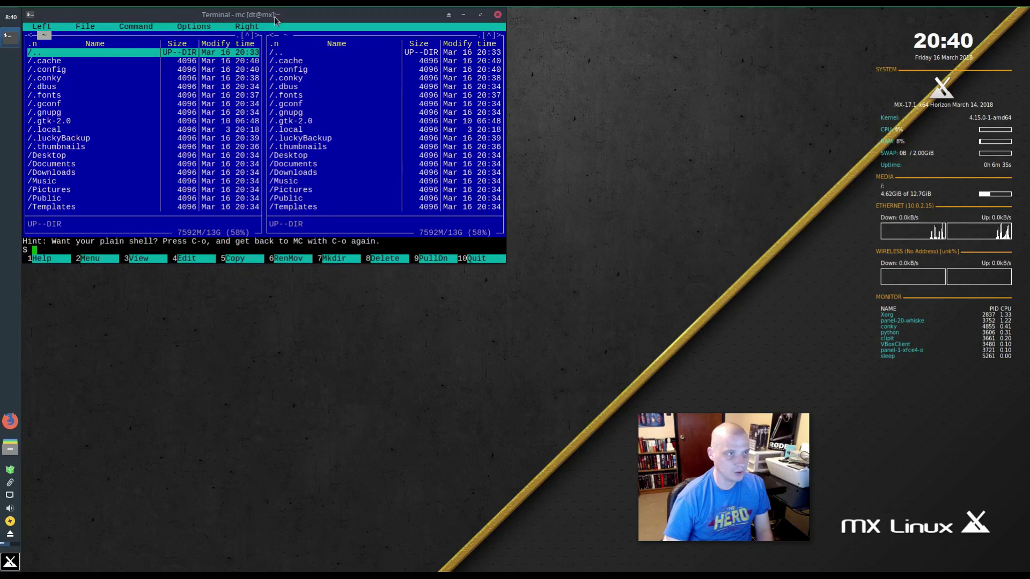
{"action": "left_click_drag", "start_coordinate": [277, 24], "coordinate": [379, 169]}
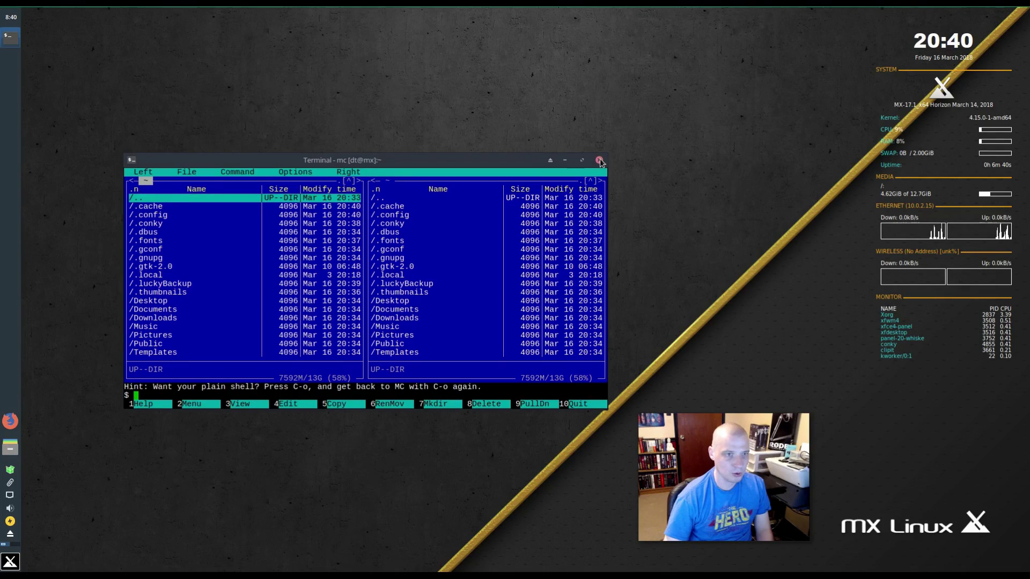
{"action": "left_click", "coordinate": [599, 160]}
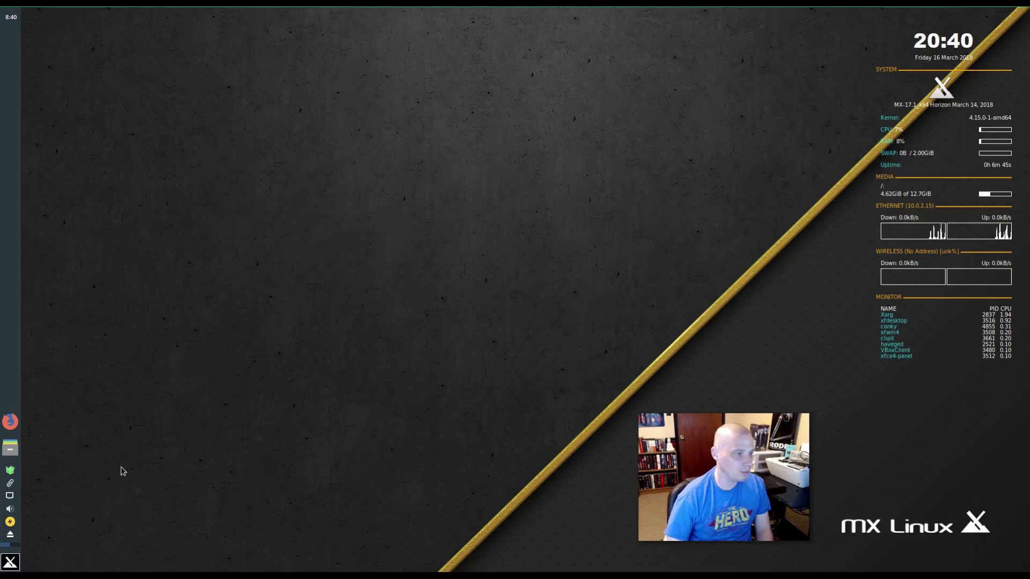
- Reopen the Accessories list and scroll down to MX-Clocky Desktop Clock
{"action": "left_click", "coordinate": [10, 562]}
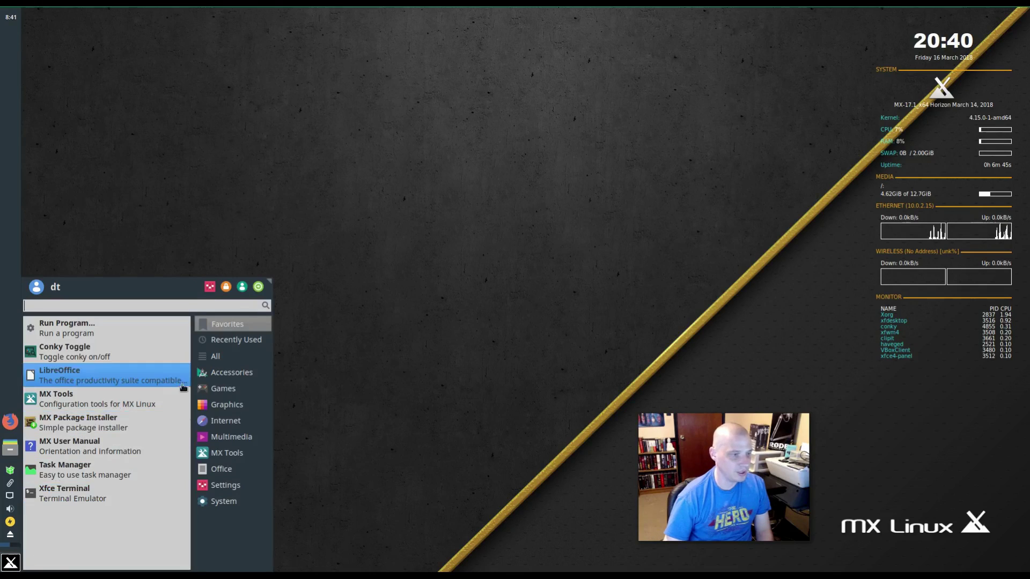
{"action": "left_click", "coordinate": [221, 376]}
{"action": "scroll", "coordinate": [114, 444], "scroll_direction": "down", "scroll_amount": 4}
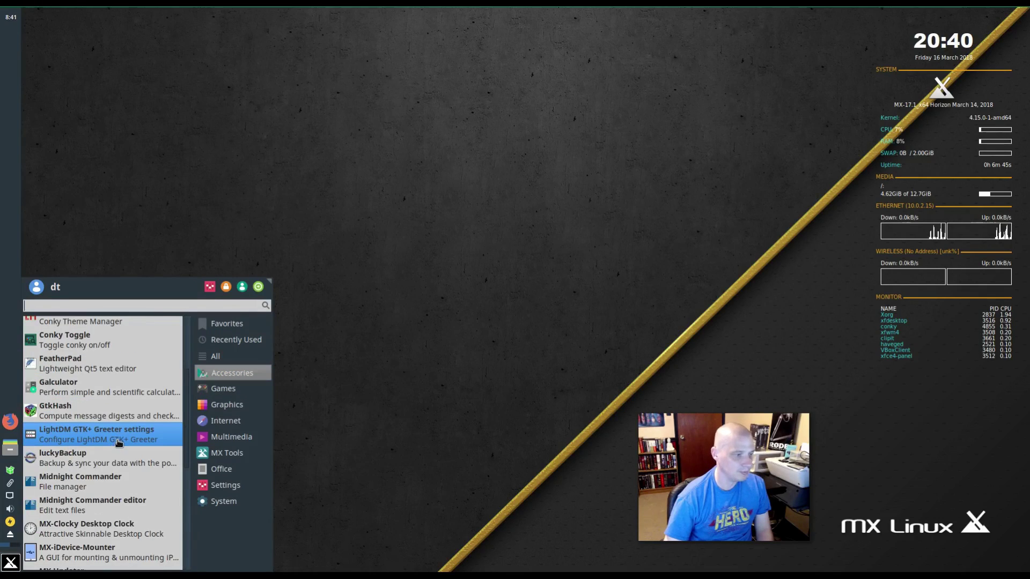
{"action": "scroll", "coordinate": [119, 443], "scroll_direction": "down", "scroll_amount": 4}
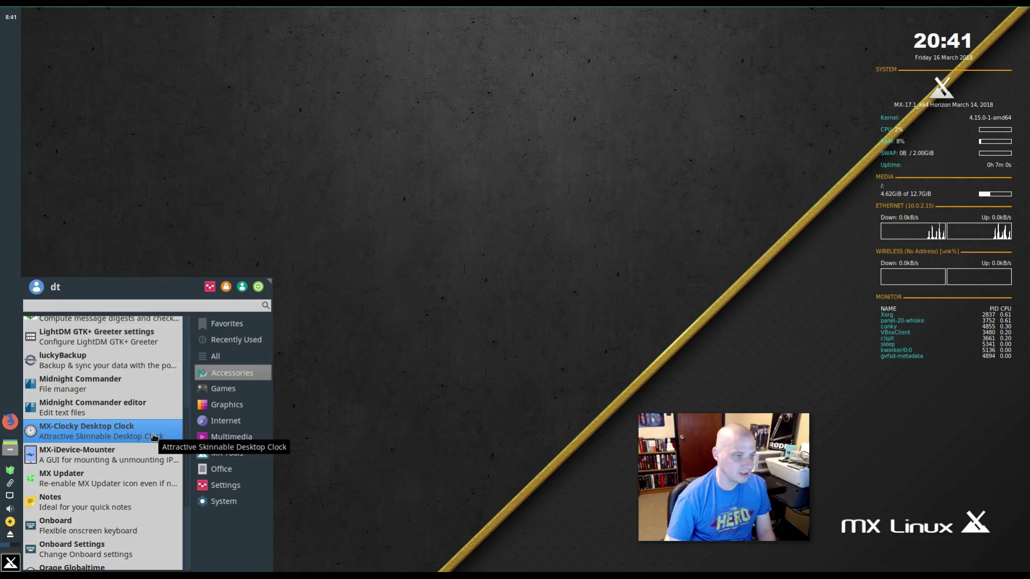
- Launch the MX-Clocky desktop clock, then quit it from its right-click options
{"action": "left_click", "coordinate": [121, 440]}
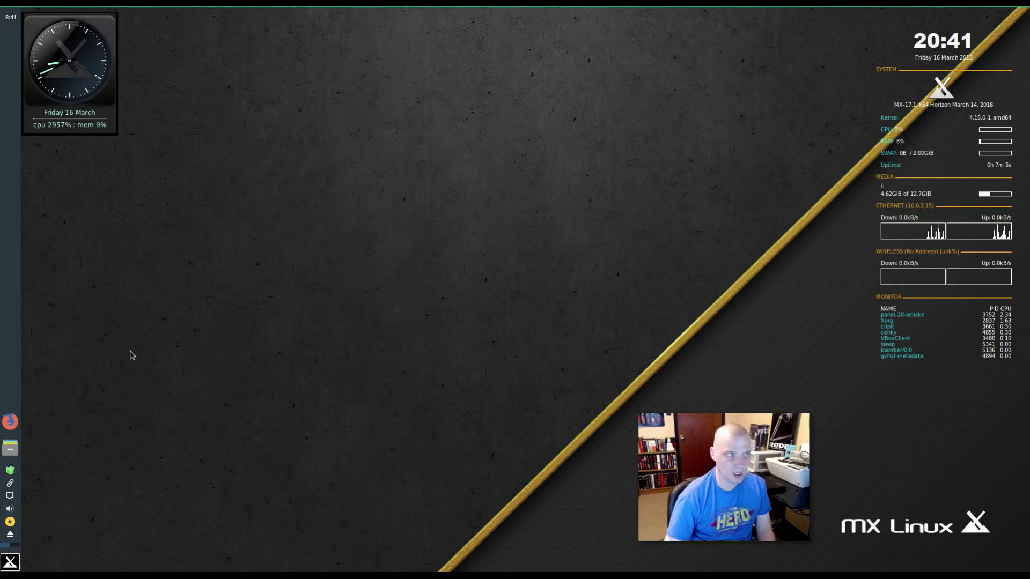
{"action": "right_click", "coordinate": [106, 51]}
{"action": "left_click", "coordinate": [337, 80]}
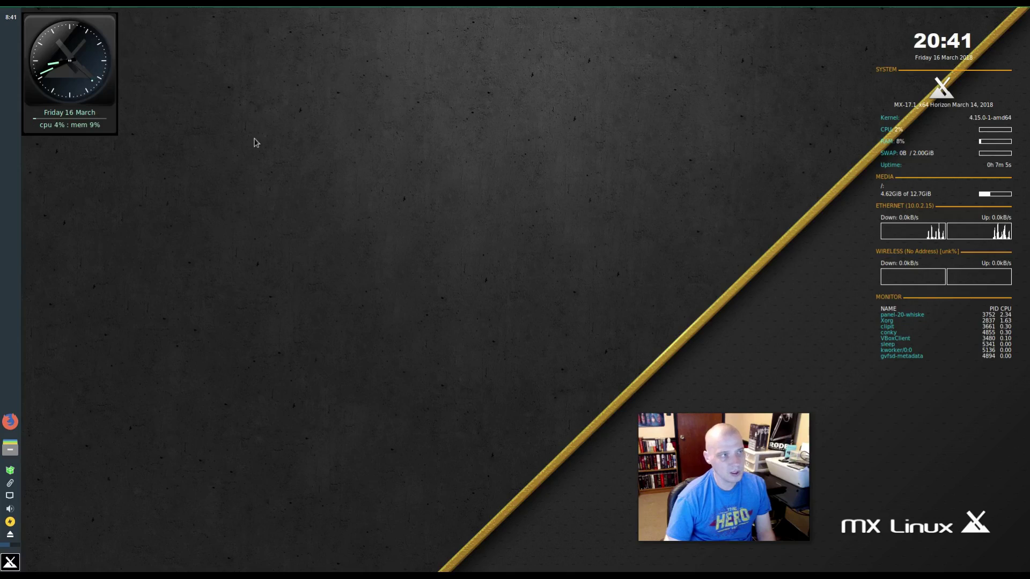
{"action": "right_click", "coordinate": [111, 30]}
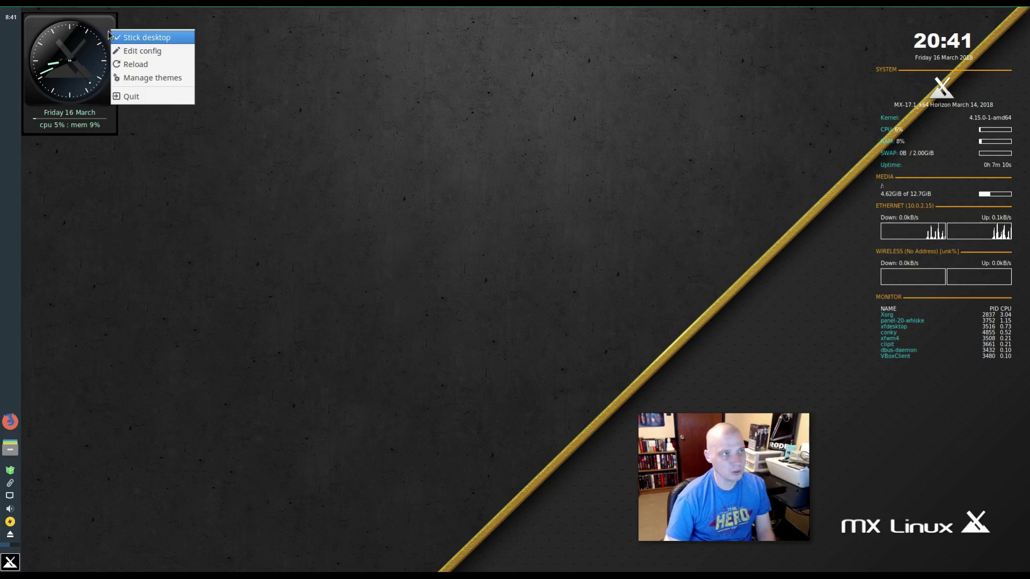
{"action": "left_click", "coordinate": [144, 98]}
- Start MX-iDevice-Mounter from the Accessories list
{"action": "left_click", "coordinate": [11, 563]}
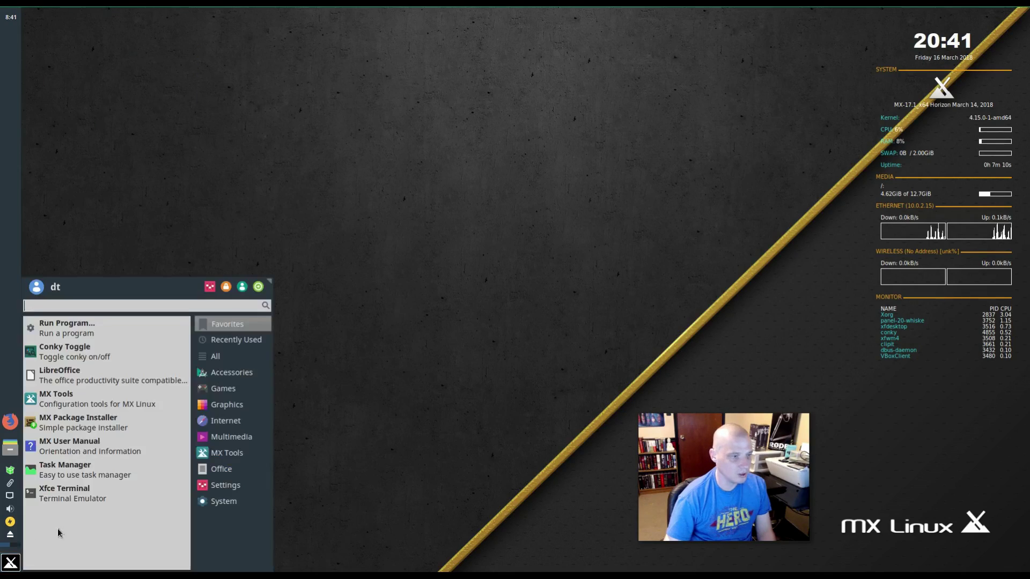
{"action": "mouse_move", "coordinate": [226, 377]}
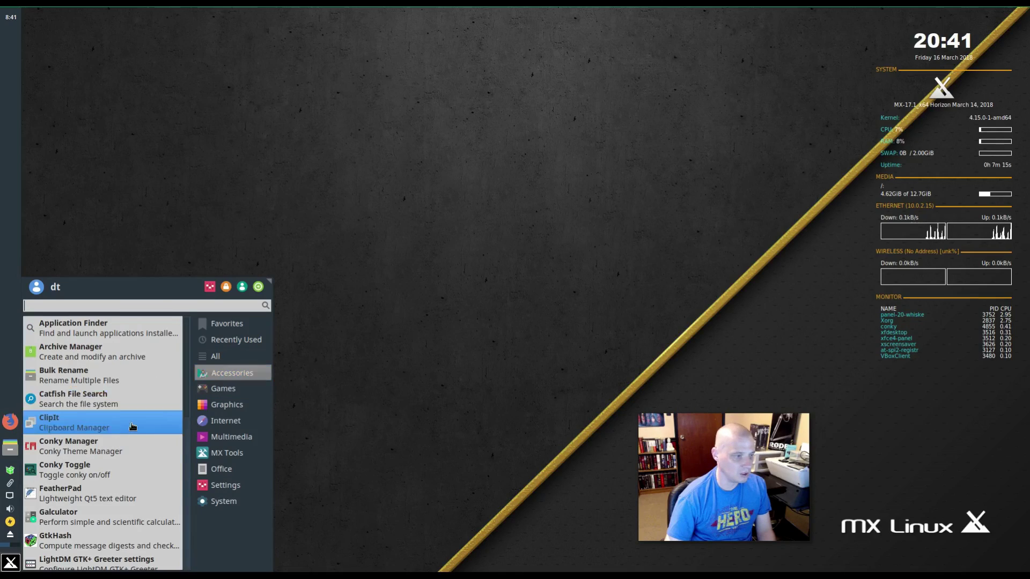
{"action": "scroll", "coordinate": [134, 427], "scroll_direction": "down", "scroll_amount": 8}
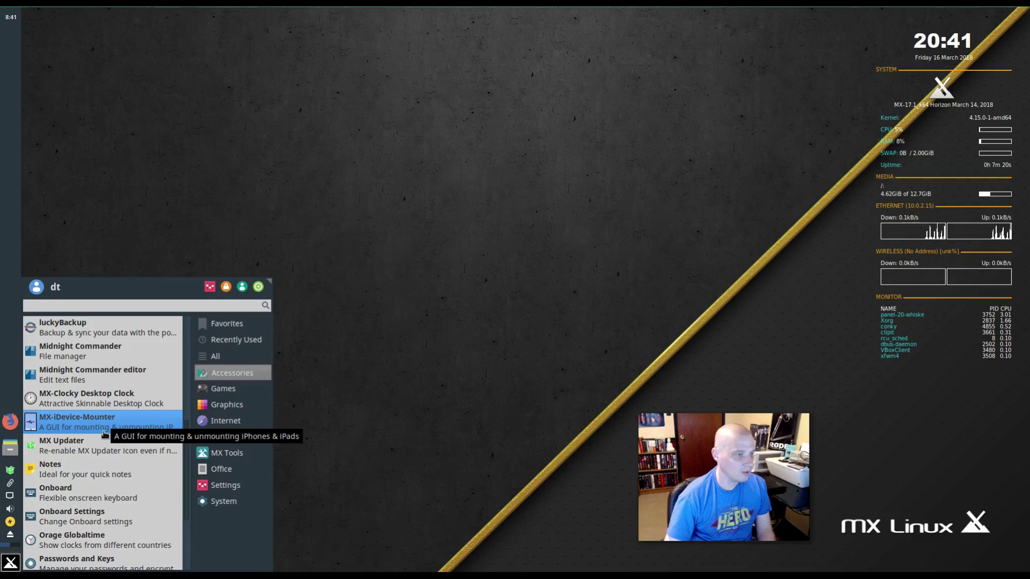
{"action": "left_click", "coordinate": [138, 429]}
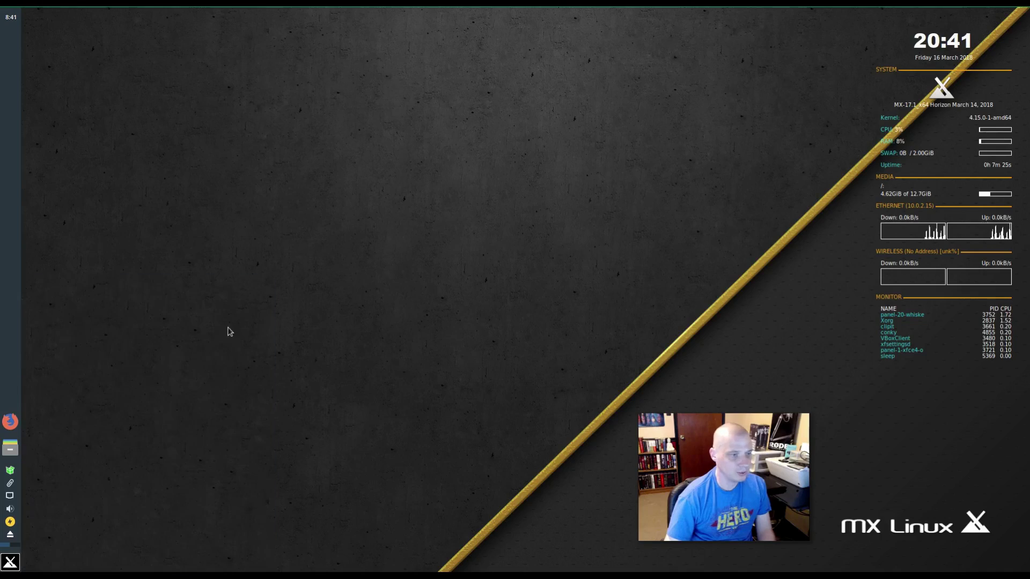
- Close the Mount iDevice window and launch MX Updater from Accessories
{"action": "left_click_drag", "start_coordinate": [238, 167], "coordinate": [322, 191]}
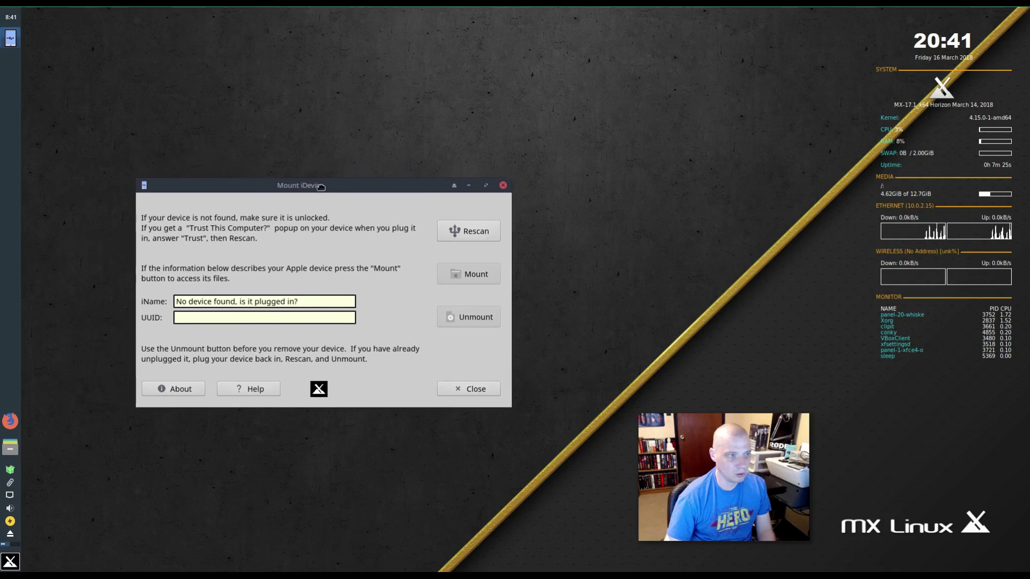
{"action": "left_click", "coordinate": [503, 186]}
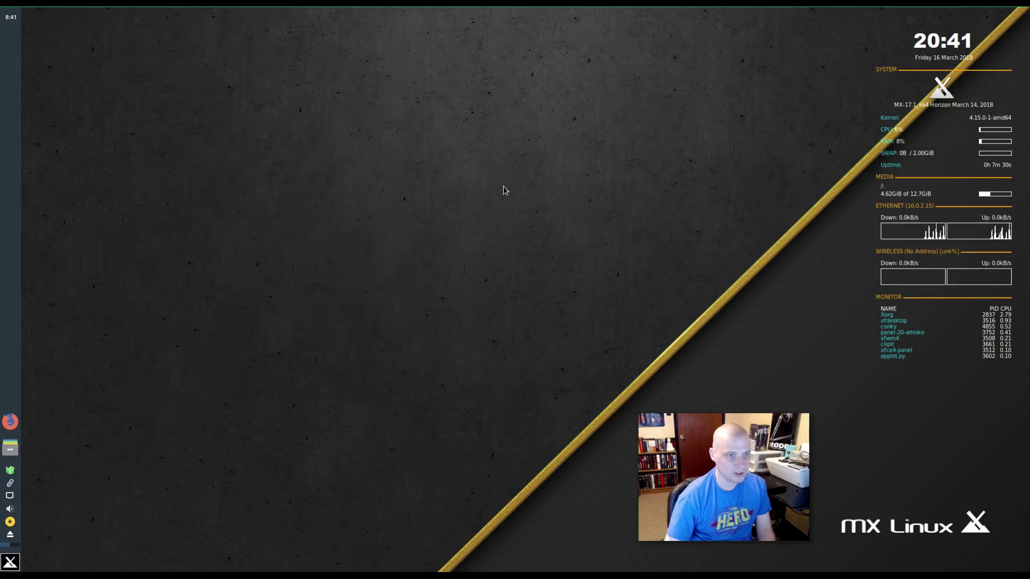
{"action": "left_click", "coordinate": [10, 562]}
{"action": "left_click", "coordinate": [218, 374]}
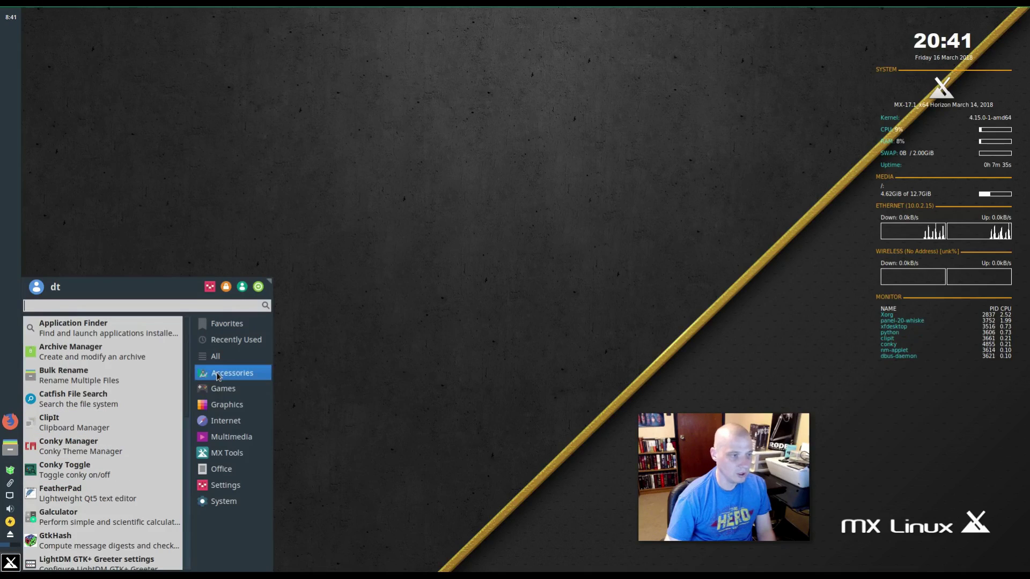
{"action": "scroll", "coordinate": [153, 407], "scroll_direction": "down", "scroll_amount": 3}
{"action": "scroll", "coordinate": [153, 408], "scroll_direction": "down", "scroll_amount": 3}
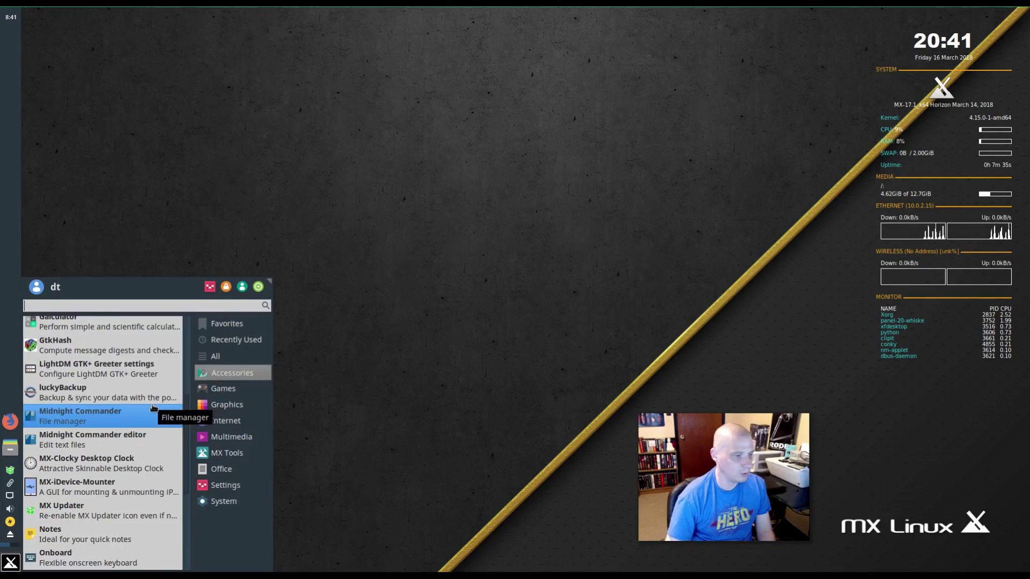
{"action": "scroll", "coordinate": [125, 420], "scroll_direction": "down", "scroll_amount": 3}
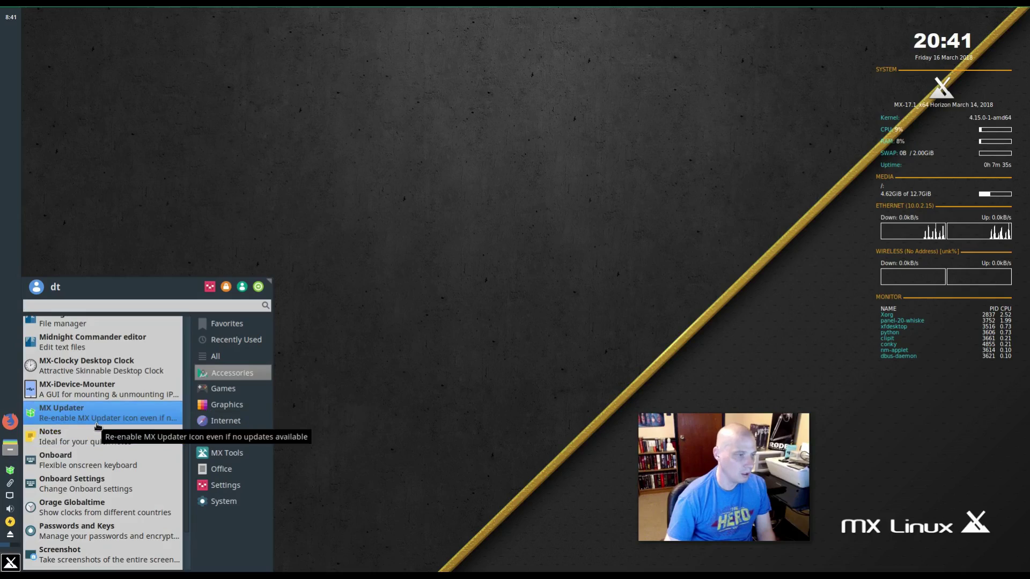
{"action": "left_click", "coordinate": [101, 420]}
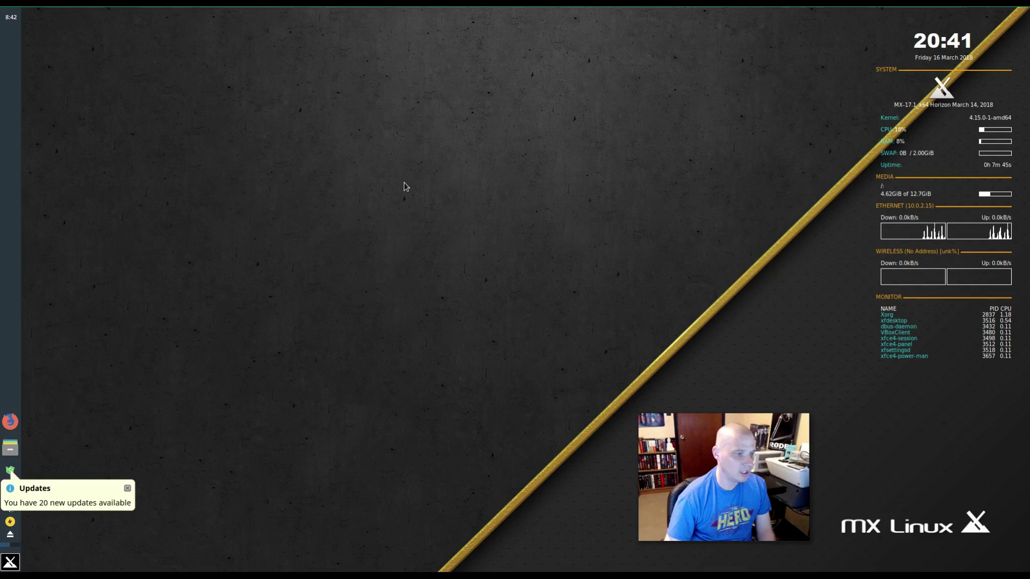
- Dismiss the updates notice and start a full upgrade of 20 packages, authorised with the root password
{"action": "left_click", "coordinate": [62, 505]}
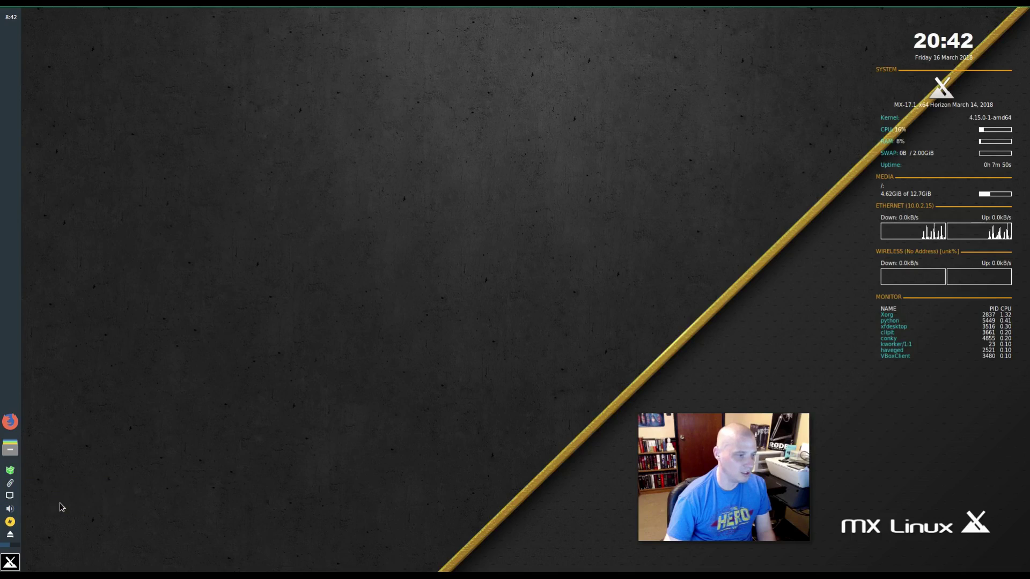
{"action": "left_click", "coordinate": [10, 470]}
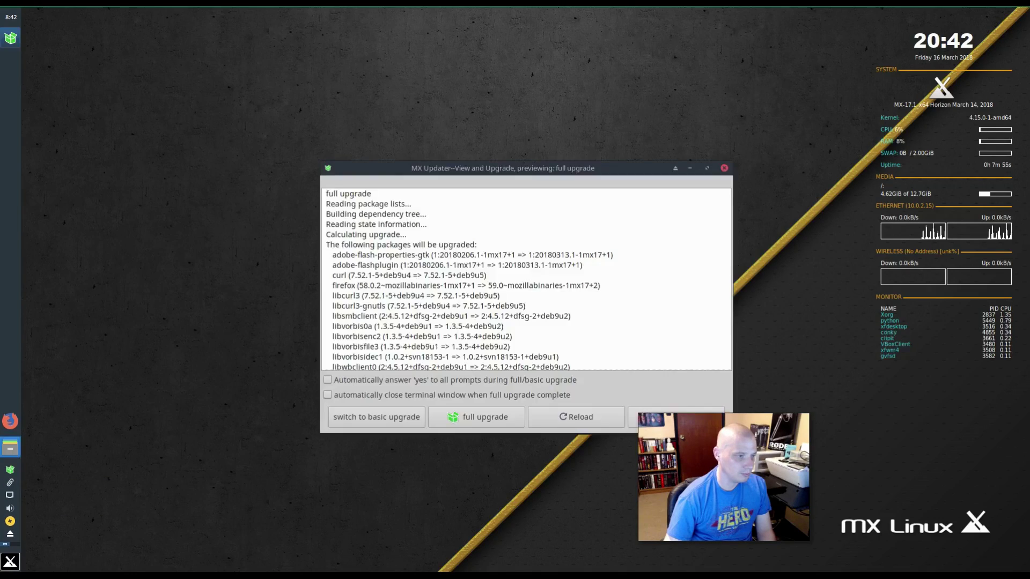
{"action": "left_click_drag", "start_coordinate": [470, 170], "coordinate": [320, 155]}
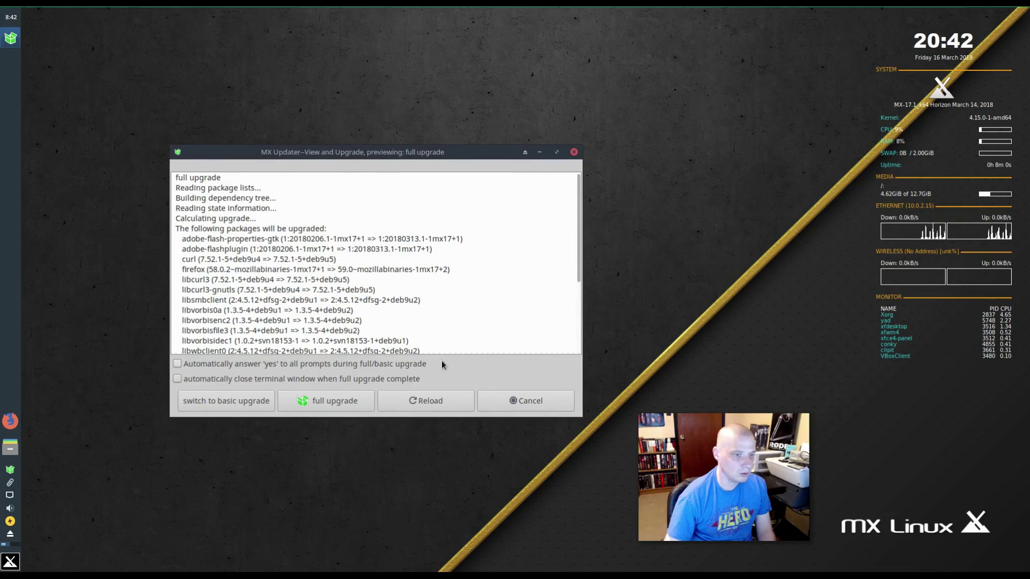
{"action": "left_click", "coordinate": [342, 405]}
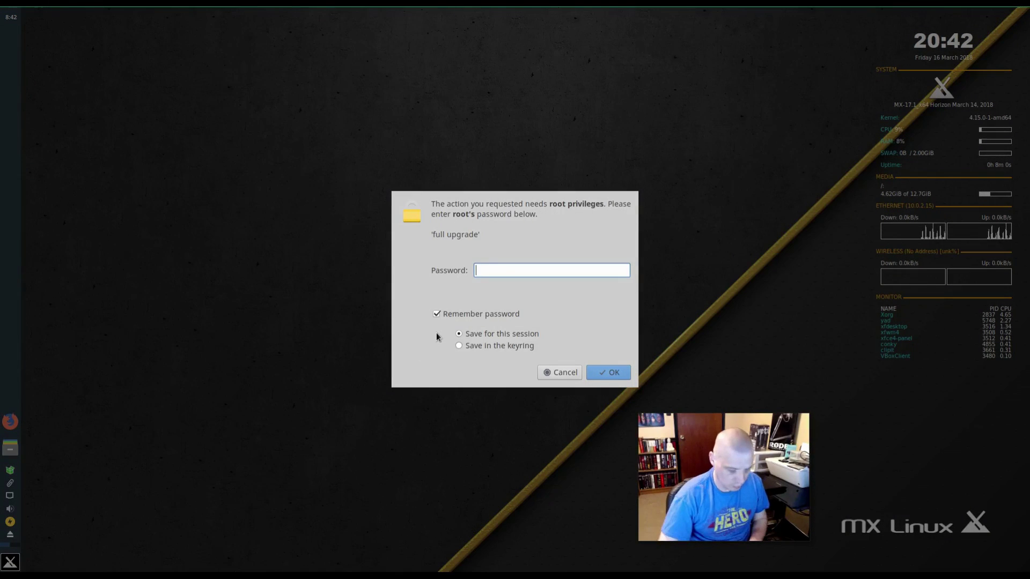
{"action": "key", "text": "Return"}
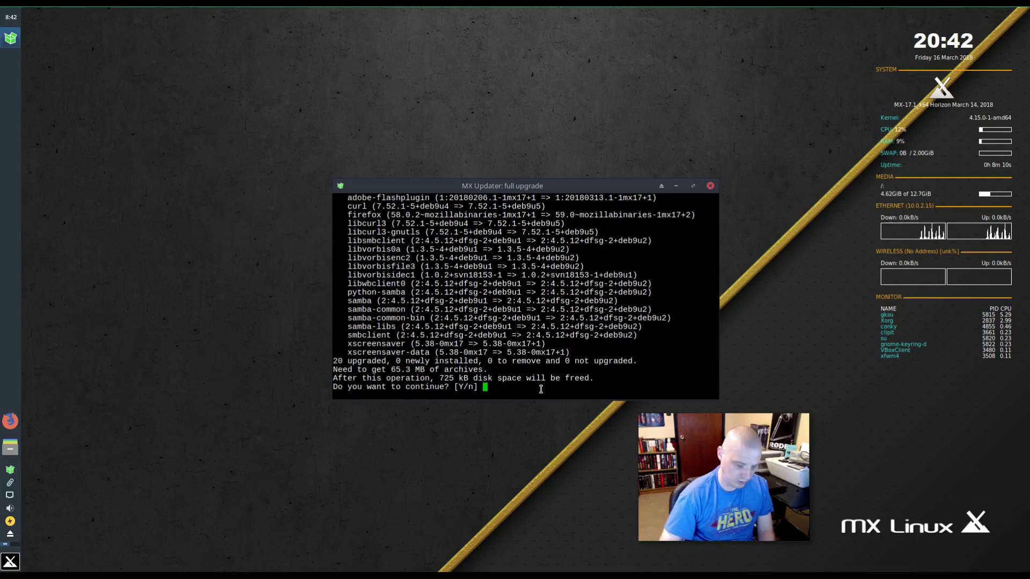
- Answer y to confirm the full upgrade and let all 20 packages download and install
{"action": "type", "text": "y"}
{"action": "key", "text": "Return"}
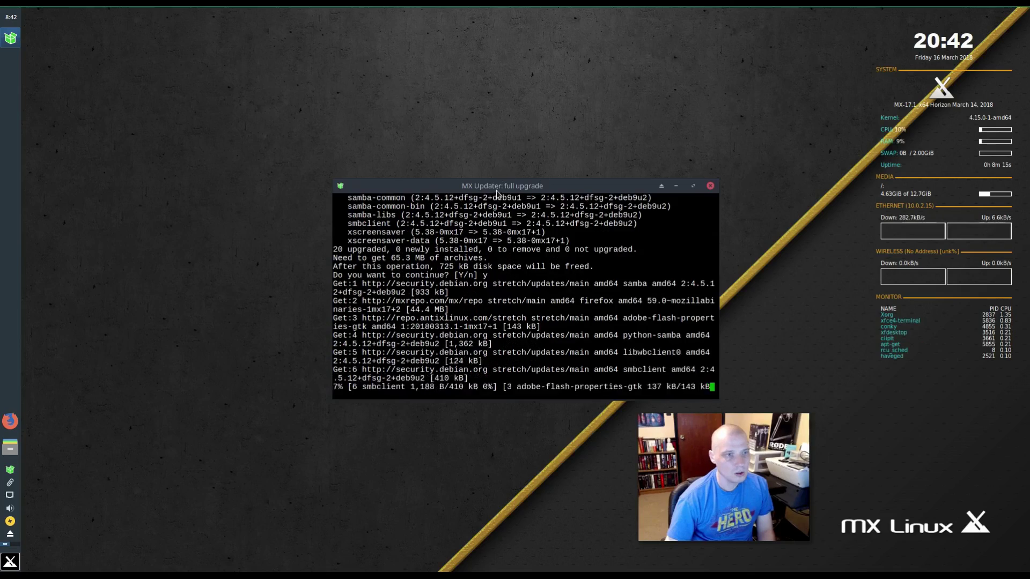
{"action": "left_click_drag", "start_coordinate": [492, 183], "coordinate": [364, 207]}
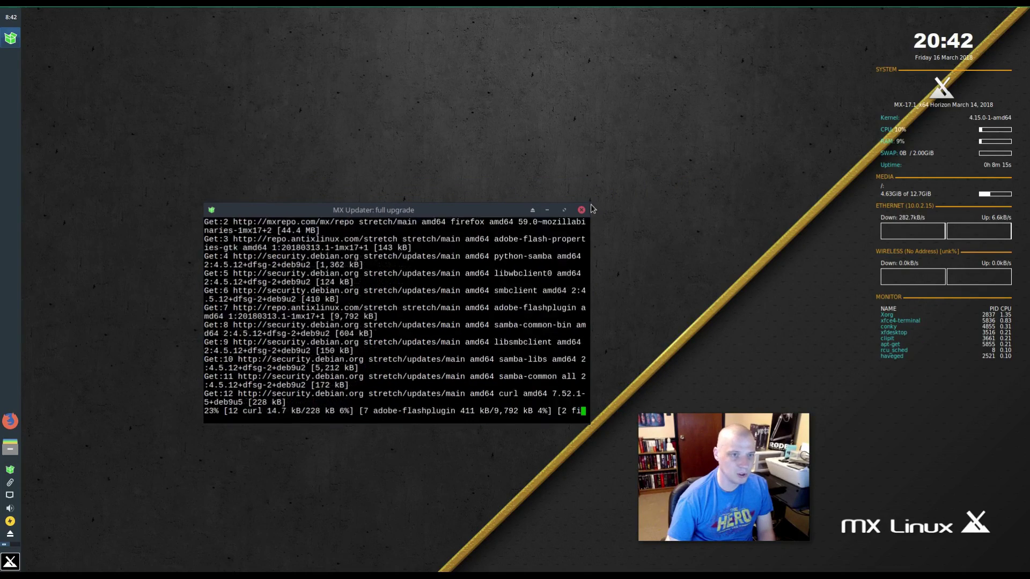
{"action": "left_click_drag", "start_coordinate": [591, 205], "coordinate": [827, 86]}
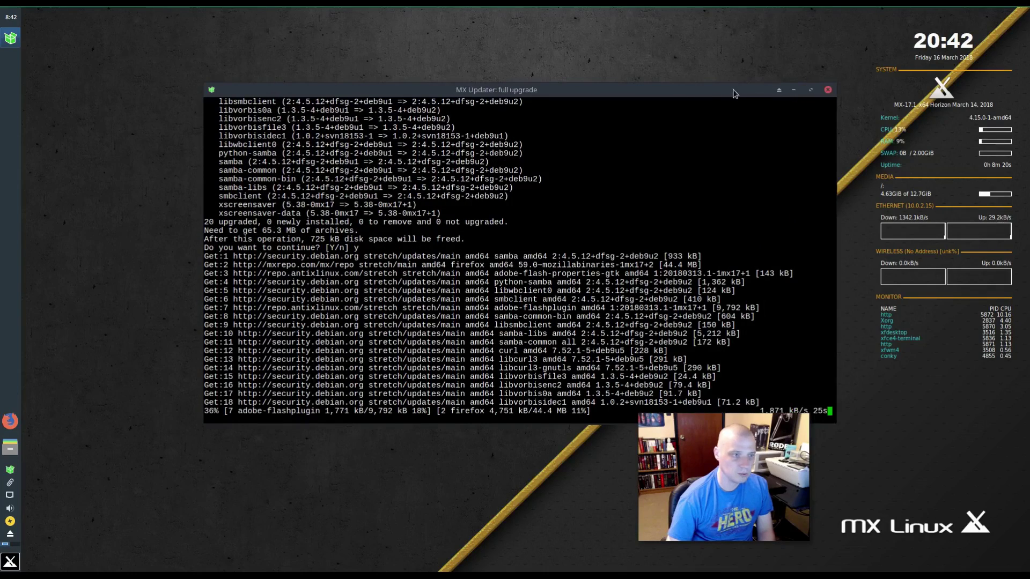
{"action": "left_click_drag", "start_coordinate": [689, 93], "coordinate": [610, 78]}
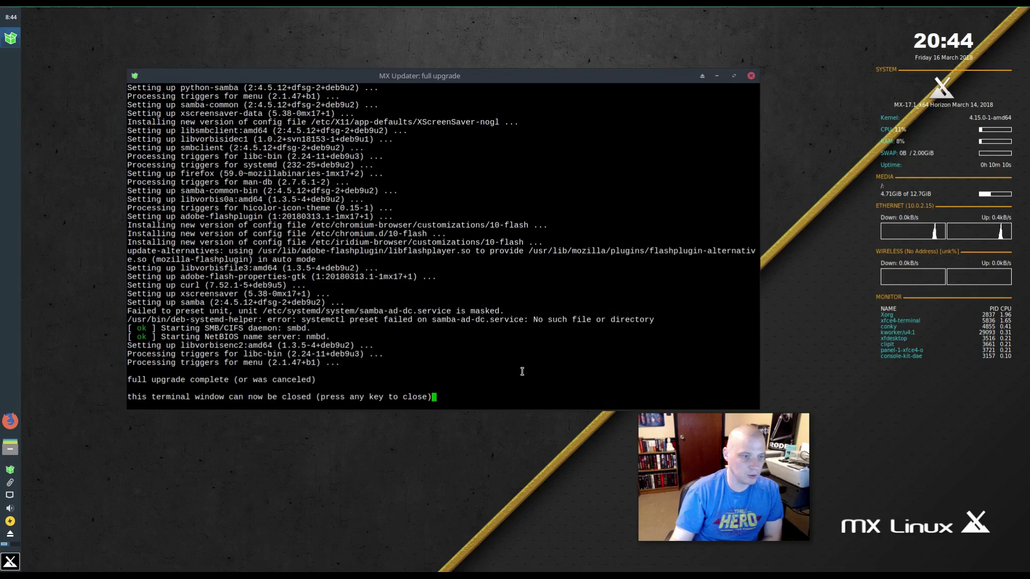
- Close the finished upgrade terminal and launch Notes from the Whisker Menu's Accessories list
{"action": "key", "text": "Return"}
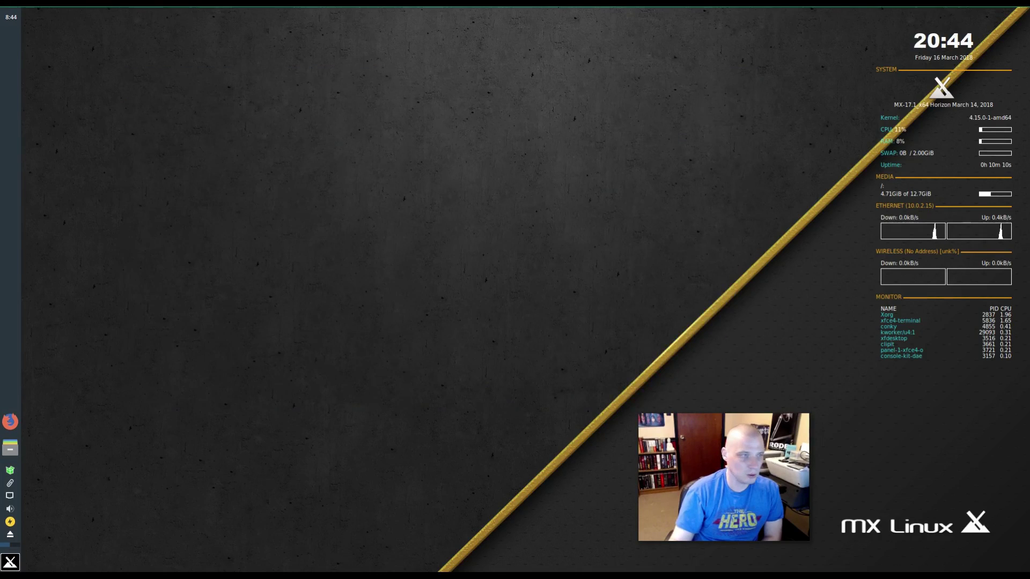
{"action": "left_click", "coordinate": [10, 563]}
{"action": "scroll", "coordinate": [121, 458], "scroll_direction": "down", "scroll_amount": 10}
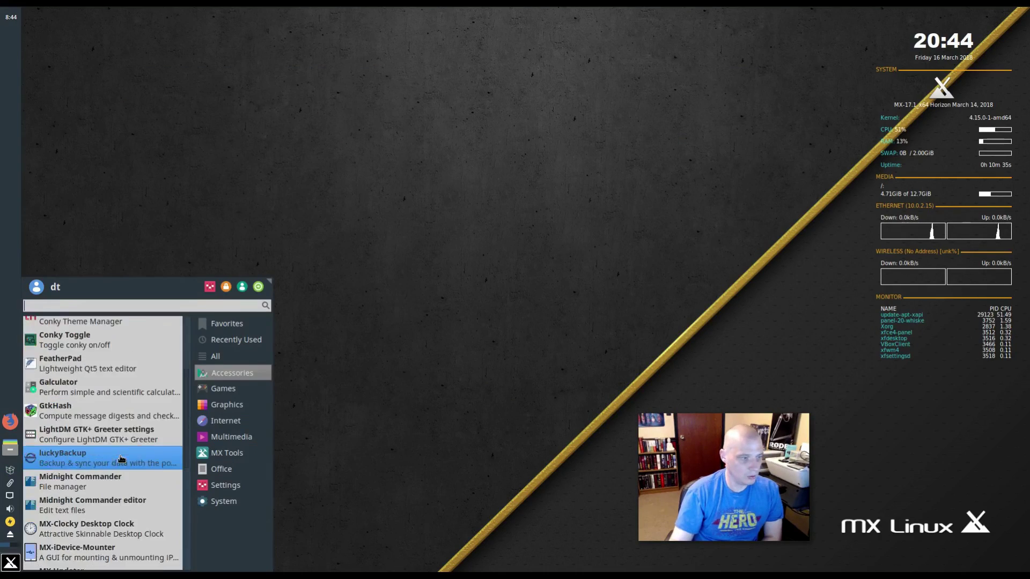
{"action": "scroll", "coordinate": [120, 459], "scroll_direction": "up", "scroll_amount": 1}
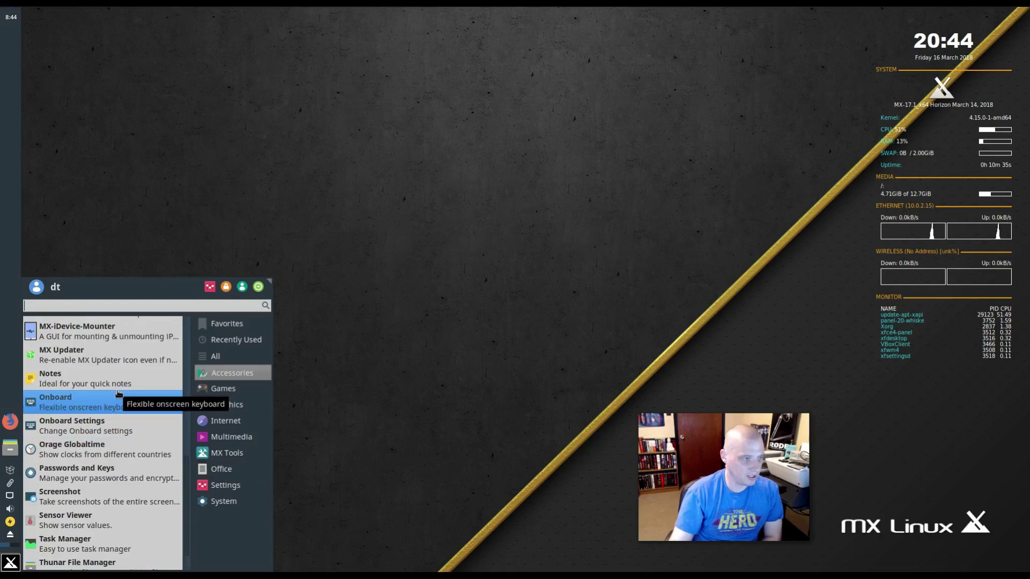
{"action": "left_click", "coordinate": [118, 375]}
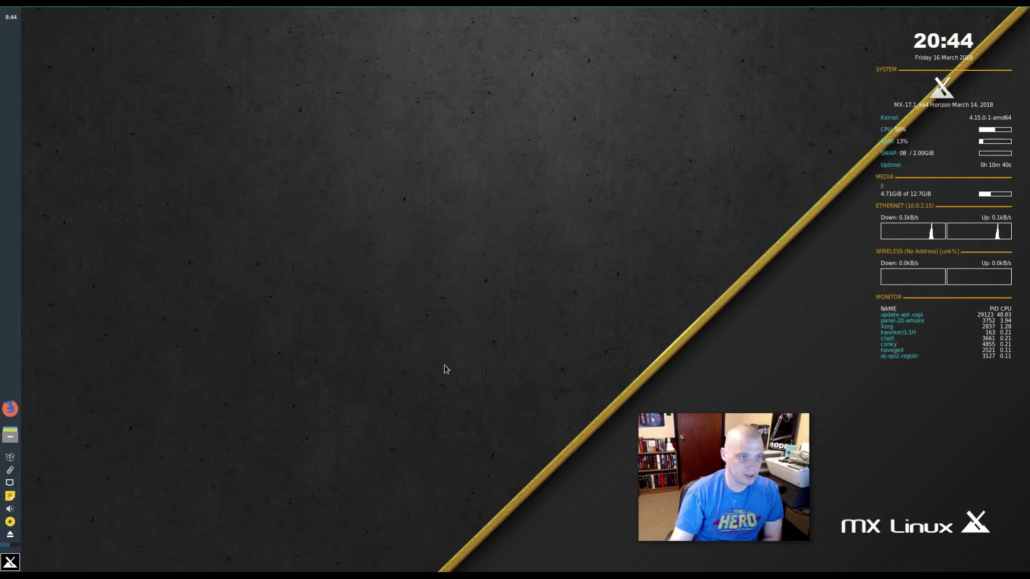
- Write 'My to do list' in a new sticky note, close it, and reopen it
{"action": "left_click", "coordinate": [10, 497]}
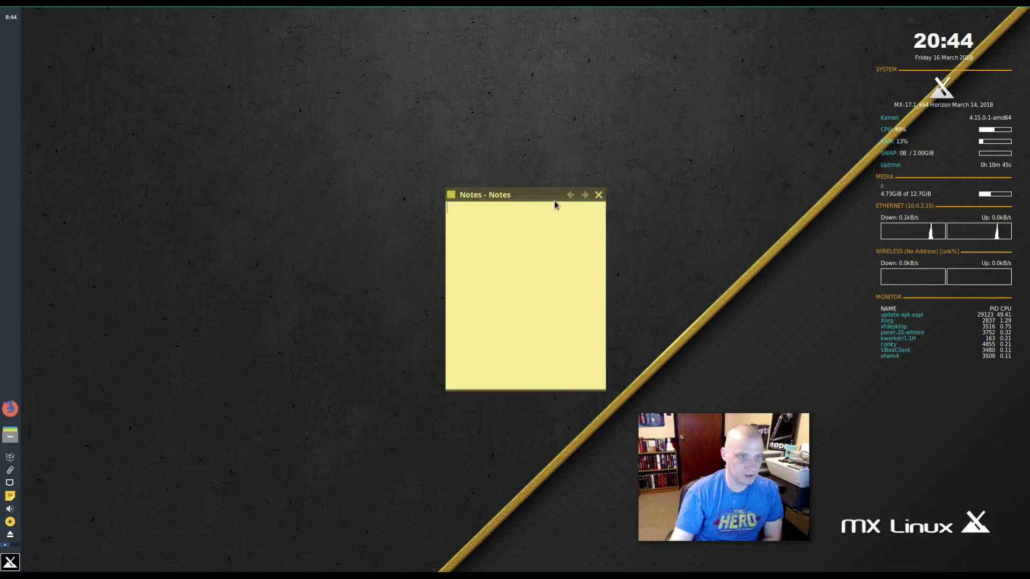
{"action": "left_click_drag", "start_coordinate": [543, 199], "coordinate": [391, 226]}
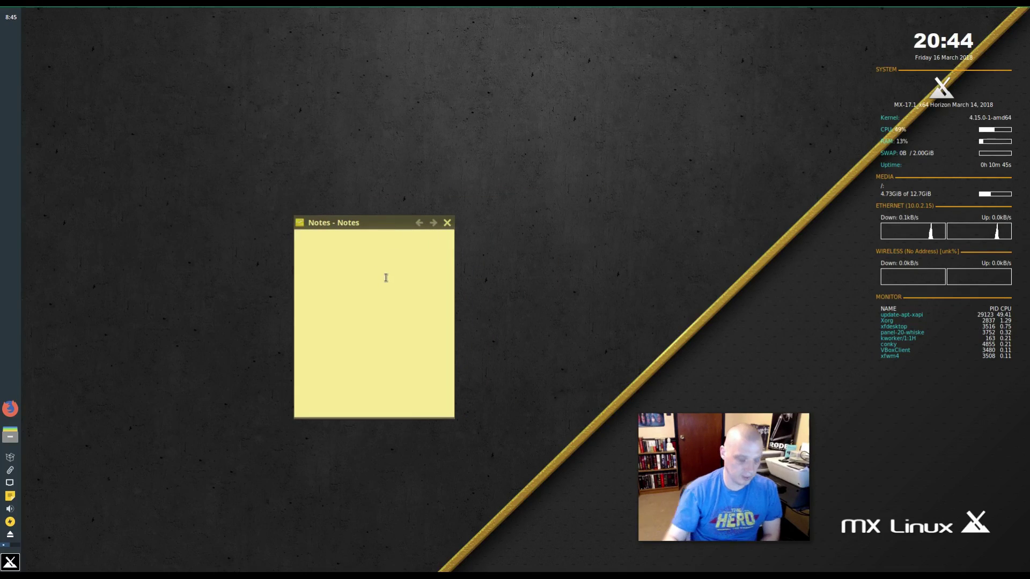
{"action": "type", "text": "My to do"}
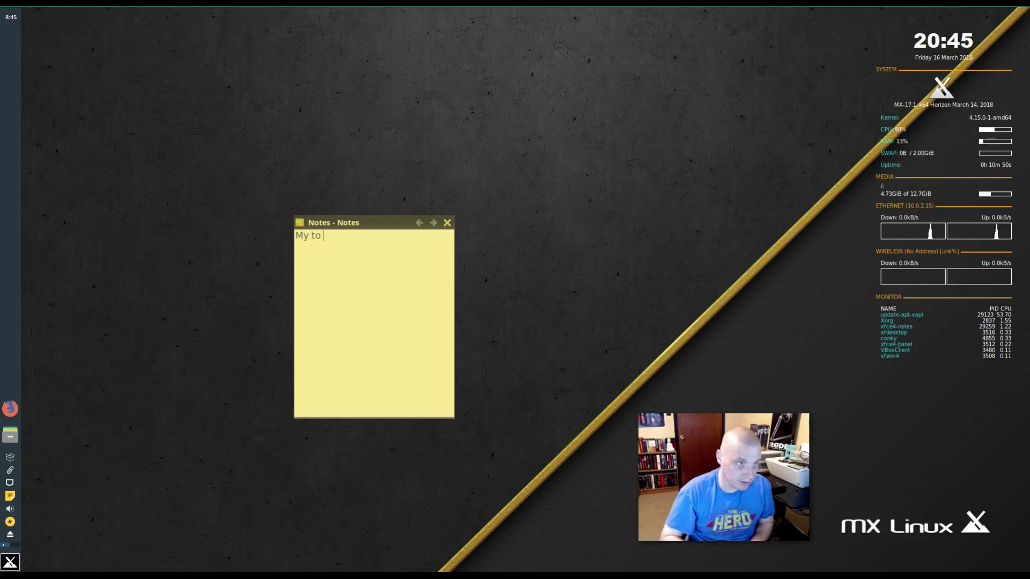
{"action": "key", "text": "BackSpace"}
{"action": "key", "text": "BackSpace"}
{"action": "type", "text": "do list"}
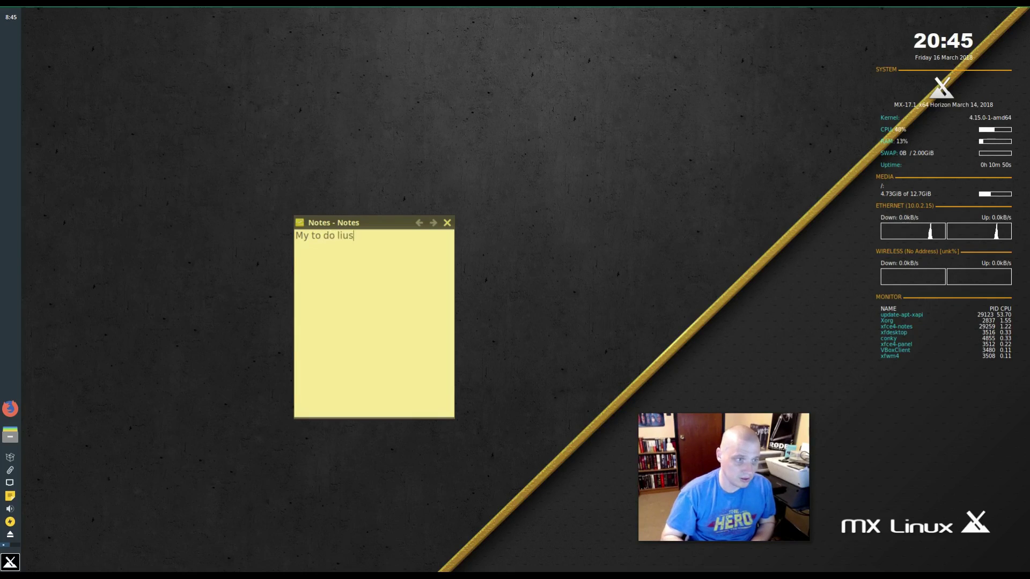
{"action": "left_click", "coordinate": [447, 222]}
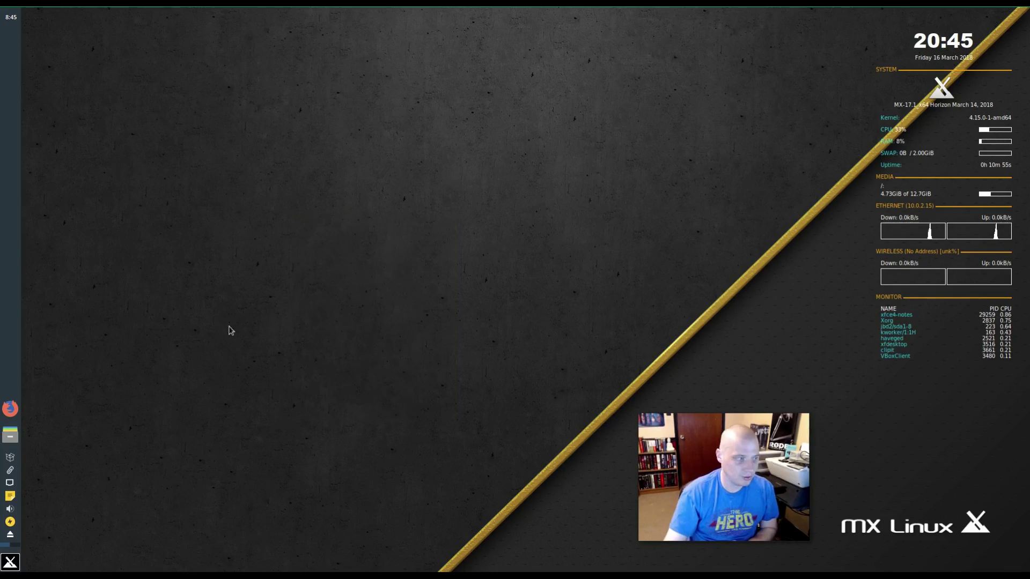
{"action": "left_click", "coordinate": [10, 497]}
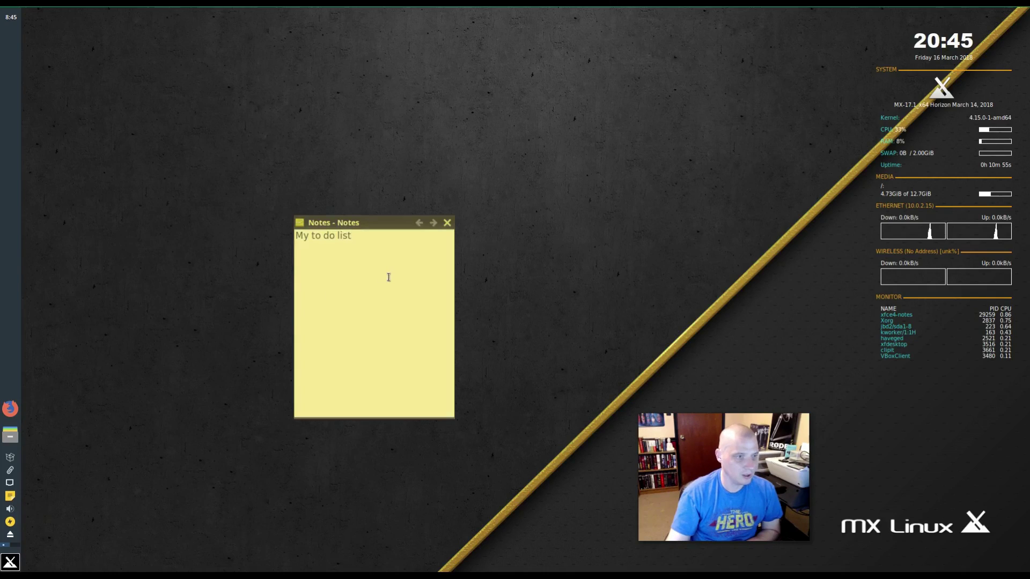
- Check the Notes version in its About dialog, then remove the Notes applet from the panel
{"action": "right_click", "coordinate": [10, 496]}
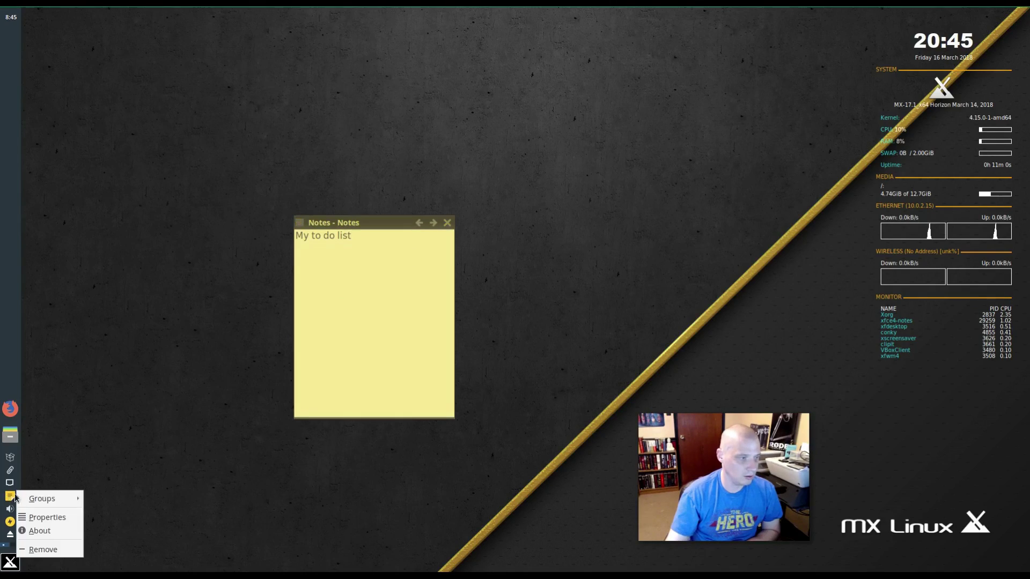
{"action": "left_click", "coordinate": [56, 532]}
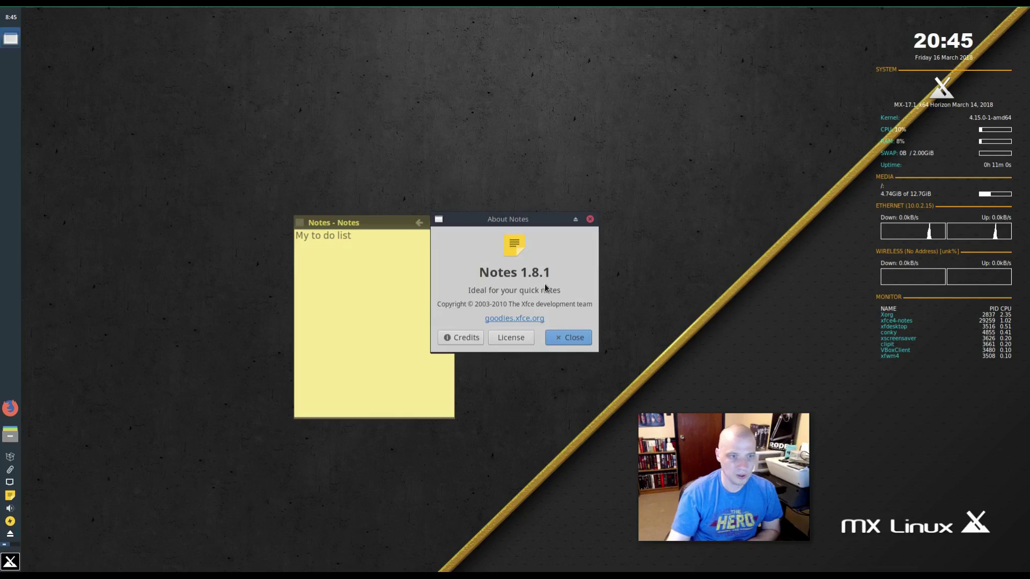
{"action": "left_click", "coordinate": [590, 219]}
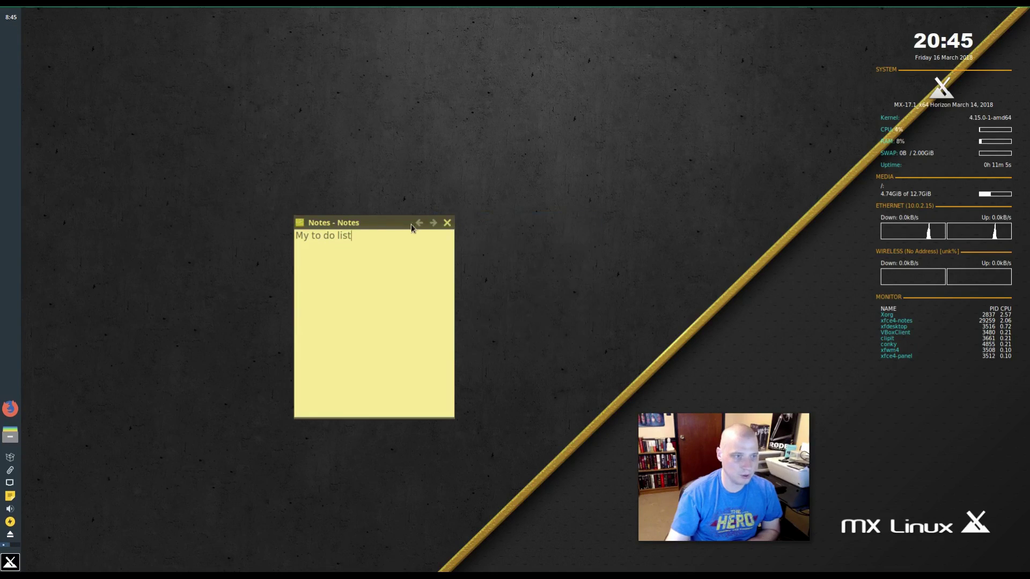
{"action": "right_click", "coordinate": [10, 497]}
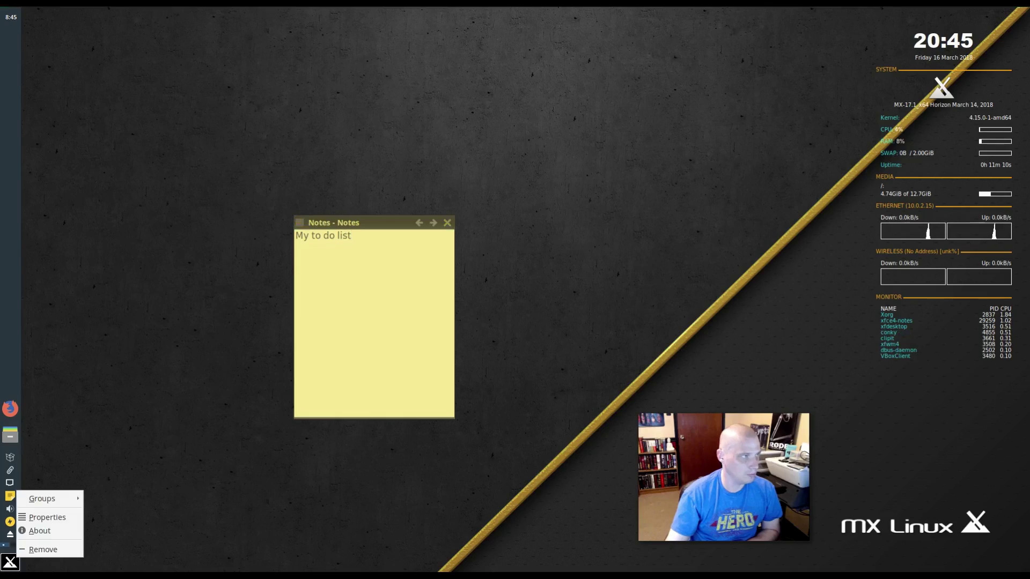
{"action": "left_click", "coordinate": [62, 554]}
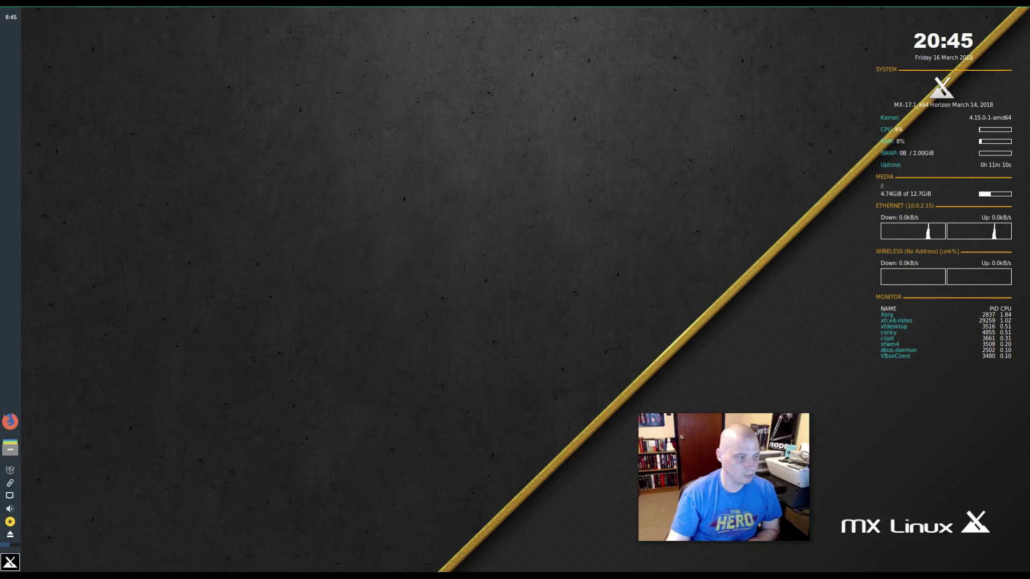
{"action": "left_click", "coordinate": [10, 562]}
{"action": "left_click", "coordinate": [219, 371]}
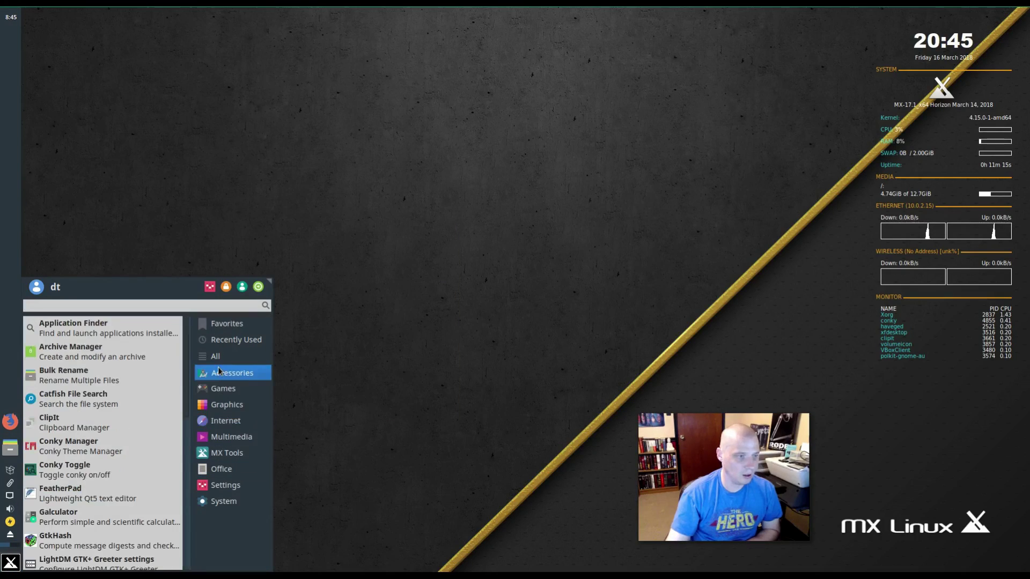
{"action": "scroll", "coordinate": [134, 421], "scroll_direction": "down", "scroll_amount": 8}
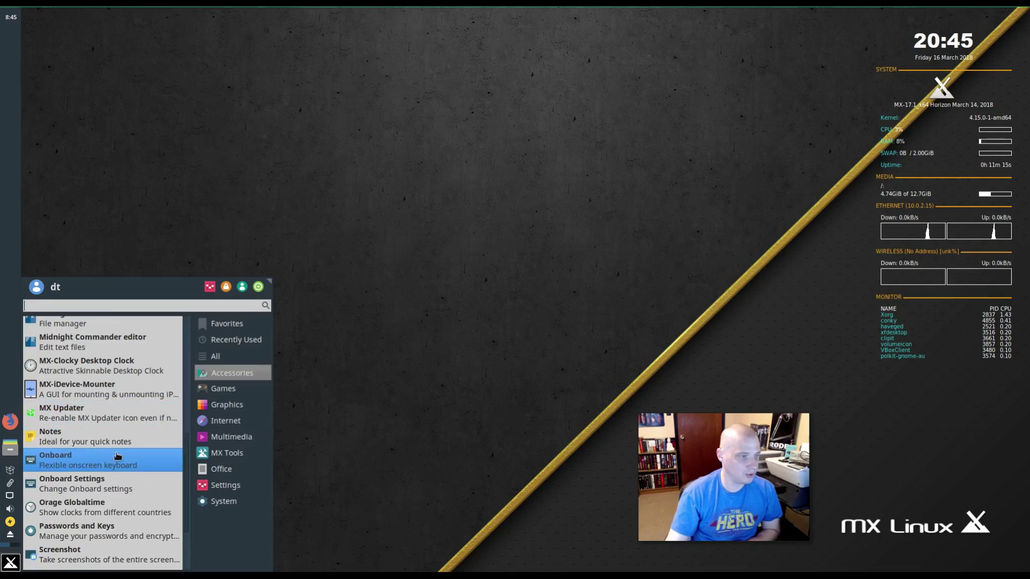
{"action": "scroll", "coordinate": [117, 456], "scroll_direction": "down", "scroll_amount": 3}
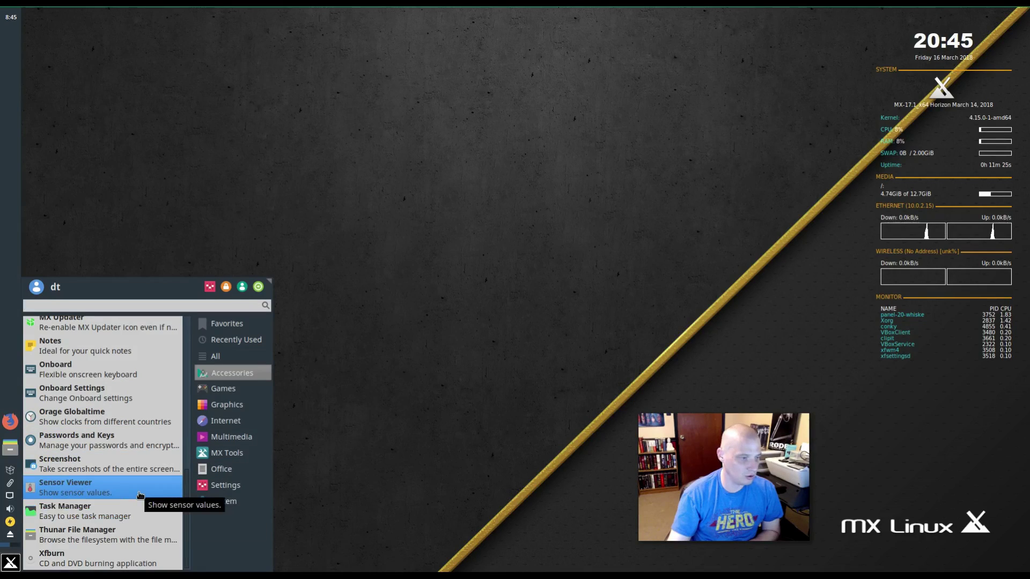
{"action": "left_click", "coordinate": [109, 484]}
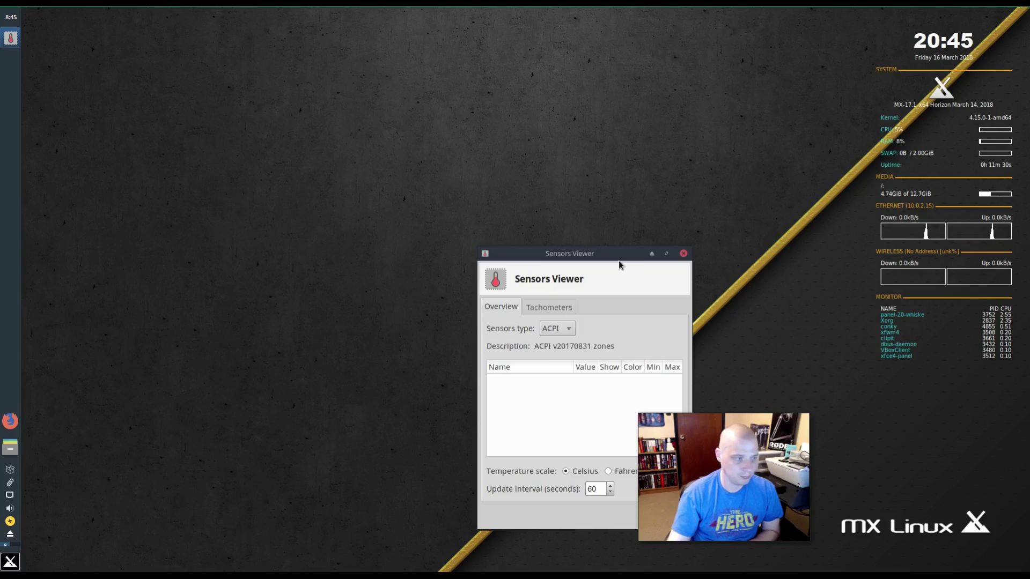
{"action": "left_click_drag", "start_coordinate": [617, 255], "coordinate": [344, 230]}
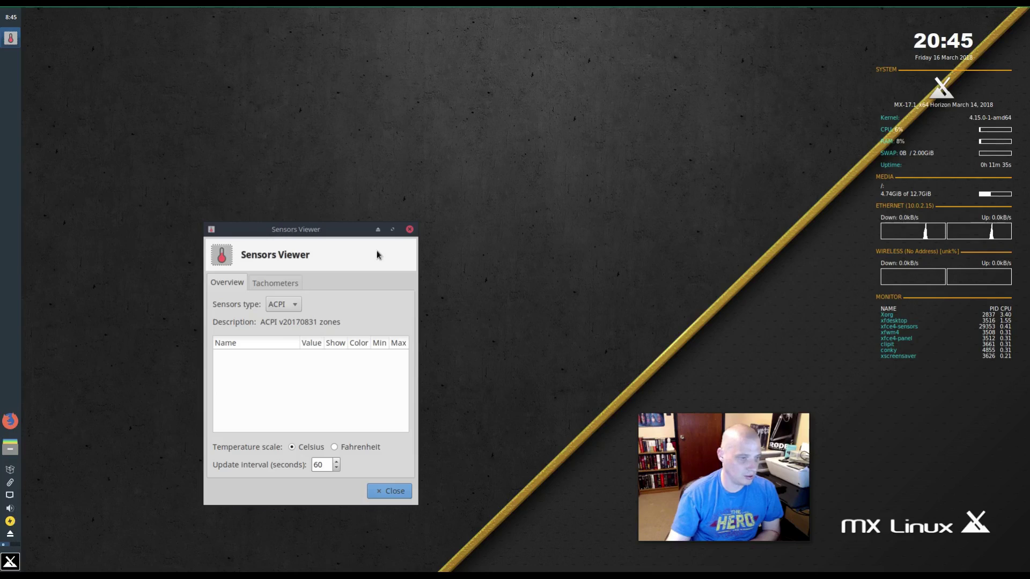
{"action": "left_click", "coordinate": [409, 228]}
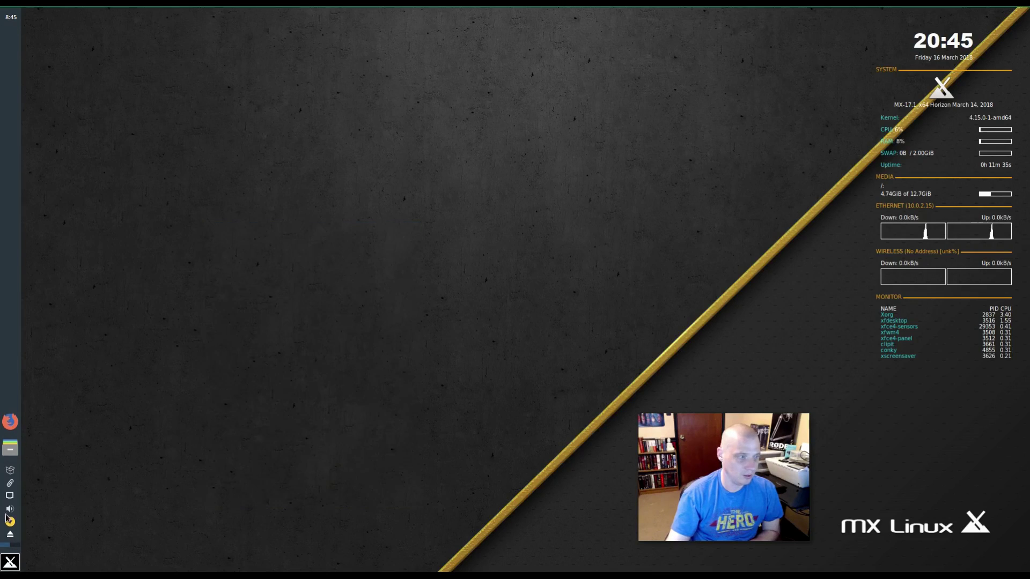
{"action": "left_click", "coordinate": [10, 562]}
{"action": "left_click", "coordinate": [231, 367]}
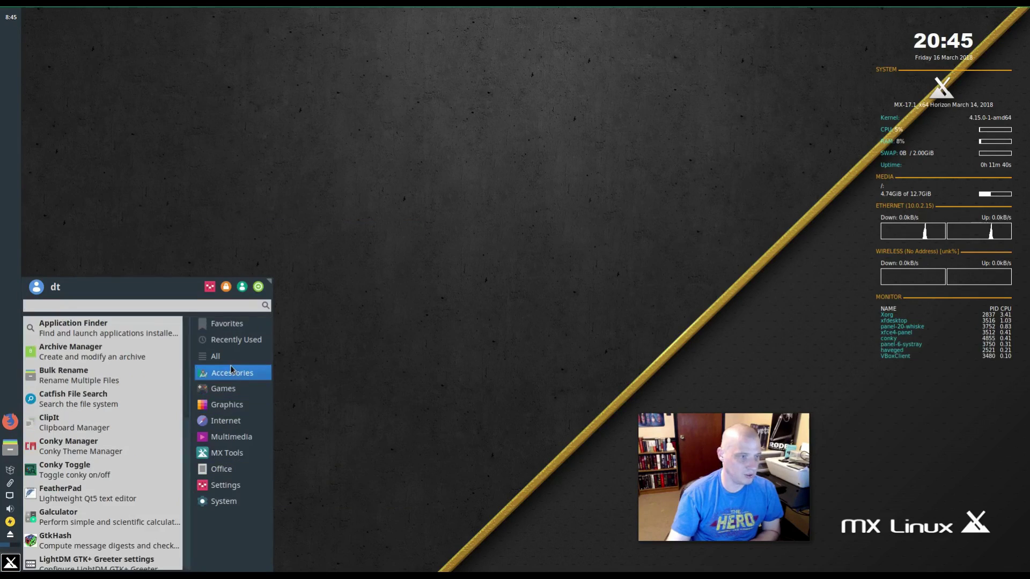
{"action": "scroll", "coordinate": [110, 413], "scroll_direction": "down", "scroll_amount": 5}
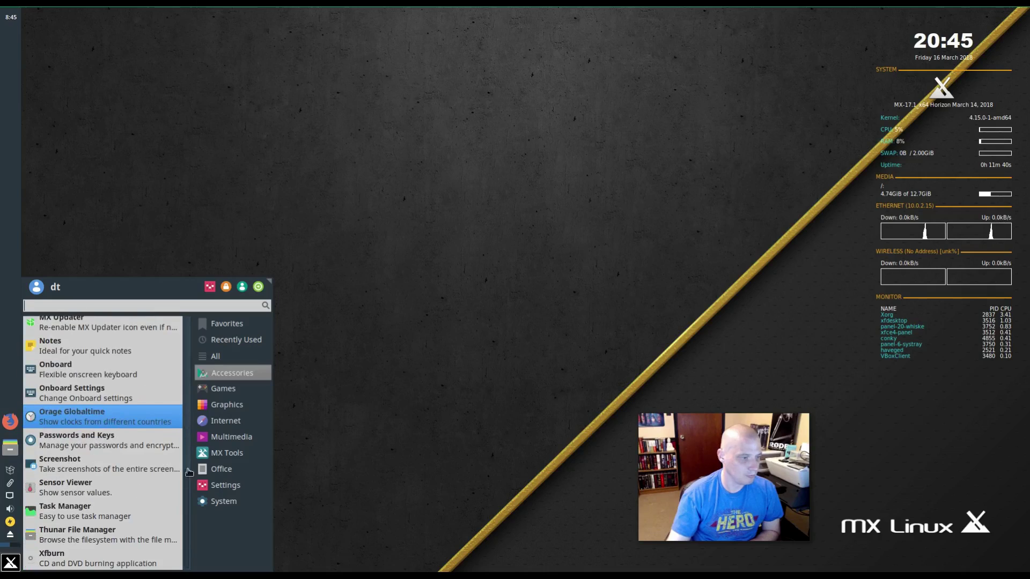
{"action": "left_click", "coordinate": [225, 485]}
{"action": "scroll", "coordinate": [98, 513], "scroll_direction": "down", "scroll_amount": 10}
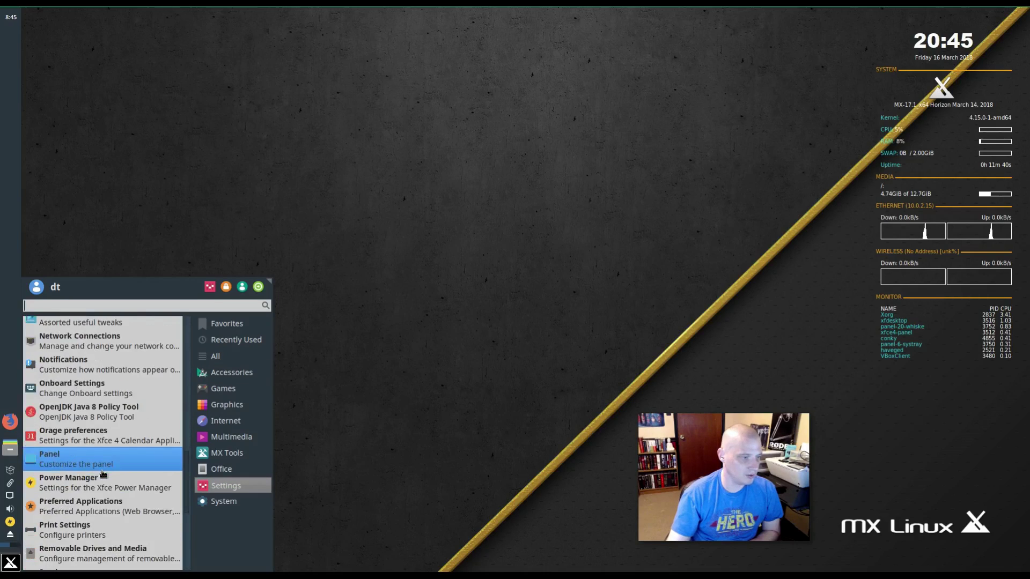
{"action": "scroll", "coordinate": [104, 474], "scroll_direction": "down", "scroll_amount": 2}
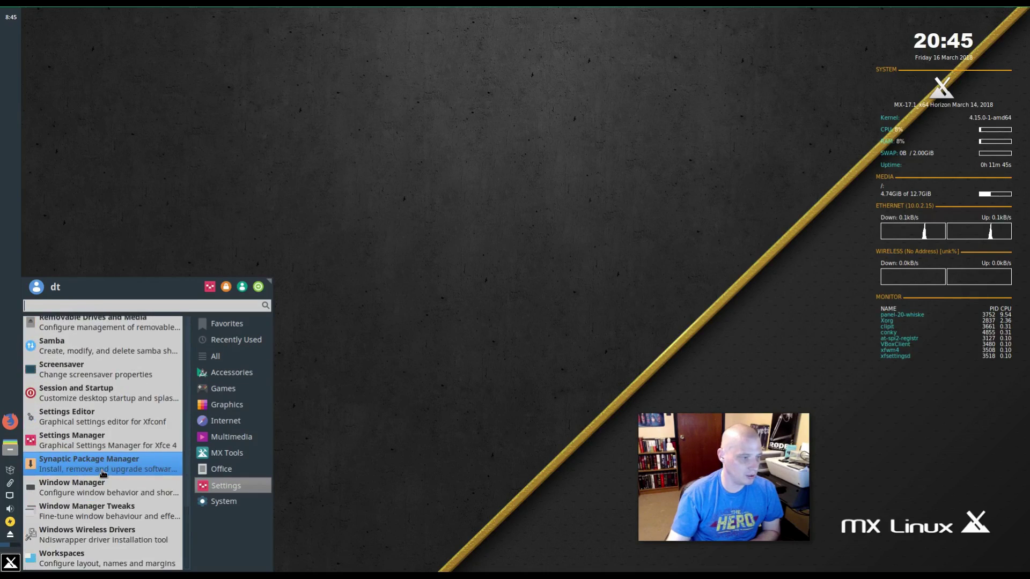
{"action": "left_click", "coordinate": [218, 376]}
{"action": "scroll", "coordinate": [143, 402], "scroll_direction": "down", "scroll_amount": 8}
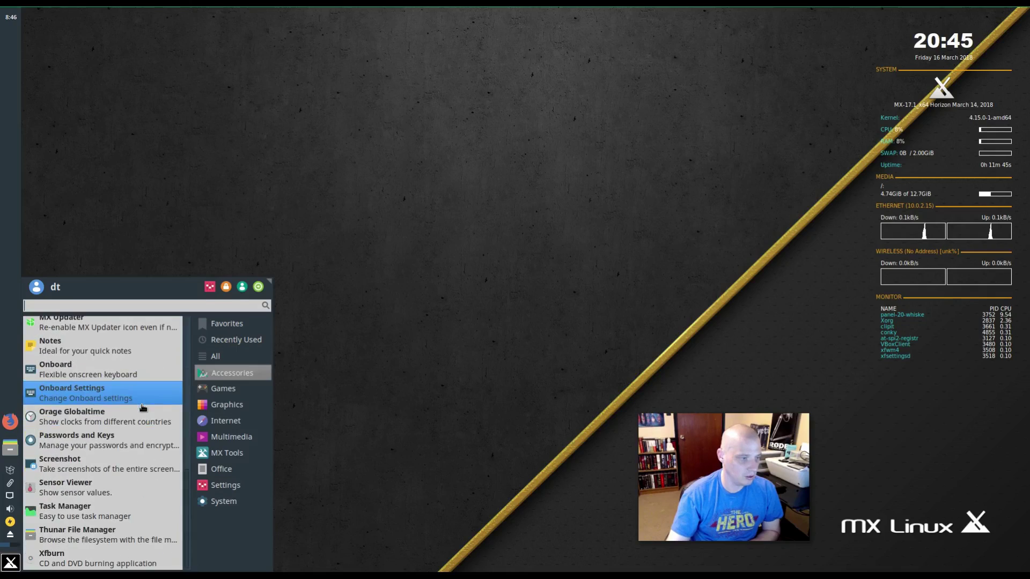
{"action": "left_click", "coordinate": [64, 516]}
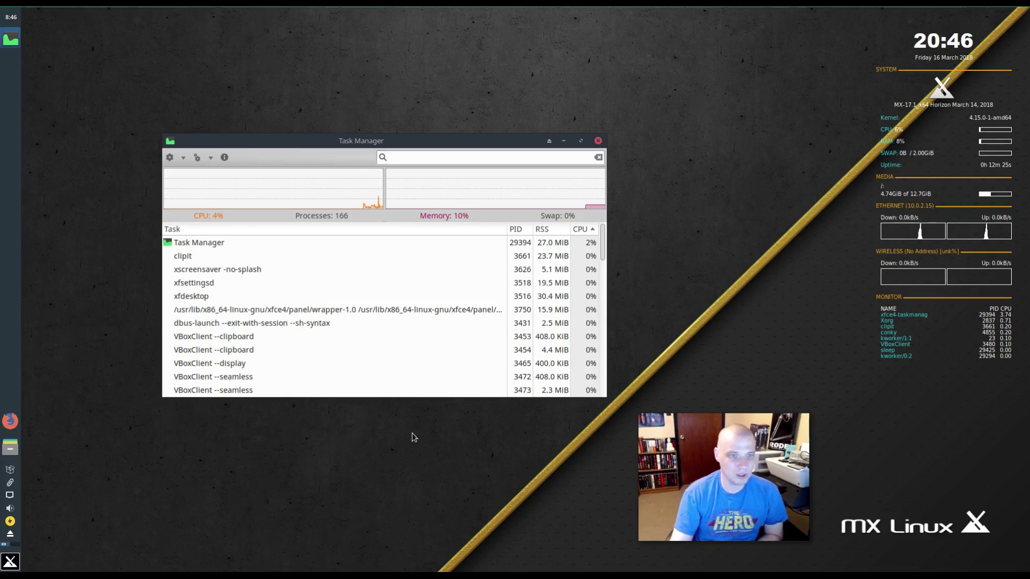
{"action": "left_click", "coordinate": [598, 142]}
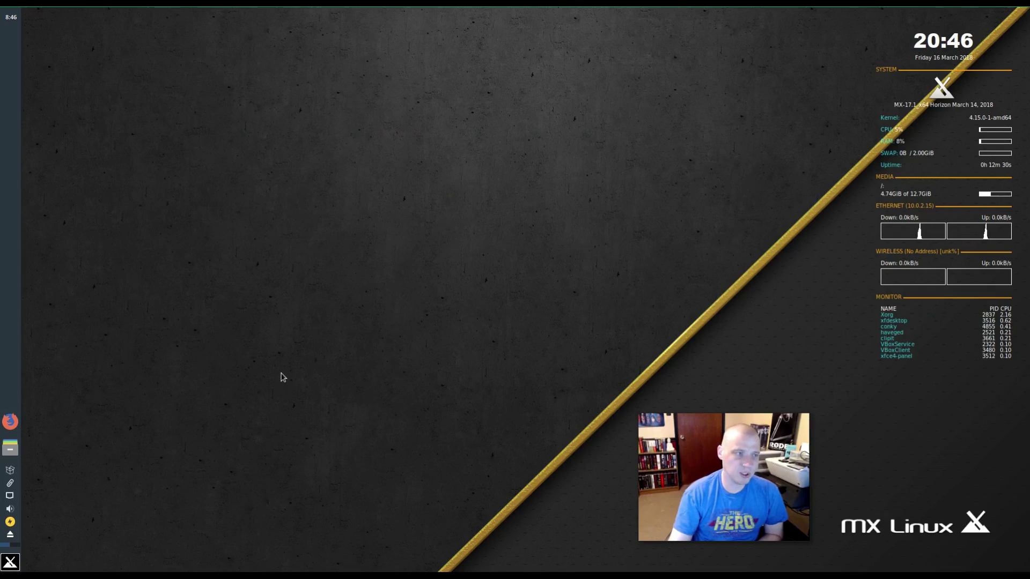
- Launch Thunar from Accessories and confirm its version 1.6.12 via Help > About
{"action": "left_click", "coordinate": [10, 563]}
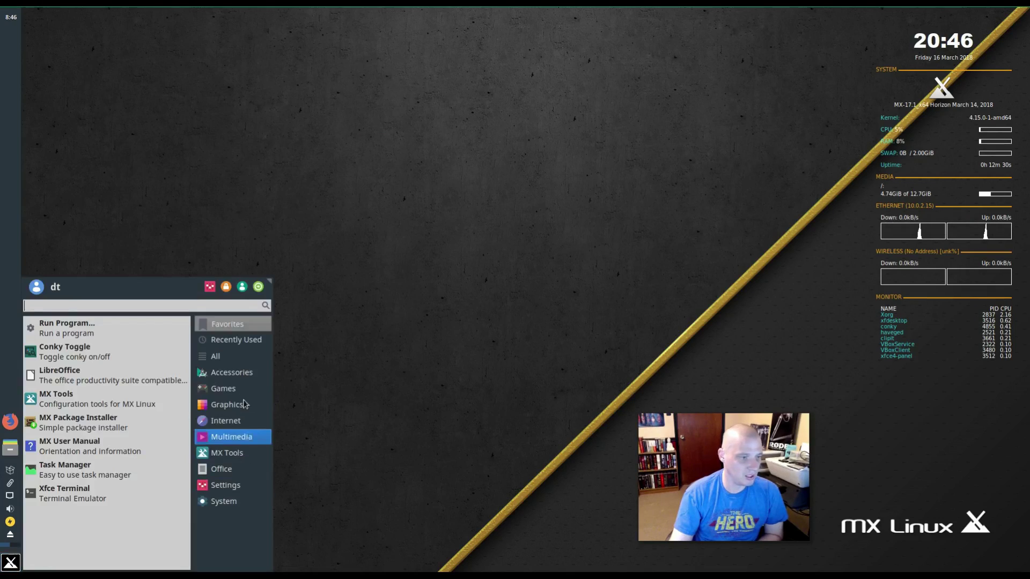
{"action": "mouse_move", "coordinate": [231, 373]}
{"action": "scroll", "coordinate": [120, 407], "scroll_direction": "down", "scroll_amount": 5}
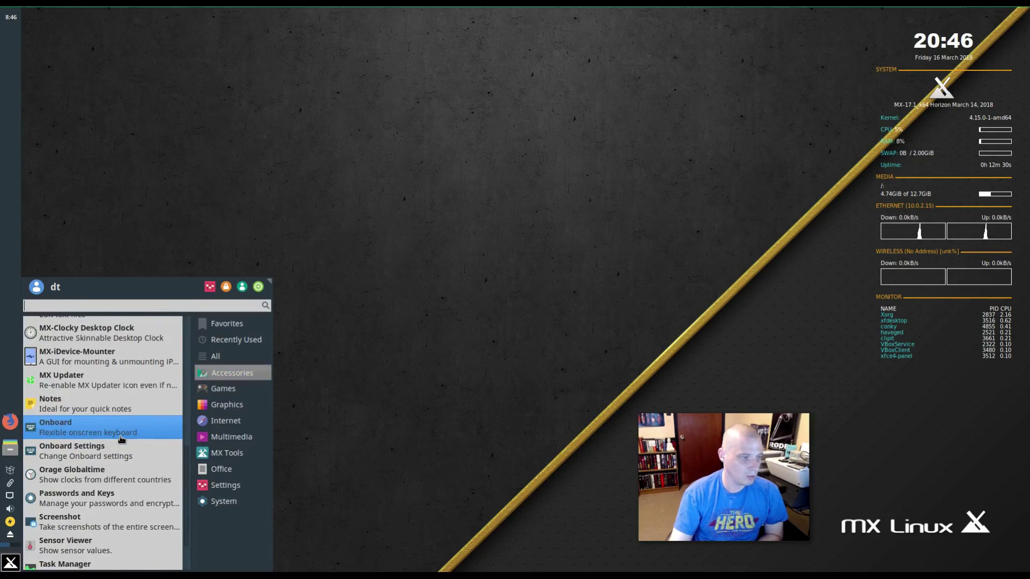
{"action": "scroll", "coordinate": [122, 439], "scroll_direction": "down", "scroll_amount": 2}
{"action": "left_click", "coordinate": [124, 533]}
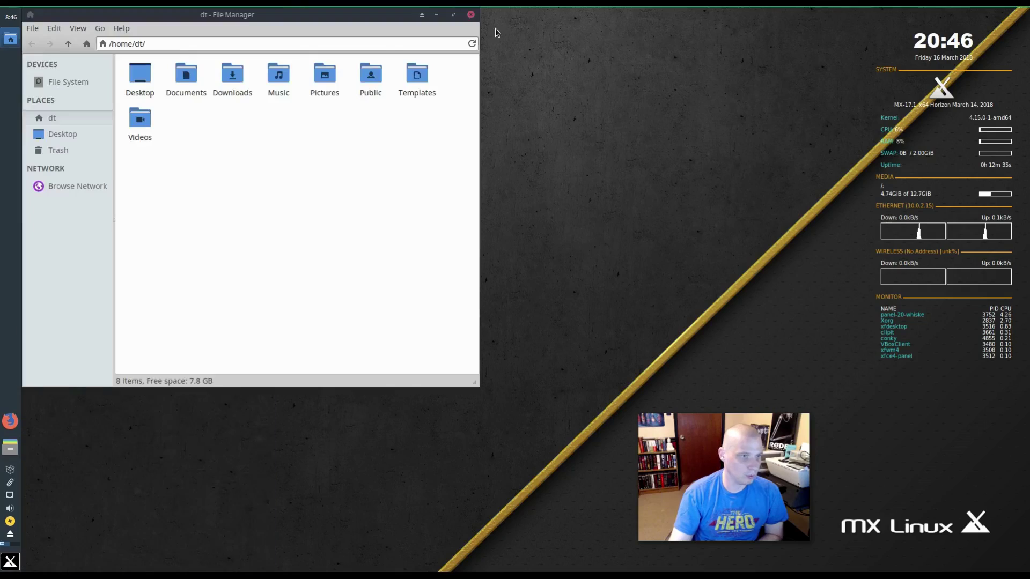
{"action": "left_click_drag", "start_coordinate": [354, 18], "coordinate": [471, 131]}
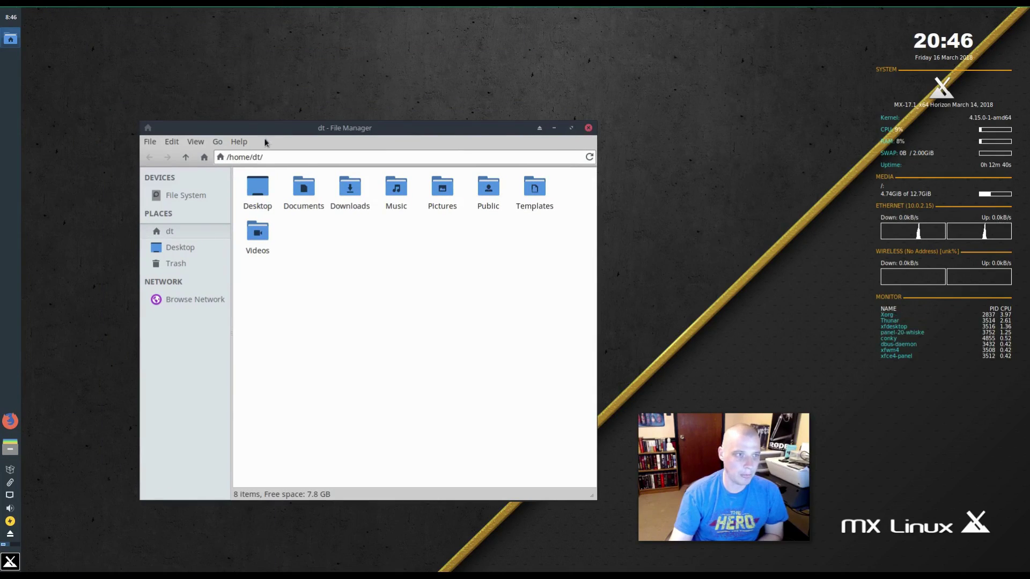
{"action": "left_click", "coordinate": [234, 141]}
{"action": "left_click", "coordinate": [288, 173]}
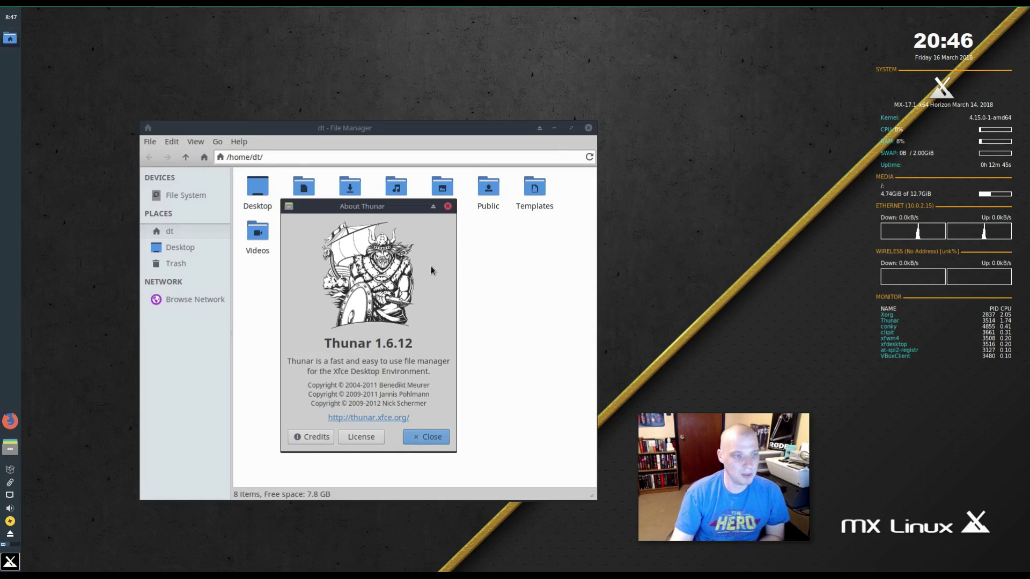
{"action": "left_click", "coordinate": [448, 207]}
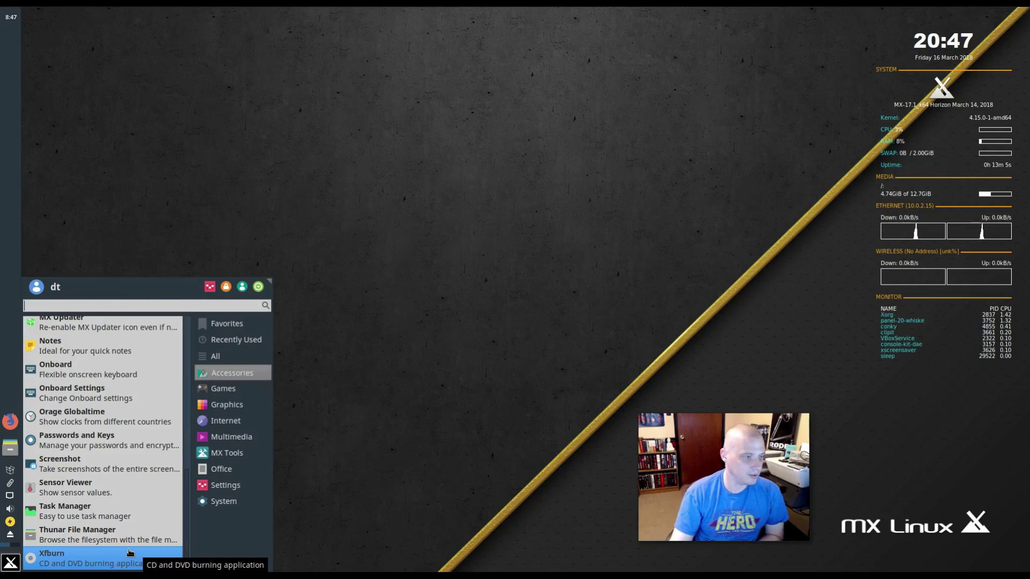
- Launch Firefox from the Internet list, dismiss its Quantum 59.0 About dialog, and close all tabs
{"action": "mouse_move", "coordinate": [241, 396]}
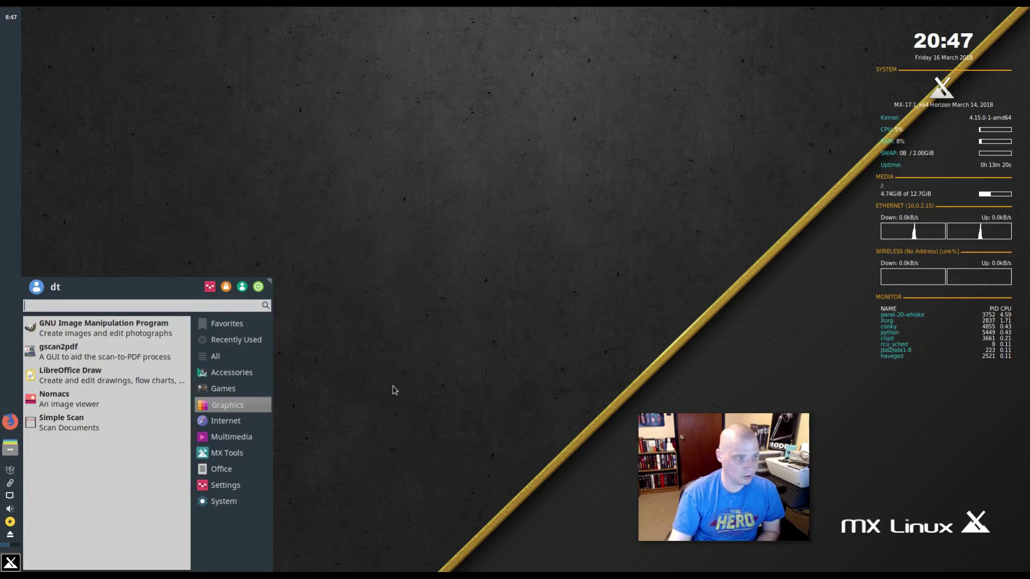
{"action": "mouse_move", "coordinate": [233, 340]}
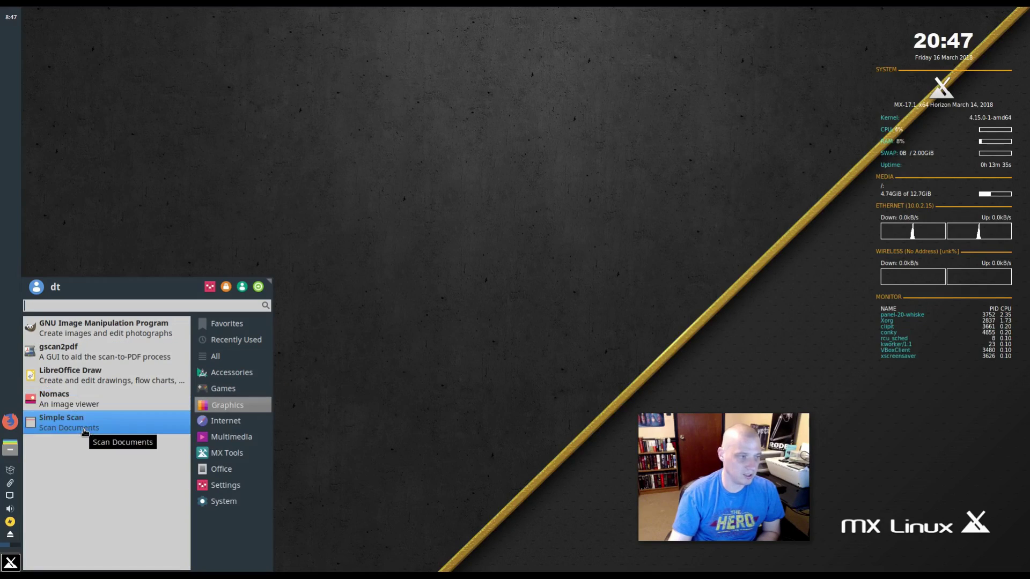
{"action": "left_click", "coordinate": [226, 421]}
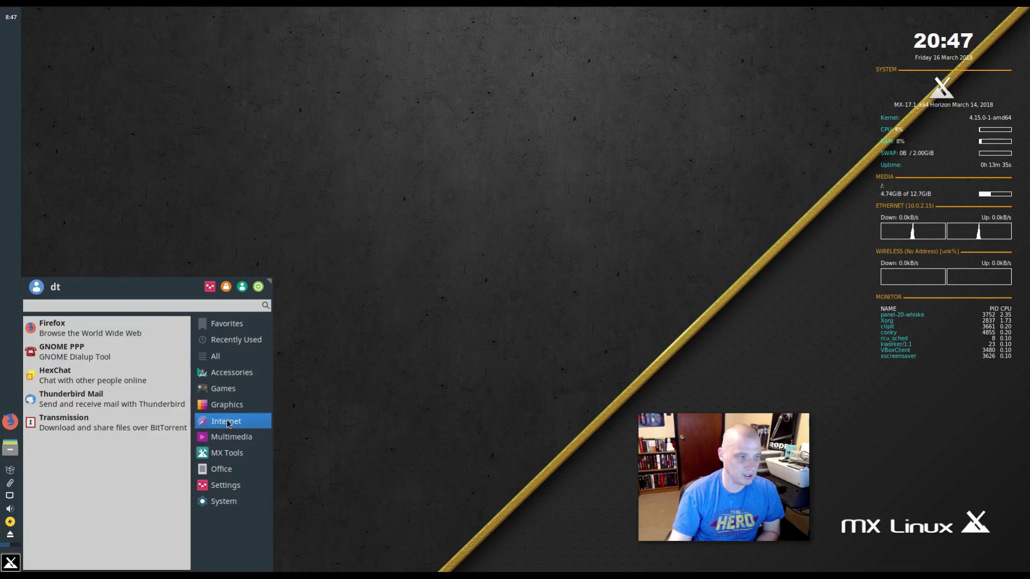
{"action": "left_click", "coordinate": [64, 329]}
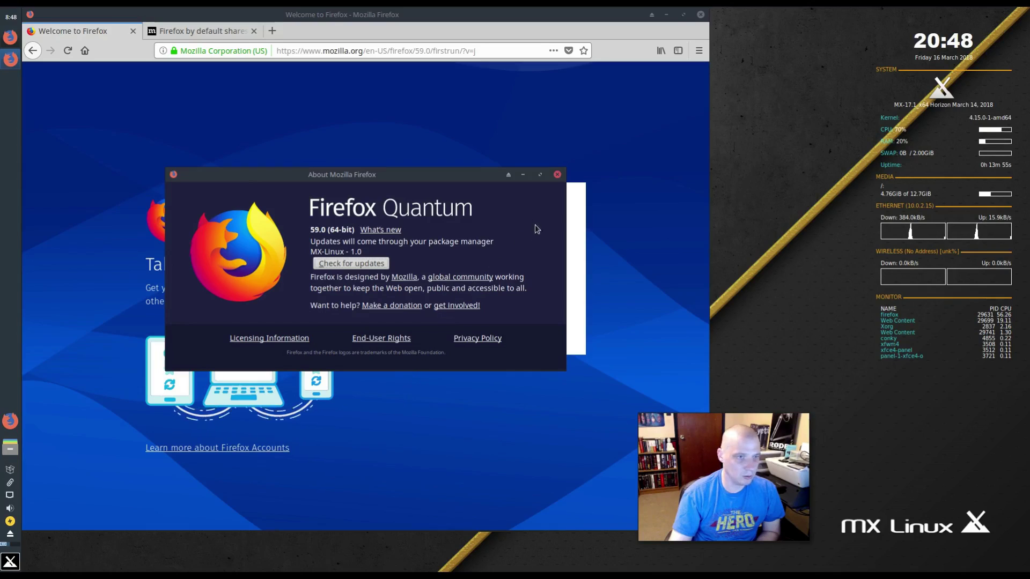
{"action": "left_click", "coordinate": [557, 175]}
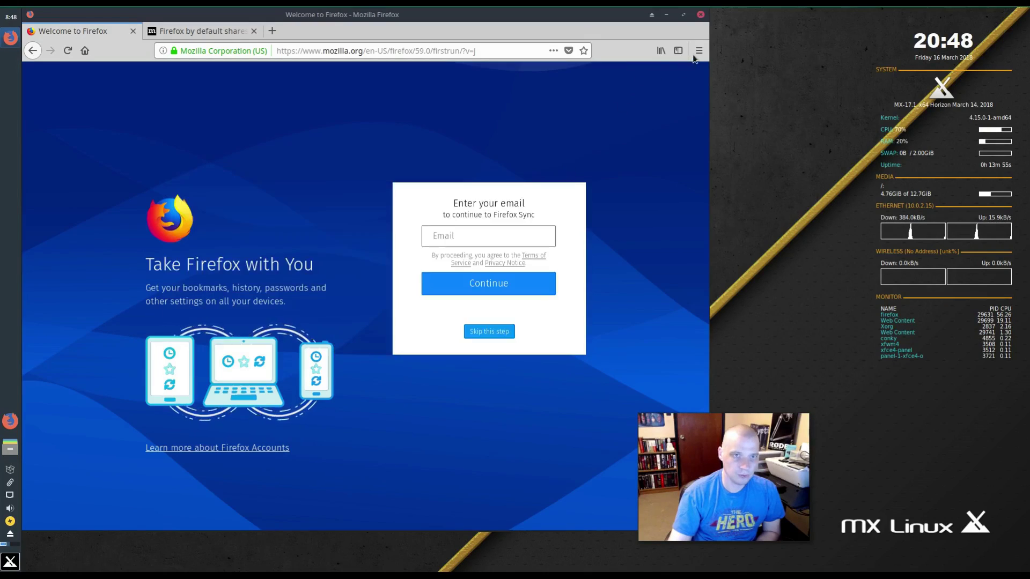
{"action": "left_click", "coordinate": [701, 15]}
{"action": "left_click", "coordinate": [480, 299]}
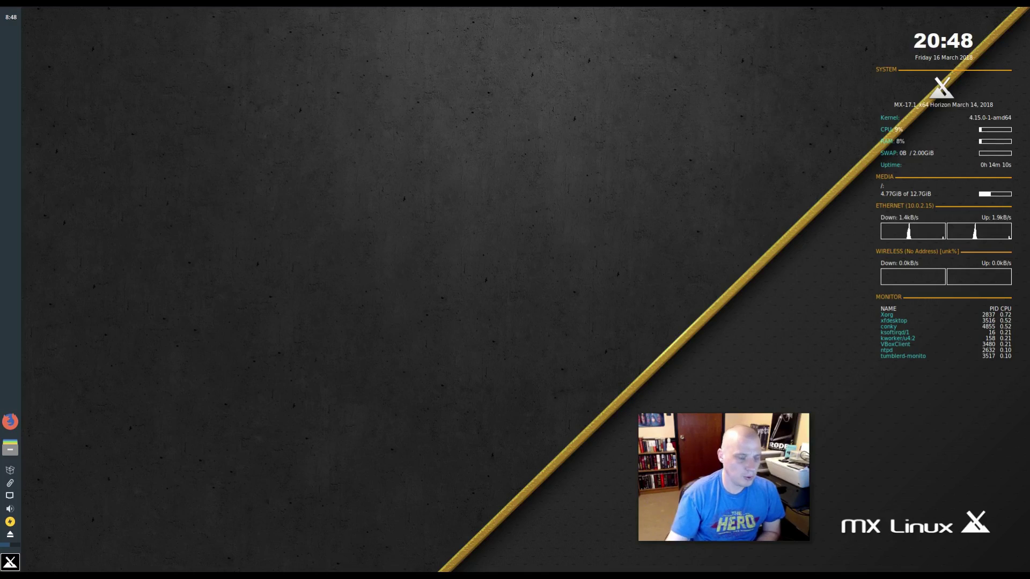
- Browse the Accessories, Graphics and Internet categories, then launch HexChat from Internet
{"action": "left_click", "coordinate": [22, 559]}
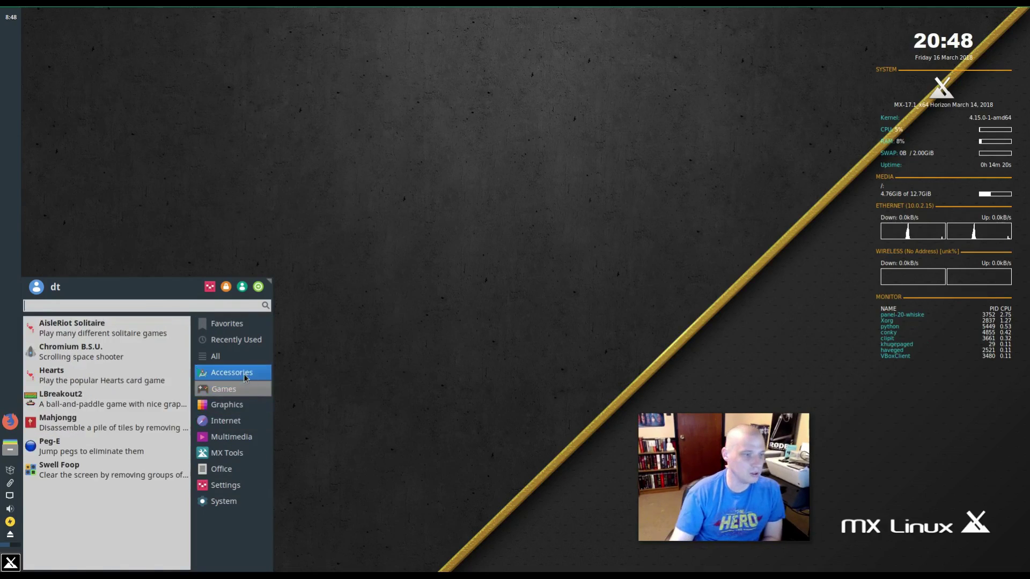
{"action": "mouse_move", "coordinate": [245, 378]}
{"action": "scroll", "coordinate": [169, 428], "scroll_direction": "down", "scroll_amount": 5}
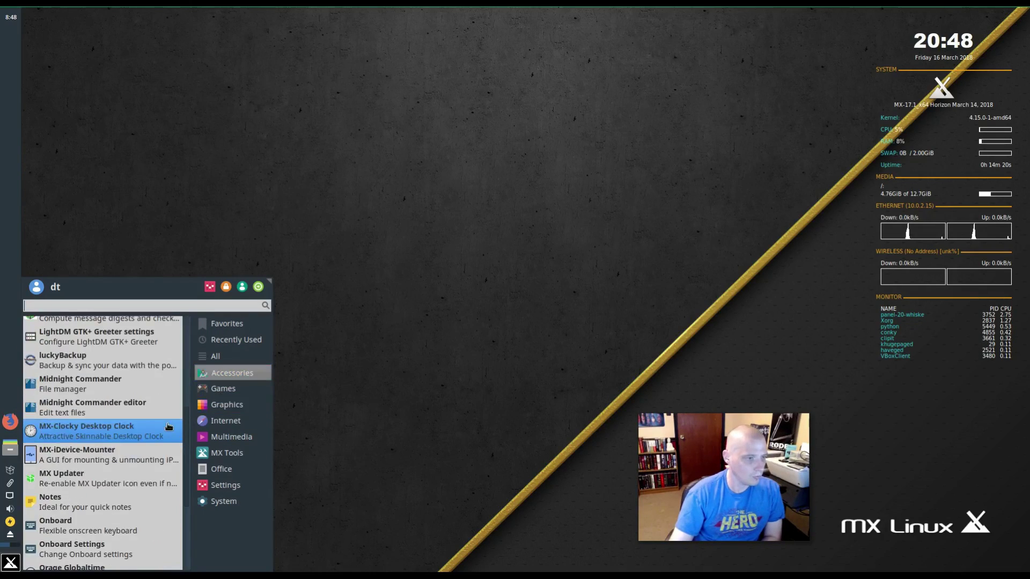
{"action": "mouse_move", "coordinate": [240, 412]}
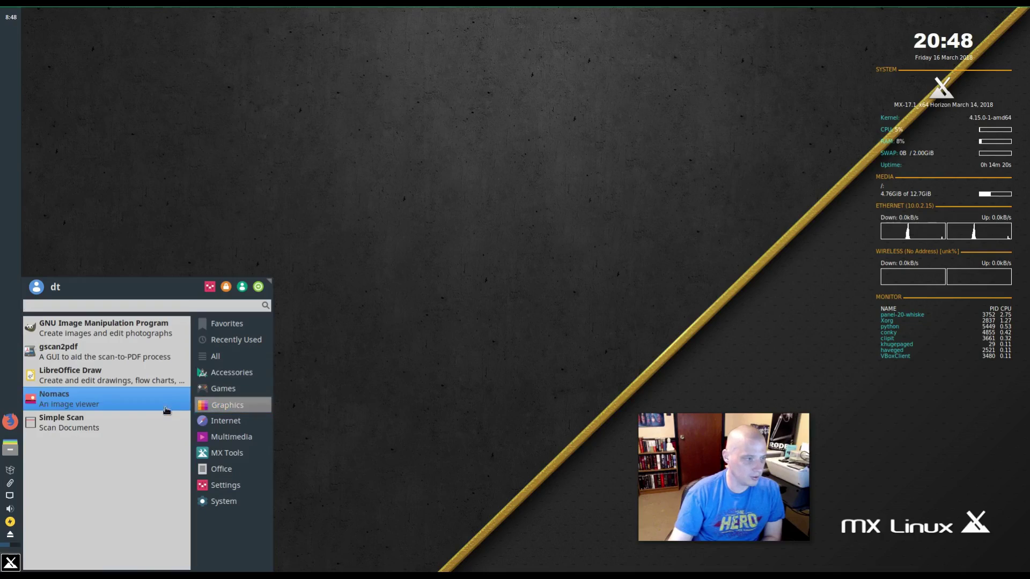
{"action": "mouse_move", "coordinate": [220, 426]}
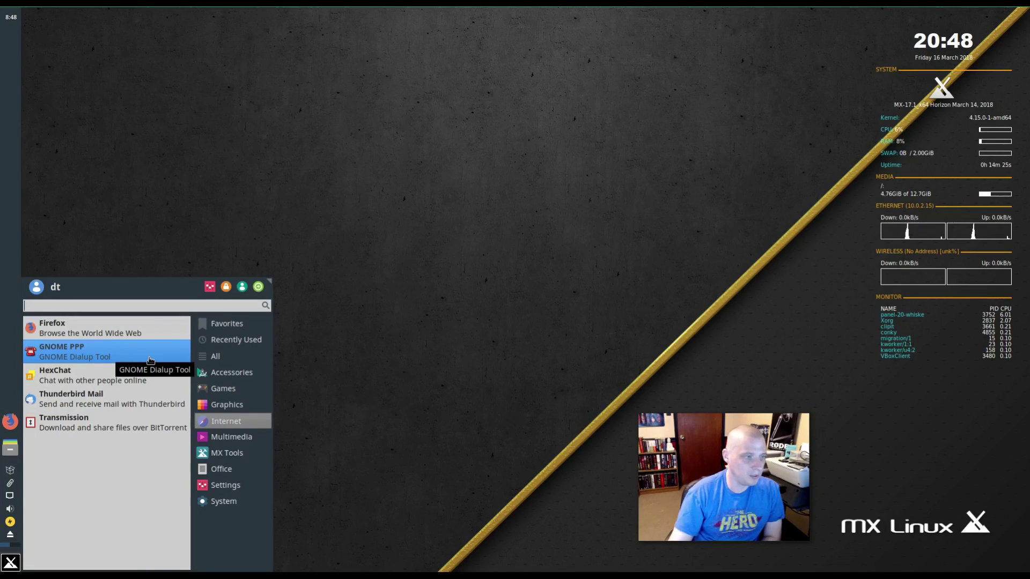
{"action": "left_click", "coordinate": [124, 381]}
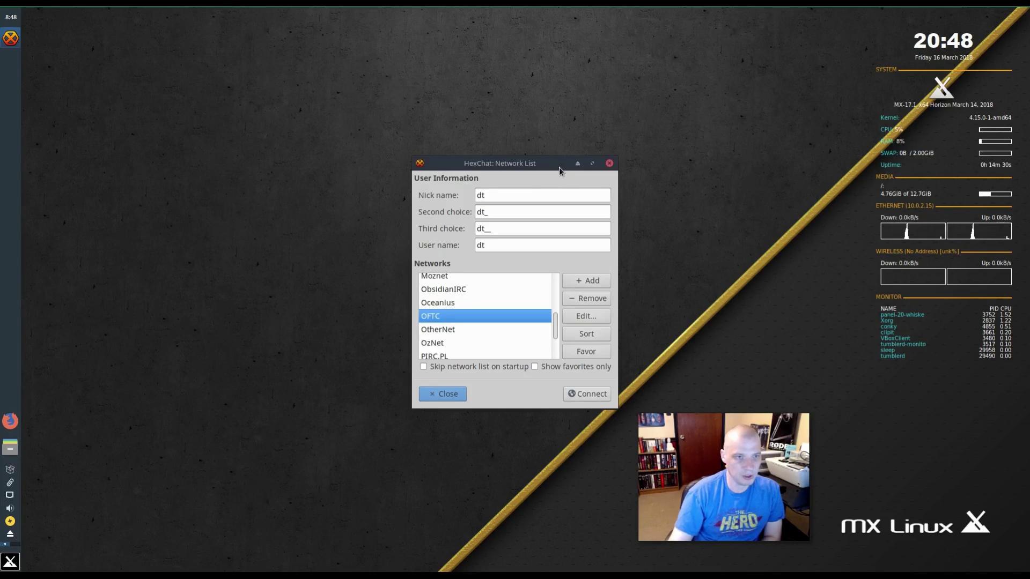
- Connect HexChat to the OFTC network, dismiss Connection Complete, and quit HexChat
{"action": "left_click_drag", "start_coordinate": [559, 167], "coordinate": [382, 181]}
{"action": "left_click", "coordinate": [400, 410]}
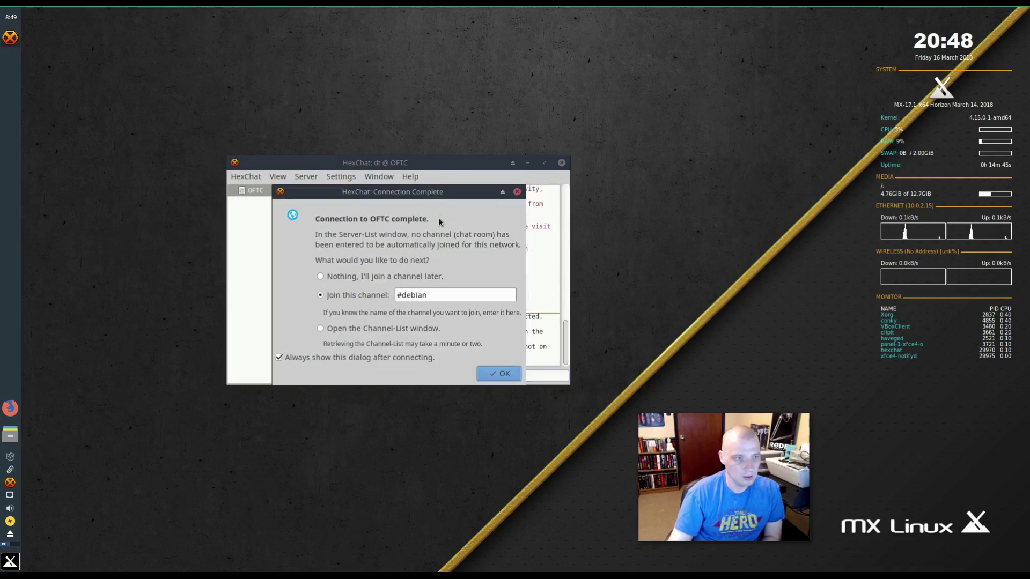
{"action": "left_click", "coordinate": [517, 192]}
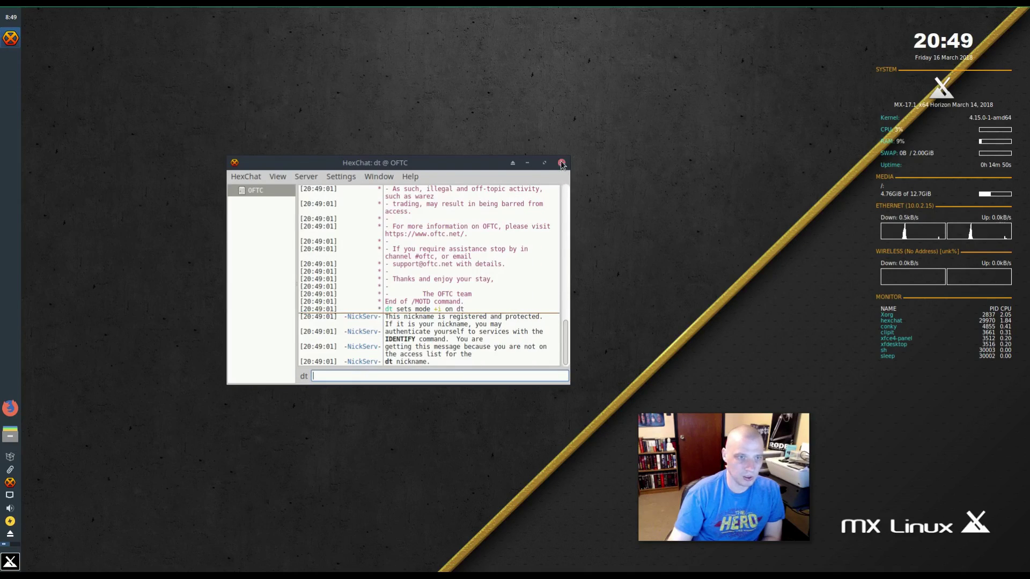
{"action": "left_click", "coordinate": [562, 162]}
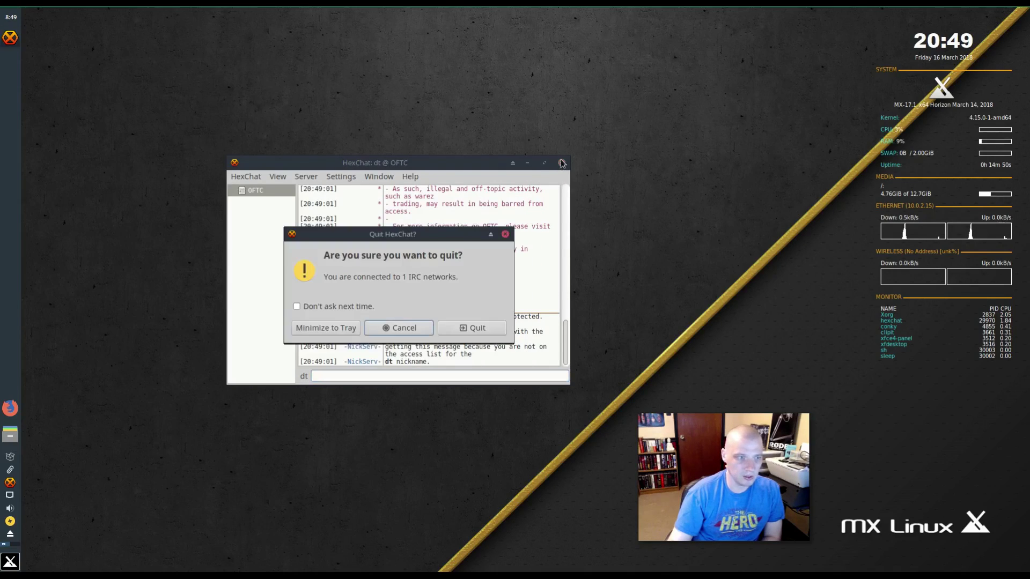
{"action": "left_click", "coordinate": [465, 326]}
{"action": "key", "text": "super"}
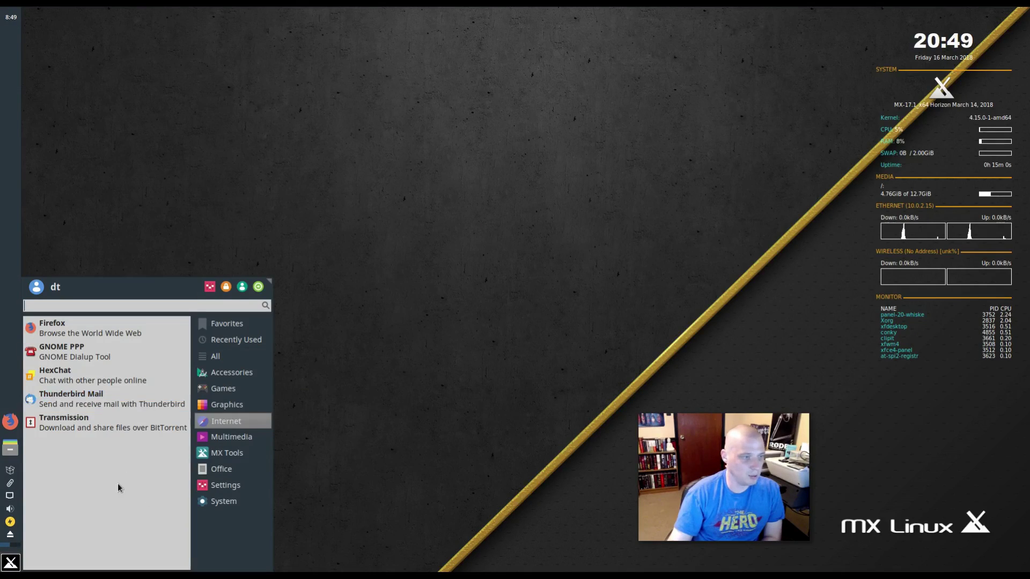
- Launch the Asunder CD ripper from Multimedia, then close it
{"action": "left_click", "coordinate": [205, 452]}
{"action": "left_click", "coordinate": [257, 432]}
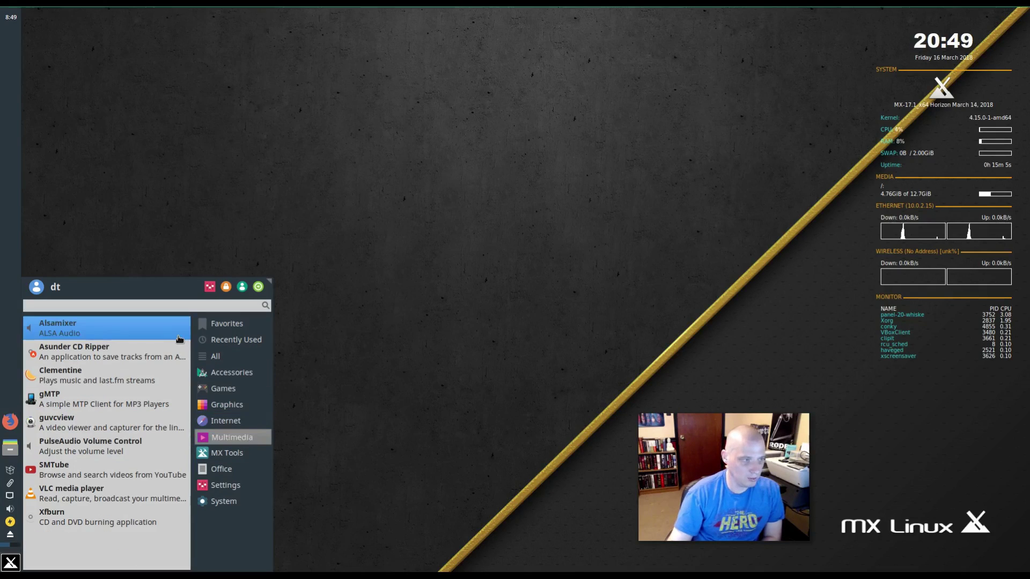
{"action": "left_click", "coordinate": [157, 359]}
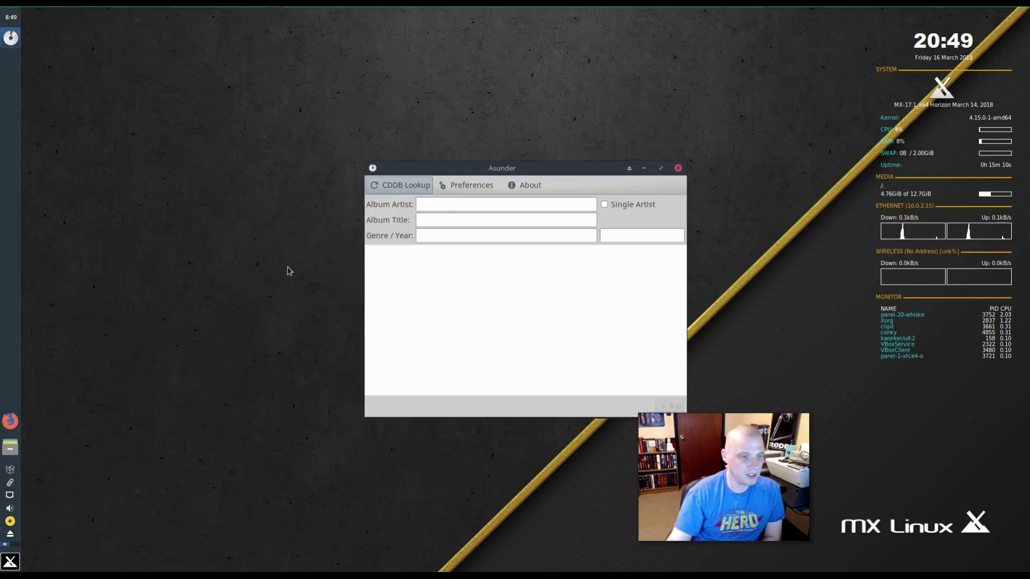
{"action": "left_click_drag", "start_coordinate": [561, 169], "coordinate": [391, 224]}
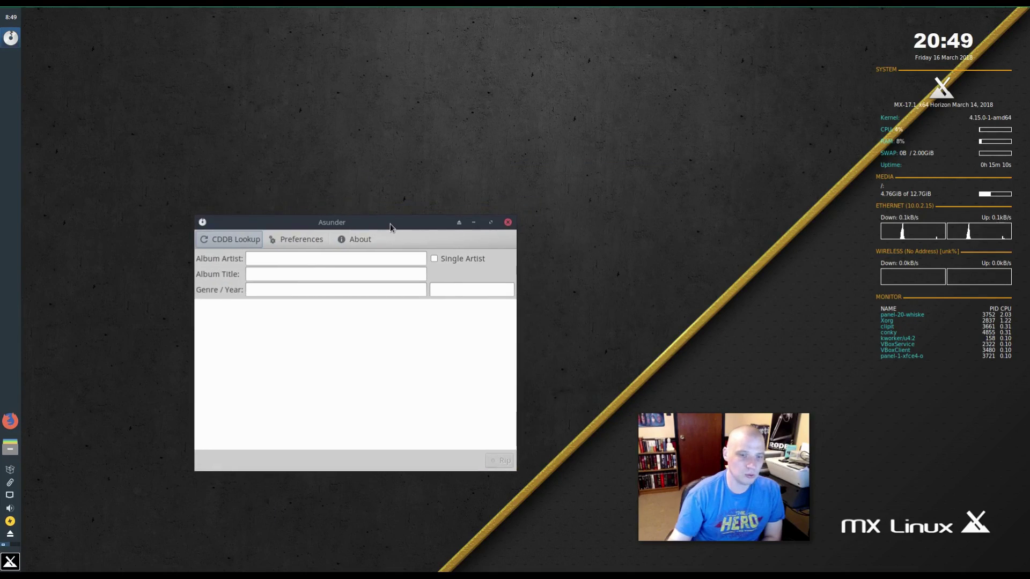
{"action": "left_click", "coordinate": [509, 222]}
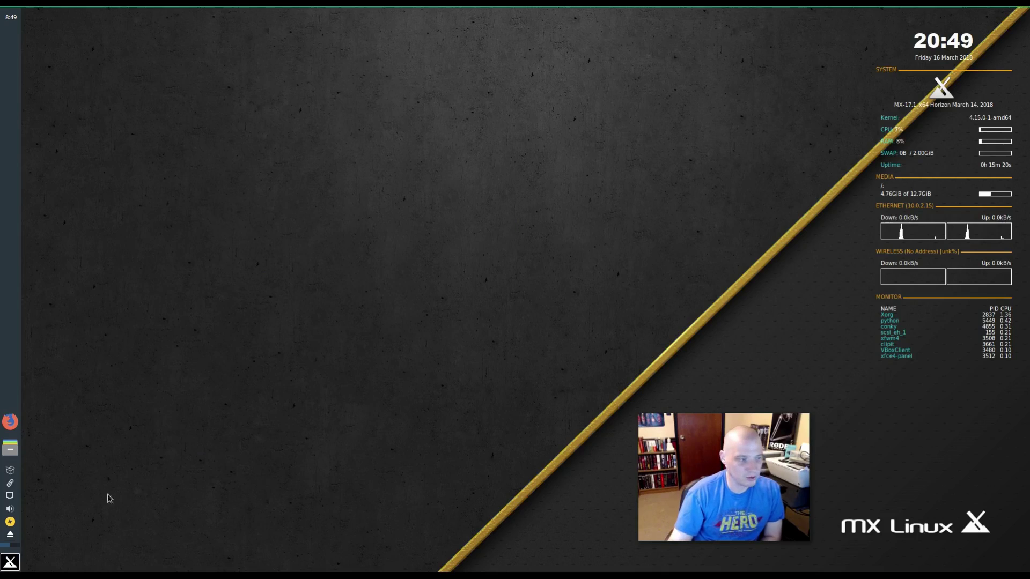
- Launch the Clementine music player from Multimedia, then close its window
{"action": "left_click", "coordinate": [10, 563]}
{"action": "left_click", "coordinate": [217, 437]}
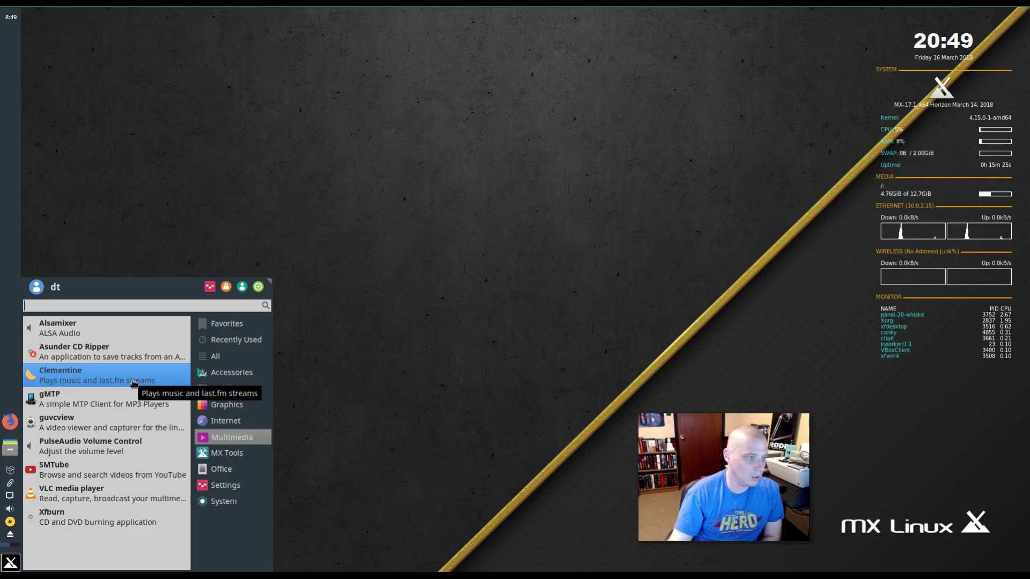
{"action": "left_click", "coordinate": [133, 385]}
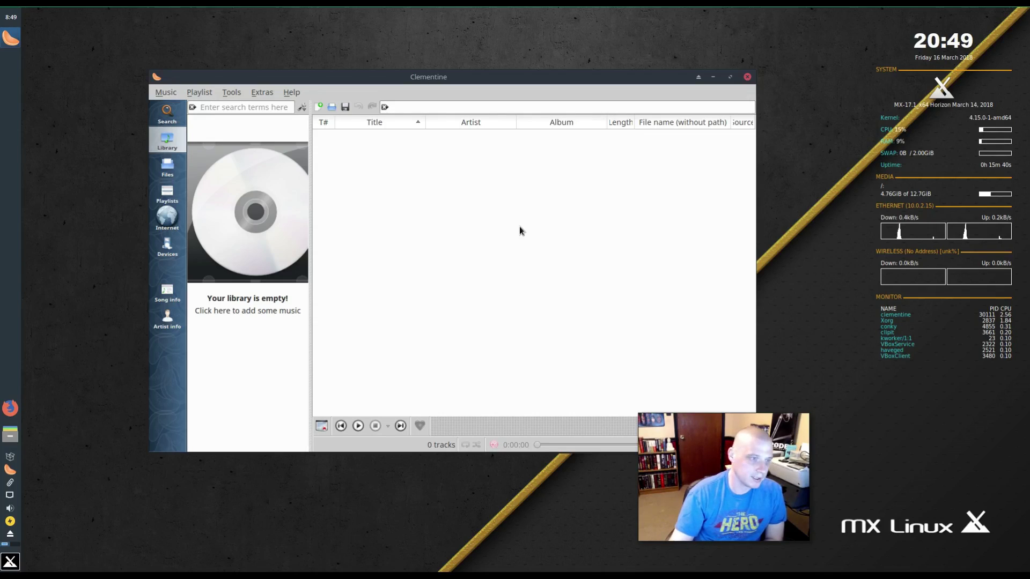
{"action": "left_click", "coordinate": [747, 77]}
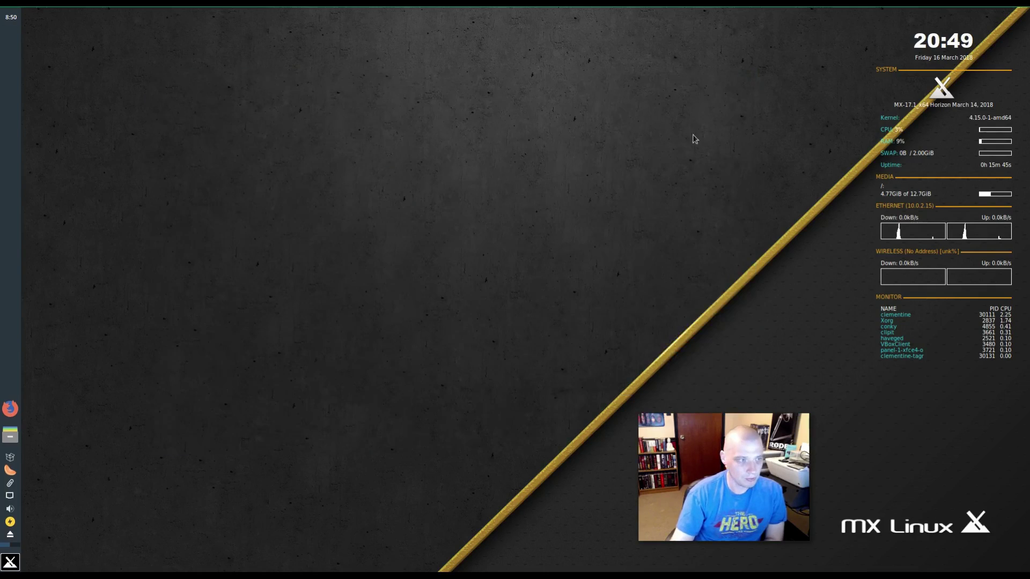
{"action": "right_click", "coordinate": [10, 471]}
{"action": "left_click", "coordinate": [47, 462]}
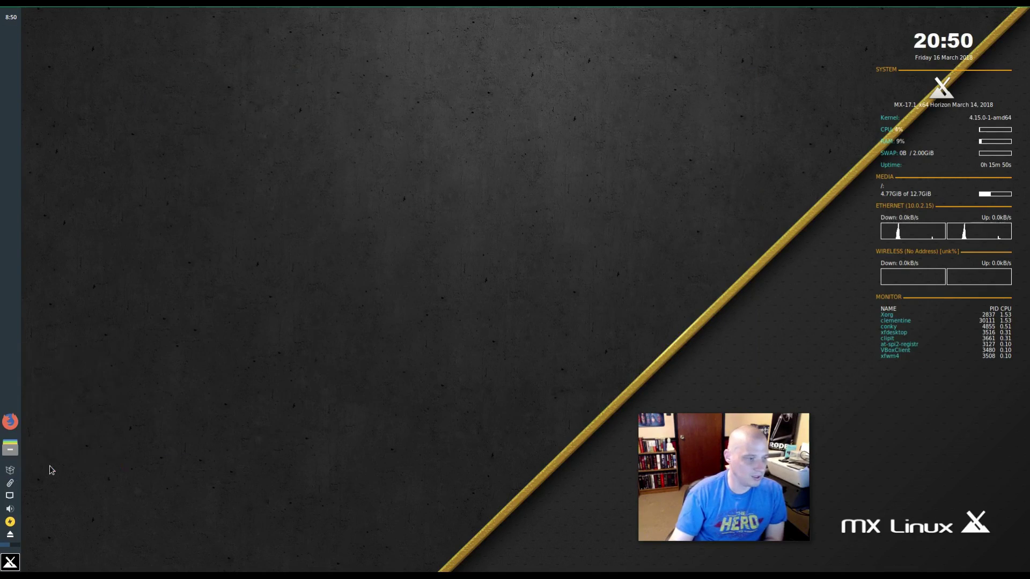
{"action": "left_click", "coordinate": [10, 563]}
{"action": "left_click", "coordinate": [241, 422]}
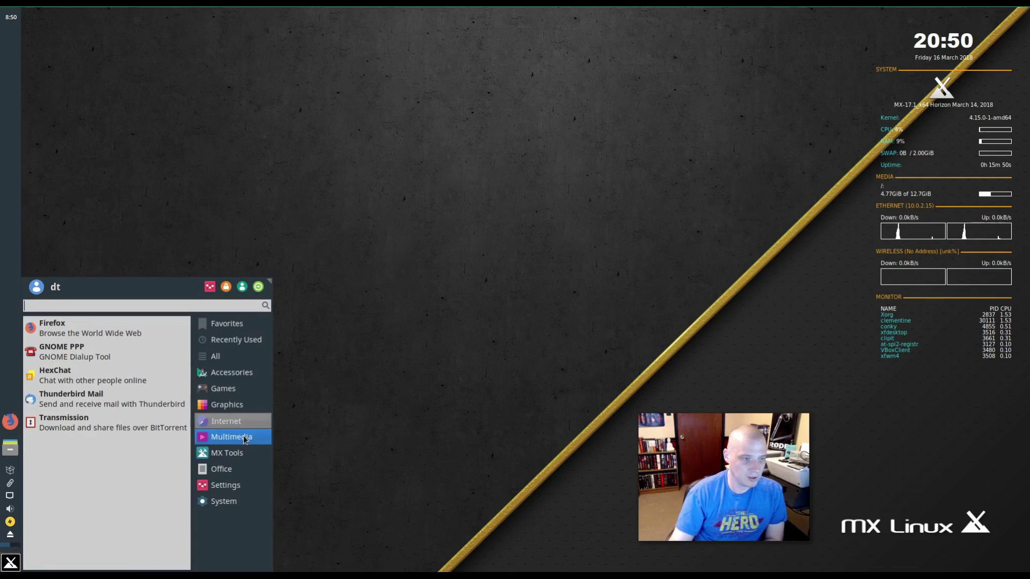
{"action": "left_click", "coordinate": [244, 439]}
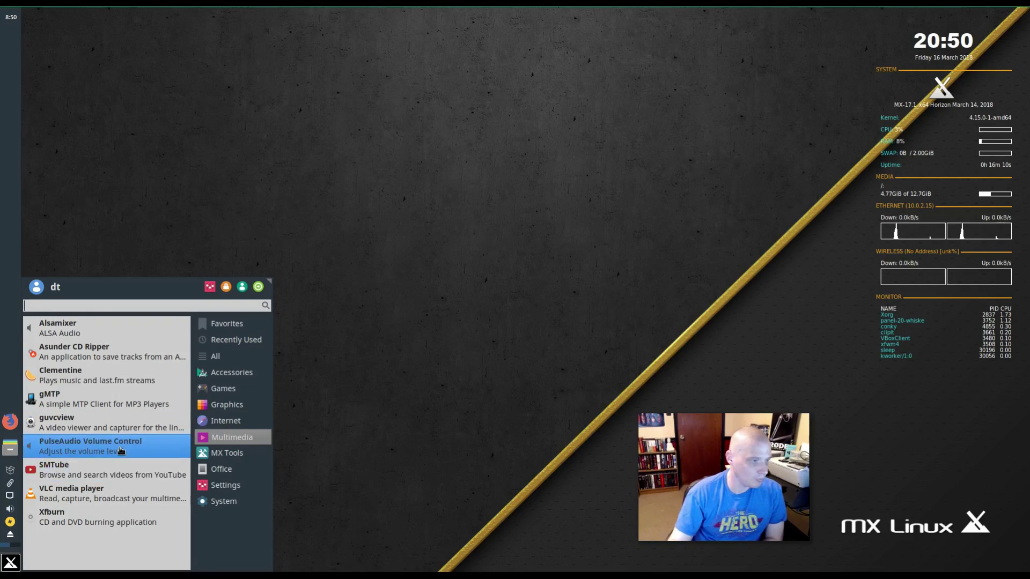
{"action": "left_click", "coordinate": [225, 485]}
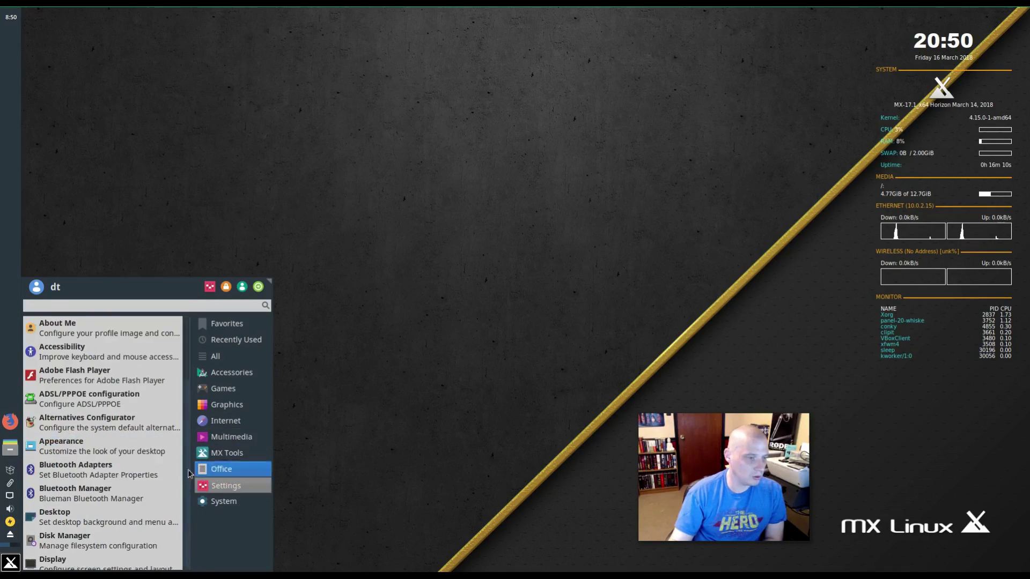
{"action": "left_click", "coordinate": [214, 437]}
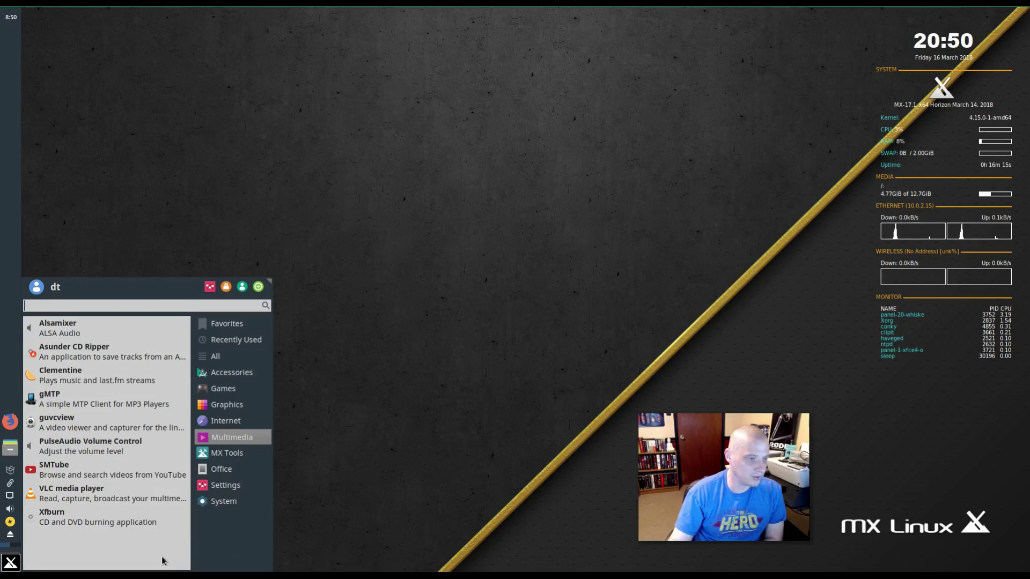
{"action": "left_click", "coordinate": [123, 494]}
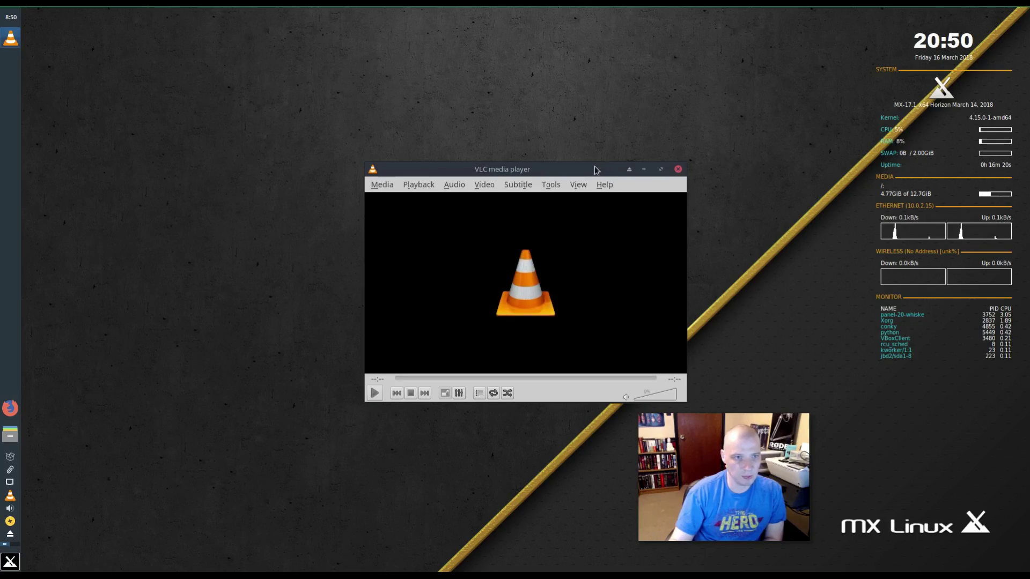
{"action": "left_click_drag", "start_coordinate": [594, 171], "coordinate": [396, 185]}
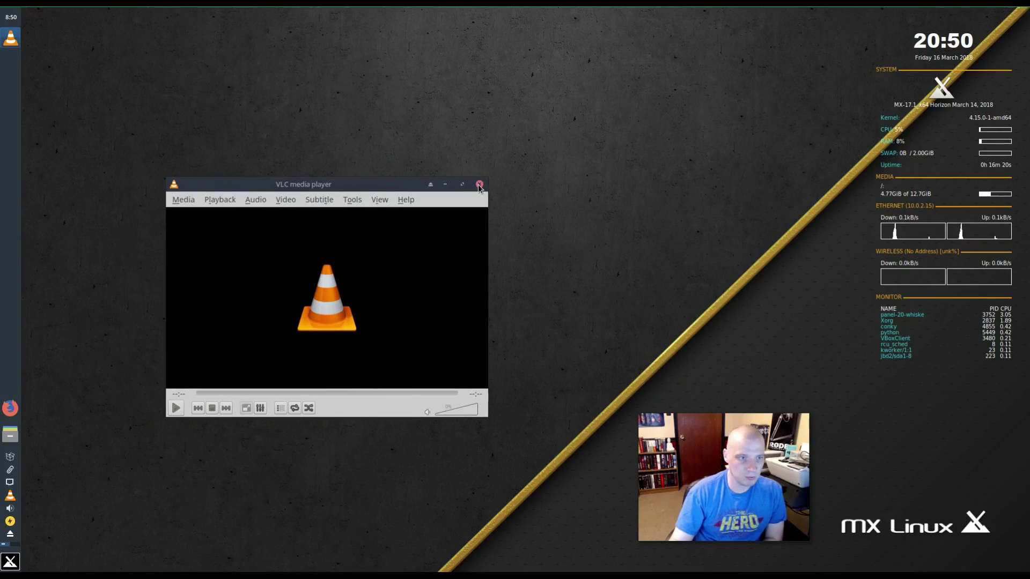
{"action": "left_click", "coordinate": [479, 184]}
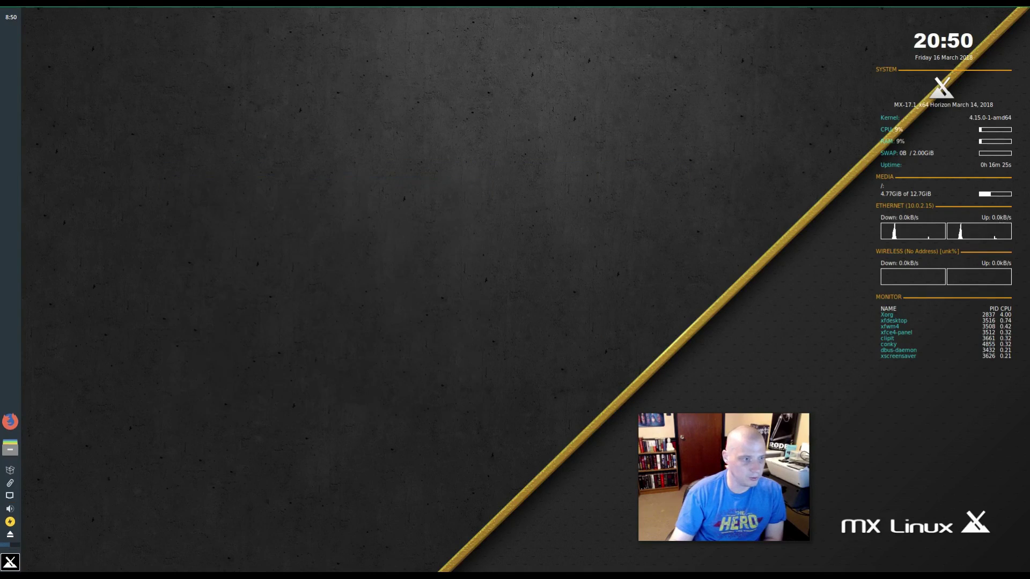
{"action": "key", "text": "super"}
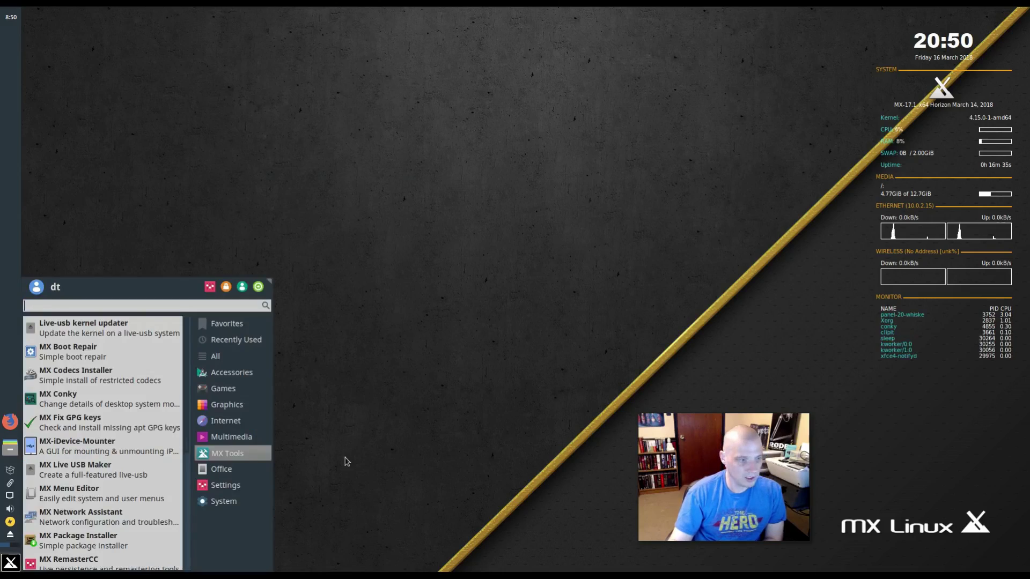
{"action": "left_click", "coordinate": [157, 337]}
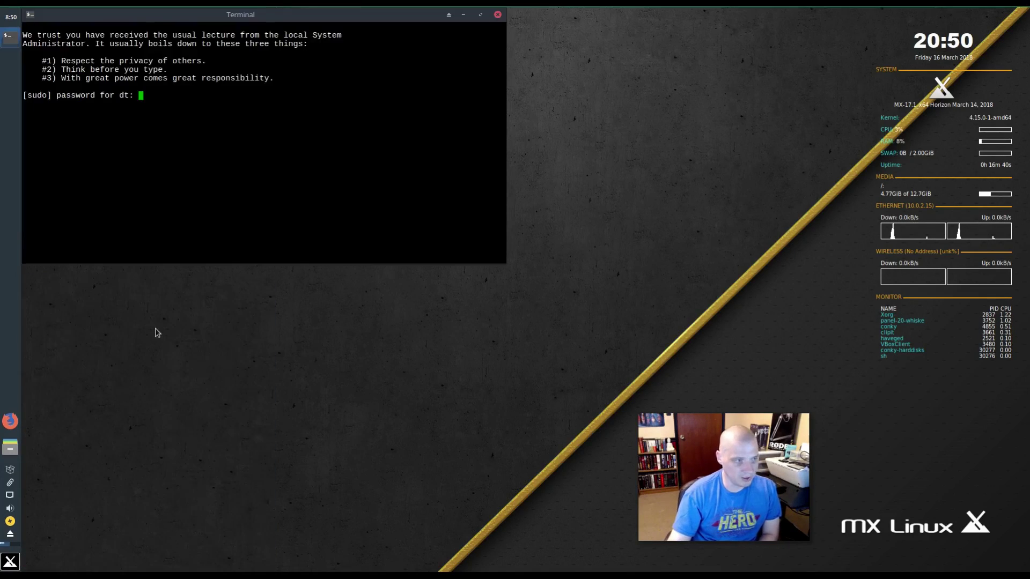
{"action": "left_click_drag", "start_coordinate": [245, 14], "coordinate": [447, 187]}
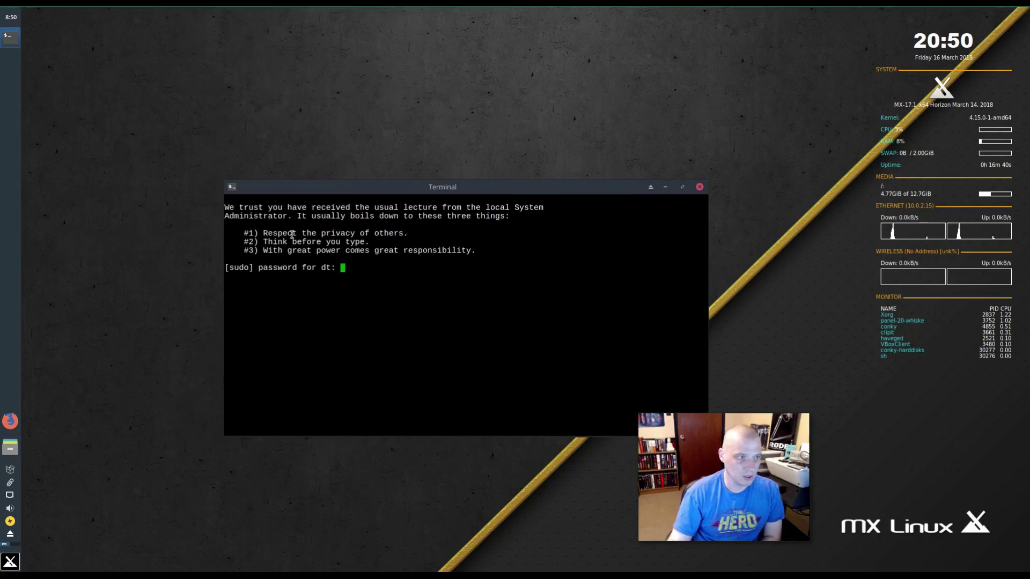
{"action": "left_click", "coordinate": [701, 188]}
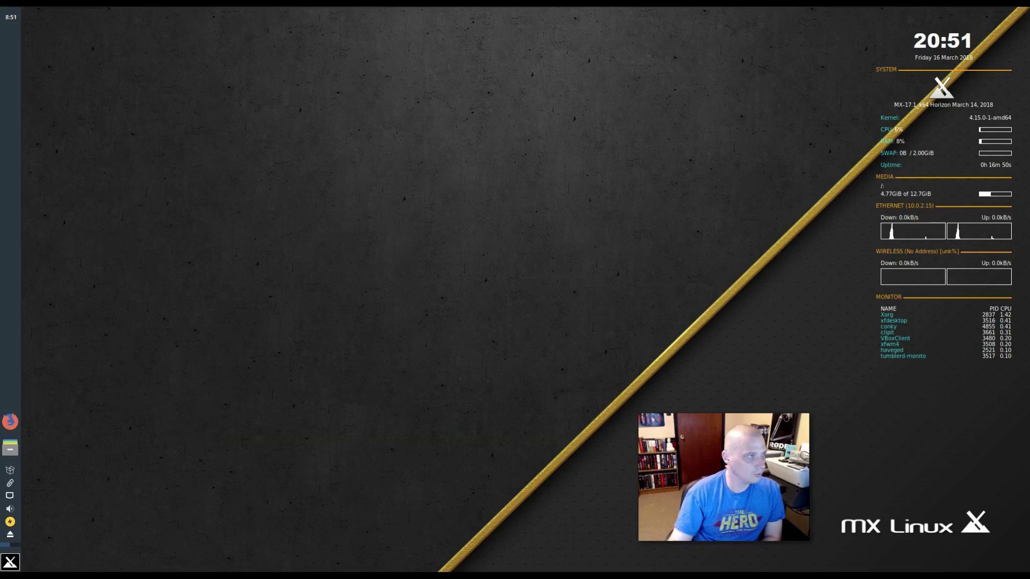
- Browse the MX Tools, Settings and Office lists, open MX Boot Repair, and close it unused
{"action": "left_click", "coordinate": [10, 563]}
{"action": "left_click", "coordinate": [215, 455]}
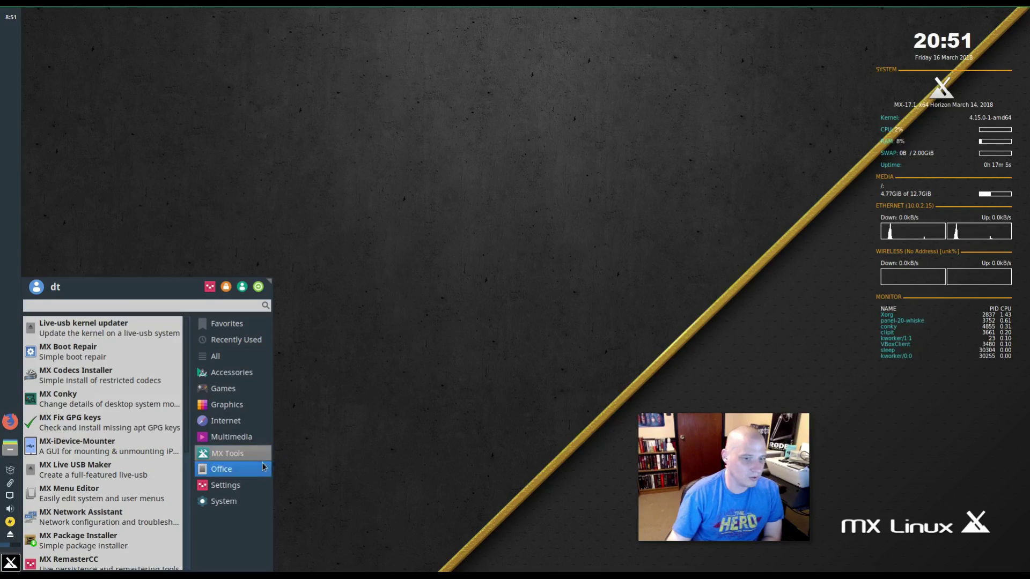
{"action": "left_click", "coordinate": [251, 483]}
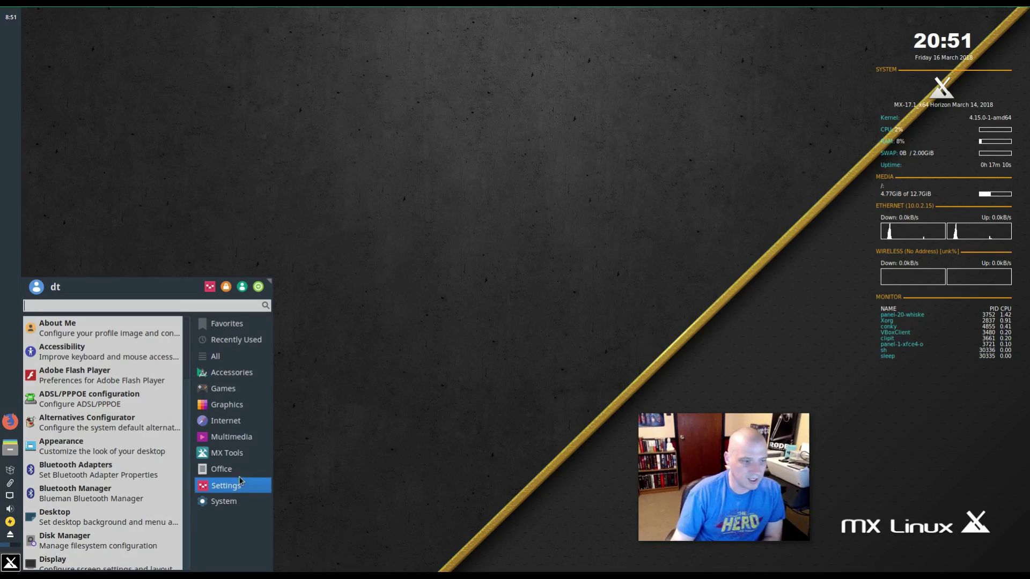
{"action": "left_click", "coordinate": [240, 475]}
{"action": "left_click", "coordinate": [240, 461]}
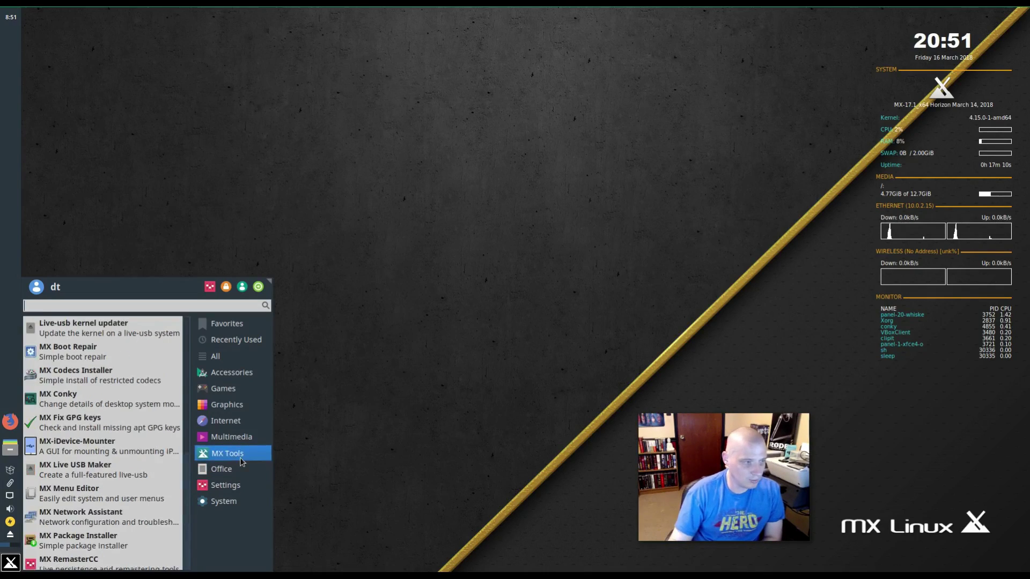
{"action": "left_click", "coordinate": [146, 356]}
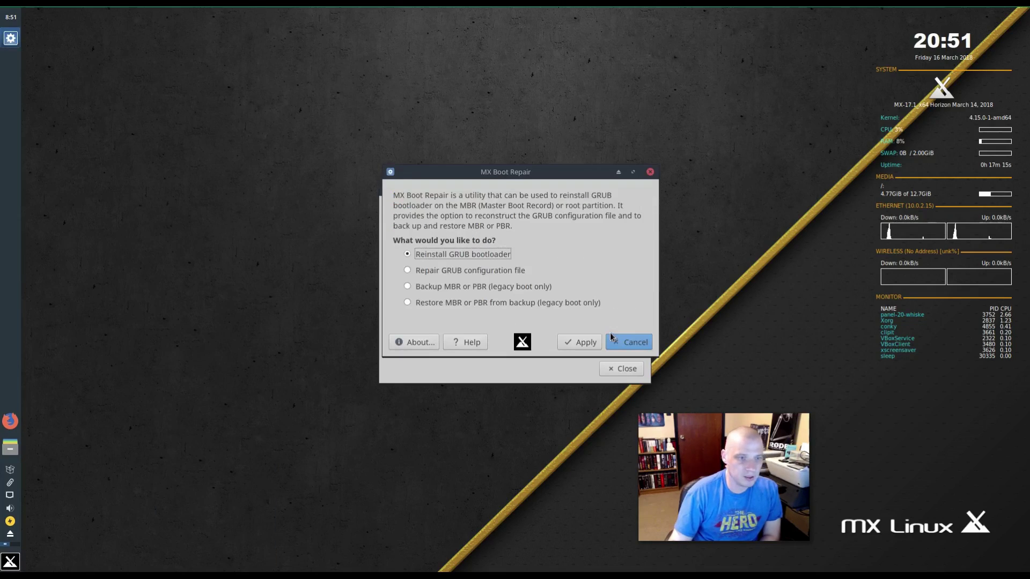
{"action": "left_click", "coordinate": [650, 173]}
{"action": "left_click", "coordinate": [643, 190]}
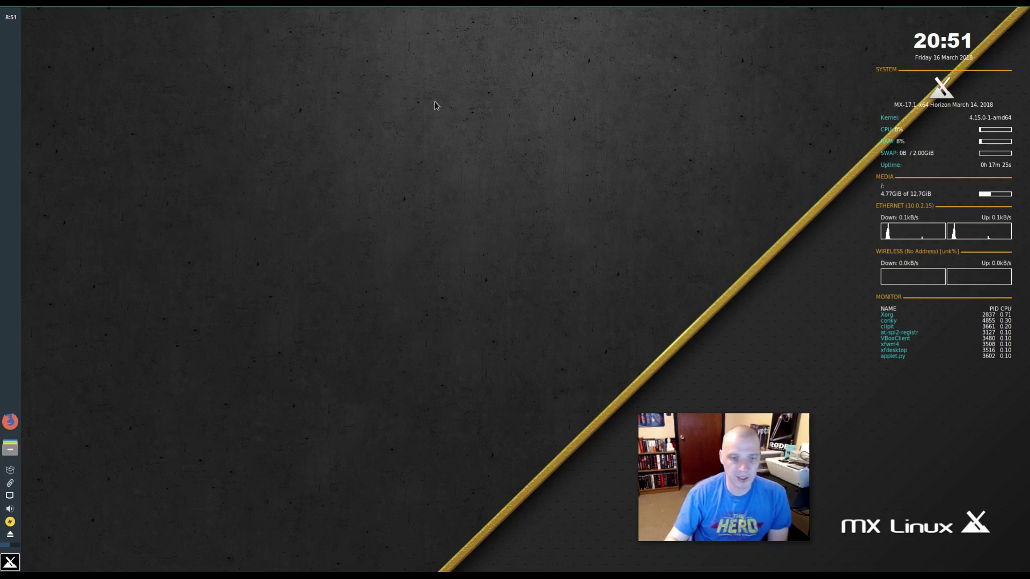
- Run MX Codecs Installer, accept responsibility, and acknowledge the finished restricted codecs install
{"action": "left_click", "coordinate": [5, 564]}
{"action": "left_click", "coordinate": [228, 373]}
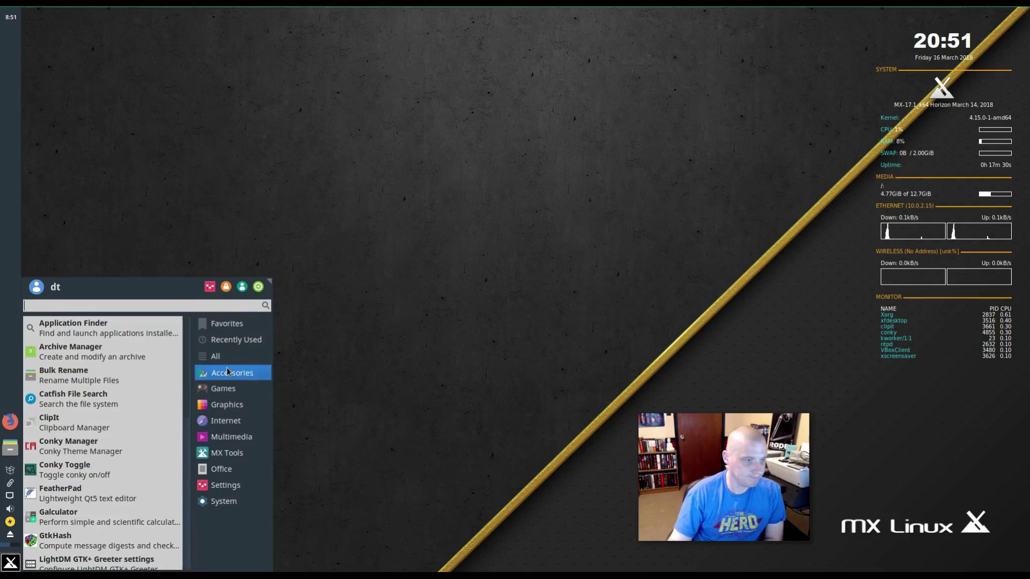
{"action": "mouse_move", "coordinate": [237, 456]}
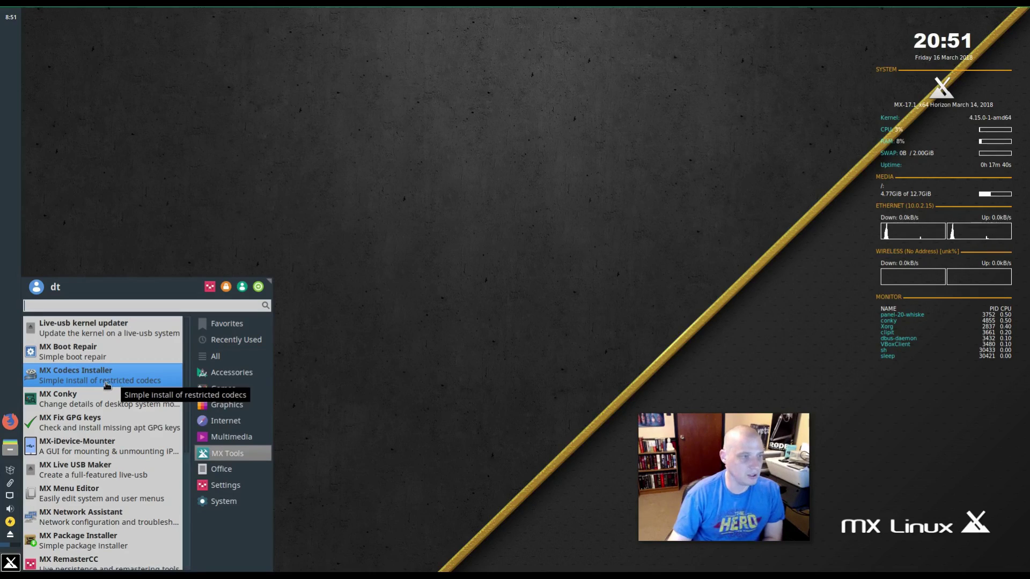
{"action": "left_click", "coordinate": [106, 384]}
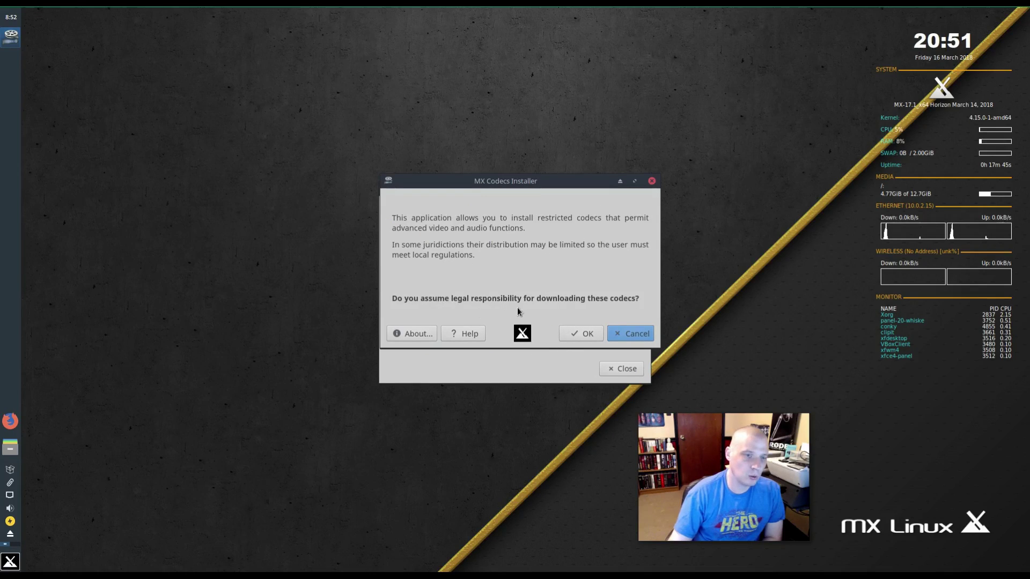
{"action": "left_click", "coordinate": [589, 332]}
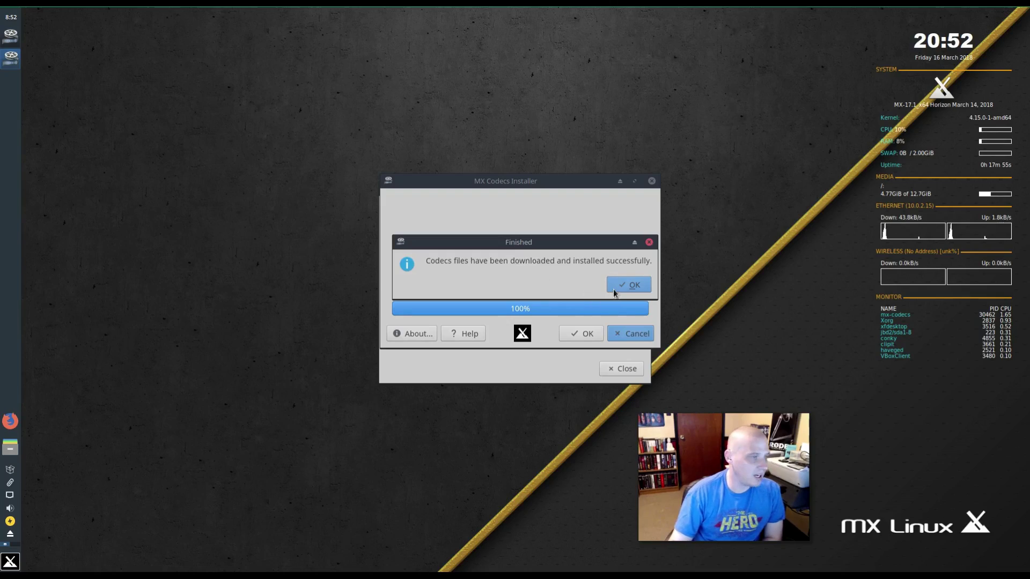
{"action": "left_click", "coordinate": [633, 285]}
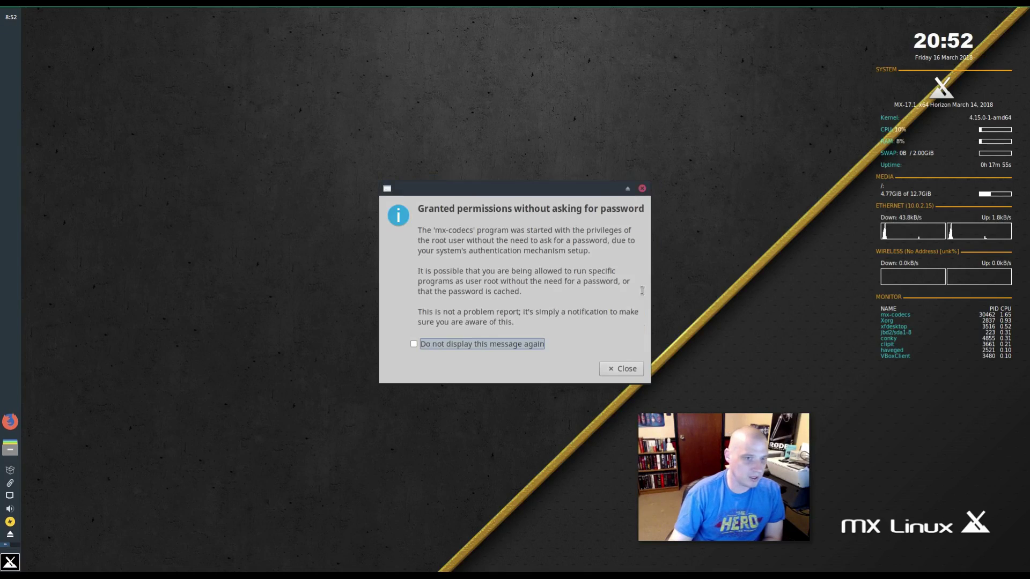
{"action": "left_click", "coordinate": [642, 189]}
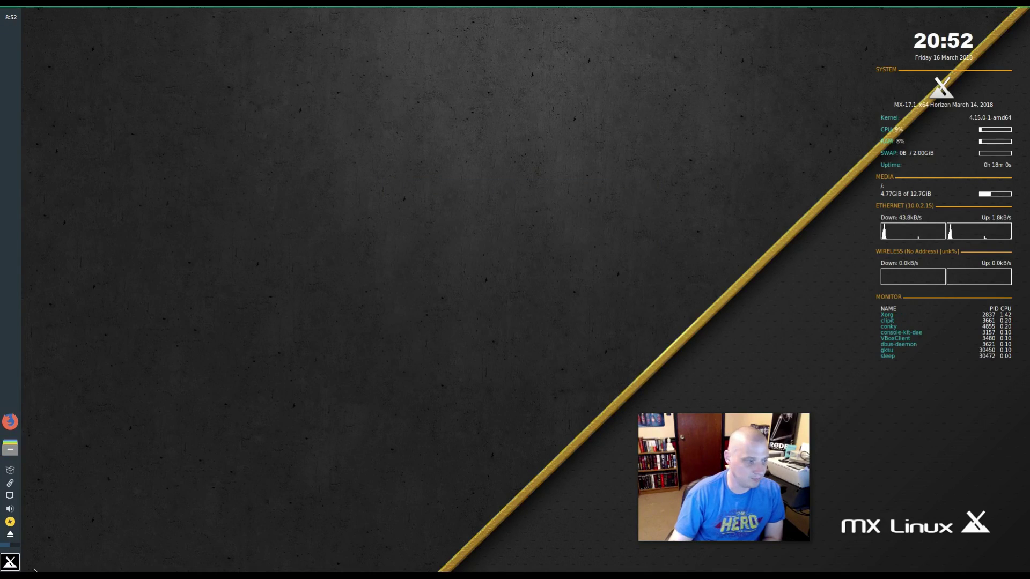
{"action": "left_click", "coordinate": [9, 562]}
- Launch MX Live USB Maker from the Whisker Menu's MX Tools list
{"action": "left_click", "coordinate": [235, 438]}
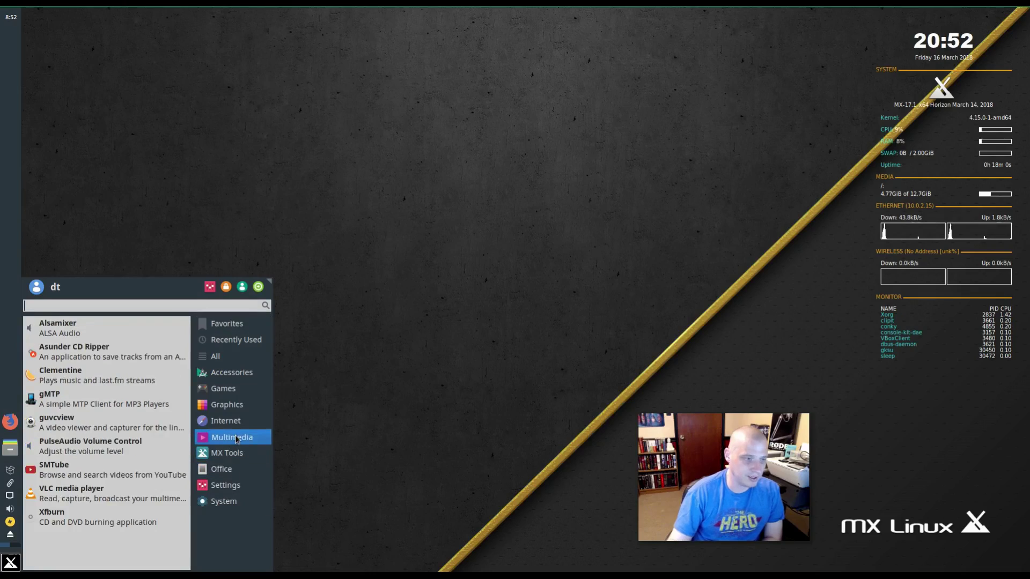
{"action": "left_click", "coordinate": [236, 454]}
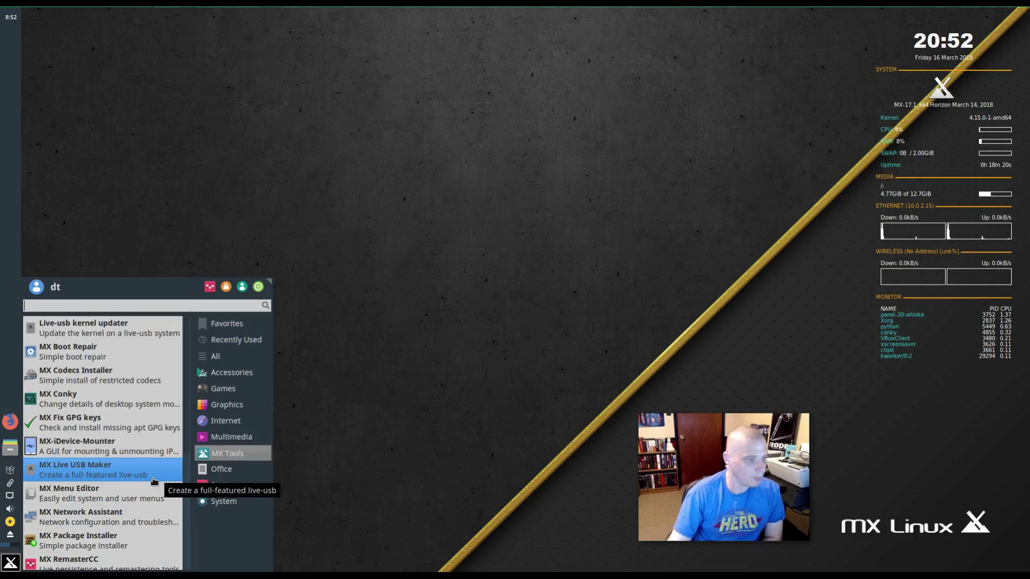
{"action": "left_click", "coordinate": [128, 481]}
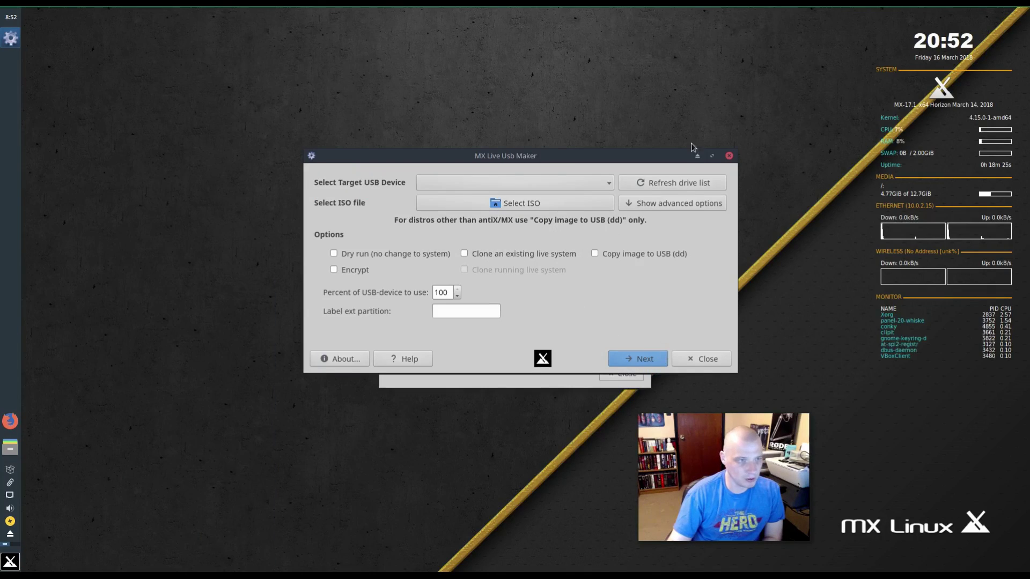
- Close MX Live USB Maker and its permissions notice without creating a drive, reopening MX Tools
{"action": "left_click", "coordinate": [728, 159]}
{"action": "left_click", "coordinate": [640, 183]}
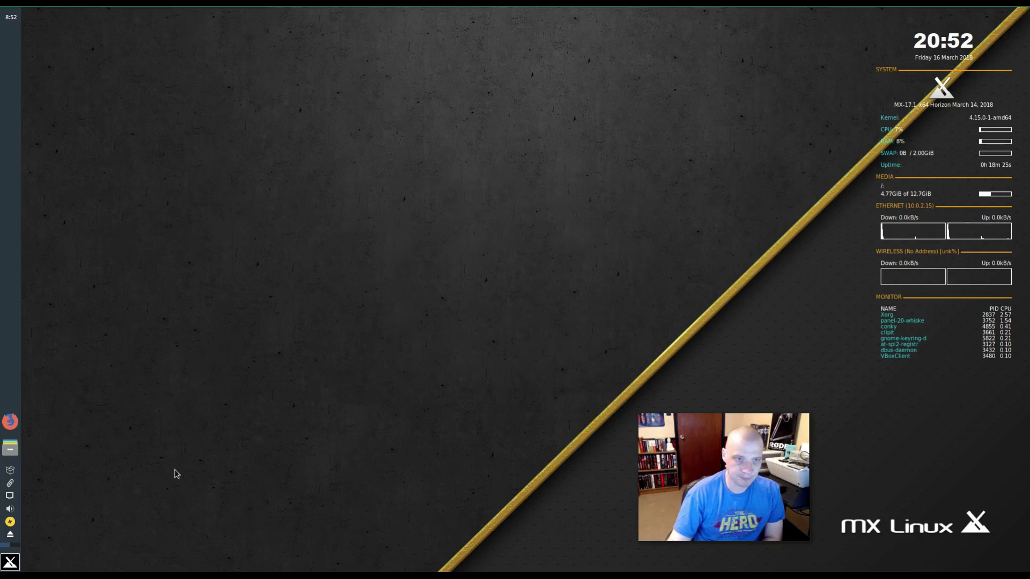
{"action": "left_click", "coordinate": [17, 565]}
{"action": "left_click", "coordinate": [219, 454]}
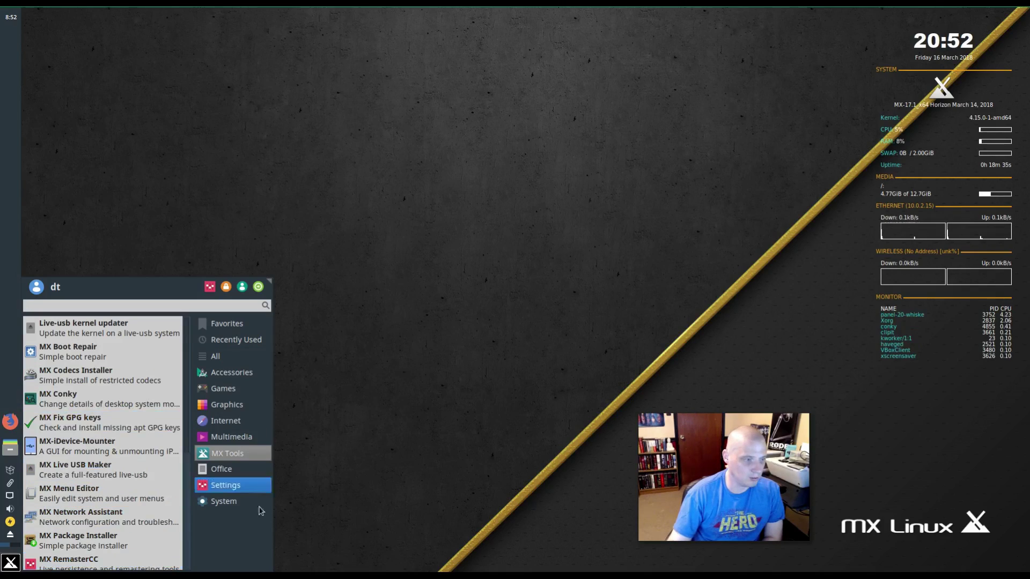
- Launch MX Package Installer, reposition its window and expand the Audio category
{"action": "scroll", "coordinate": [147, 472], "scroll_direction": "down", "scroll_amount": 2}
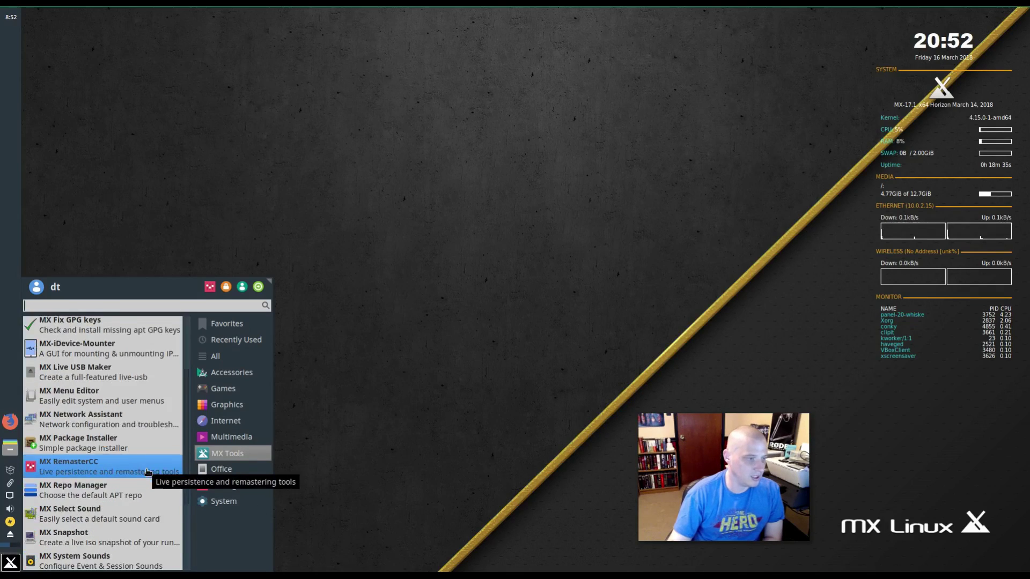
{"action": "scroll", "coordinate": [148, 472], "scroll_direction": "down", "scroll_amount": 1}
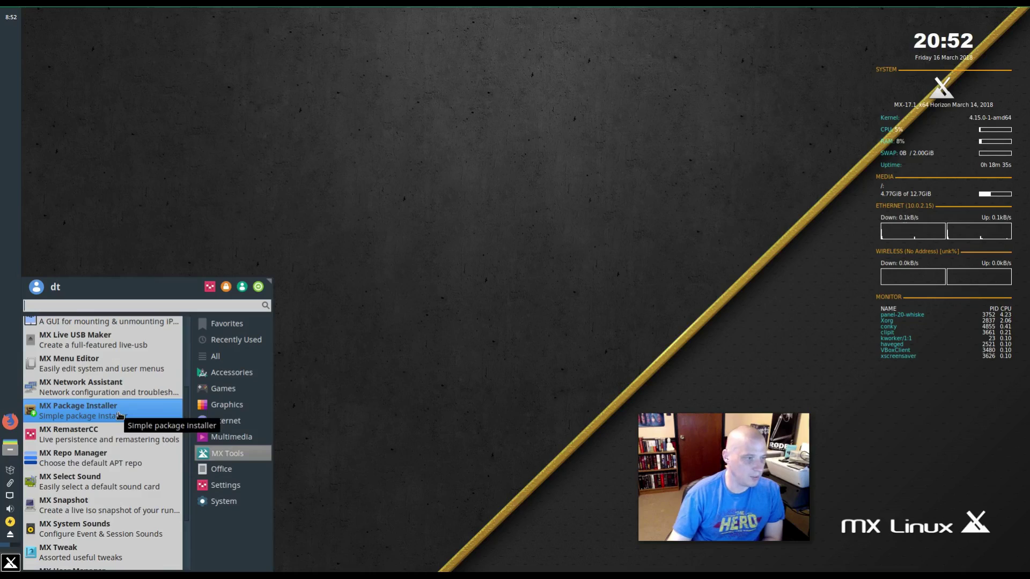
{"action": "left_click", "coordinate": [119, 416]}
{"action": "left_click", "coordinate": [617, 372]}
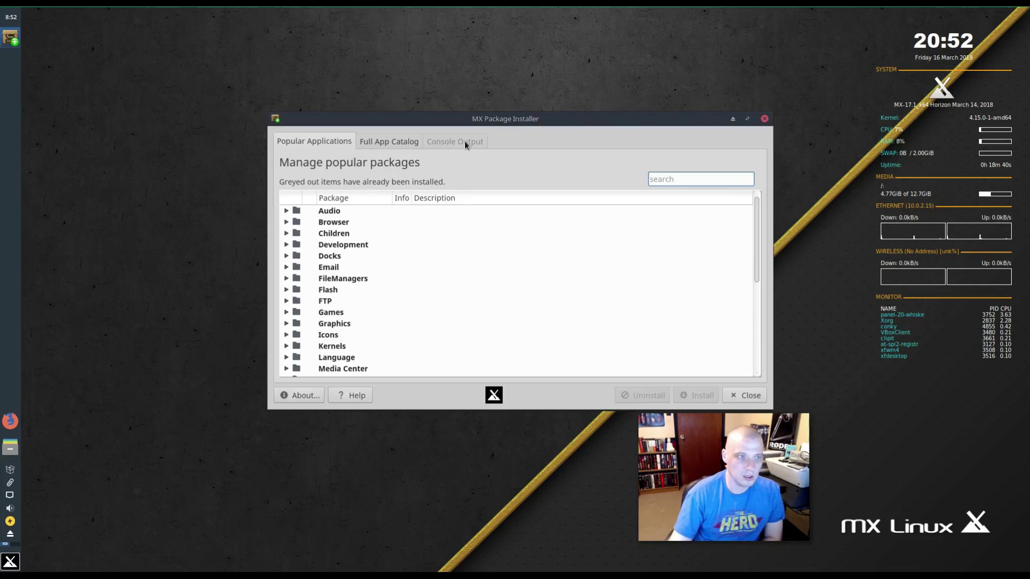
{"action": "left_click_drag", "start_coordinate": [472, 120], "coordinate": [392, 166]}
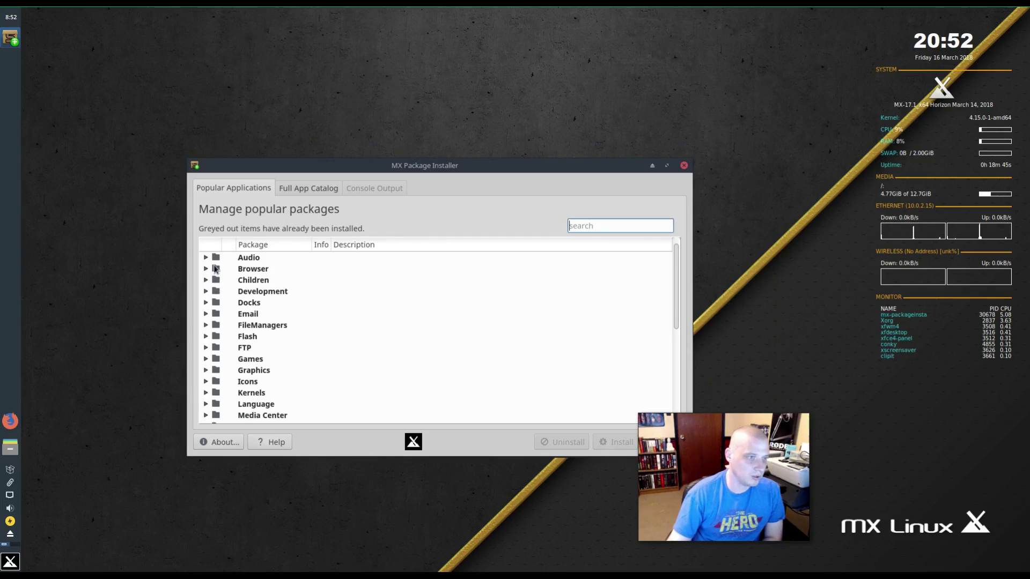
{"action": "left_click", "coordinate": [206, 258]}
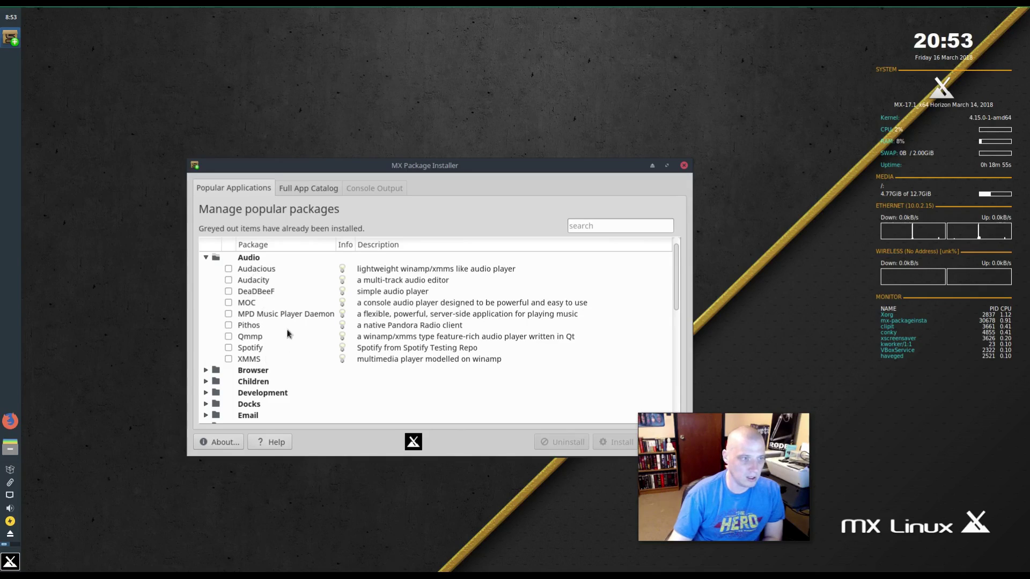
- Search popular packages for 'rhythm' and 'gmusic', finding no matches, then clear the search
{"action": "left_click", "coordinate": [598, 227]}
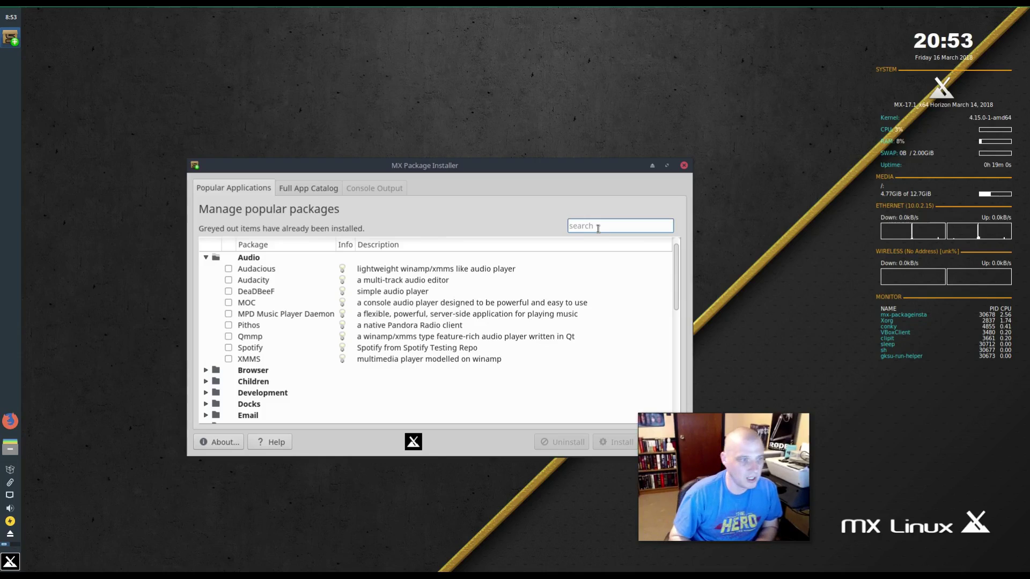
{"action": "type", "text": "rhythmbo"}
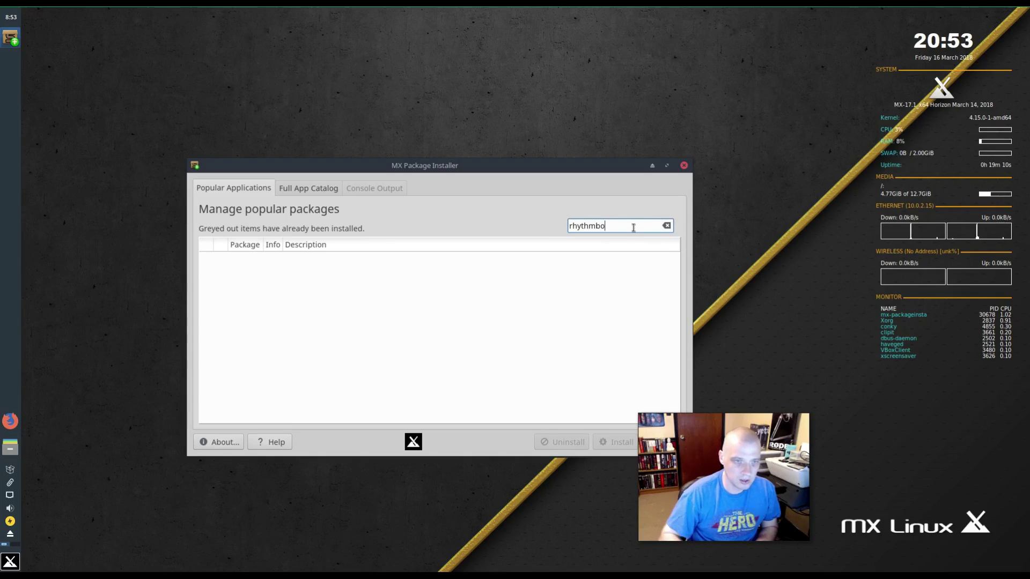
{"action": "key", "text": "BackSpace"}
{"action": "key", "text": "BackSpace"}
{"action": "key", "text": "BackSpace"}
{"action": "key", "text": "BackSpace"}
{"action": "key", "text": "BackSpace"}
{"action": "key", "text": "BackSpace"}
{"action": "key", "text": "BackSpace"}
{"action": "key", "text": "BackSpace"}
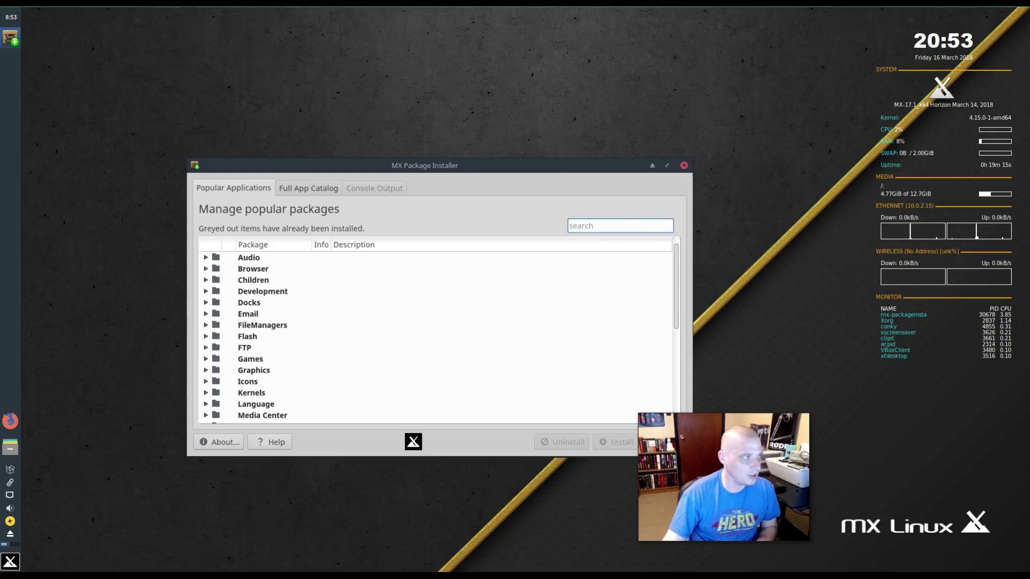
{"action": "left_click", "coordinate": [206, 258]}
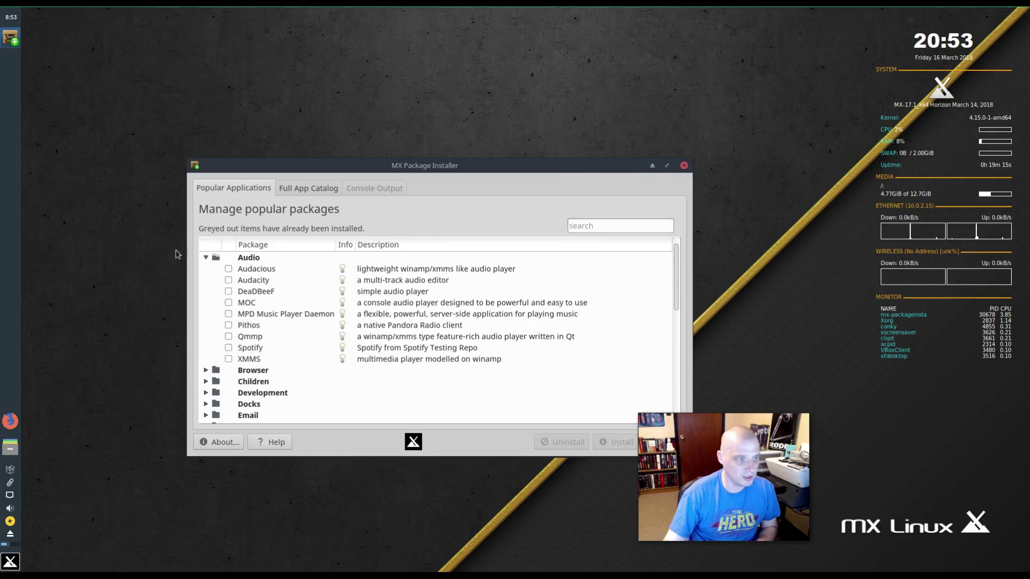
{"action": "left_click", "coordinate": [604, 229]}
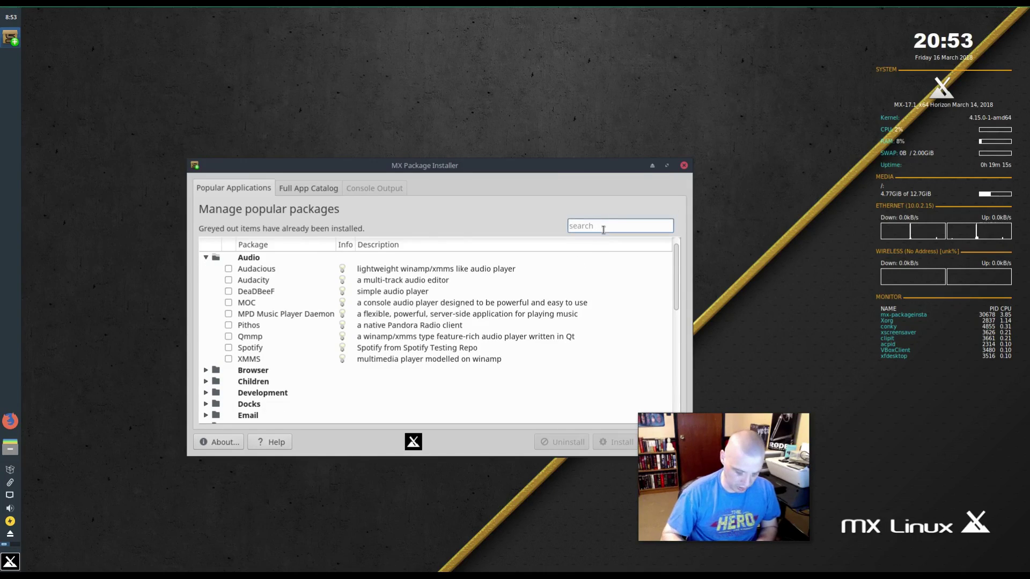
{"action": "type", "text": "gmusicbrower"}
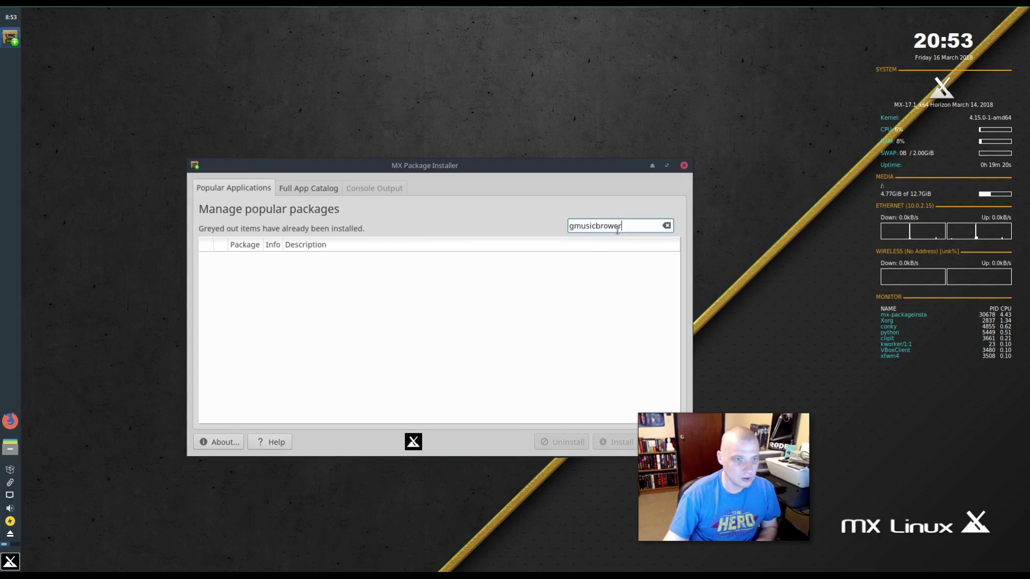
{"action": "left_click", "coordinate": [666, 225]}
{"action": "left_click", "coordinate": [205, 260]}
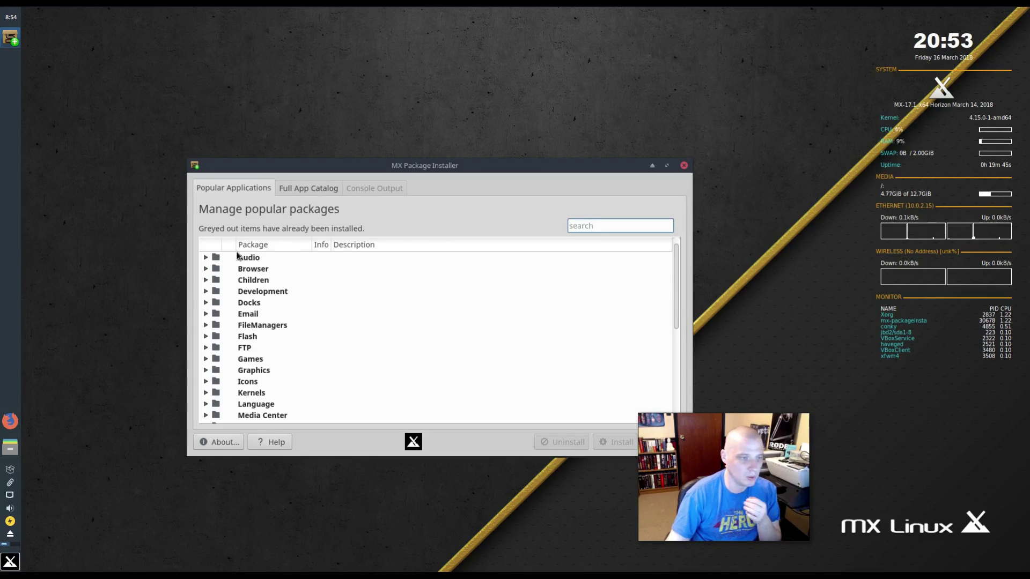
- Load the stable repository's Full App Catalog and search it for gmusicbrowser, then clear it
{"action": "left_click", "coordinate": [310, 192]}
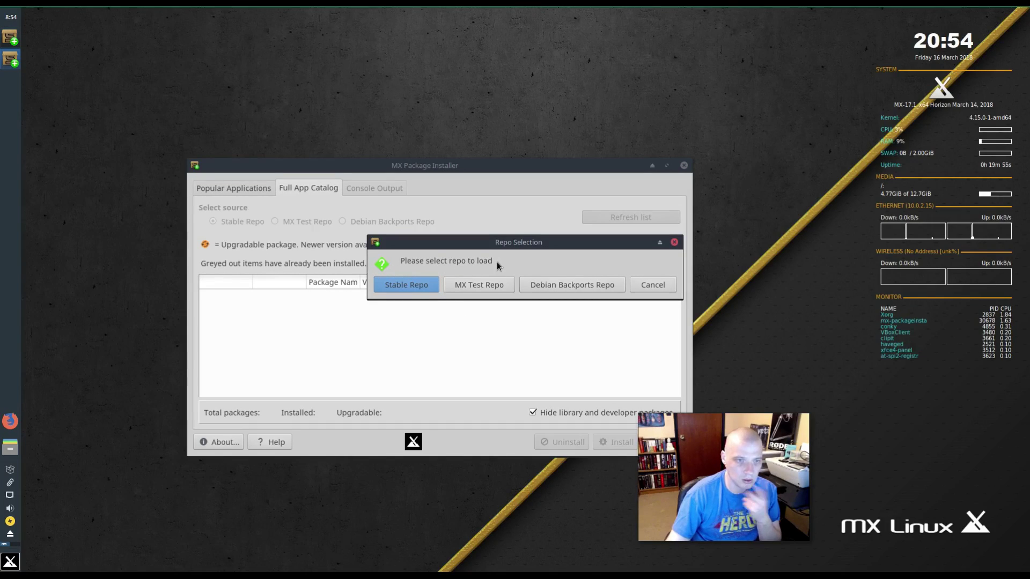
{"action": "left_click", "coordinate": [421, 290]}
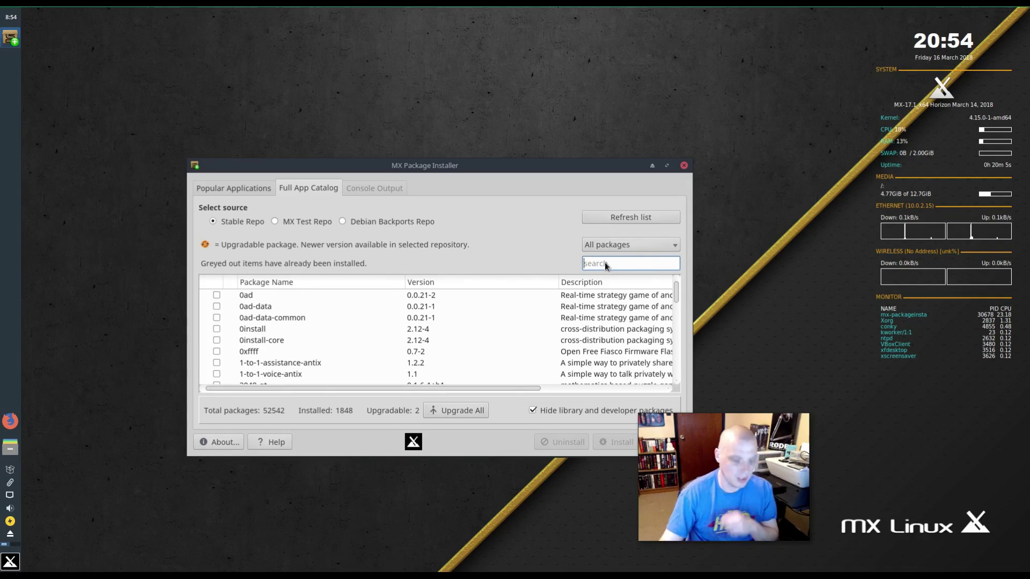
{"action": "type", "text": "gmusicbro"}
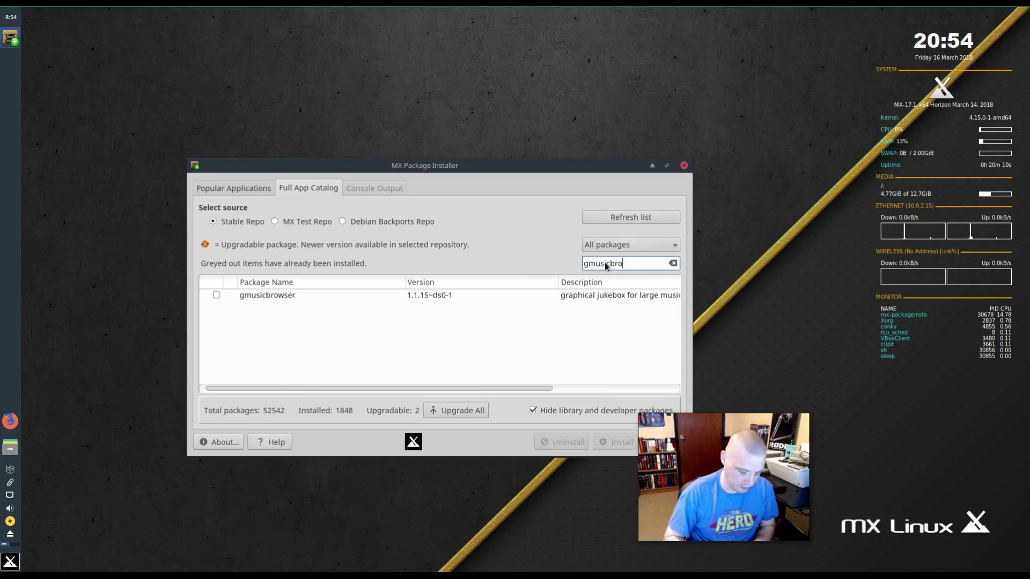
{"action": "type", "text": "wser"}
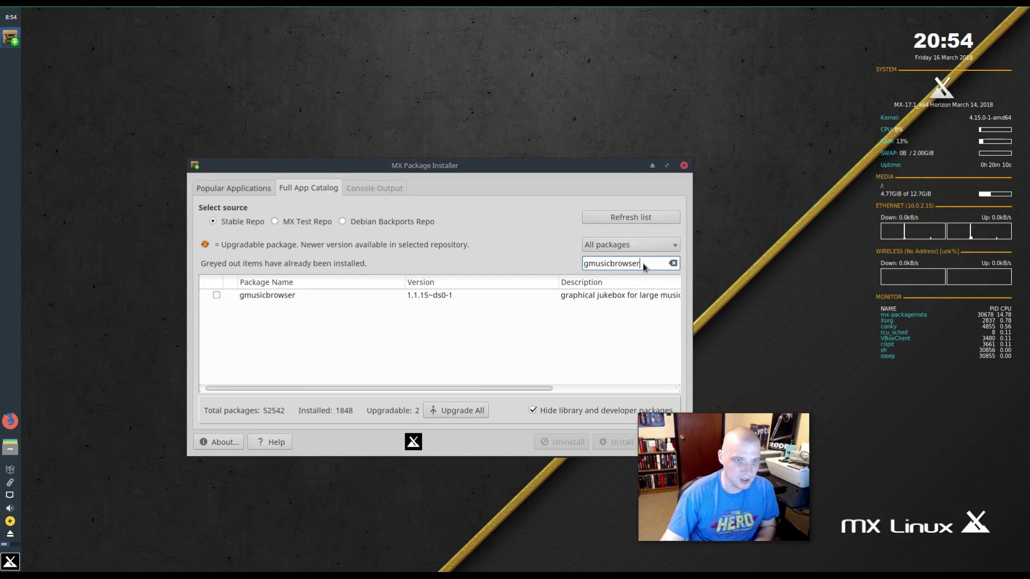
{"action": "double_click", "coordinate": [643, 267]}
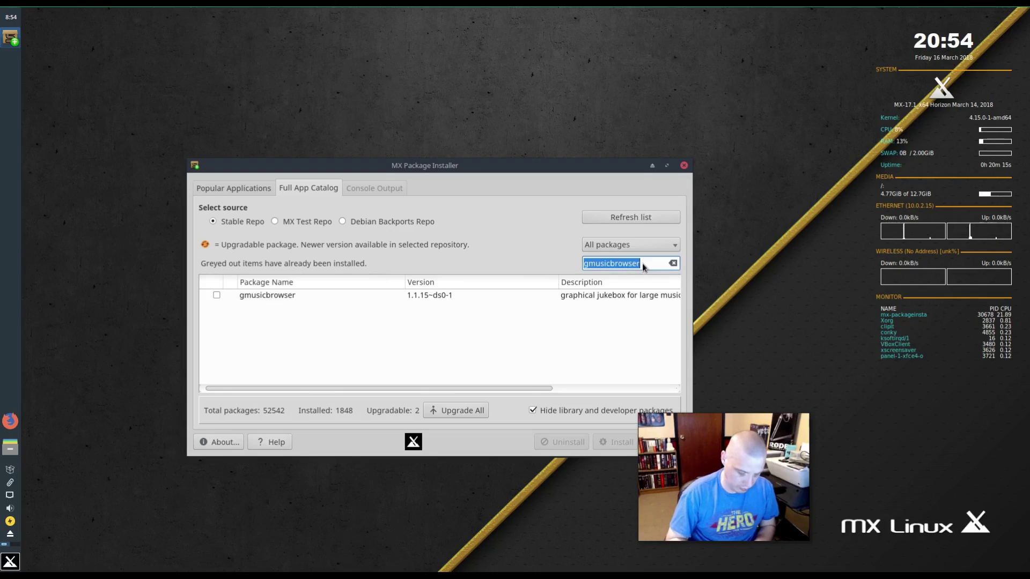
{"action": "key", "text": "BackSpace"}
- Search the catalog for rhythmbox, then return to the Popular Applications list
{"action": "type", "text": "rythmbo"}
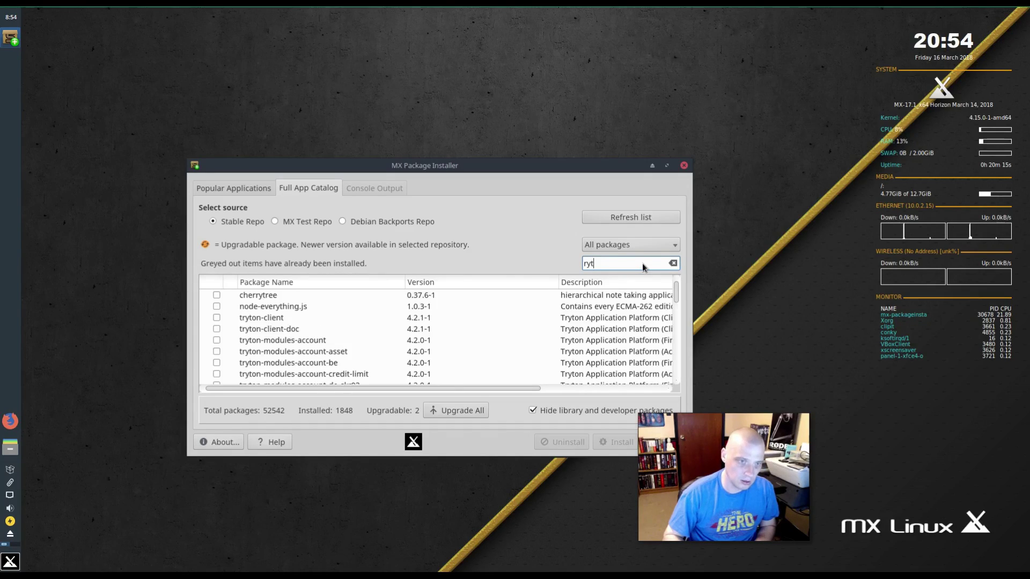
{"action": "key", "text": "BackSpace"}
{"action": "key", "text": "BackSpace"}
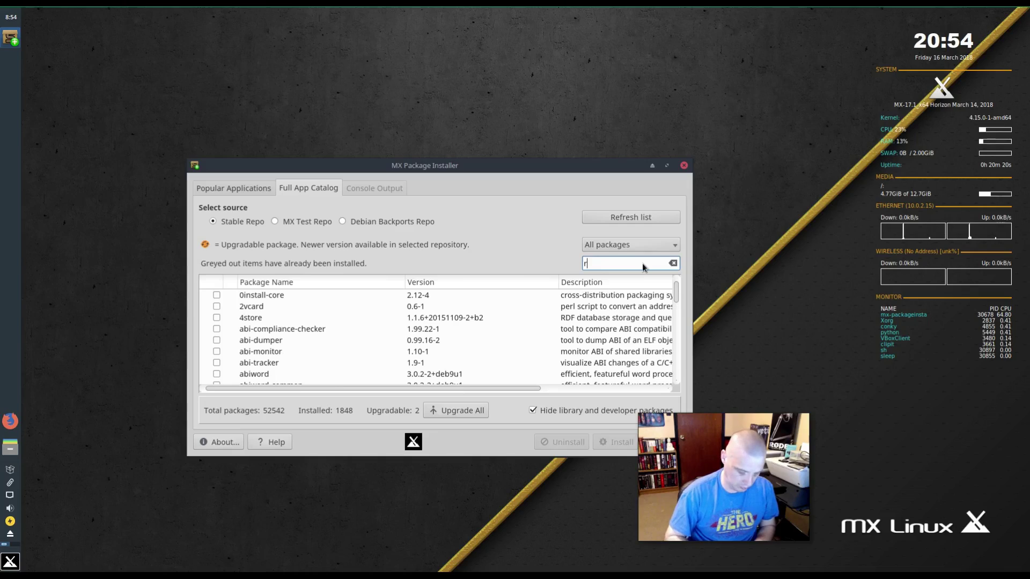
{"action": "key", "text": "BackSpace"}
{"action": "type", "text": "hythmbox"}
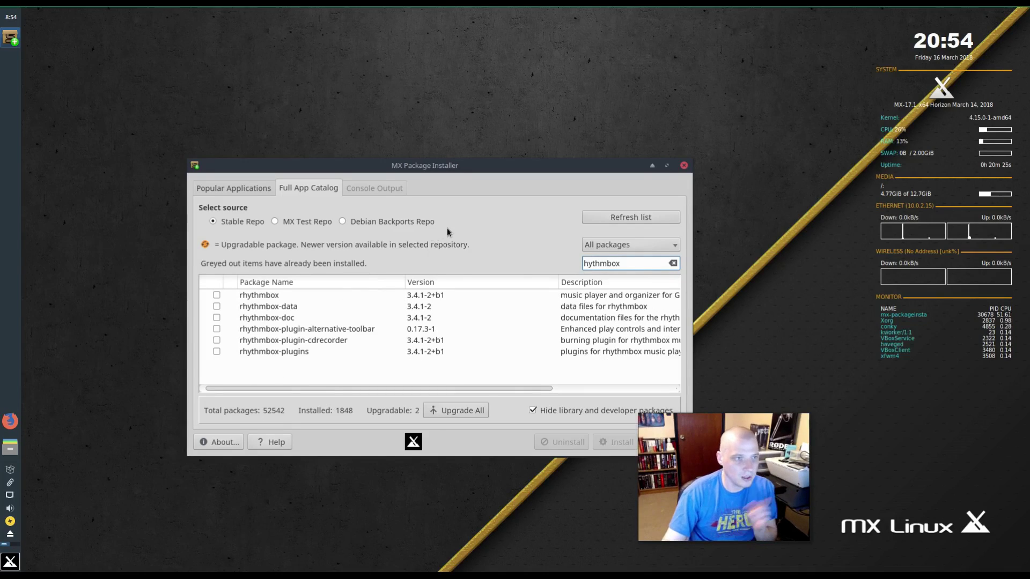
{"action": "left_click", "coordinate": [255, 188]}
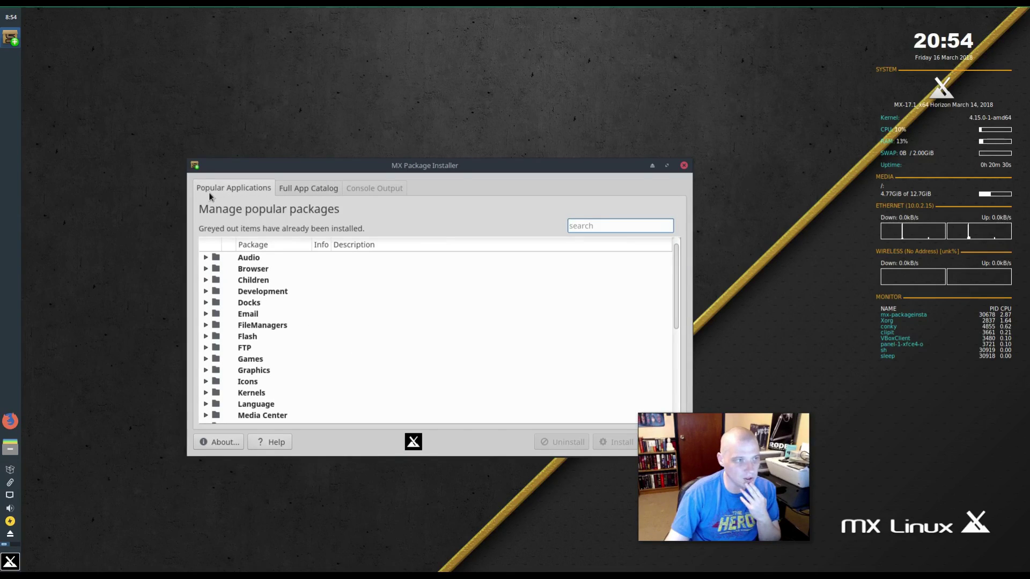
- Close MX Package Installer and dismiss its permissions notice
{"action": "left_click", "coordinate": [685, 166]}
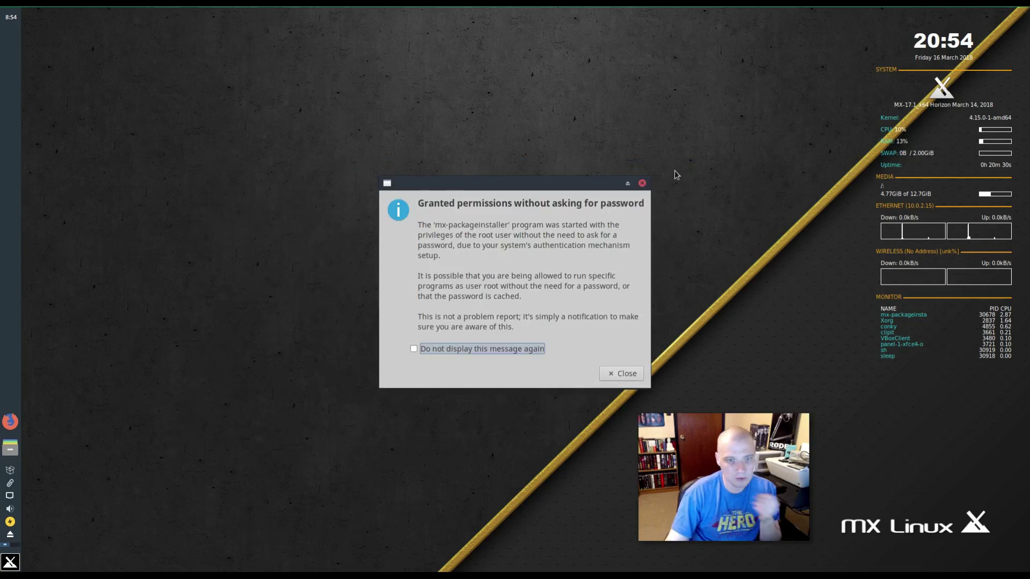
{"action": "left_click", "coordinate": [643, 180]}
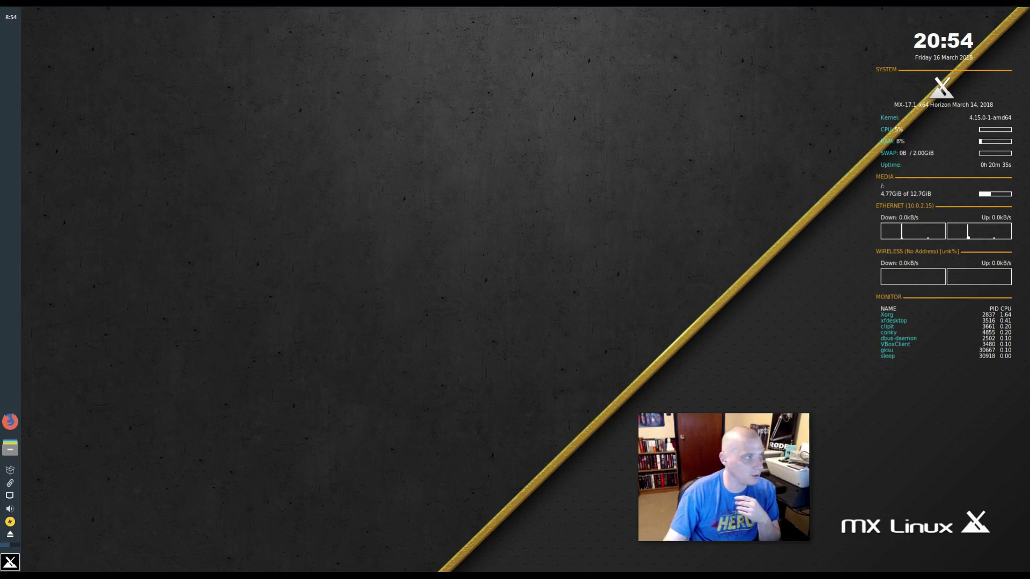
{"action": "left_click", "coordinate": [10, 562]}
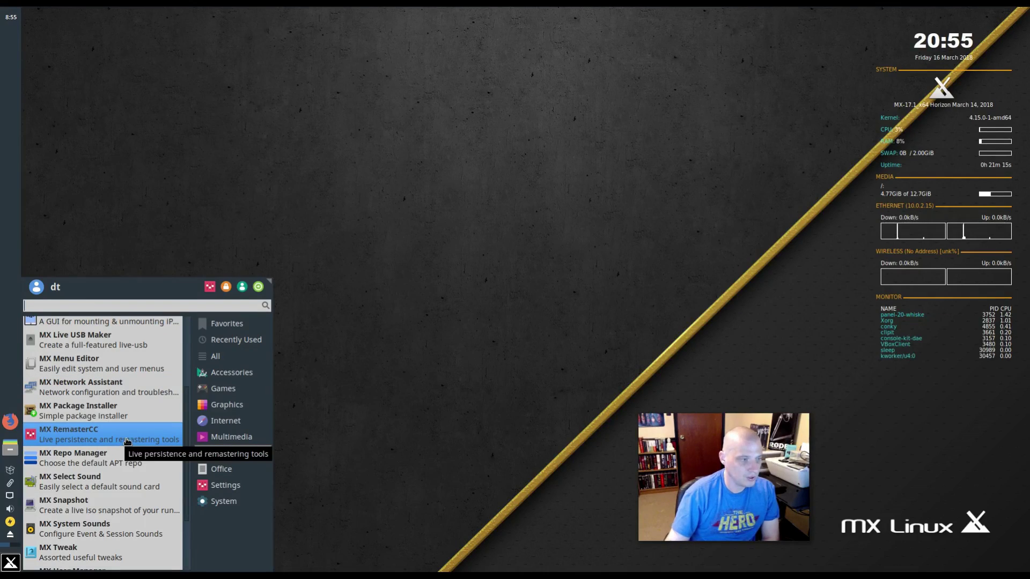
- Launch MX RemasterCC from MX Tools, look over its options, then close it
{"action": "left_click", "coordinate": [120, 443]}
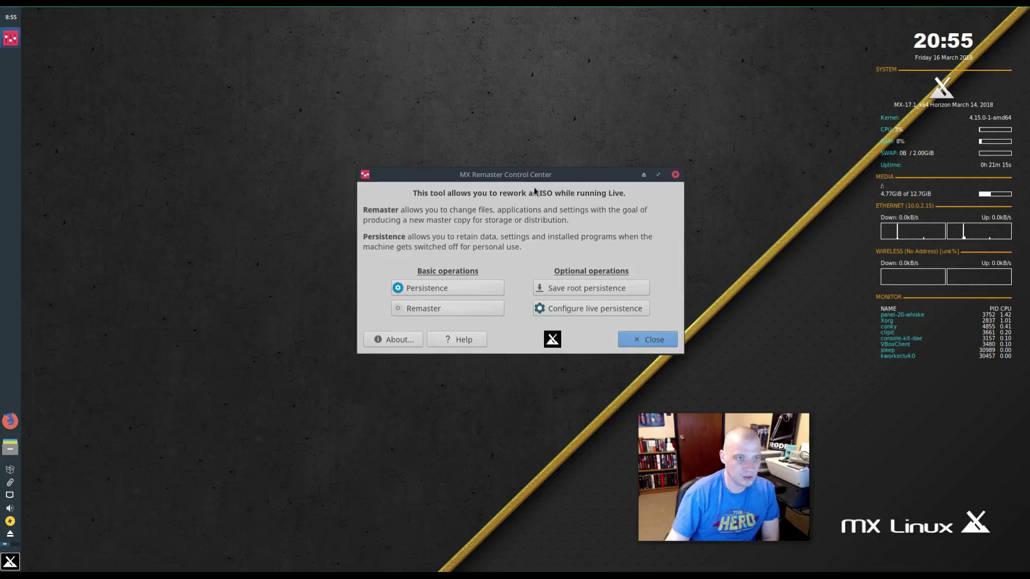
{"action": "left_click_drag", "start_coordinate": [539, 176], "coordinate": [467, 188]}
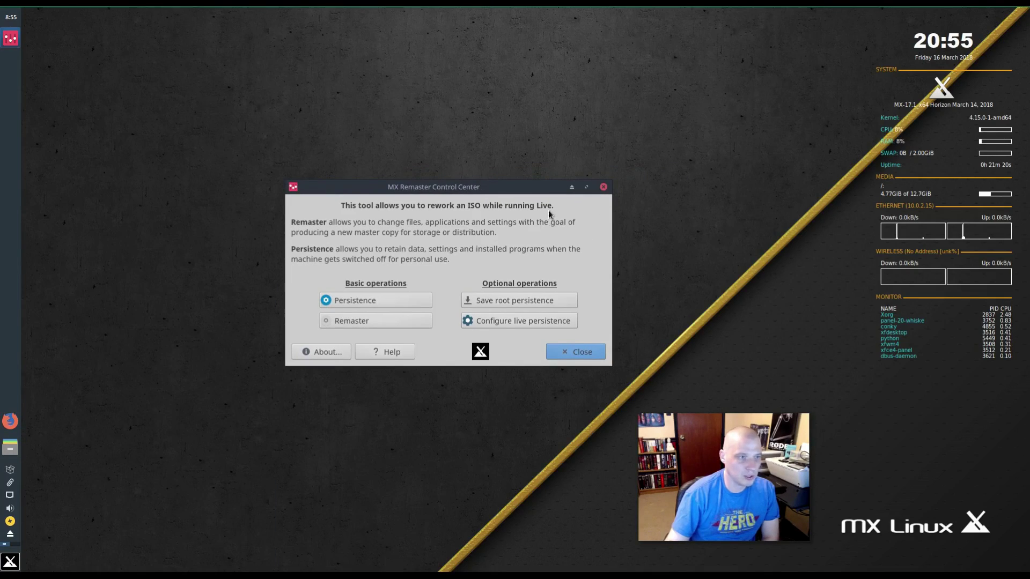
{"action": "left_click", "coordinate": [603, 188]}
{"action": "left_click", "coordinate": [10, 562]}
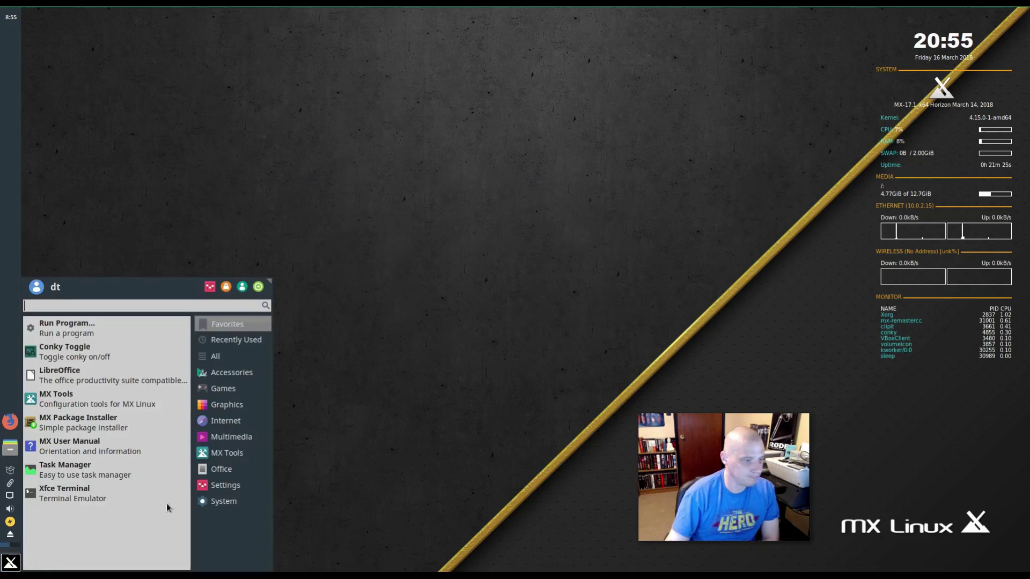
- Open MX Snapshot to review its /home/snapshot location and ISO name, then cancel it
{"action": "left_click", "coordinate": [227, 453]}
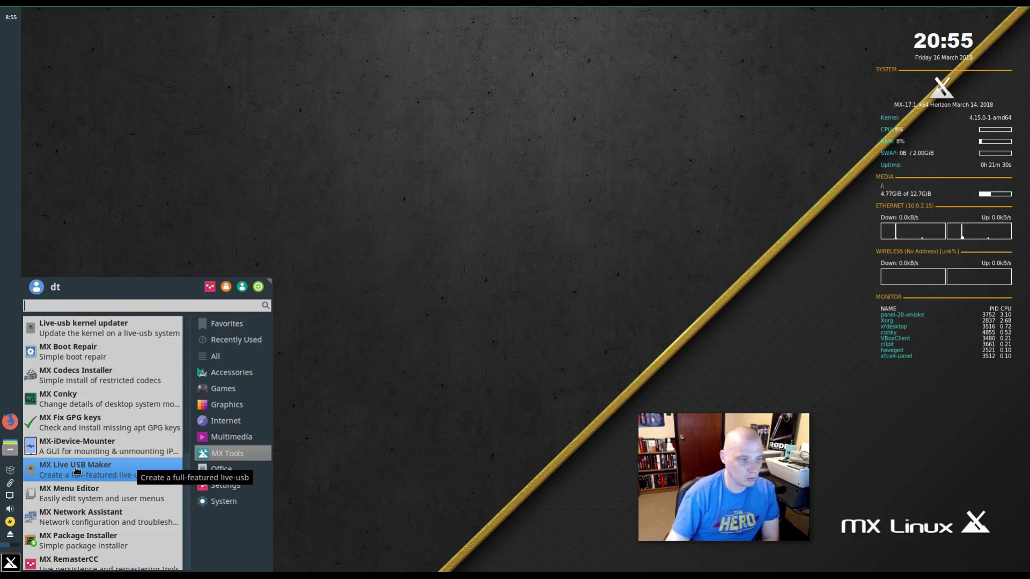
{"action": "scroll", "coordinate": [77, 471], "scroll_direction": "down", "scroll_amount": 1}
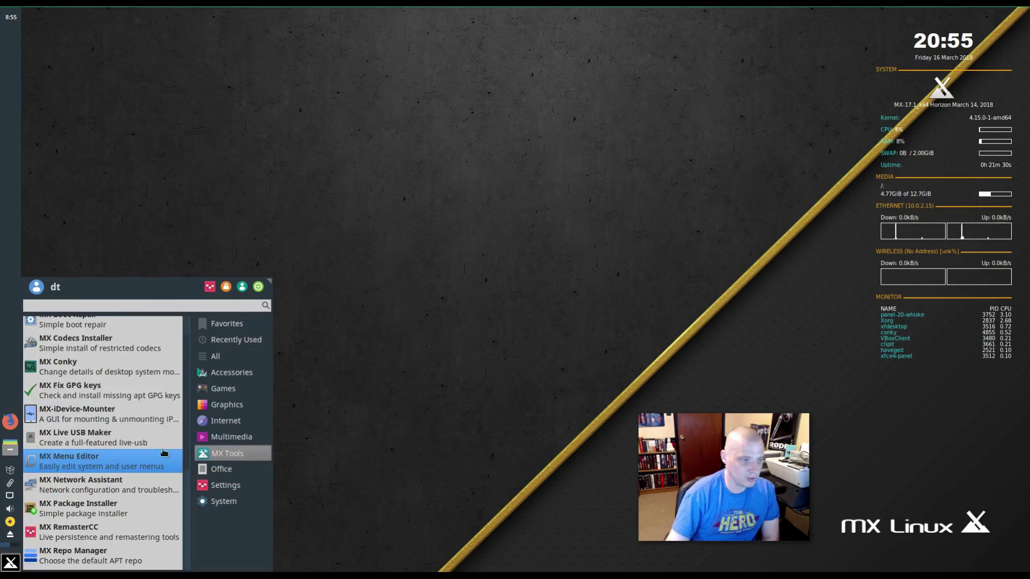
{"action": "scroll", "coordinate": [138, 482], "scroll_direction": "down", "scroll_amount": 3}
{"action": "scroll", "coordinate": [139, 481], "scroll_direction": "down", "scroll_amount": 1}
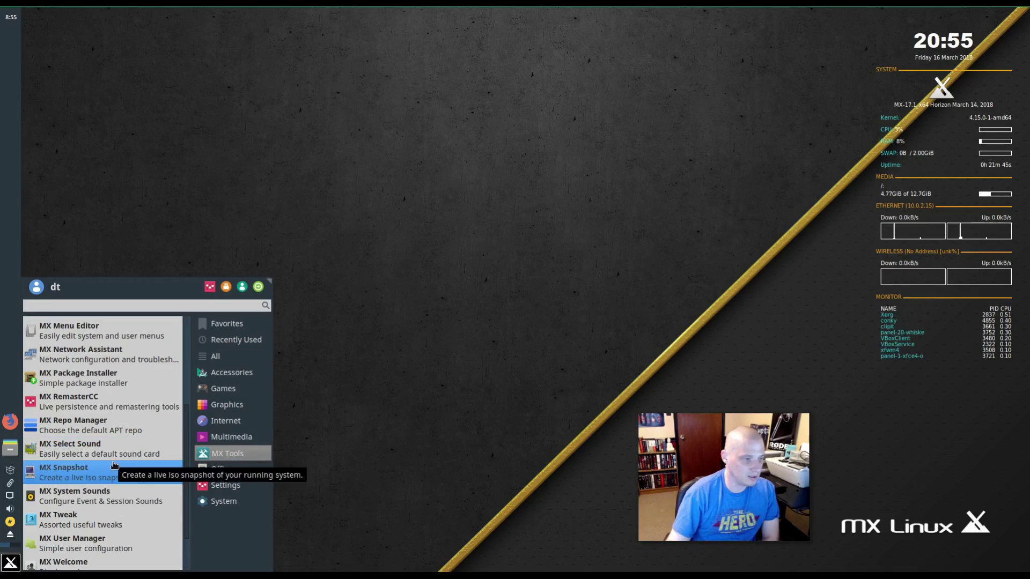
{"action": "left_click", "coordinate": [128, 474]}
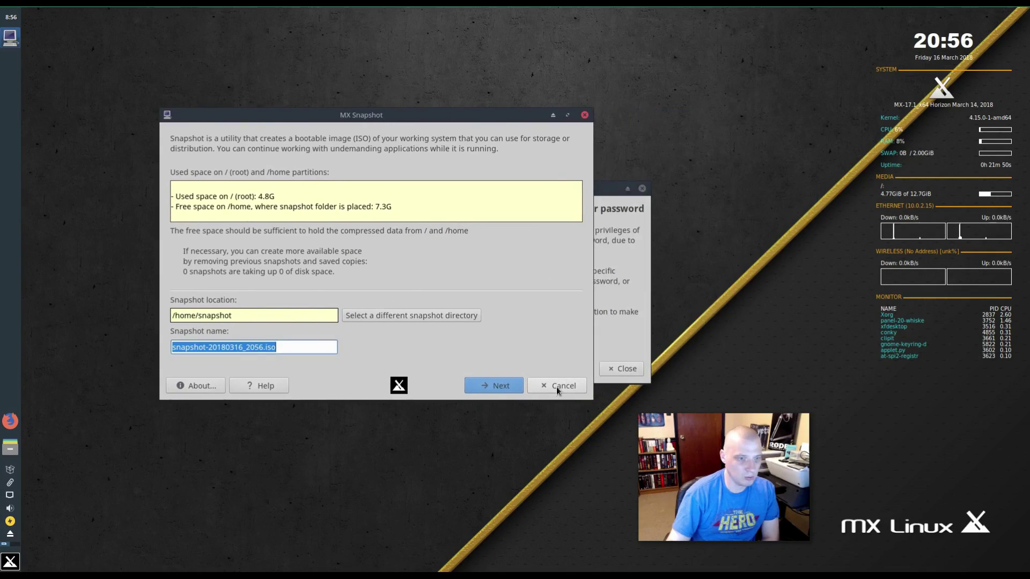
{"action": "left_click", "coordinate": [556, 387]}
{"action": "left_click", "coordinate": [640, 187]}
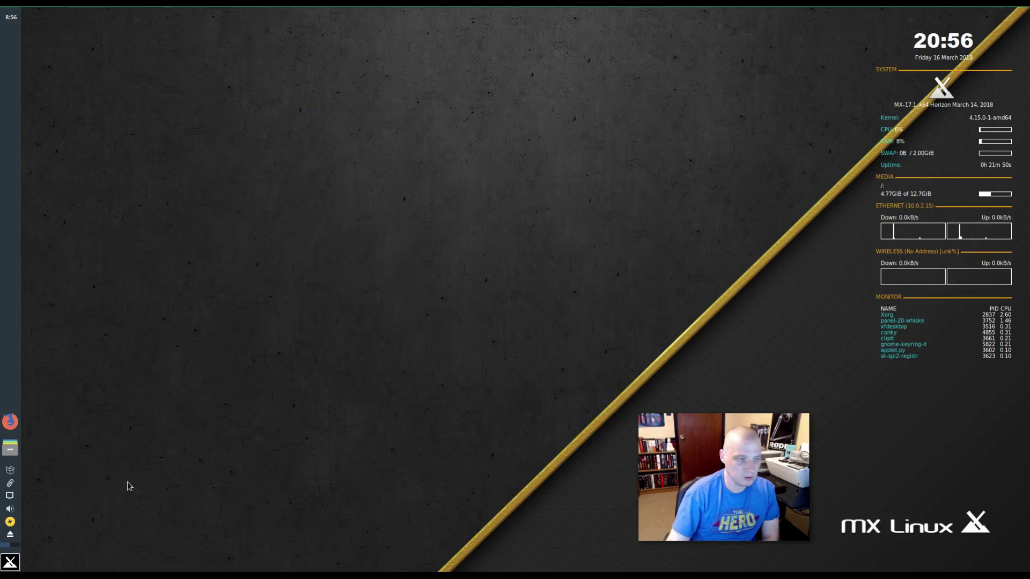
{"action": "left_click", "coordinate": [9, 562]}
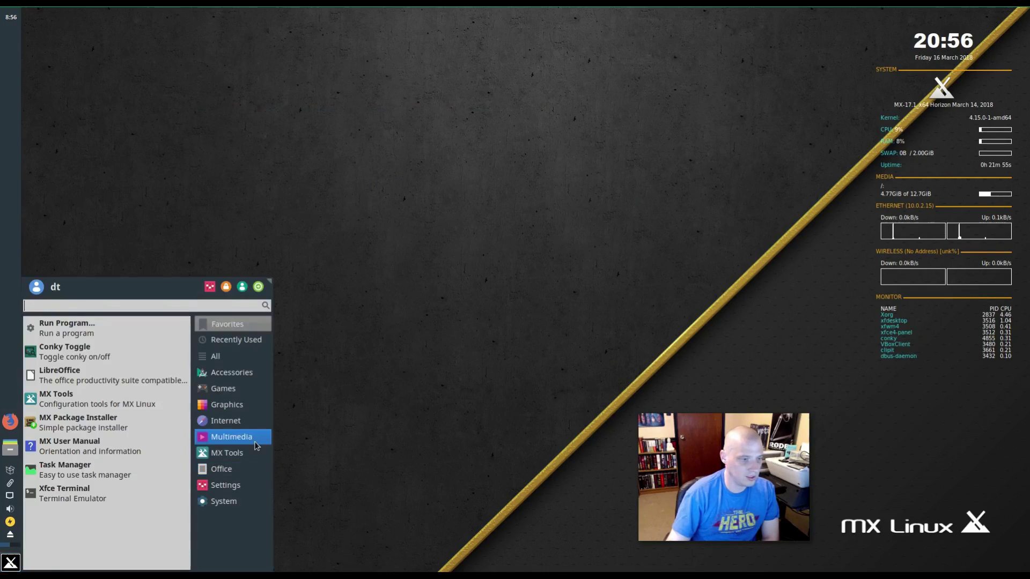
{"action": "mouse_move", "coordinate": [236, 453]}
{"action": "scroll", "coordinate": [159, 472], "scroll_direction": "down", "scroll_amount": 7}
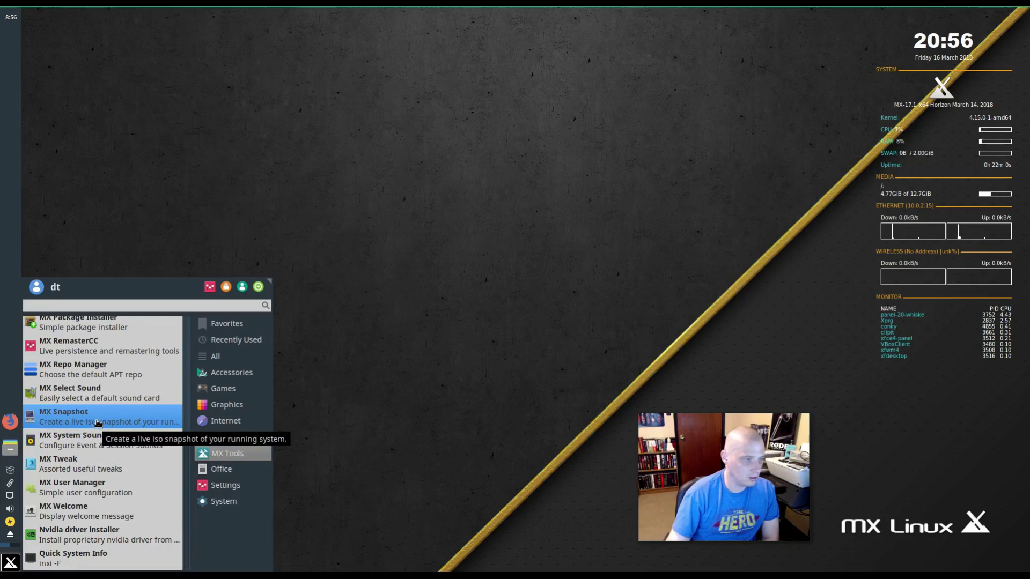
{"action": "left_click", "coordinate": [115, 450]}
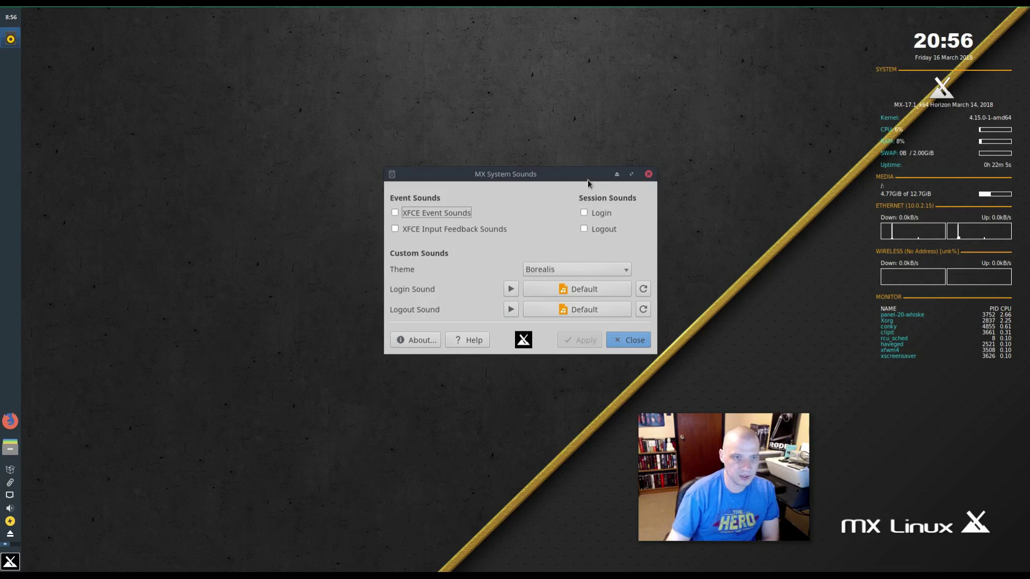
{"action": "left_click_drag", "start_coordinate": [581, 174], "coordinate": [460, 249]}
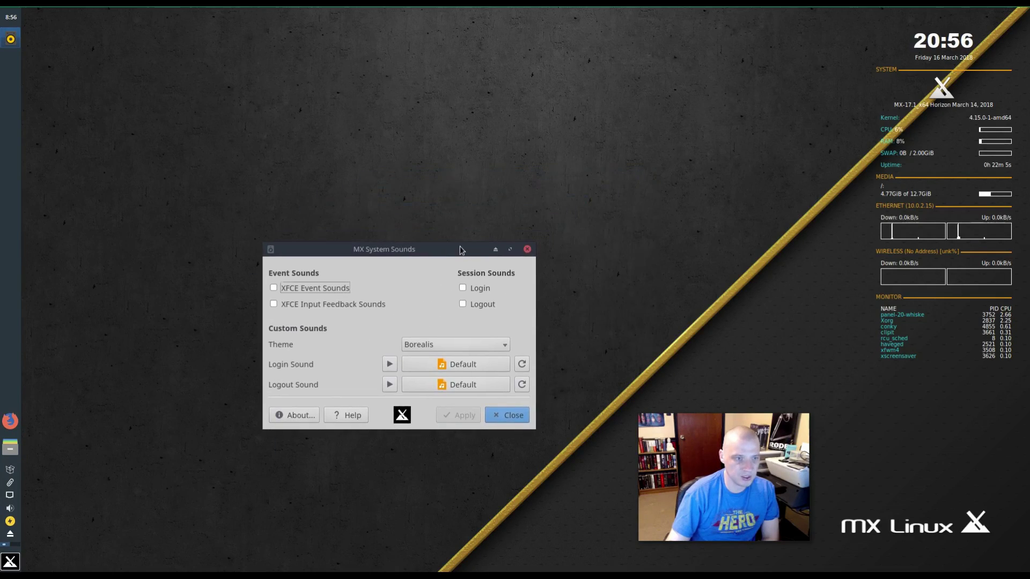
{"action": "left_click", "coordinate": [528, 250]}
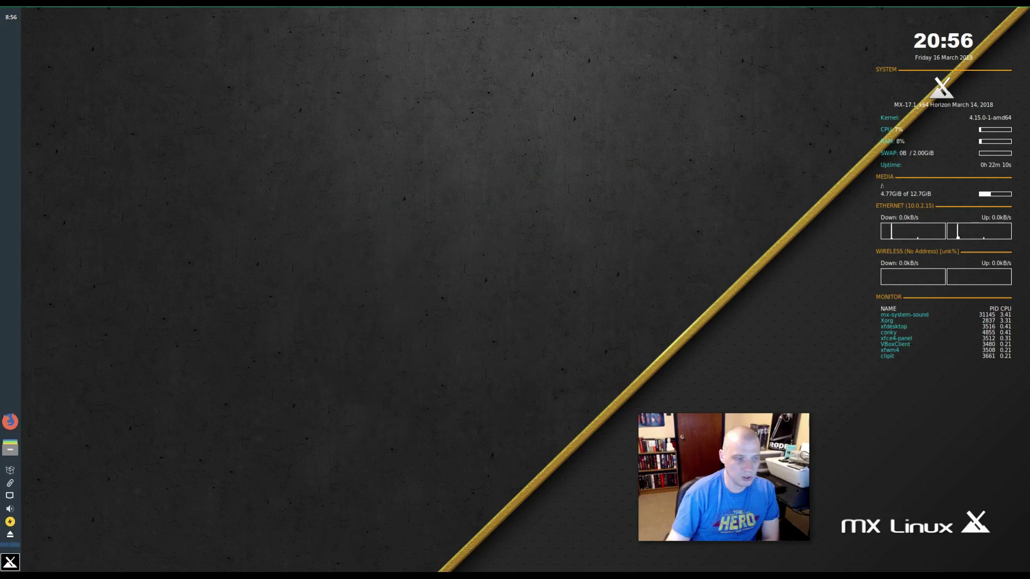
- Launch MX Tweak, acknowledge the panel backup notice, and reposition and widen its window
{"action": "left_click", "coordinate": [12, 562]}
{"action": "left_click", "coordinate": [227, 453]}
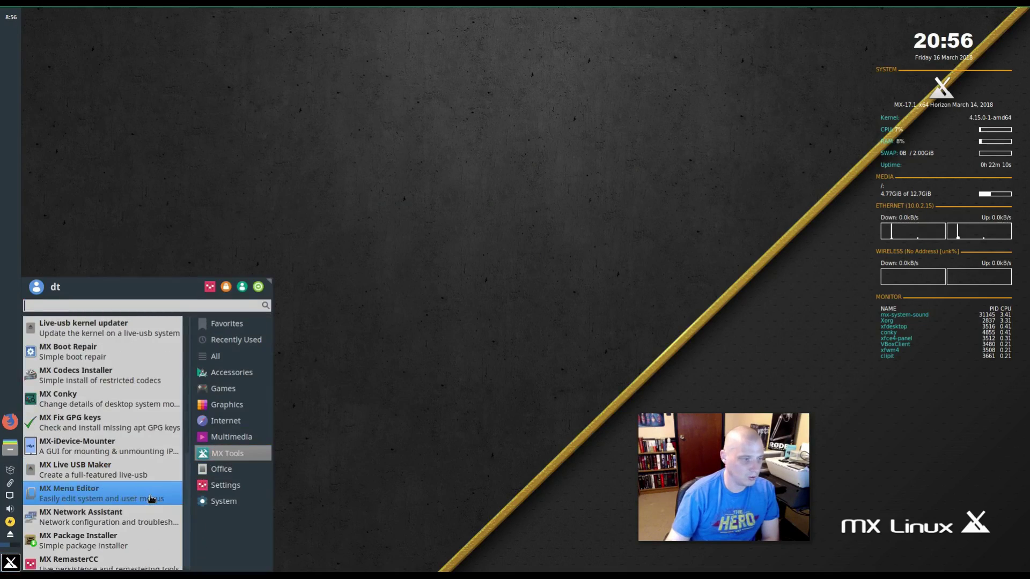
{"action": "scroll", "coordinate": [152, 499], "scroll_direction": "down", "scroll_amount": 7}
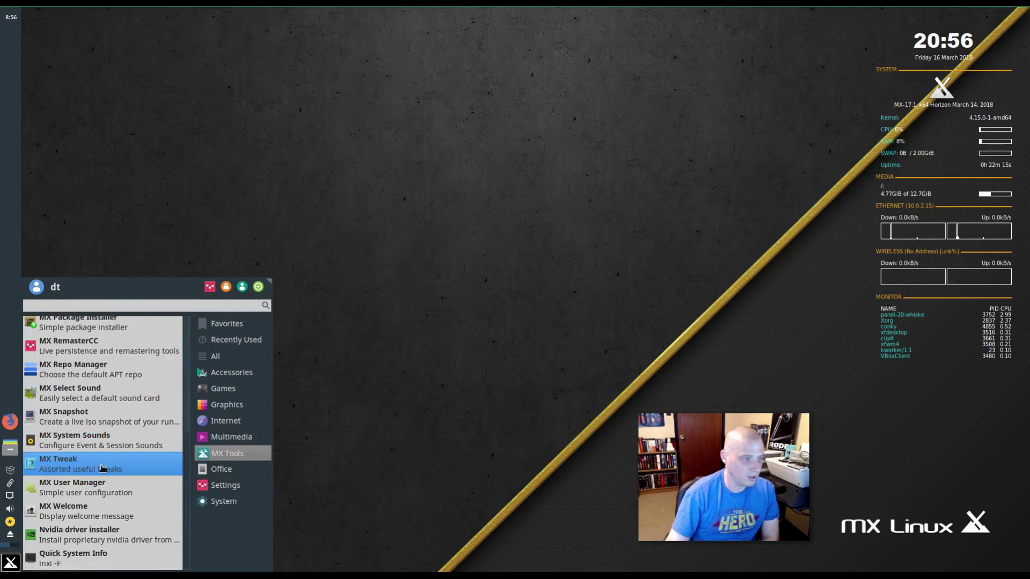
{"action": "left_click", "coordinate": [102, 468]}
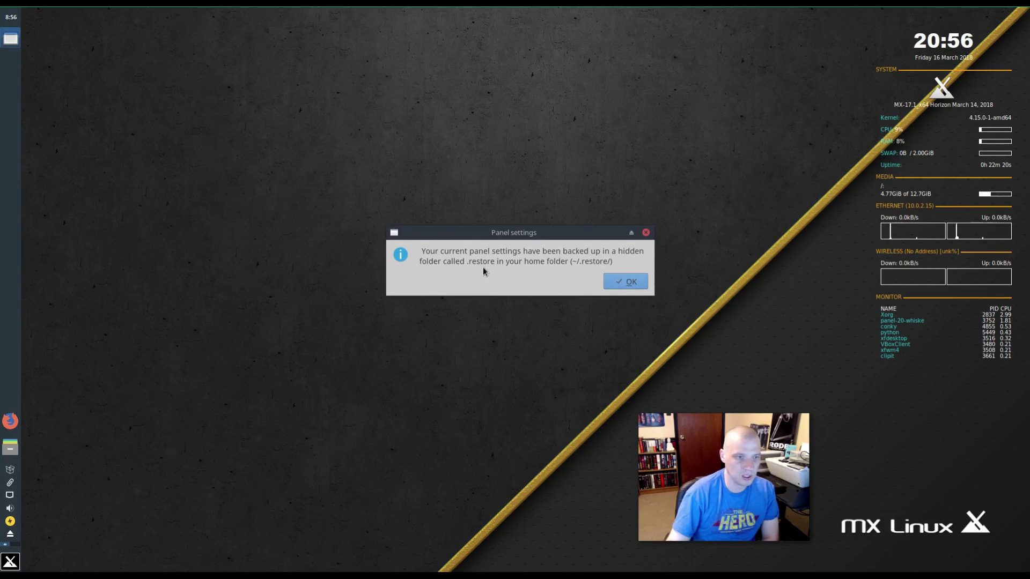
{"action": "left_click", "coordinate": [624, 281]}
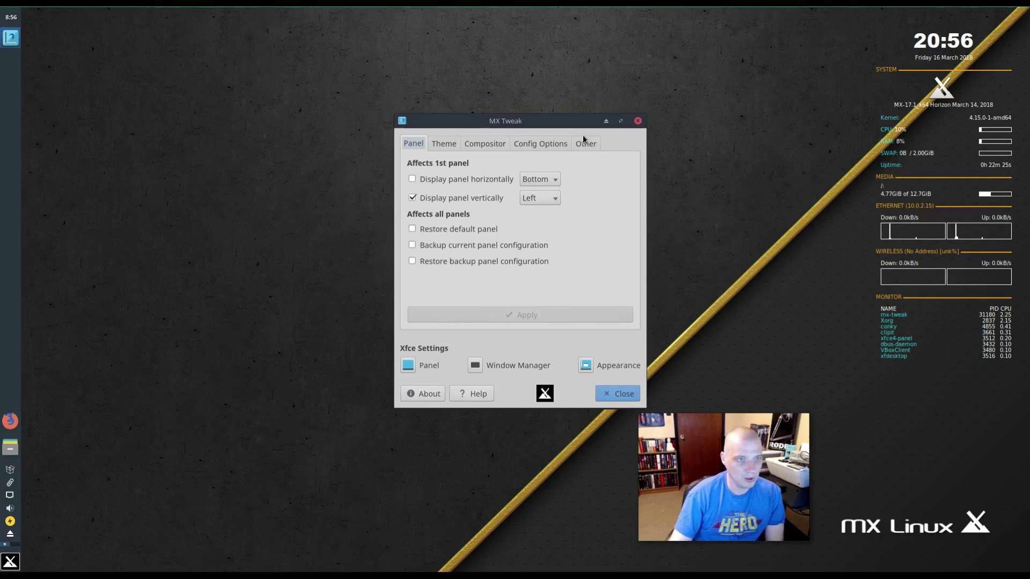
{"action": "left_click_drag", "start_coordinate": [580, 122], "coordinate": [477, 170]}
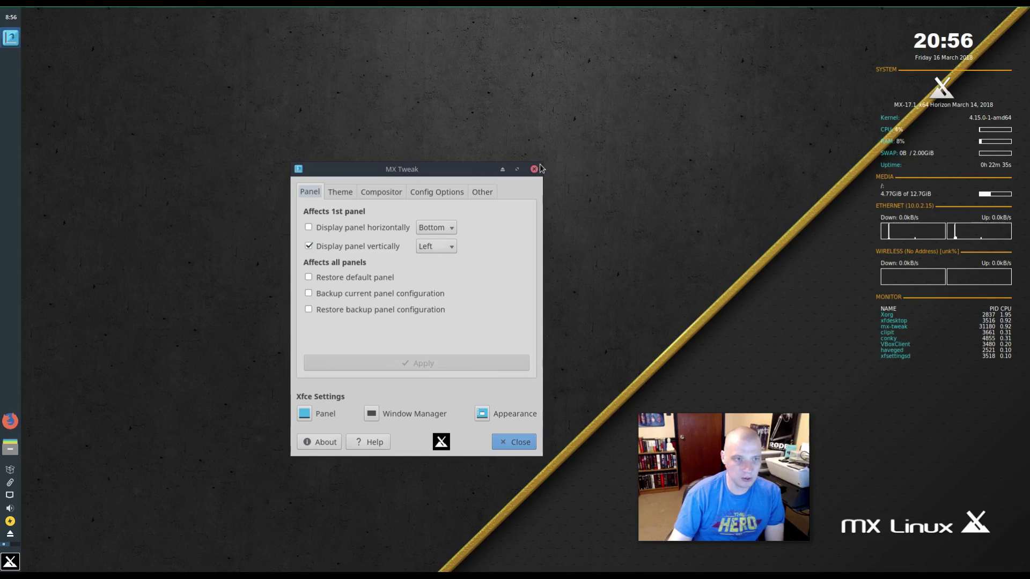
{"action": "left_click_drag", "start_coordinate": [543, 163], "coordinate": [611, 167]}
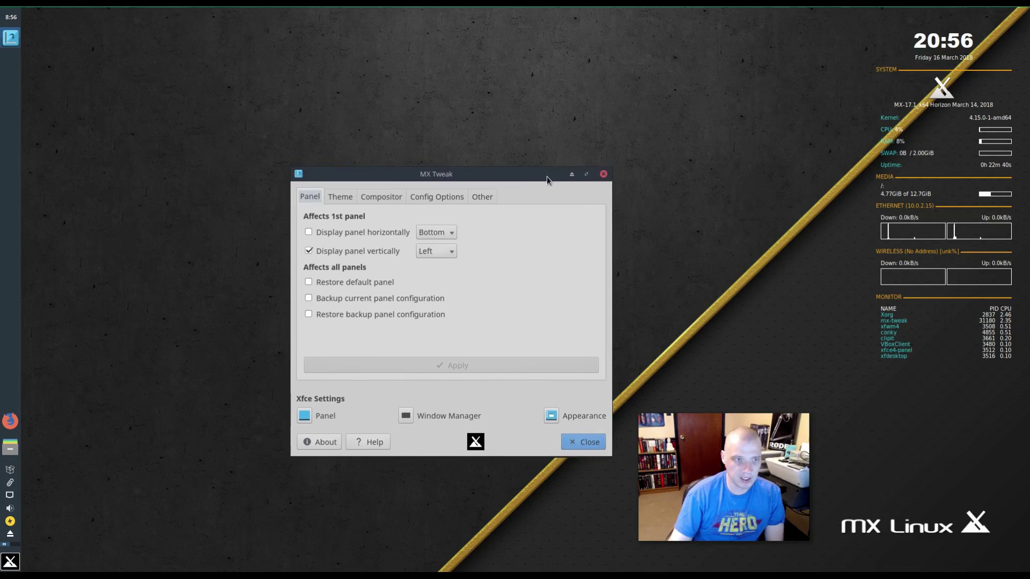
{"action": "left_click_drag", "start_coordinate": [543, 177], "coordinate": [438, 215]}
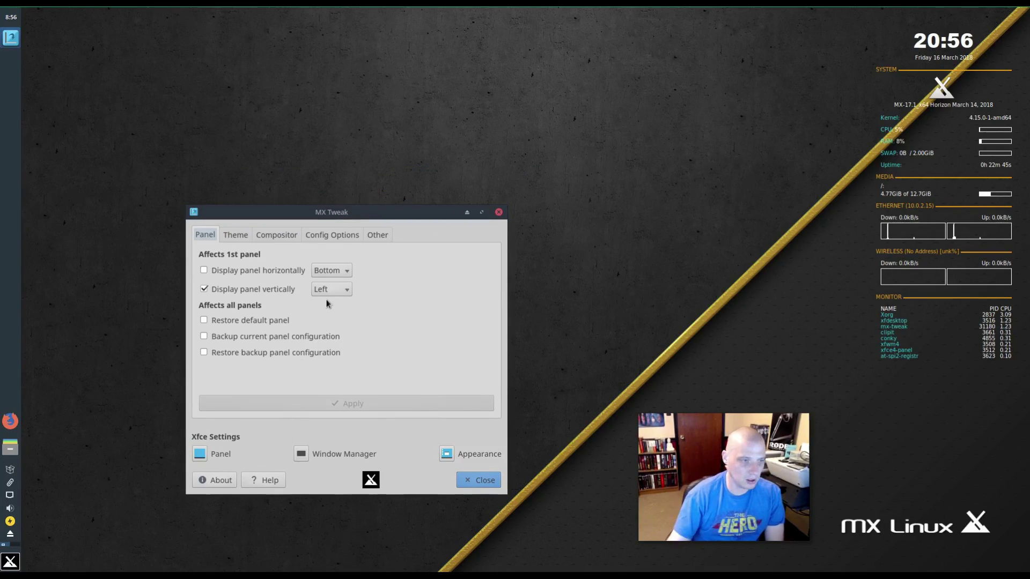
- Switch the panel to a horizontal bottom taskbar layout
{"action": "left_click", "coordinate": [338, 291]}
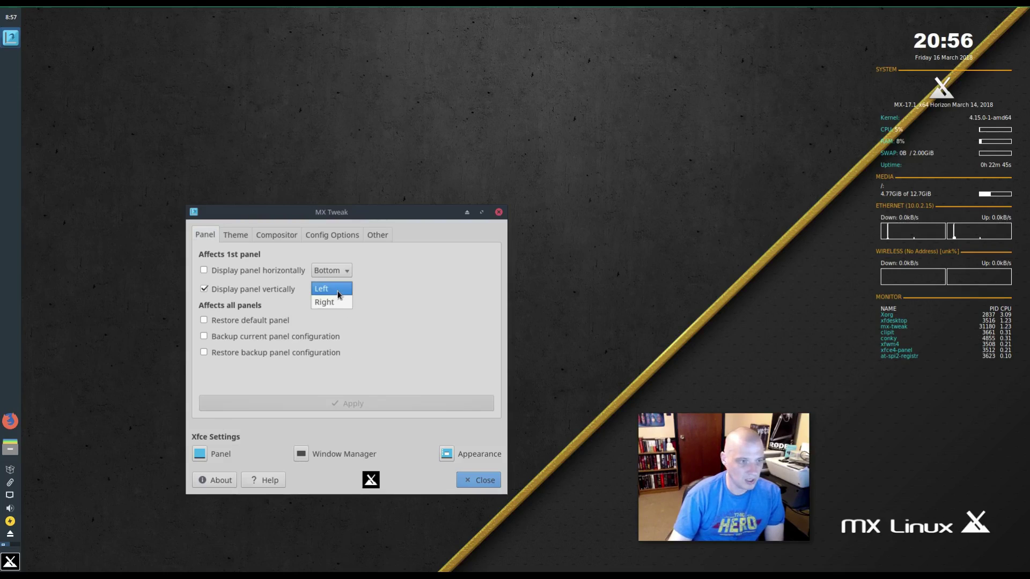
{"action": "left_click", "coordinate": [421, 288]}
{"action": "left_click", "coordinate": [338, 272]}
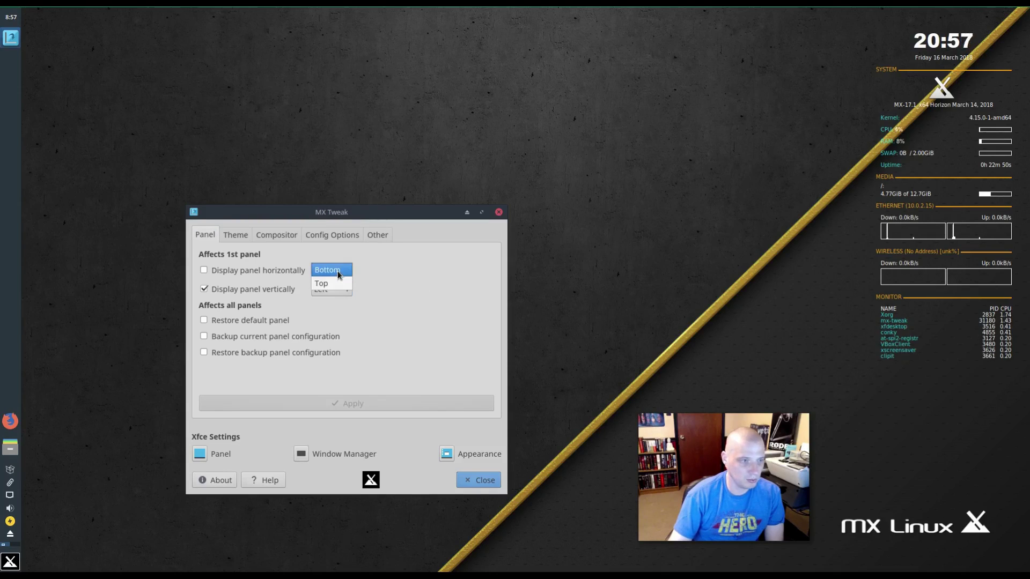
{"action": "left_click", "coordinate": [338, 273]}
{"action": "left_click", "coordinate": [206, 270]}
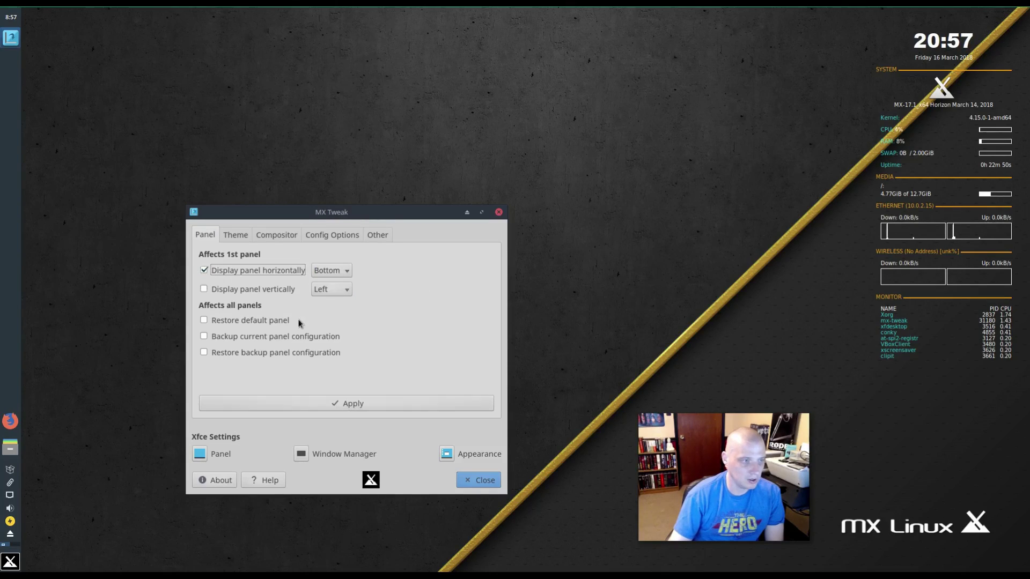
{"action": "left_click", "coordinate": [332, 405]}
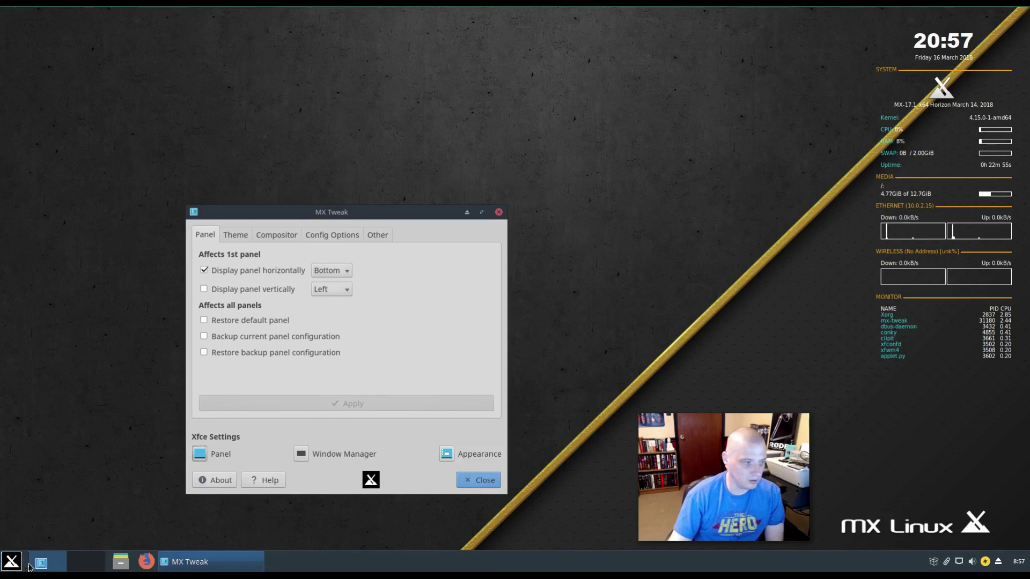
{"action": "left_click", "coordinate": [12, 561]}
{"action": "left_click", "coordinate": [13, 561]}
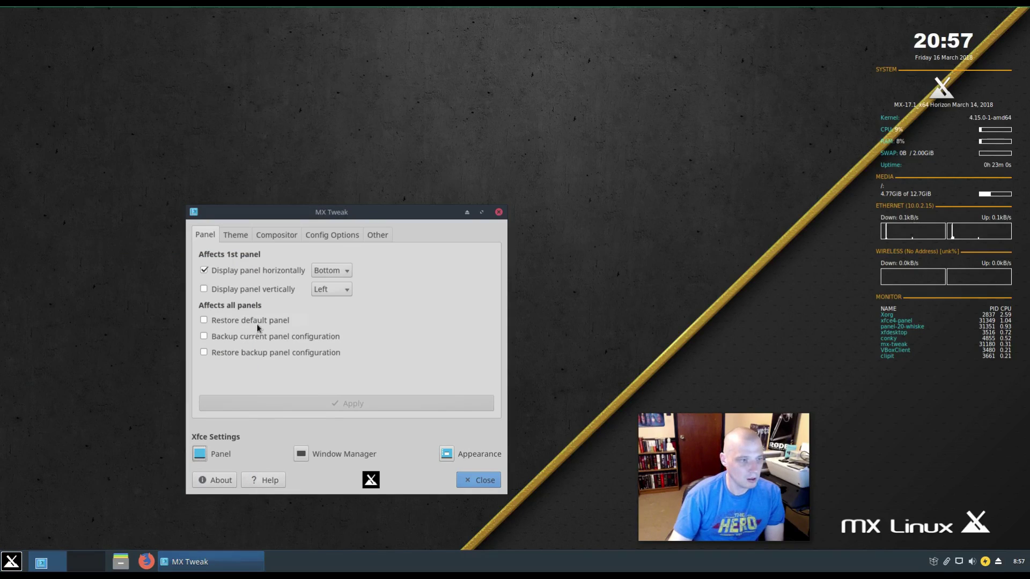
- Move the horizontal panel to Top, then set it back to Bottom
{"action": "left_click", "coordinate": [343, 290]}
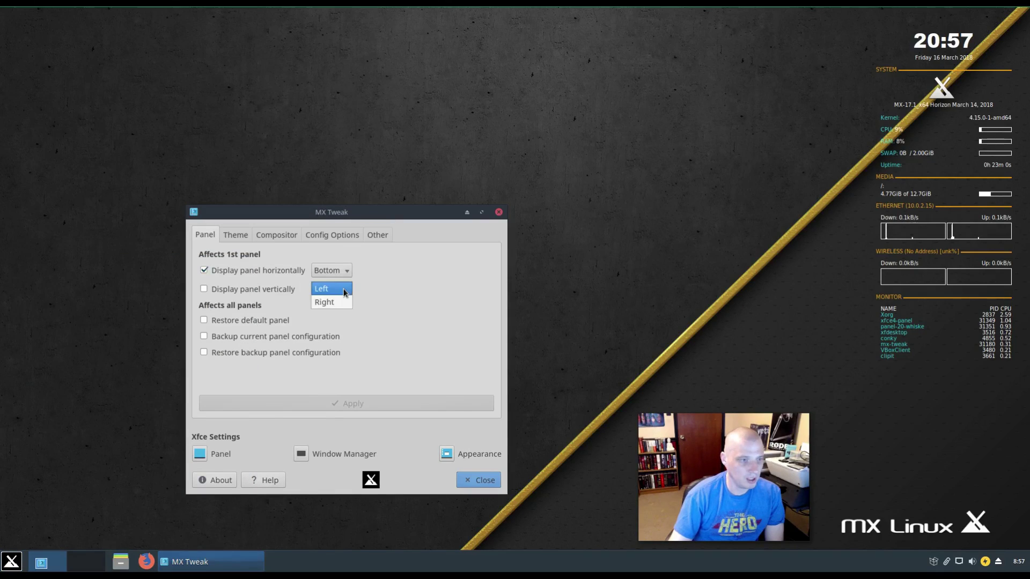
{"action": "left_click", "coordinate": [344, 290]}
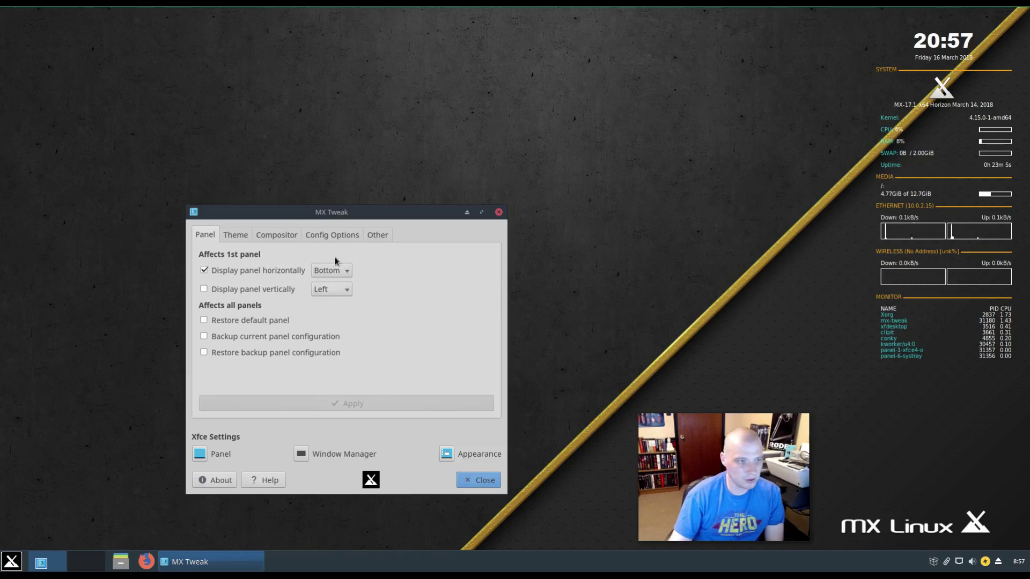
{"action": "left_click", "coordinate": [333, 270]}
{"action": "left_click", "coordinate": [325, 259]}
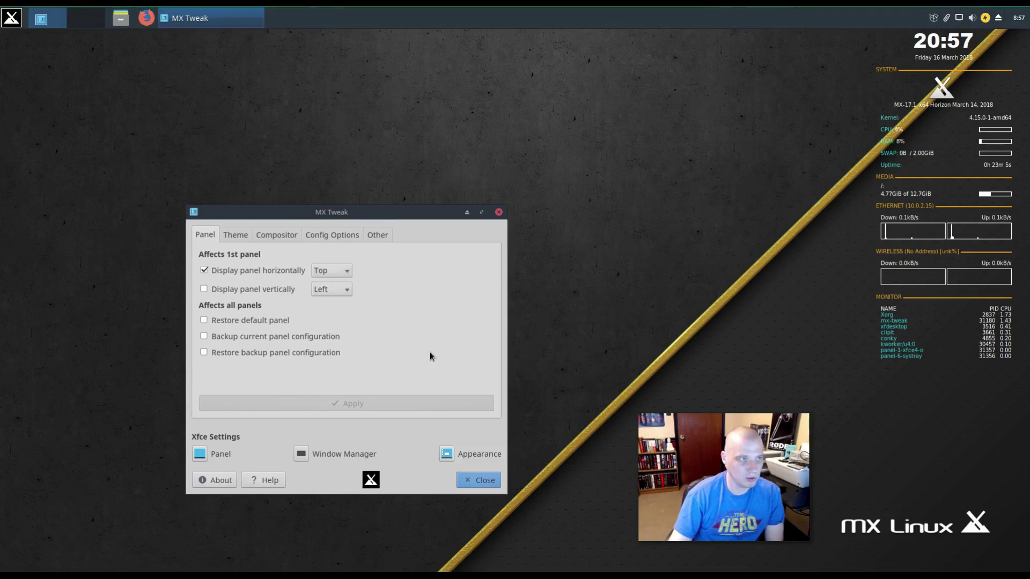
{"action": "left_click", "coordinate": [344, 275]}
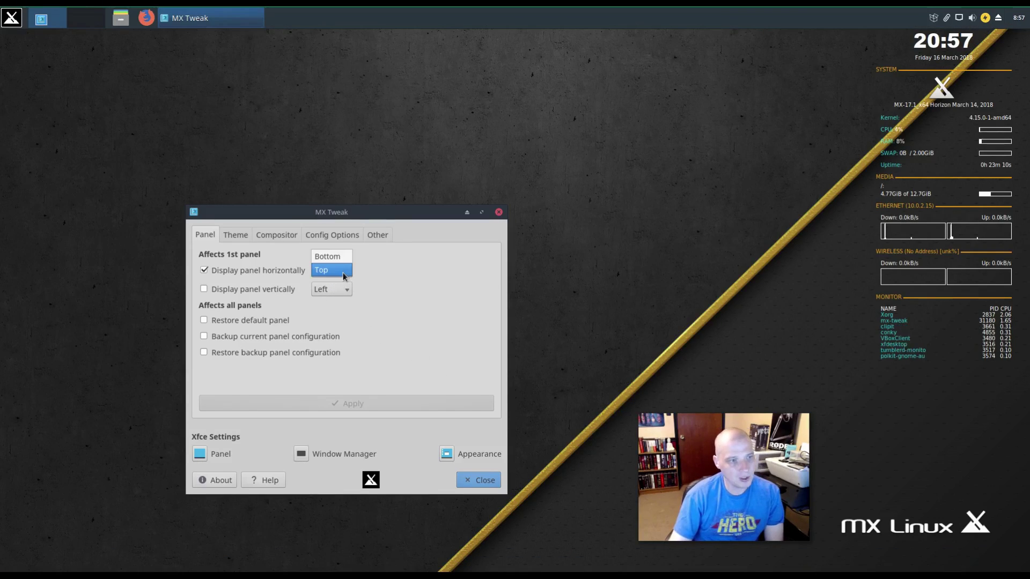
{"action": "left_click", "coordinate": [337, 257]}
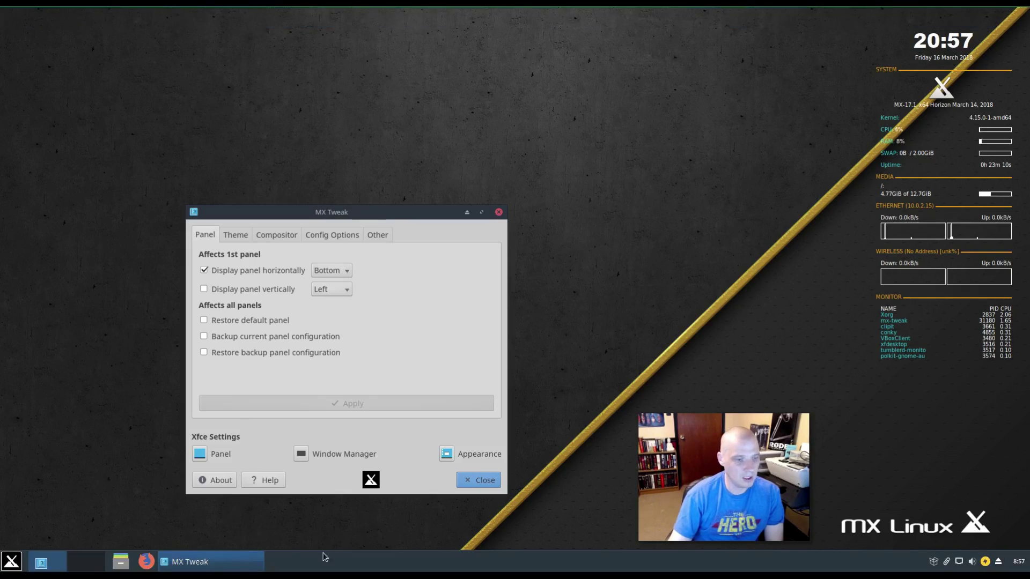
- Preview the MX-17 Dark and MX-17 Light theme sets on the Theme tab
{"action": "left_click", "coordinate": [236, 236]}
{"action": "left_click", "coordinate": [335, 273]}
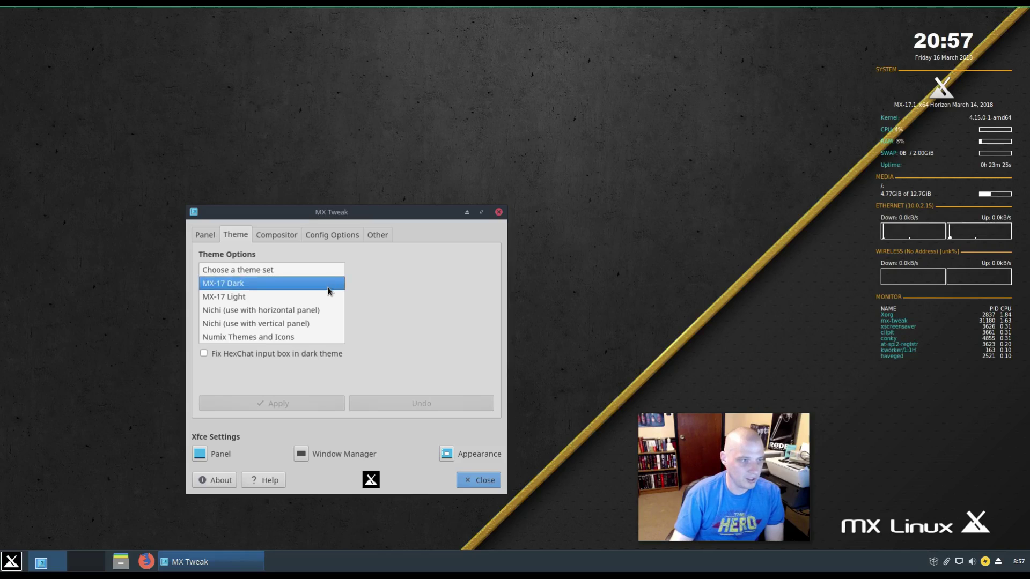
{"action": "left_click", "coordinate": [328, 288]}
{"action": "left_click", "coordinate": [329, 290]}
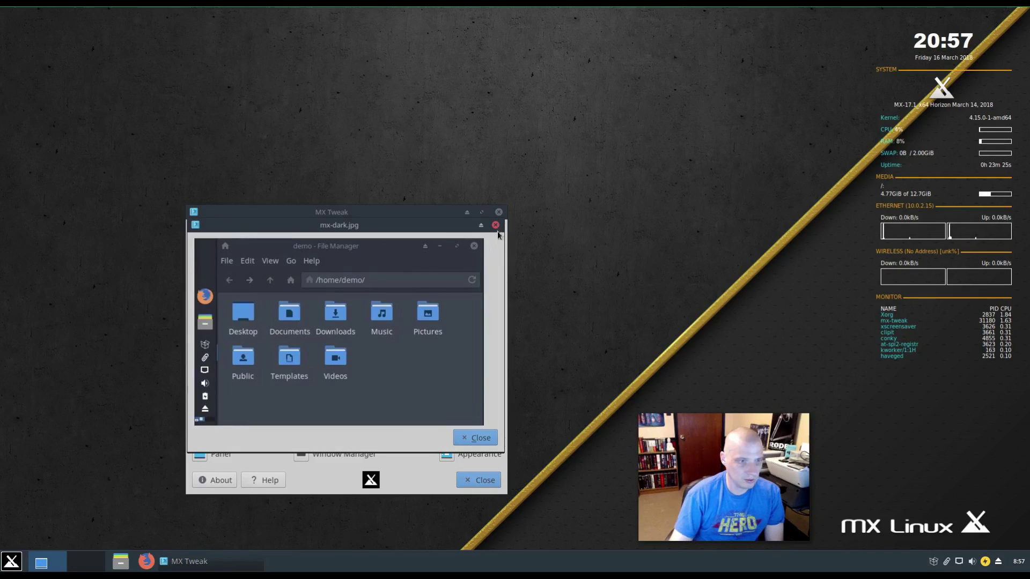
{"action": "left_click", "coordinate": [495, 225]}
{"action": "left_click", "coordinate": [231, 271]}
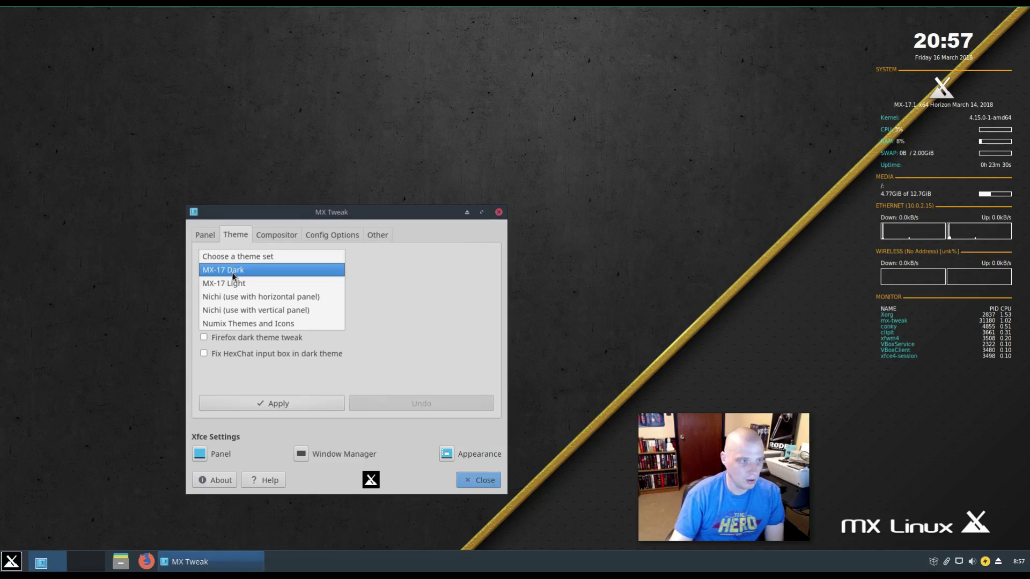
{"action": "left_click", "coordinate": [236, 282]}
{"action": "left_click", "coordinate": [282, 290]}
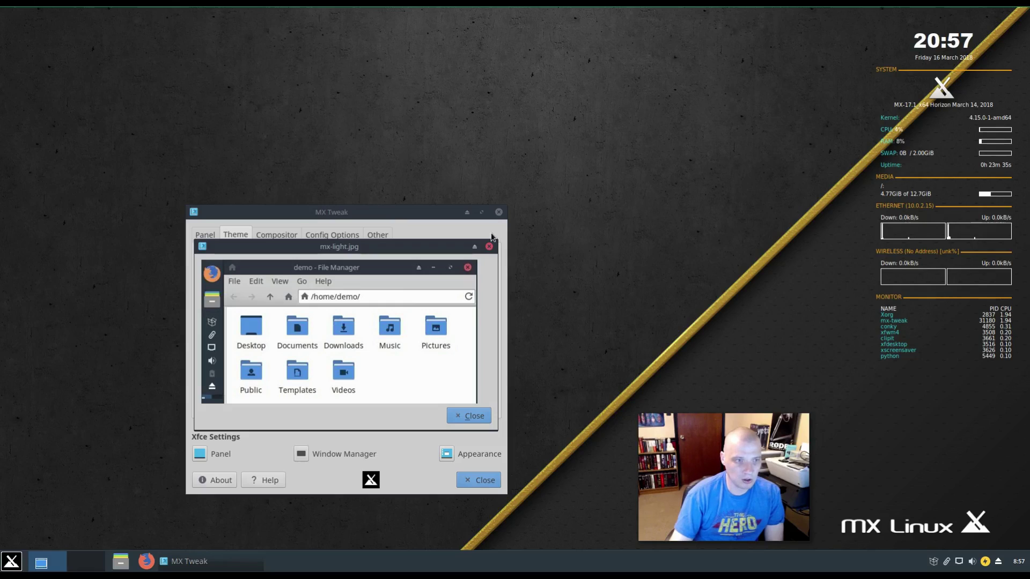
{"action": "left_click", "coordinate": [490, 247]}
- Preview the Nichi and Numix theme sets, then apply MX-17 Light
{"action": "left_click", "coordinate": [269, 277]}
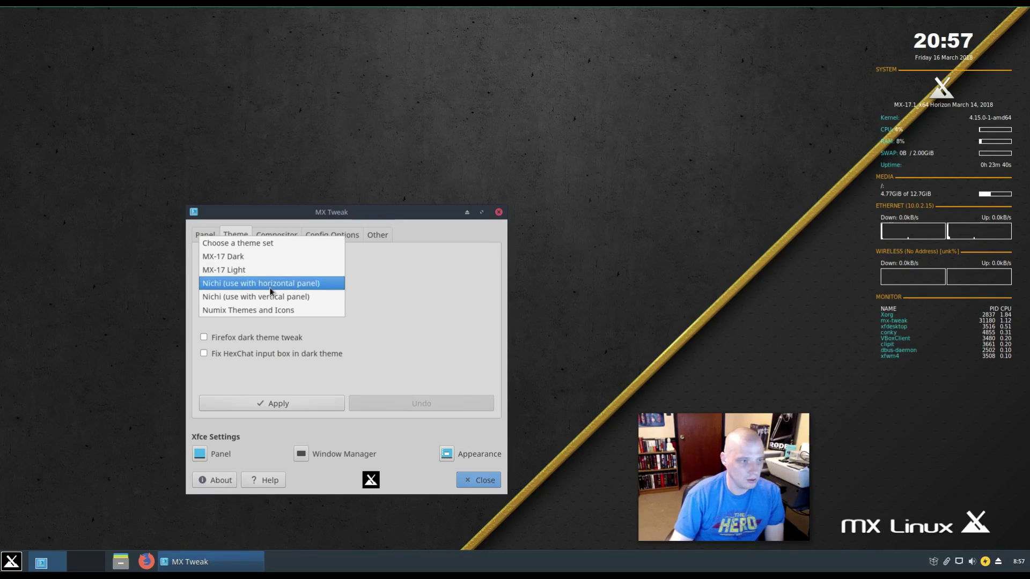
{"action": "left_click", "coordinate": [271, 286]}
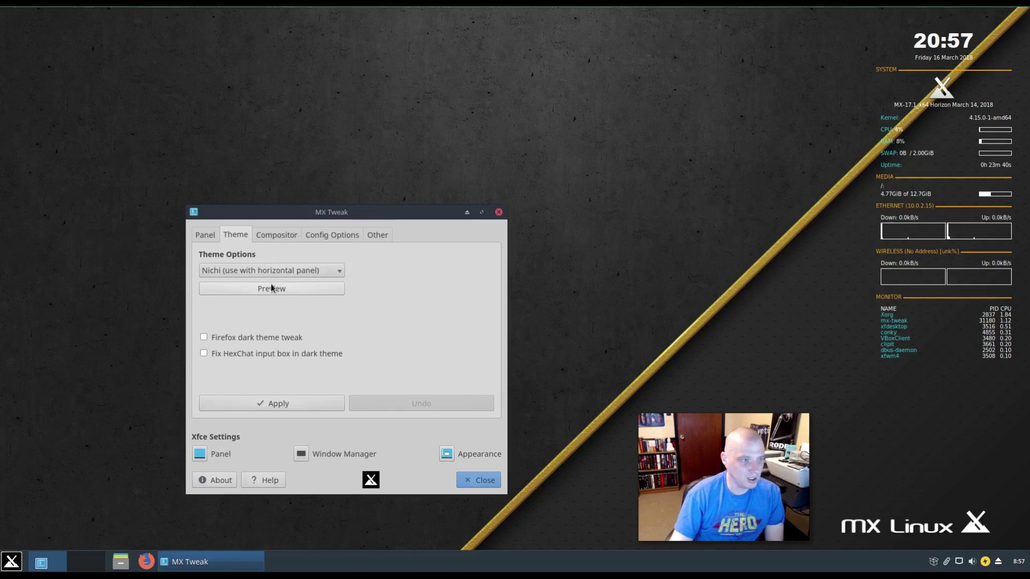
{"action": "left_click", "coordinate": [282, 287]}
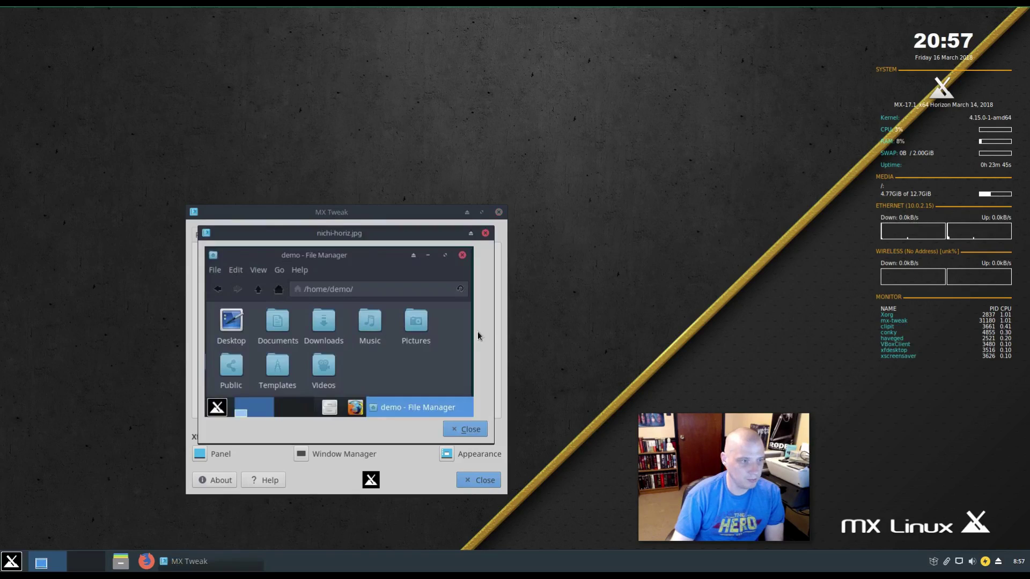
{"action": "left_click", "coordinate": [461, 429]}
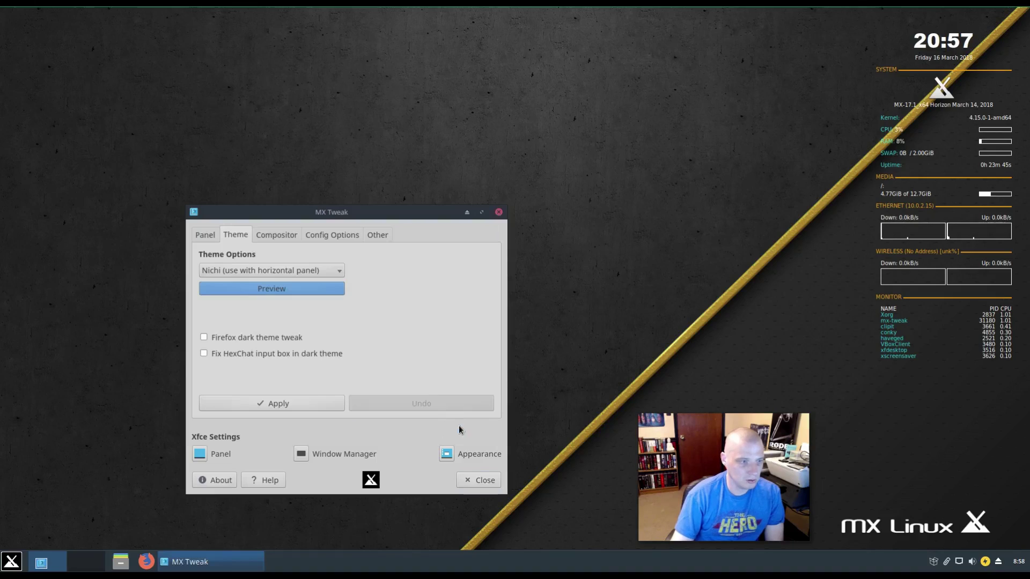
{"action": "left_click", "coordinate": [276, 276]}
{"action": "left_click", "coordinate": [271, 298]}
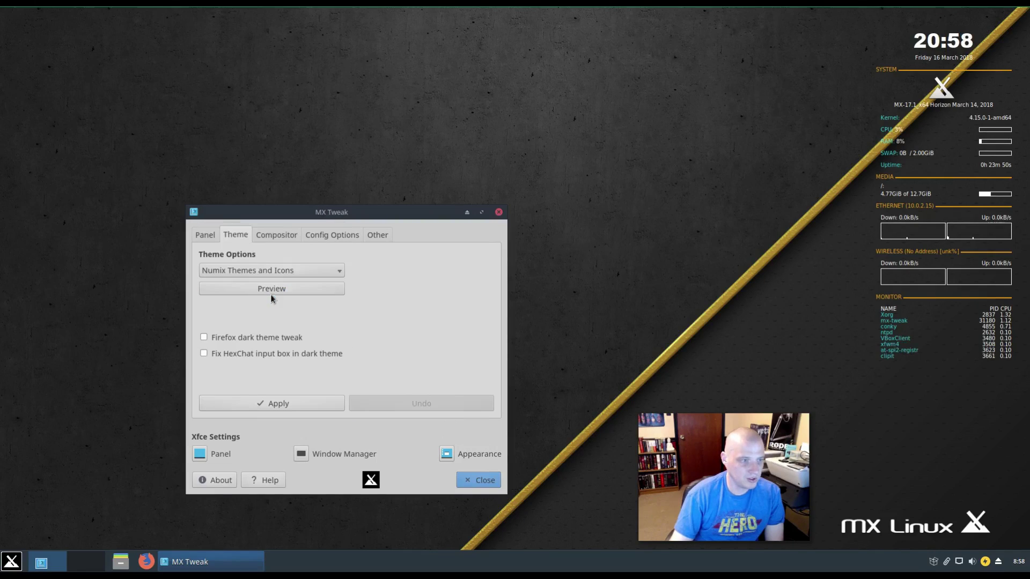
{"action": "left_click", "coordinate": [276, 292]}
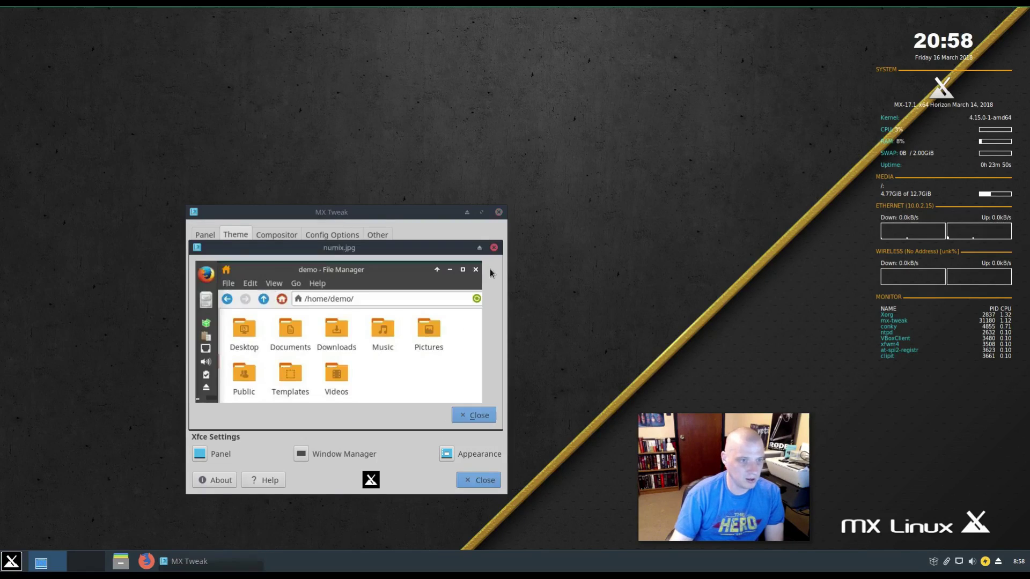
{"action": "left_click", "coordinate": [493, 247]}
{"action": "left_click", "coordinate": [250, 271]}
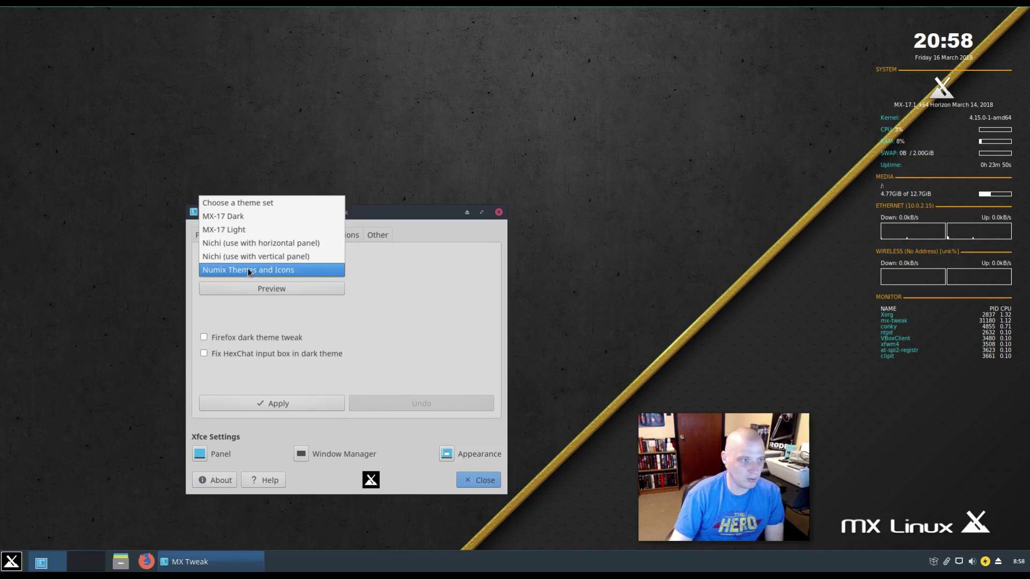
{"action": "left_click", "coordinate": [251, 230]}
{"action": "left_click", "coordinate": [324, 404]}
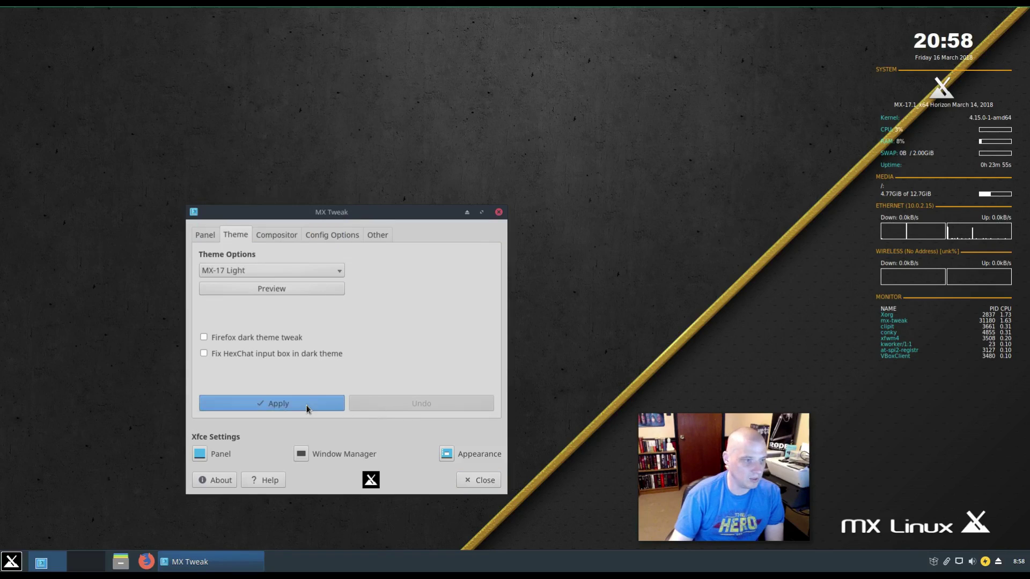
- Apply the Xfwm (Xfce) Compositor, then view the Config Options reset checkboxes
{"action": "left_click", "coordinate": [284, 236]}
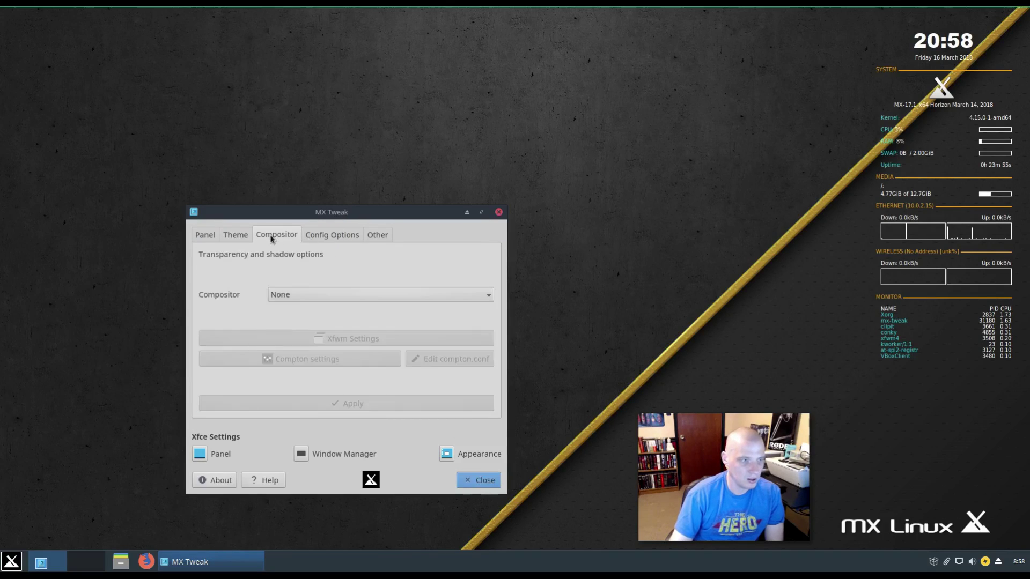
{"action": "left_click", "coordinate": [332, 301]}
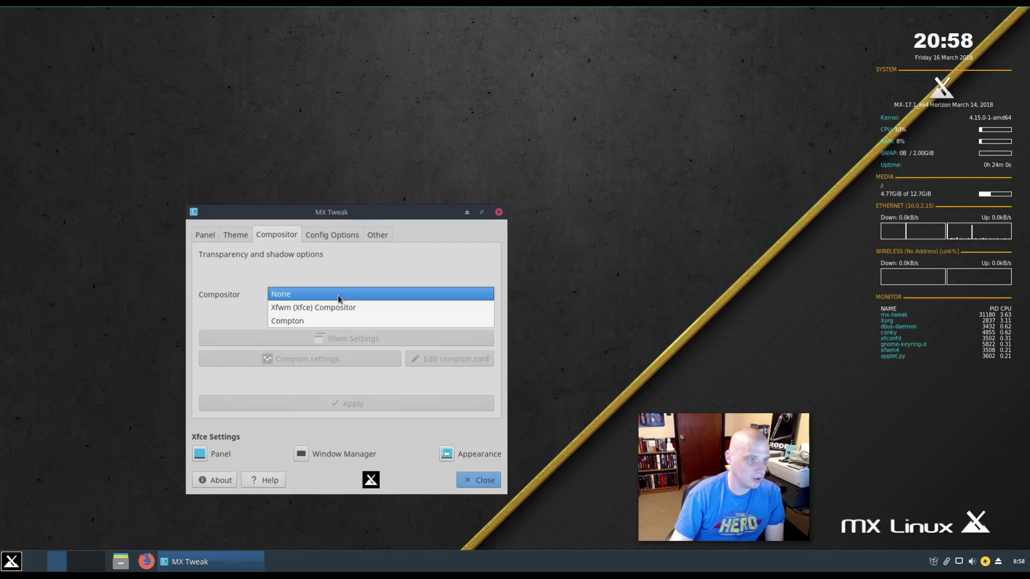
{"action": "left_click", "coordinate": [372, 309]}
{"action": "left_click", "coordinate": [336, 403]}
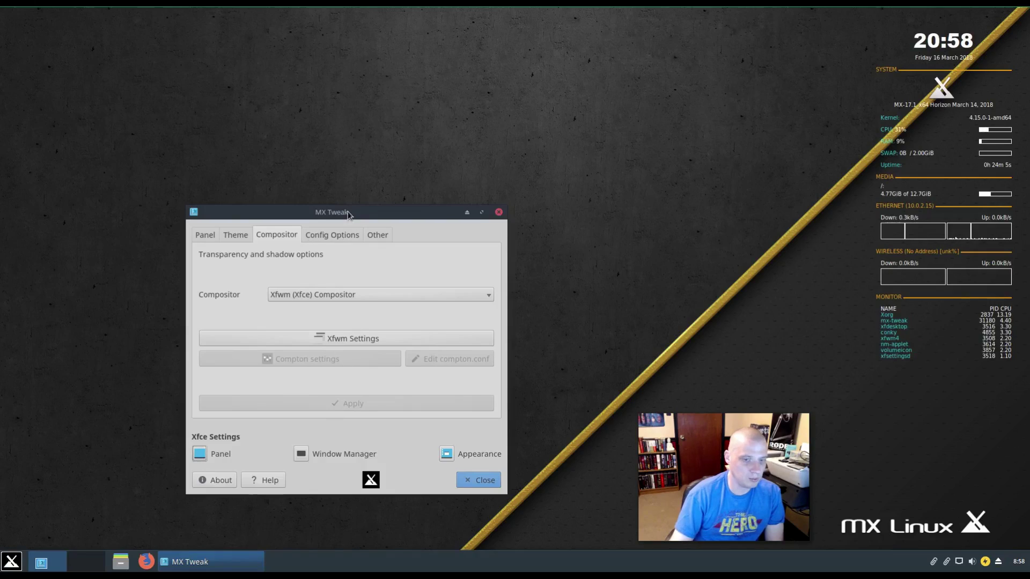
{"action": "left_click_drag", "start_coordinate": [347, 214], "coordinate": [314, 205]}
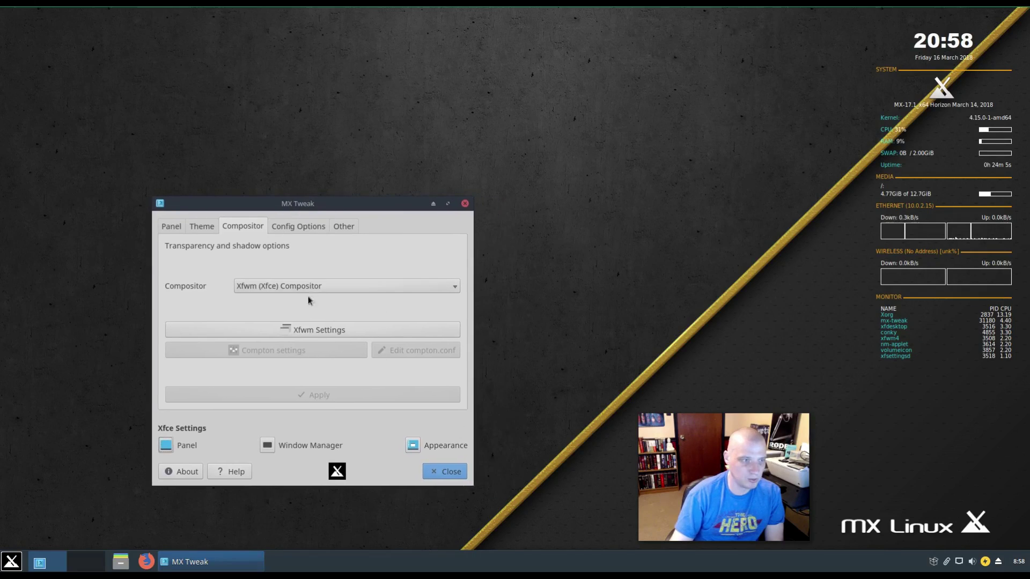
{"action": "left_click", "coordinate": [301, 229]}
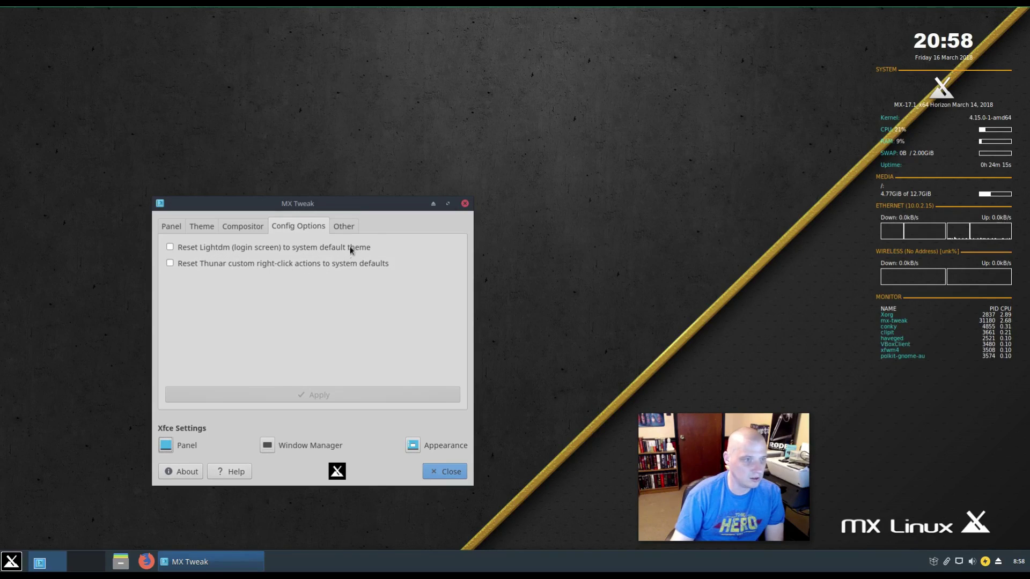
- Look over the Other tab's desktop checkboxes, then close MX Tweak
{"action": "left_click", "coordinate": [344, 226]}
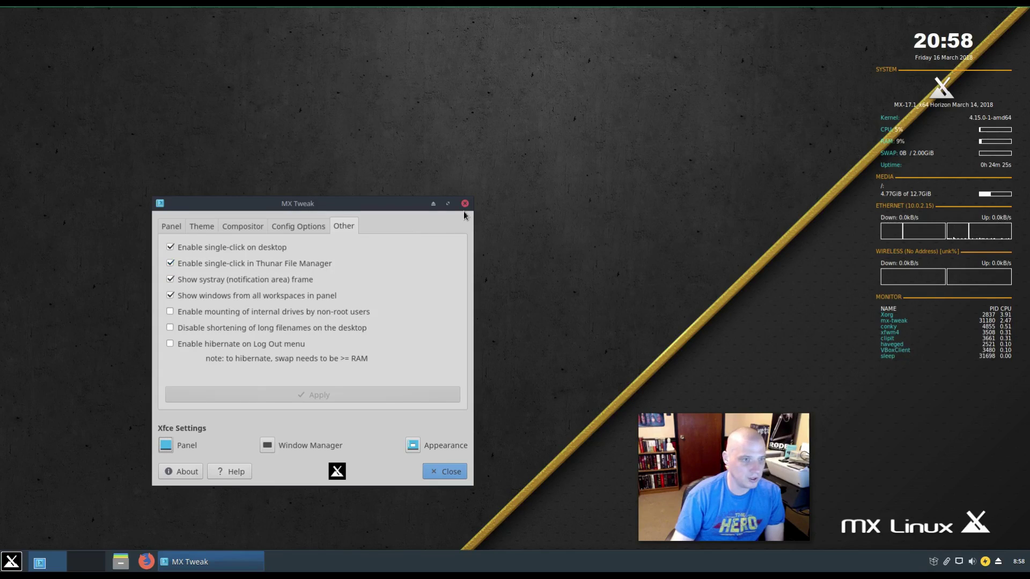
{"action": "left_click", "coordinate": [438, 473]}
- Browse the Whisker Menu's Settings entries, from About Me through MX Time Settings
{"action": "key", "text": "super"}
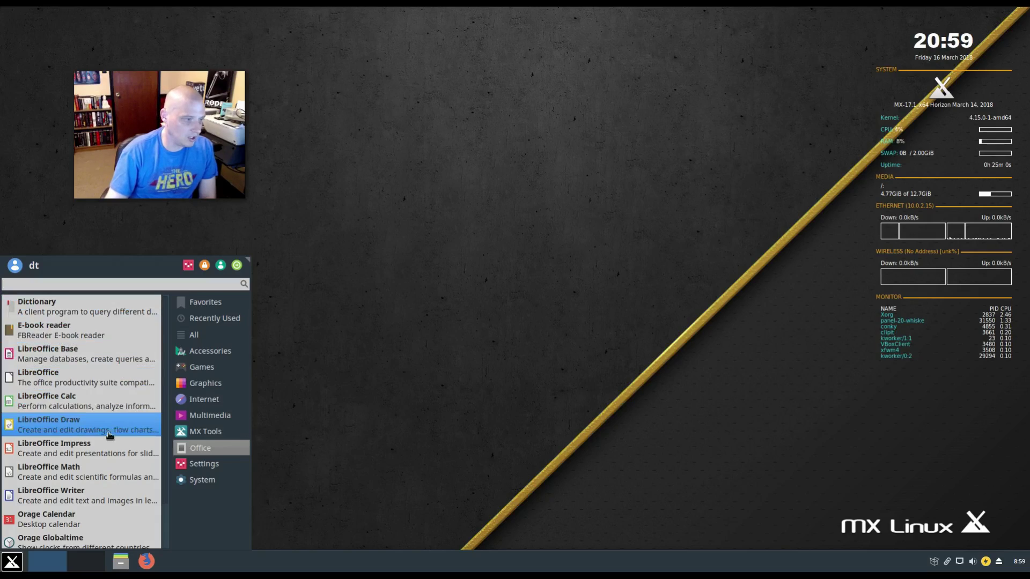
{"action": "scroll", "coordinate": [110, 438], "scroll_direction": "down", "scroll_amount": 2}
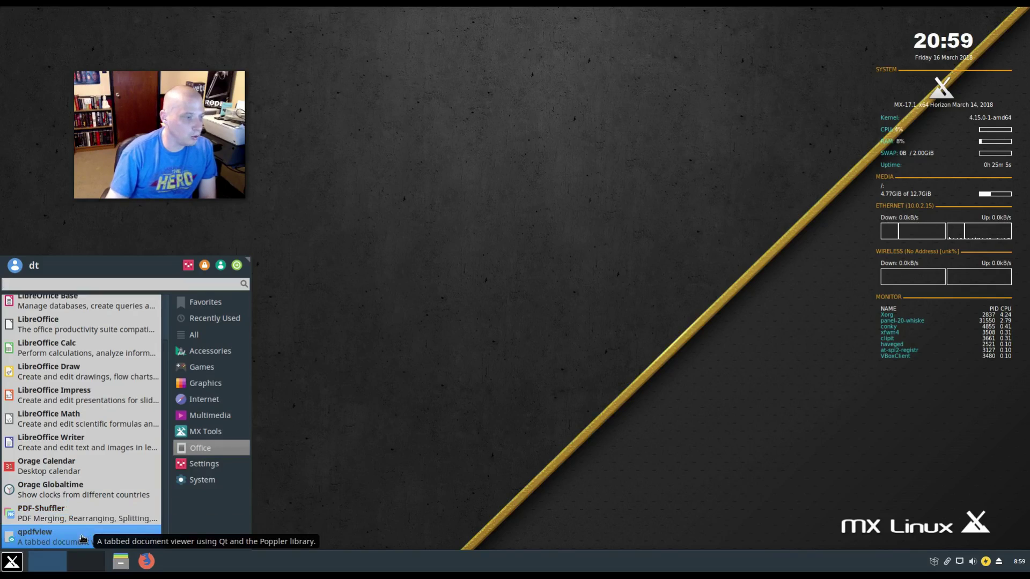
{"action": "mouse_move", "coordinate": [204, 464]}
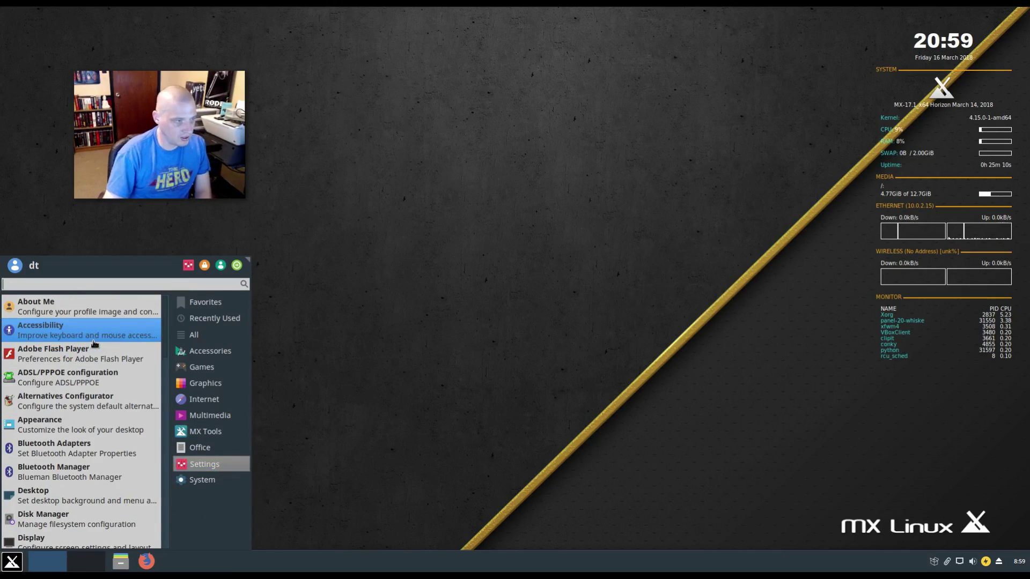
{"action": "scroll", "coordinate": [113, 350], "scroll_direction": "down", "scroll_amount": 5}
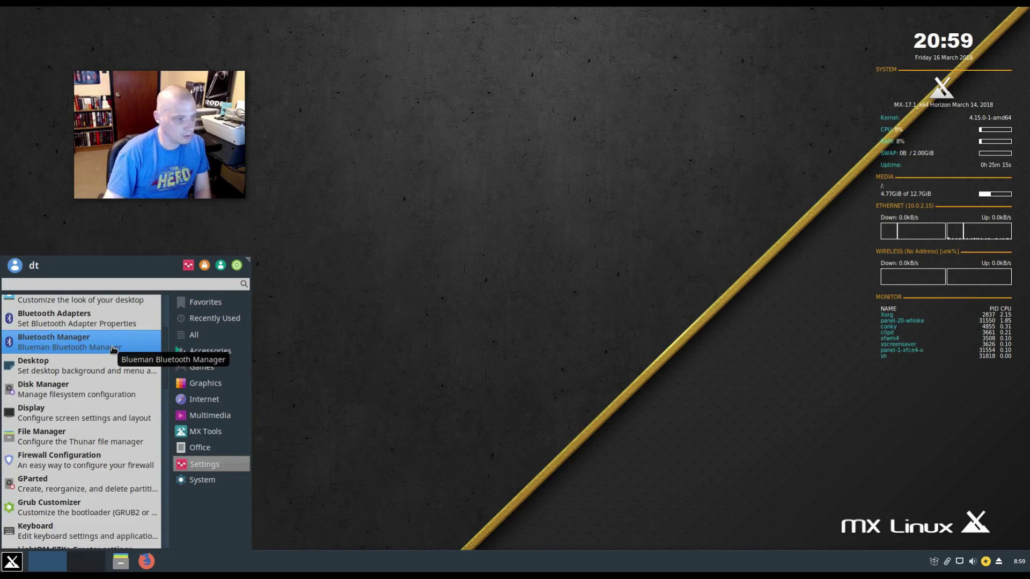
{"action": "scroll", "coordinate": [113, 350], "scroll_direction": "down", "scroll_amount": 10}
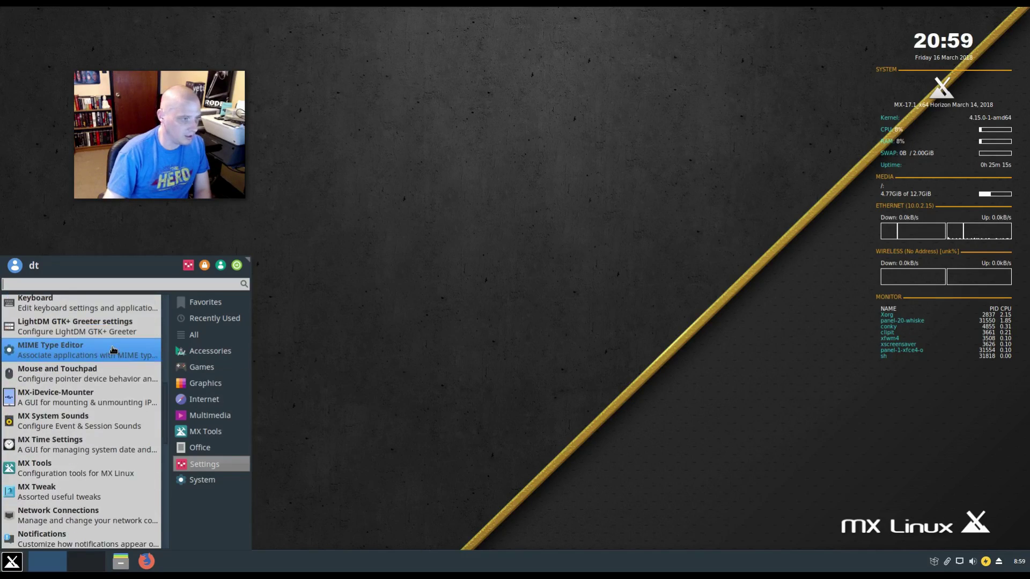
{"action": "scroll", "coordinate": [113, 350], "scroll_direction": "up", "scroll_amount": 4}
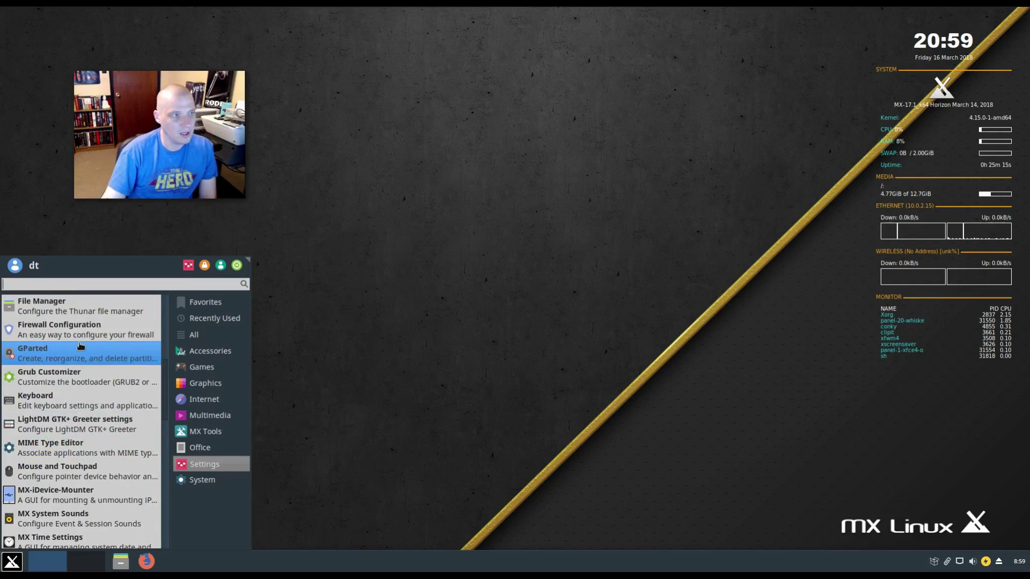
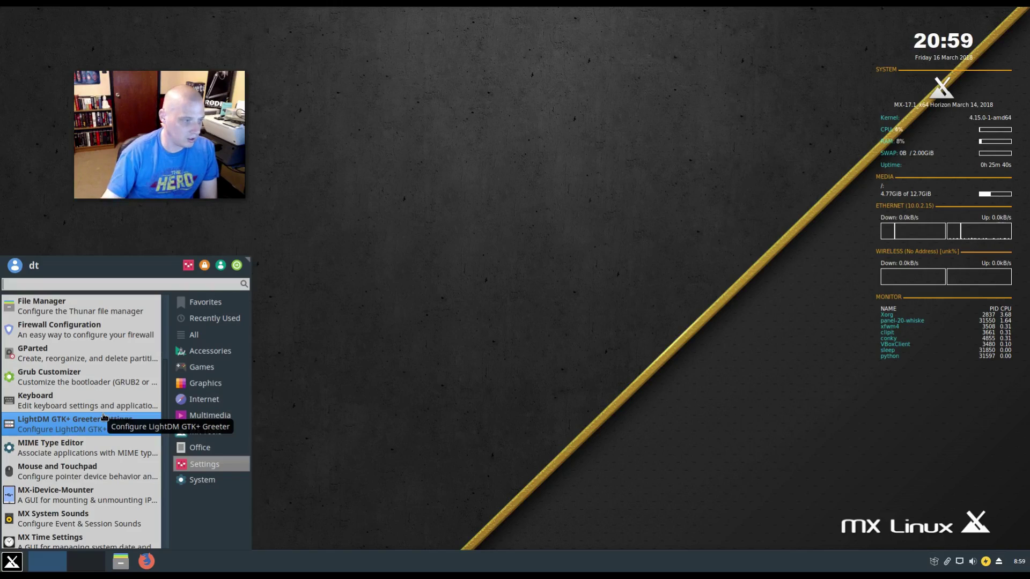
- Scroll the Settings entries, then list the System category: Bulk Rename, Conky Toggle, GParted, Disk Manager
{"action": "scroll", "coordinate": [93, 420], "scroll_direction": "down", "scroll_amount": 10}
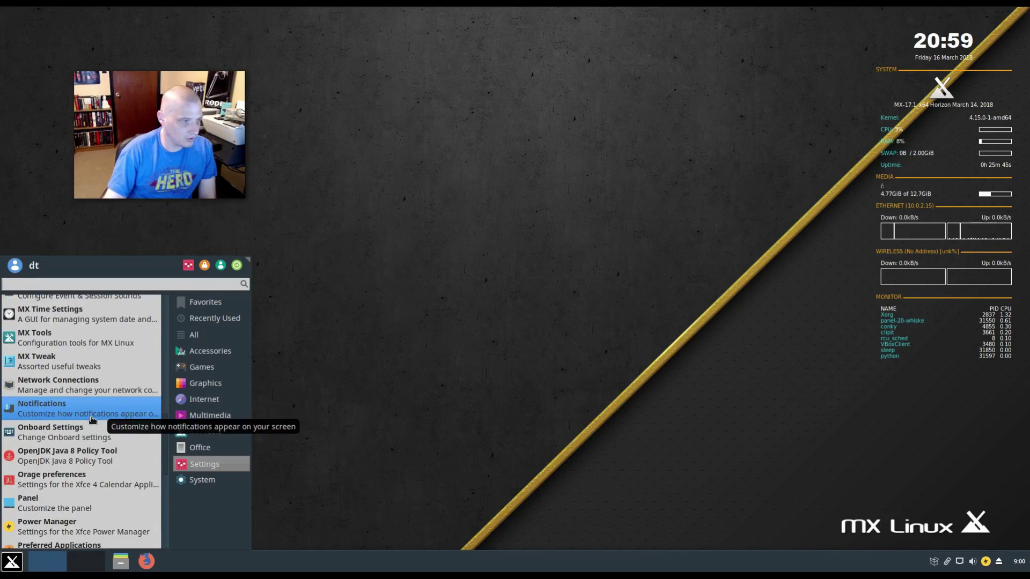
{"action": "scroll", "coordinate": [92, 420], "scroll_direction": "down", "scroll_amount": 2}
{"action": "scroll", "coordinate": [92, 420], "scroll_direction": "up", "scroll_amount": 5}
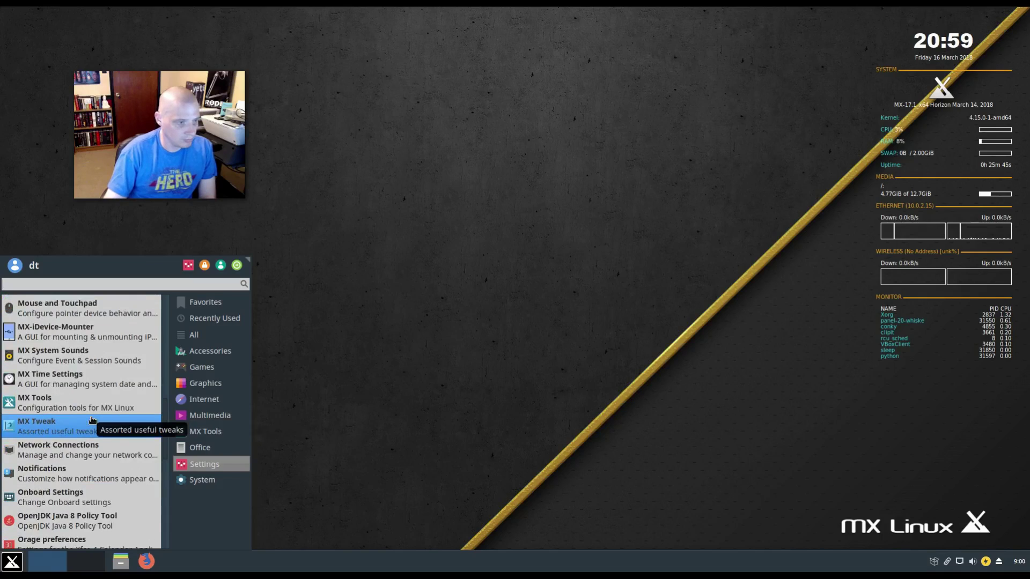
{"action": "scroll", "coordinate": [93, 420], "scroll_direction": "up", "scroll_amount": 20}
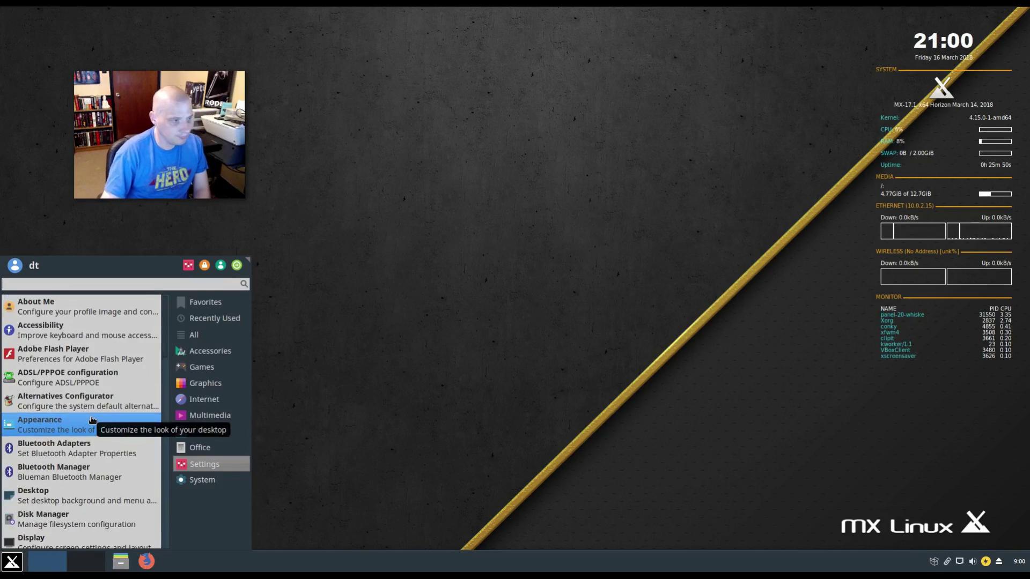
{"action": "left_click", "coordinate": [211, 483]}
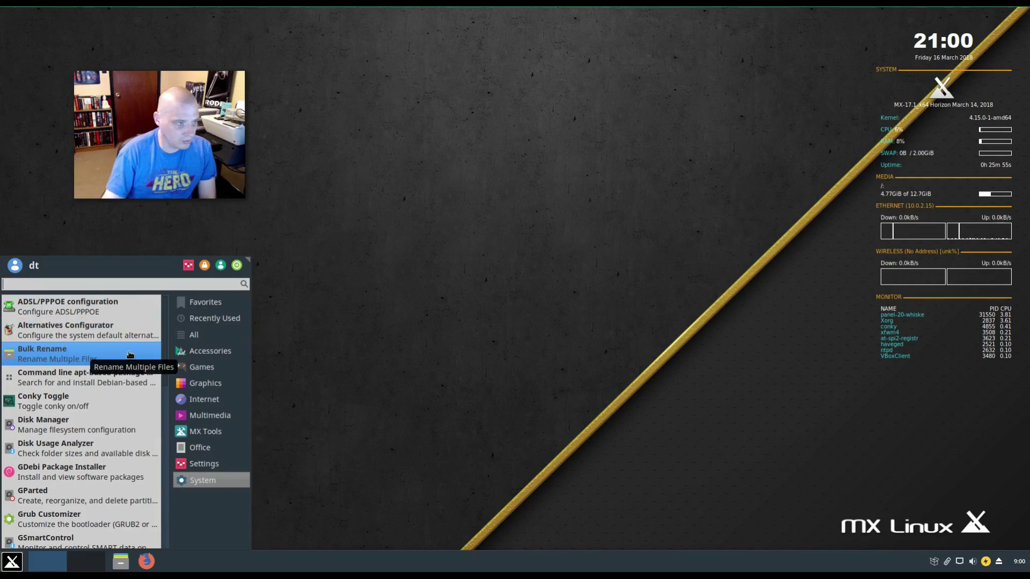
{"action": "left_click", "coordinate": [129, 333]}
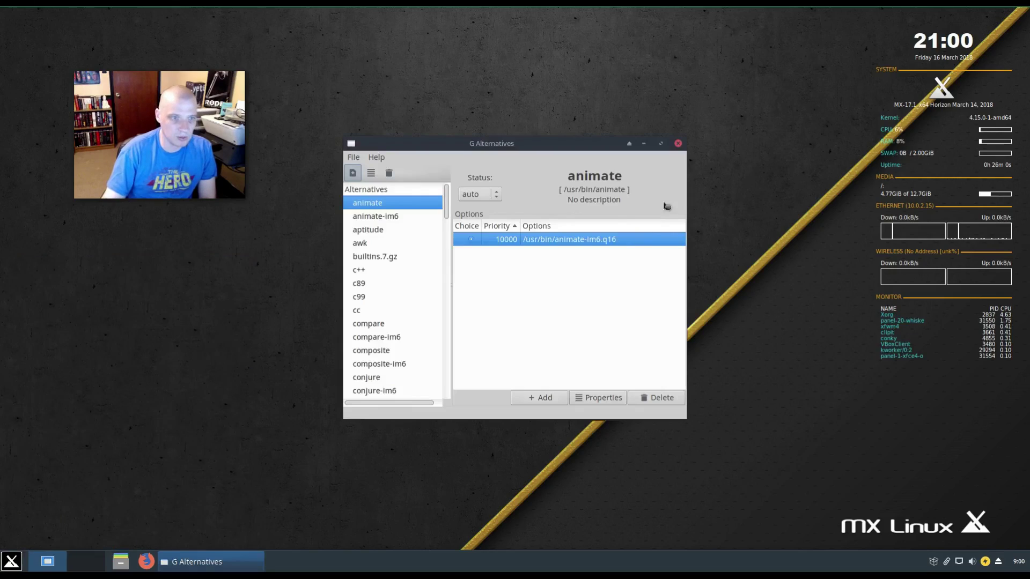
{"action": "left_click", "coordinate": [678, 143]}
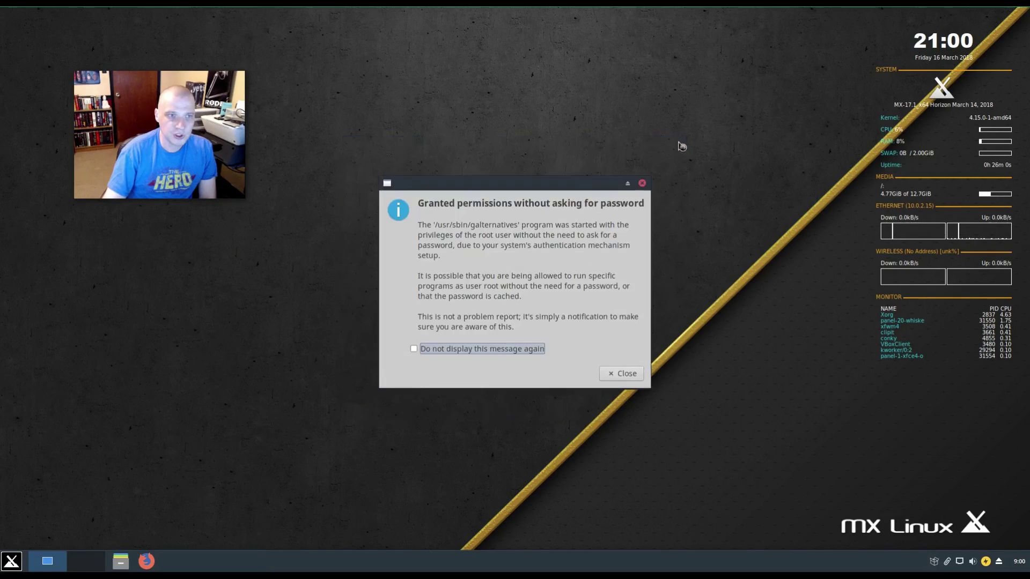
{"action": "left_click", "coordinate": [643, 183]}
{"action": "key", "text": "ctrl+Escape"}
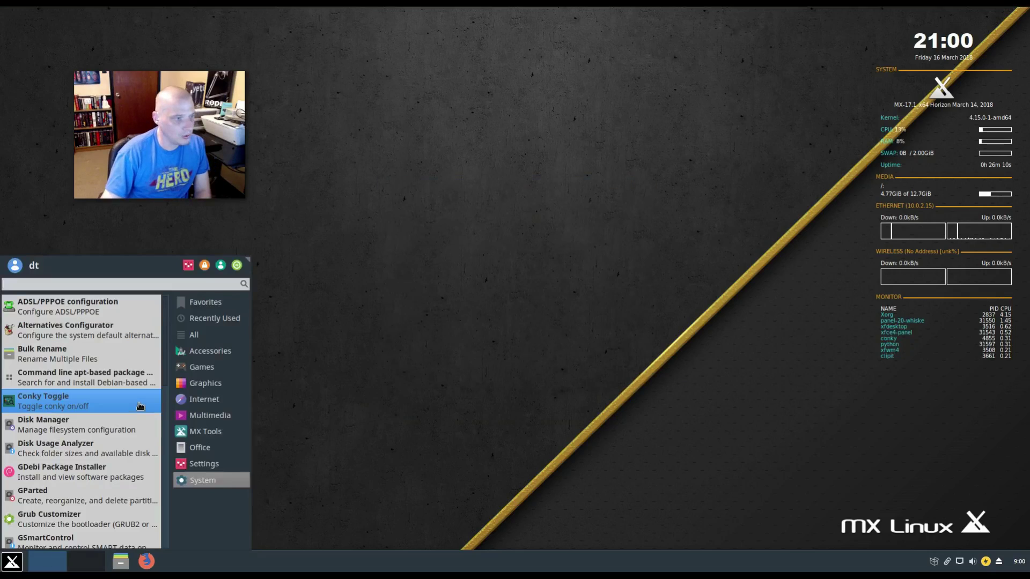
{"action": "left_click", "coordinate": [89, 467]}
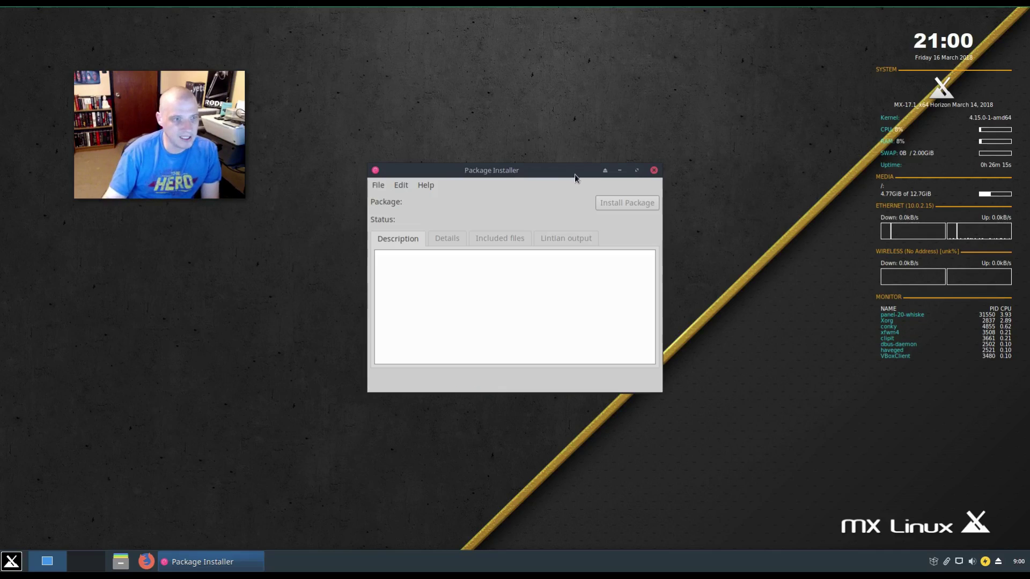
{"action": "left_click", "coordinate": [654, 170]}
{"action": "key", "text": "ctrl+Escape"}
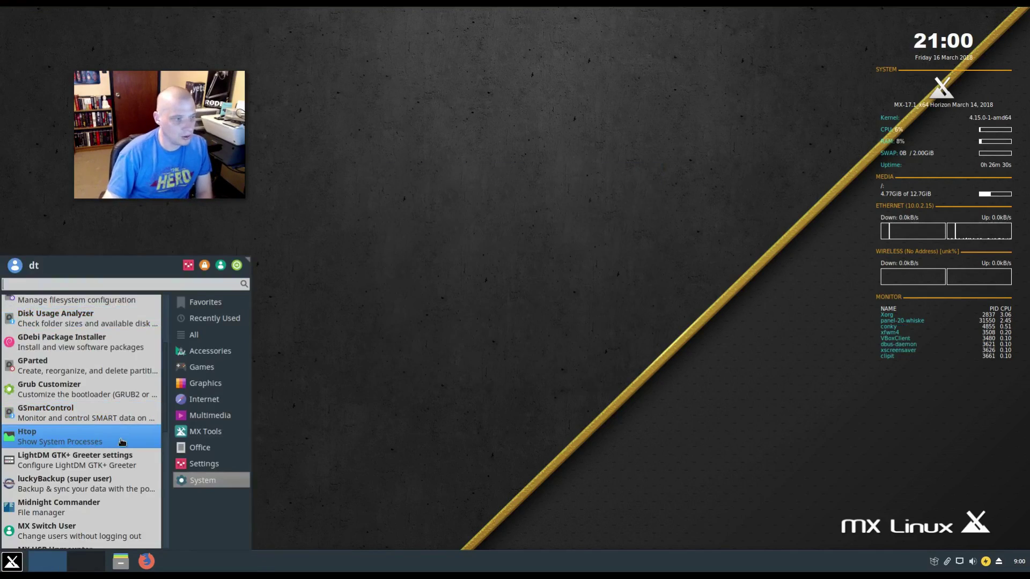
- Launch htop, centre its terminal window, review the running processes, then close it
{"action": "left_click", "coordinate": [119, 441]}
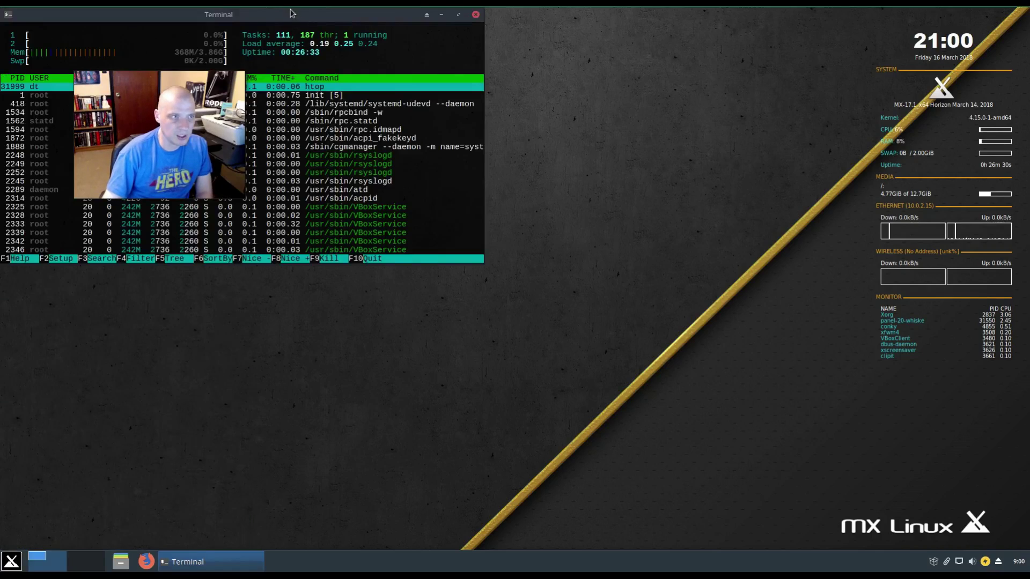
{"action": "left_click_drag", "start_coordinate": [291, 13], "coordinate": [598, 94]}
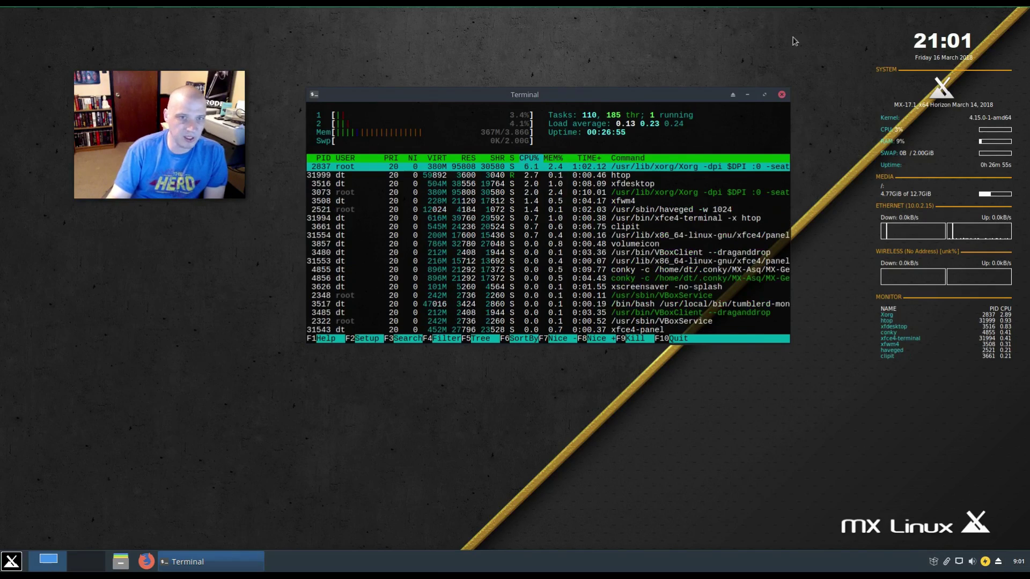
{"action": "left_click", "coordinate": [781, 95]}
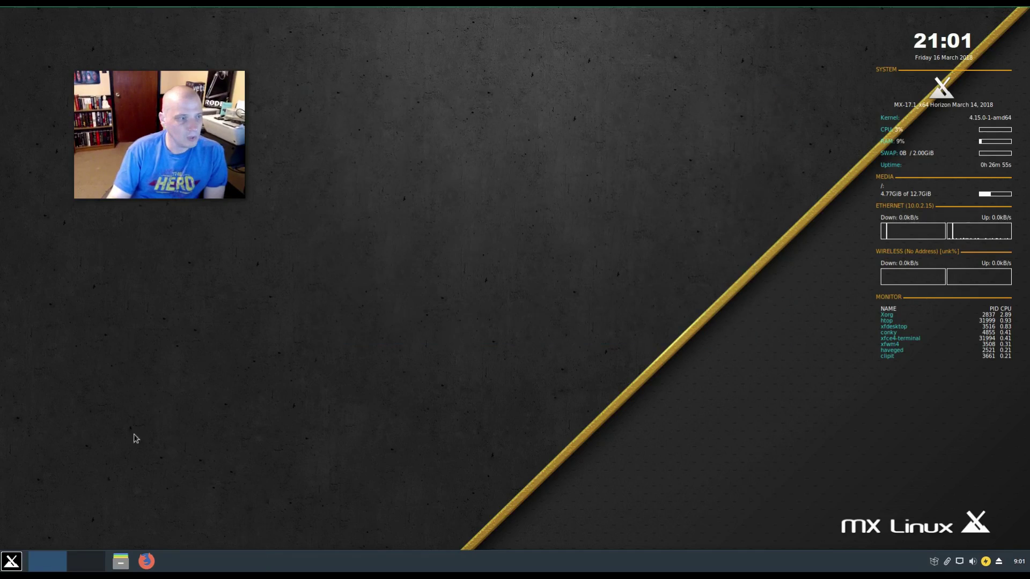
- Launch Synaptic Package Manager from the System category, authenticating with the root password
{"action": "left_click", "coordinate": [12, 561]}
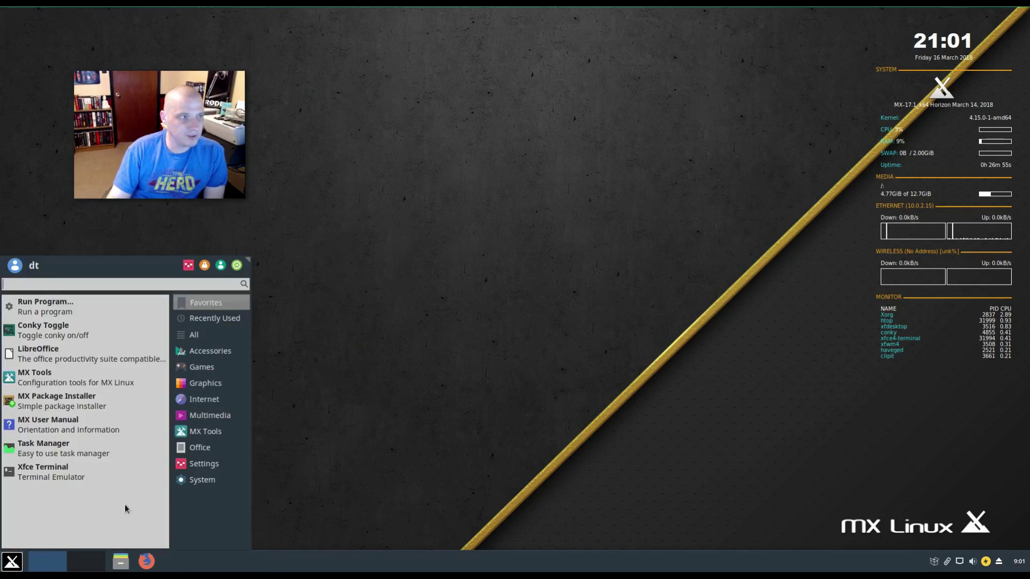
{"action": "left_click", "coordinate": [212, 404]}
{"action": "left_click", "coordinate": [197, 482]}
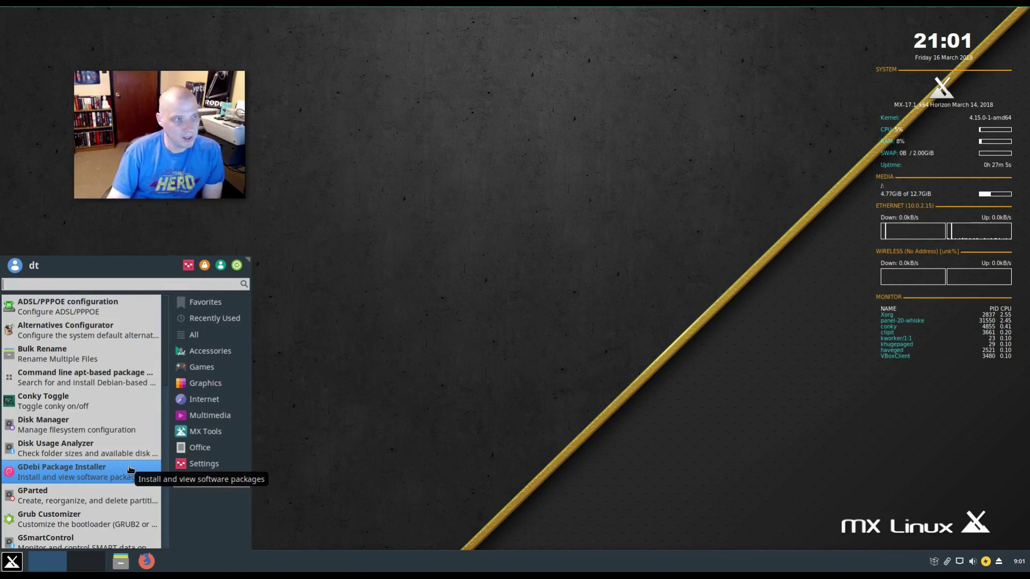
{"action": "scroll", "coordinate": [129, 470], "scroll_direction": "down", "scroll_amount": 5}
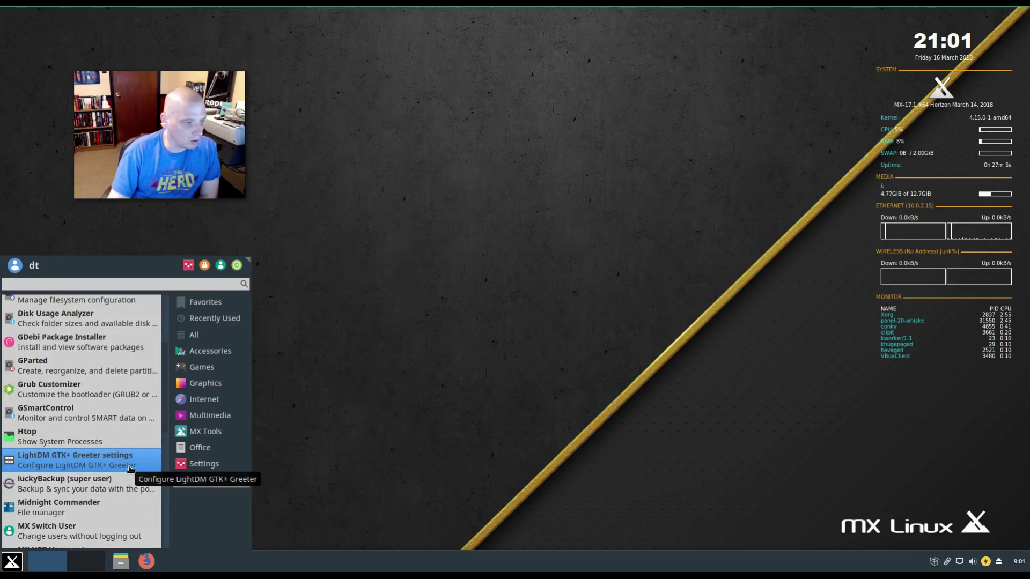
{"action": "scroll", "coordinate": [129, 470], "scroll_direction": "down", "scroll_amount": 1}
{"action": "scroll", "coordinate": [69, 379], "scroll_direction": "down", "scroll_amount": 9}
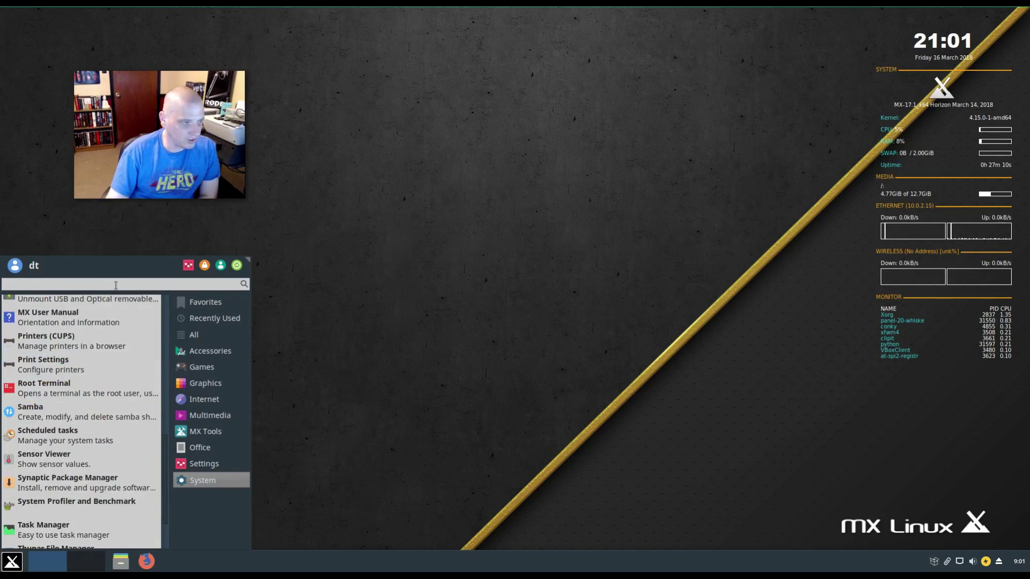
{"action": "scroll", "coordinate": [115, 371], "scroll_direction": "down", "scroll_amount": 3}
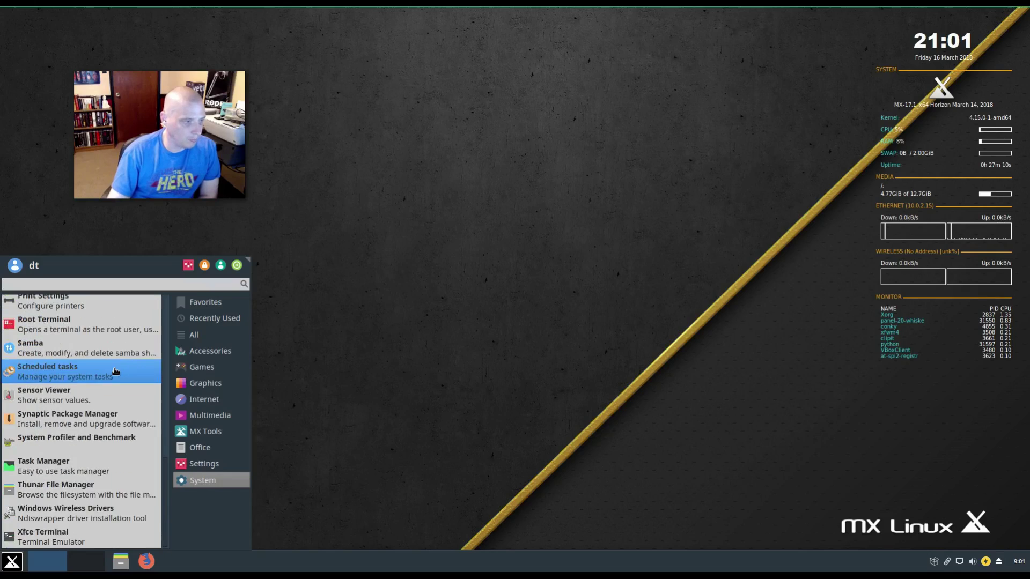
{"action": "left_click", "coordinate": [134, 420]}
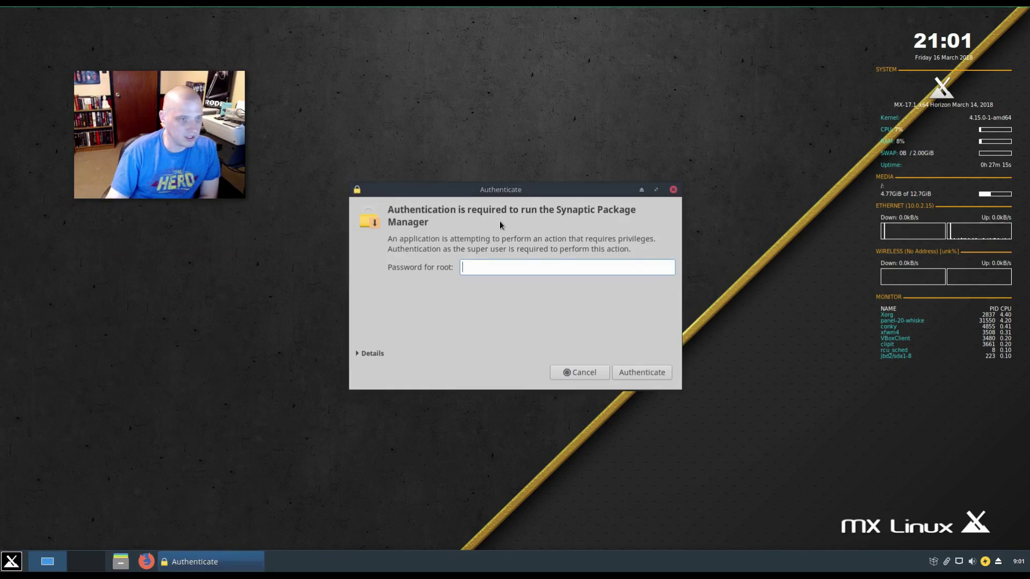
{"action": "type", "text": "••"}
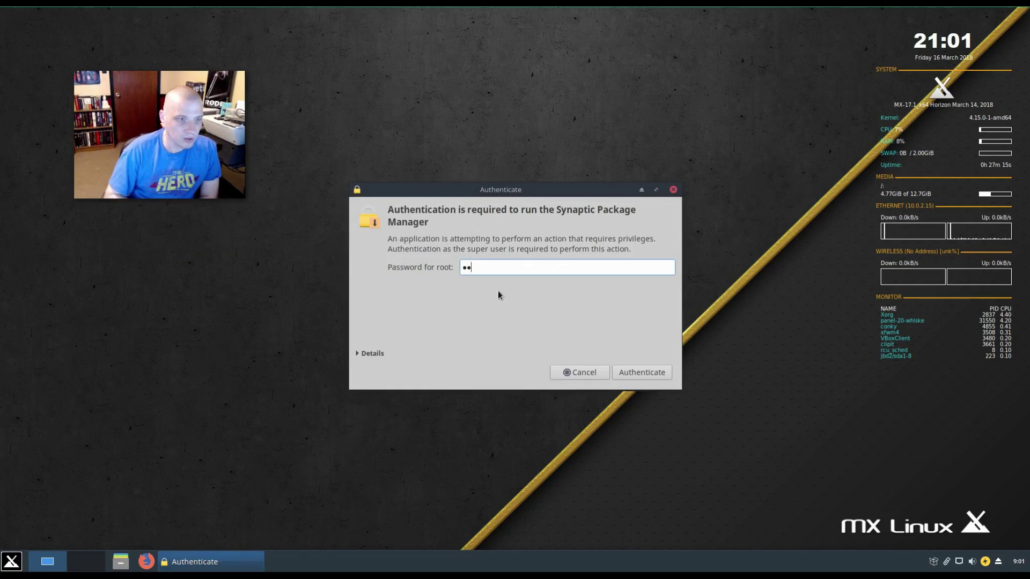
{"action": "type", "text": "••"}
{"action": "key", "text": "Return"}
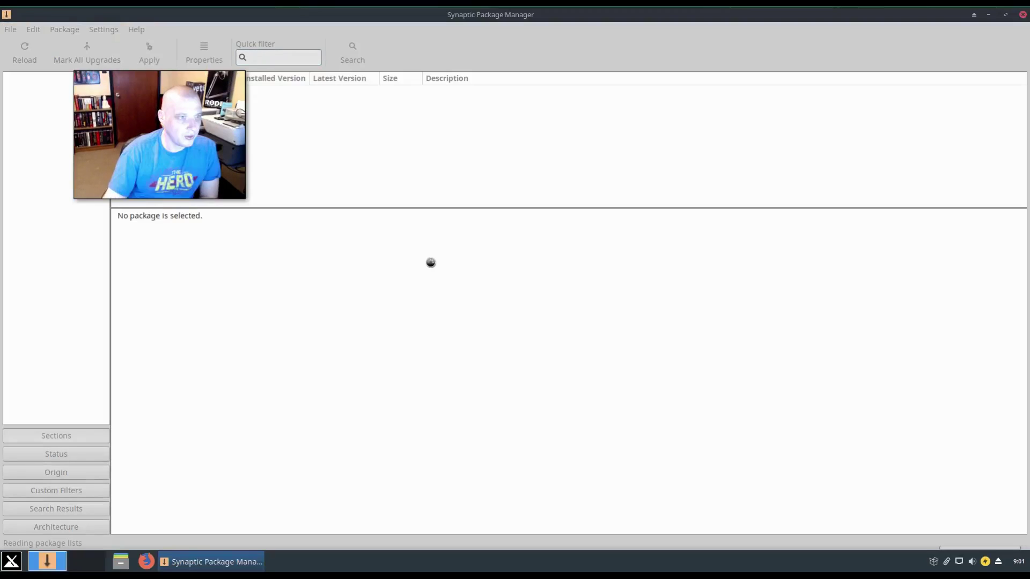
- Restore the maximized Synaptic window to a smaller size and centre it on screen
{"action": "double_click", "coordinate": [628, 14]}
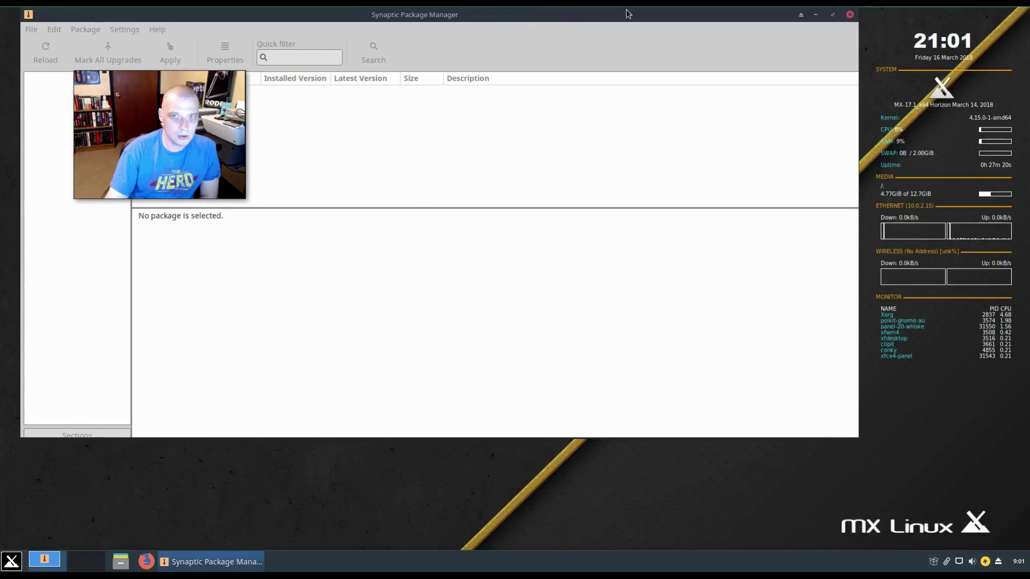
{"action": "left_click_drag", "start_coordinate": [691, 43], "coordinate": [807, 94]}
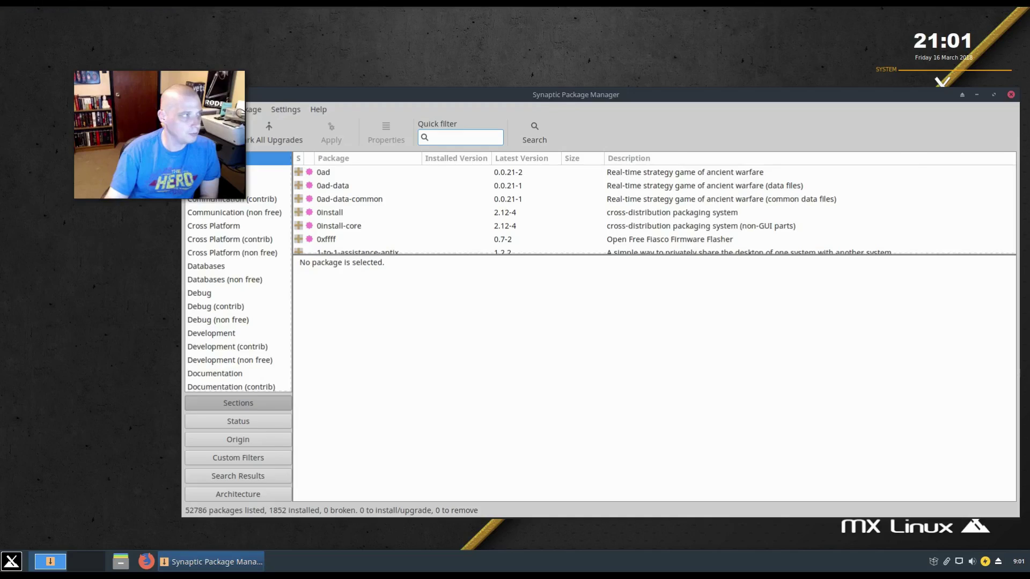
{"action": "double_click", "coordinate": [1018, 95]}
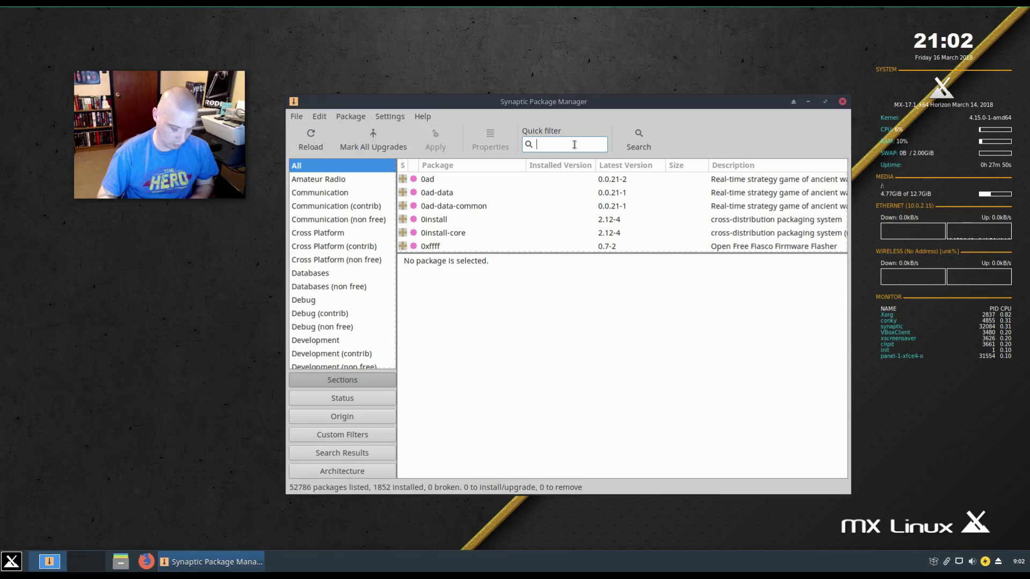
- Search 'rang', mark ranger for installation, apply the changes, then close Synaptic
{"action": "type", "text": "ranger"}
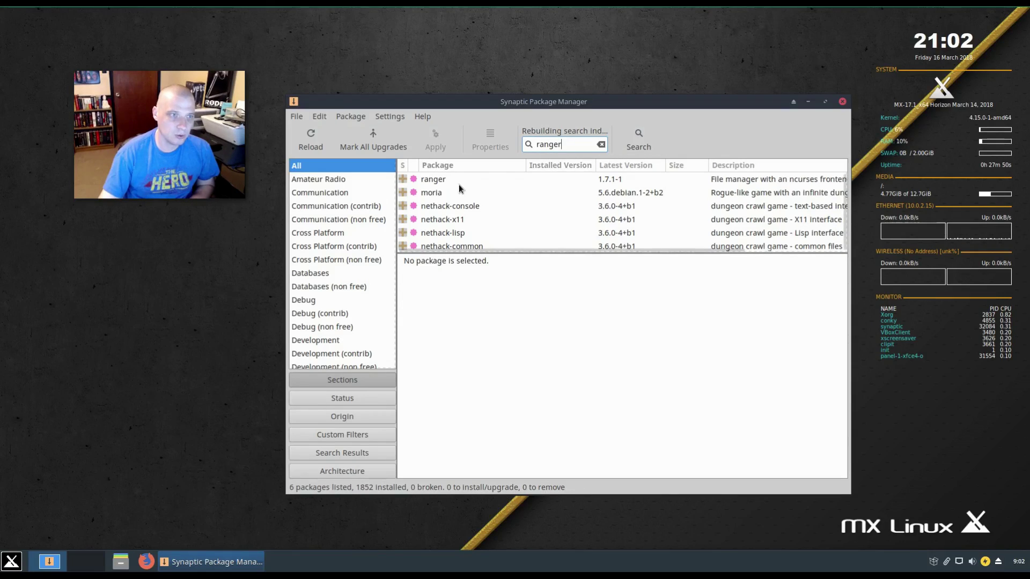
{"action": "left_click", "coordinate": [404, 179]}
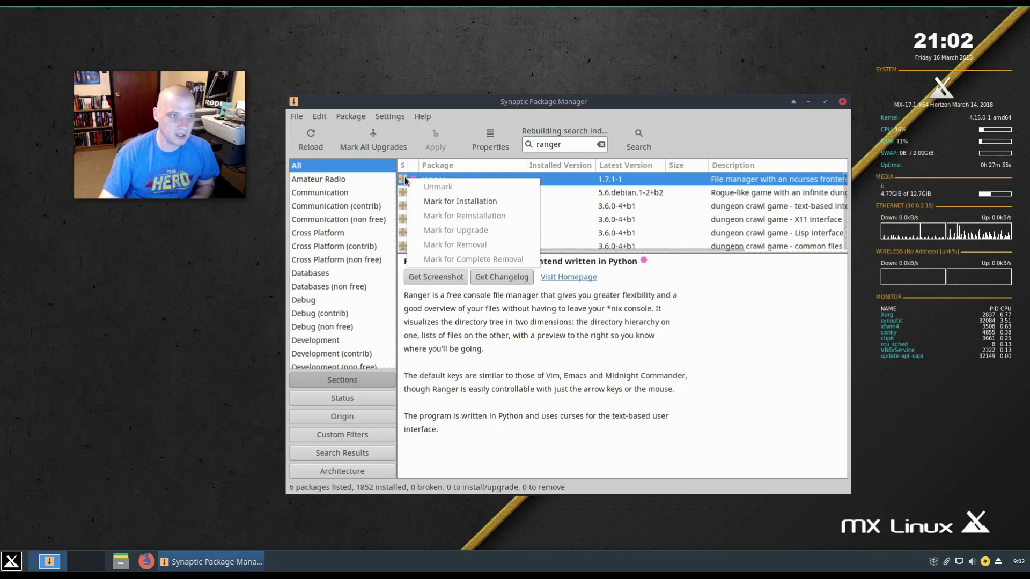
{"action": "left_click", "coordinate": [506, 207]}
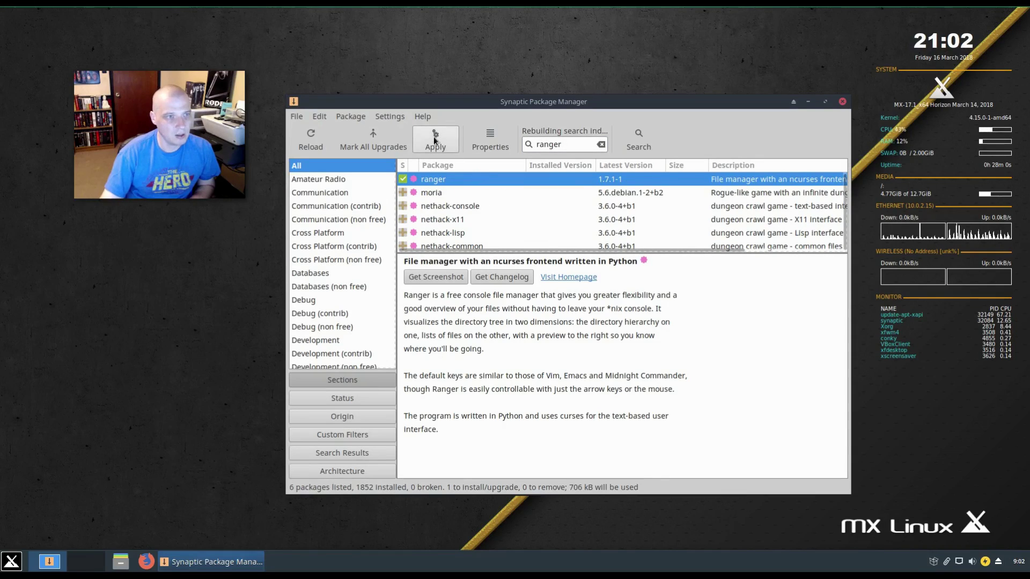
{"action": "left_click", "coordinate": [435, 140]}
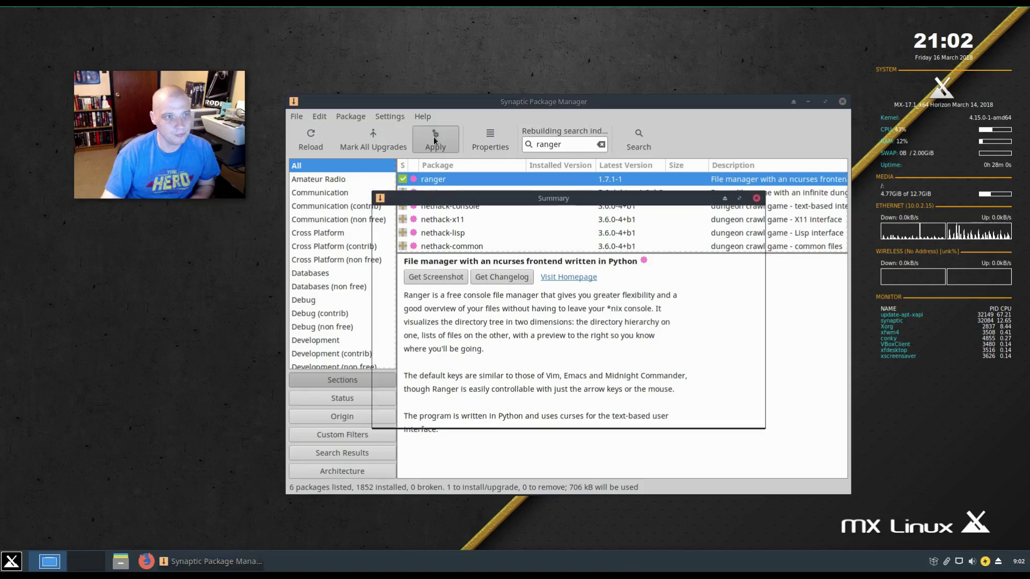
{"action": "double_click", "coordinate": [420, 261]}
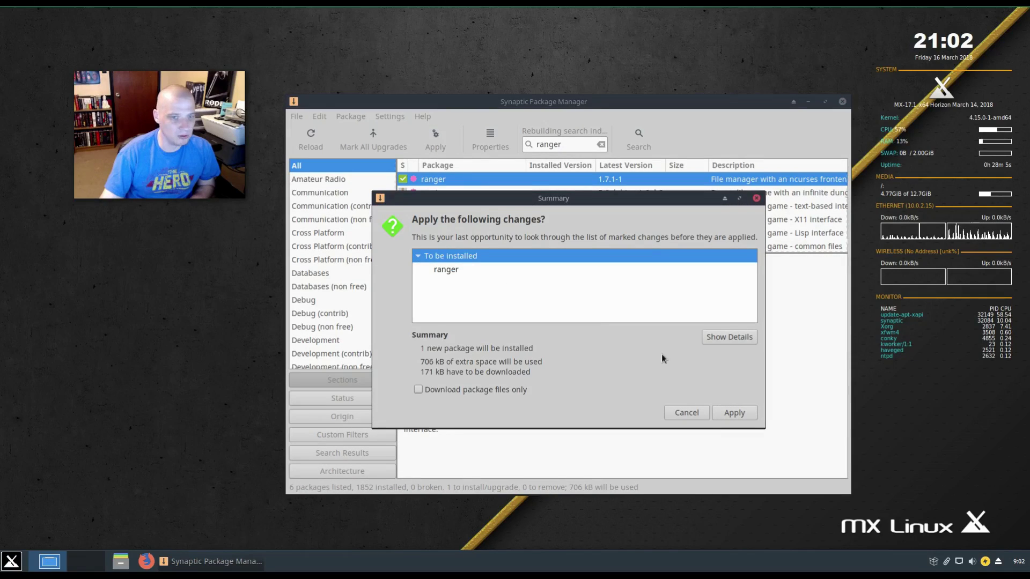
{"action": "left_click", "coordinate": [739, 415]}
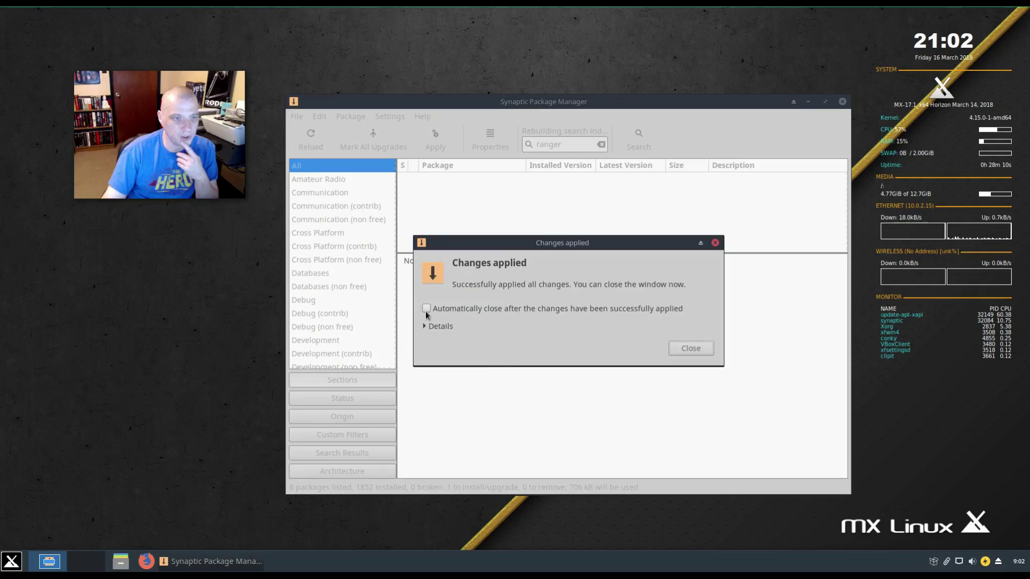
{"action": "left_click", "coordinate": [691, 349]}
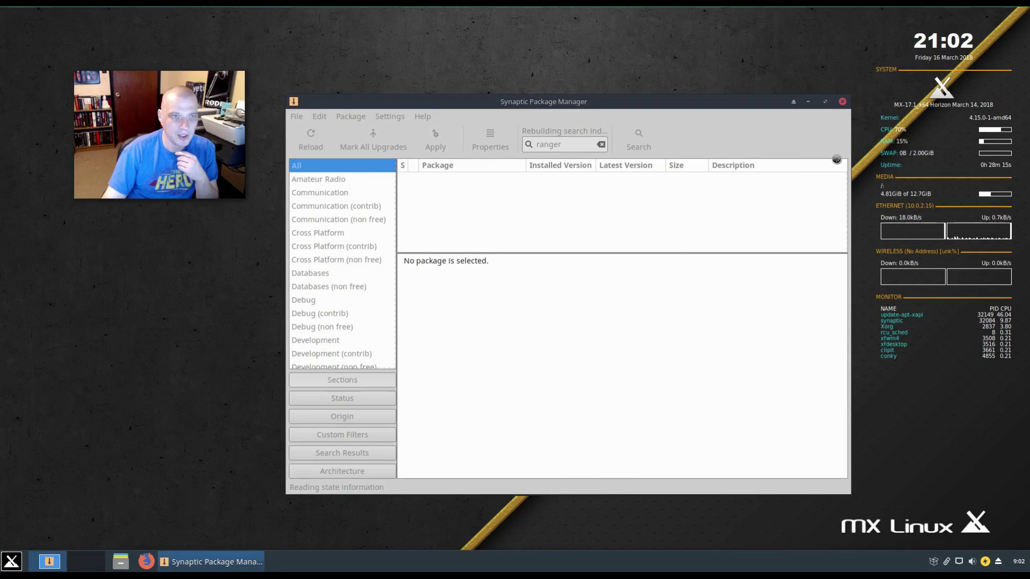
{"action": "left_click", "coordinate": [843, 102]}
{"action": "left_click", "coordinate": [12, 561]}
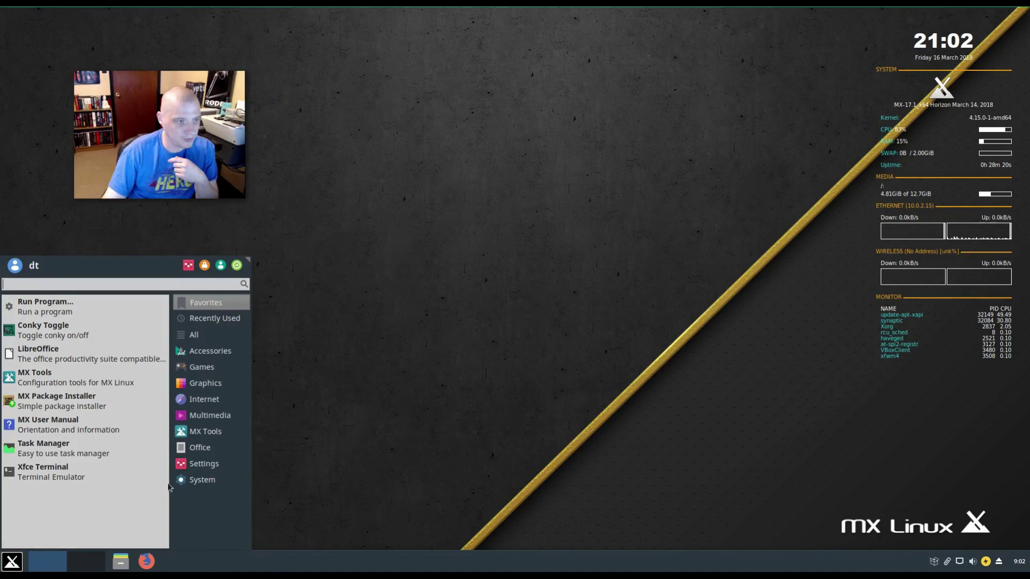
{"action": "left_click", "coordinate": [204, 399]}
{"action": "left_click", "coordinate": [210, 352]}
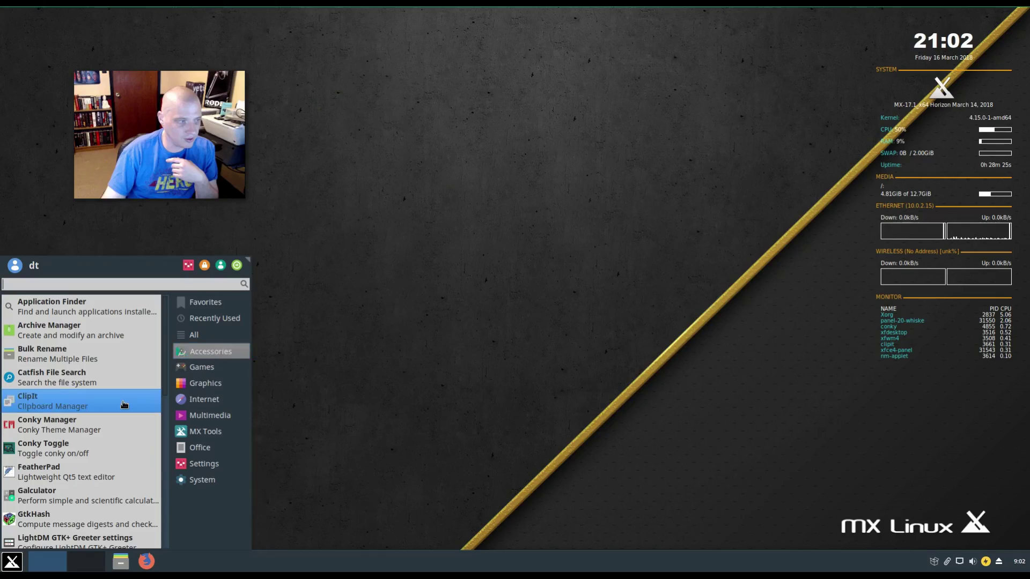
{"action": "scroll", "coordinate": [124, 404], "scroll_direction": "down", "scroll_amount": 10}
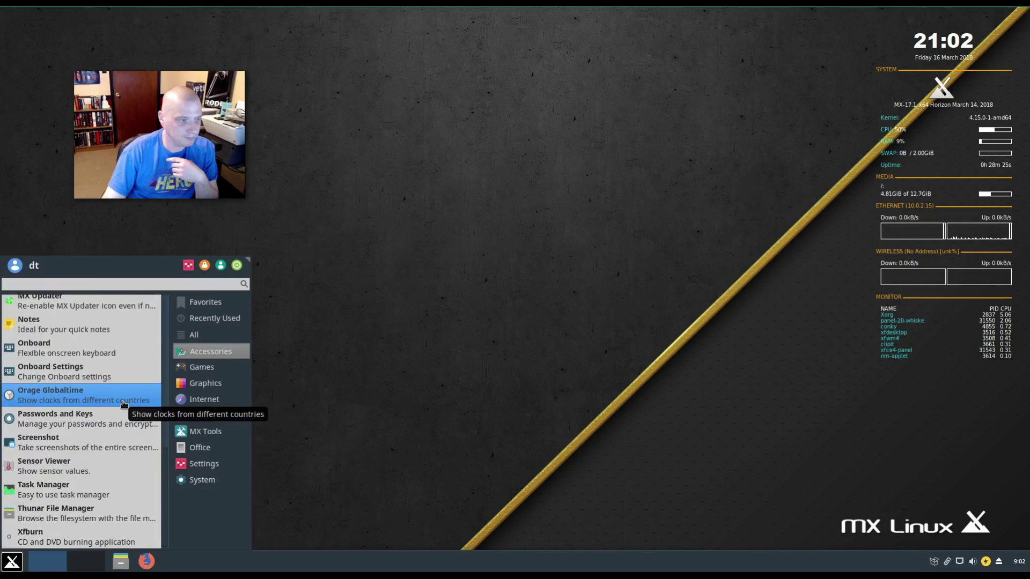
{"action": "left_click", "coordinate": [203, 463]}
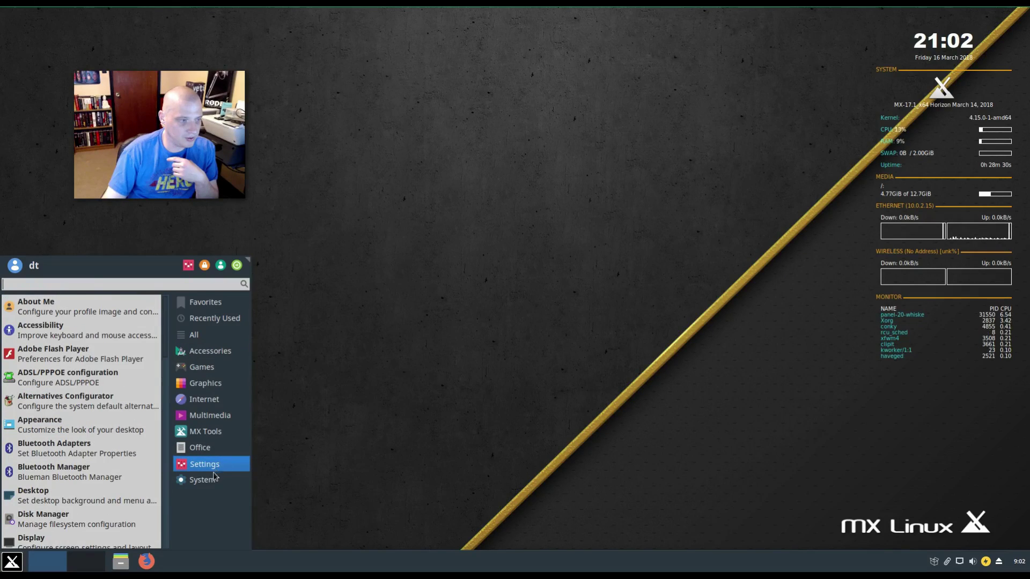
{"action": "left_click", "coordinate": [211, 481]}
{"action": "scroll", "coordinate": [95, 440], "scroll_direction": "down", "scroll_amount": 9}
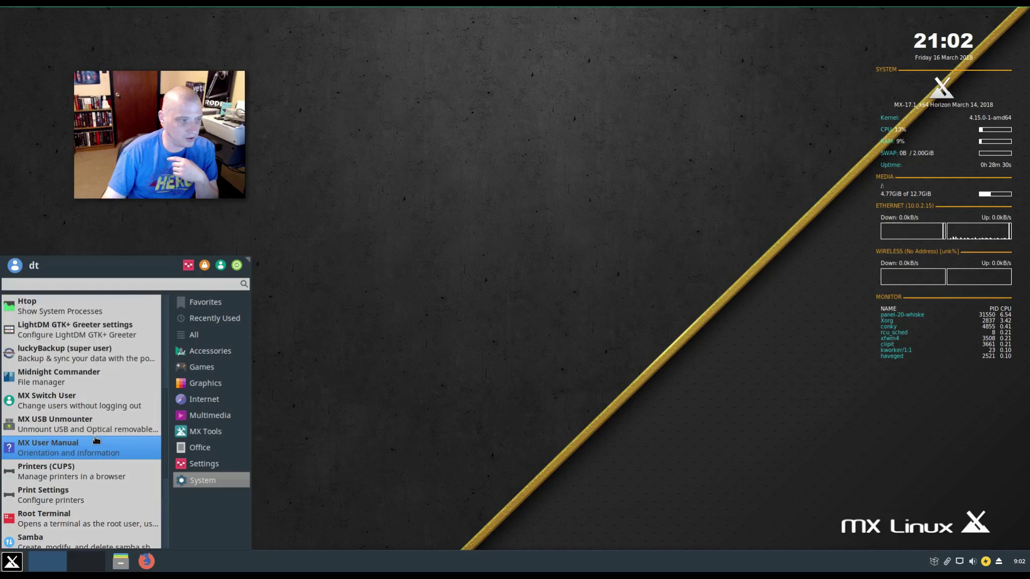
{"action": "scroll", "coordinate": [96, 440], "scroll_direction": "down", "scroll_amount": 4}
{"action": "scroll", "coordinate": [95, 440], "scroll_direction": "up", "scroll_amount": 5}
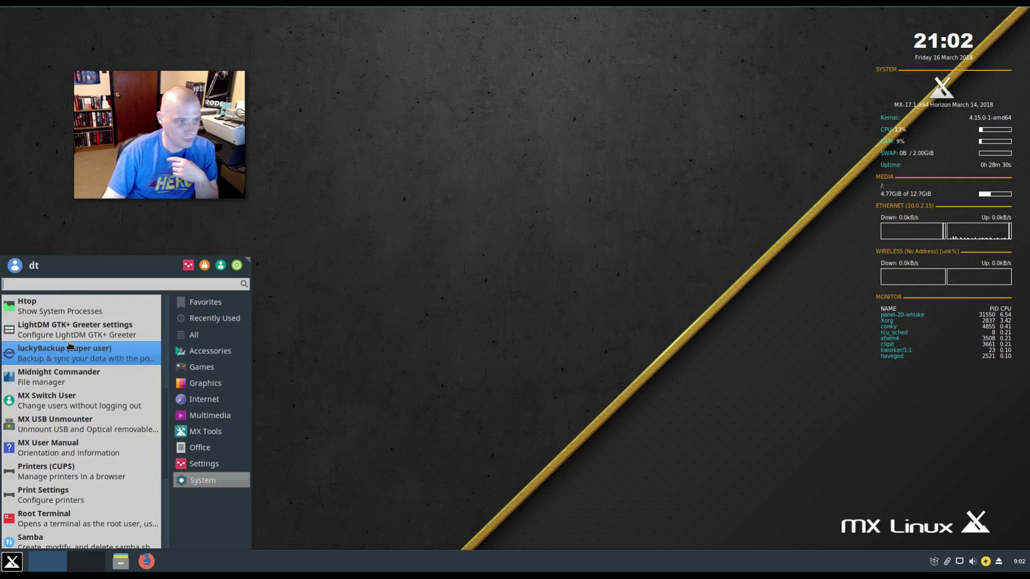
{"action": "type", "text": "ranger"}
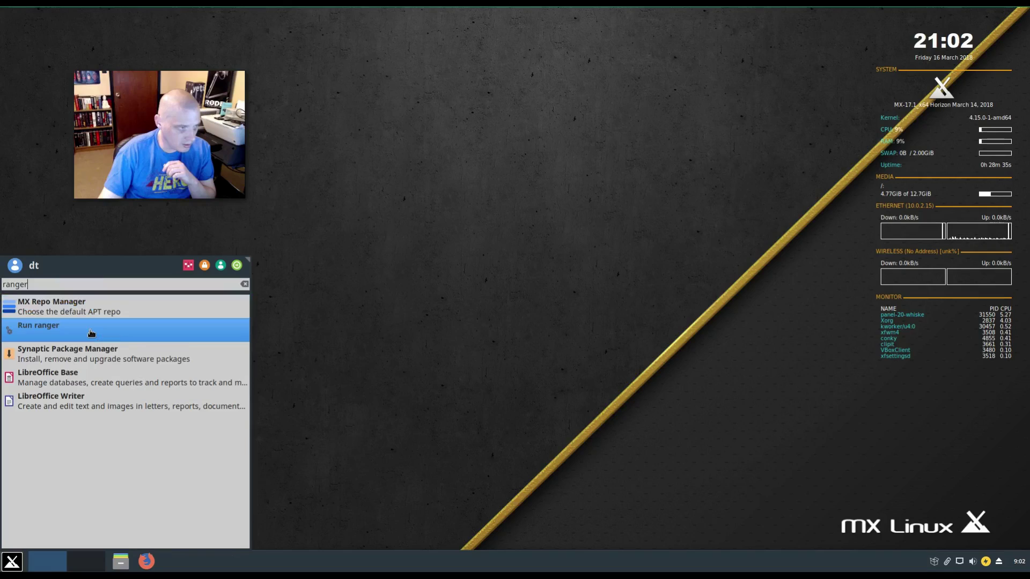
{"action": "left_click", "coordinate": [91, 333]}
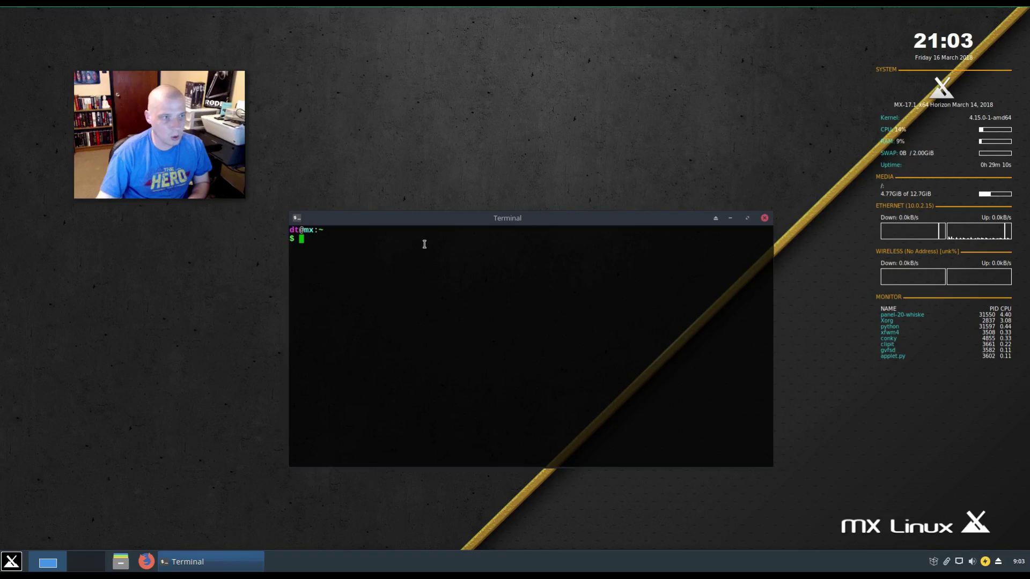
{"action": "type", "text": "ranger"}
{"action": "key", "text": "Return"}
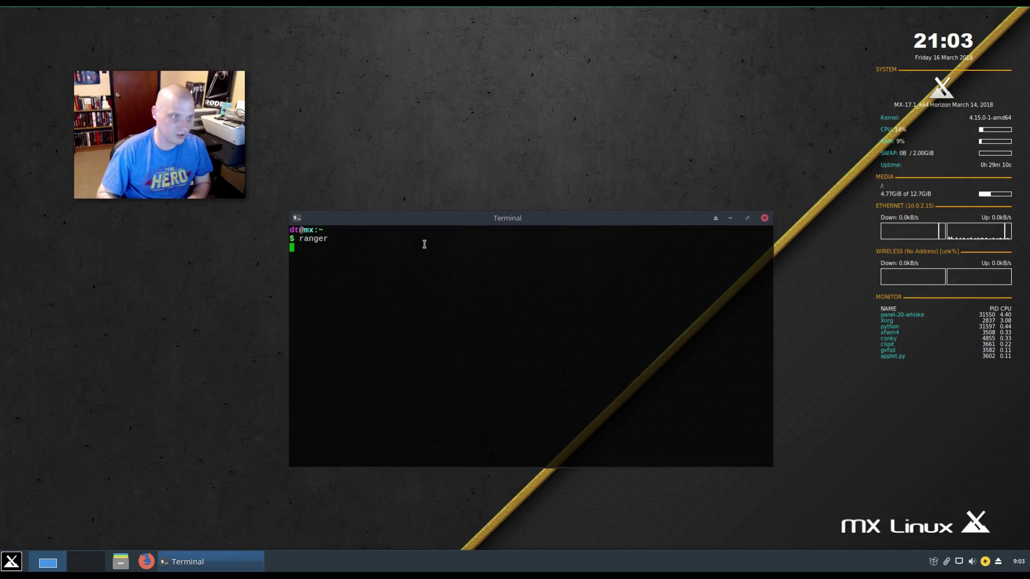
{"action": "left_click", "coordinate": [765, 218]}
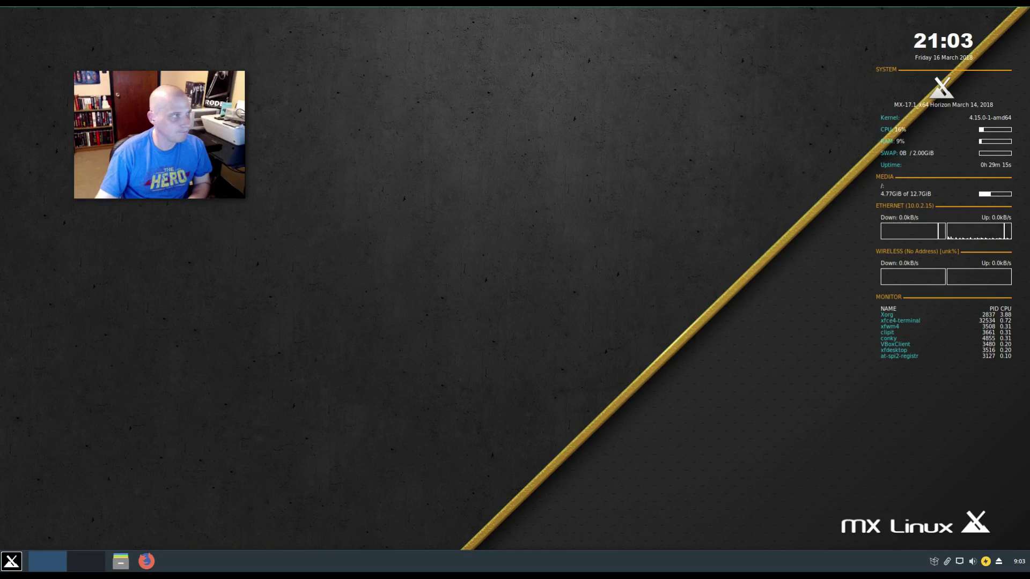
- Open Desktop Settings from the desktop's right-click menu and move it to the lower left
{"action": "right_click", "coordinate": [354, 315]}
{"action": "mouse_move", "coordinate": [405, 311]}
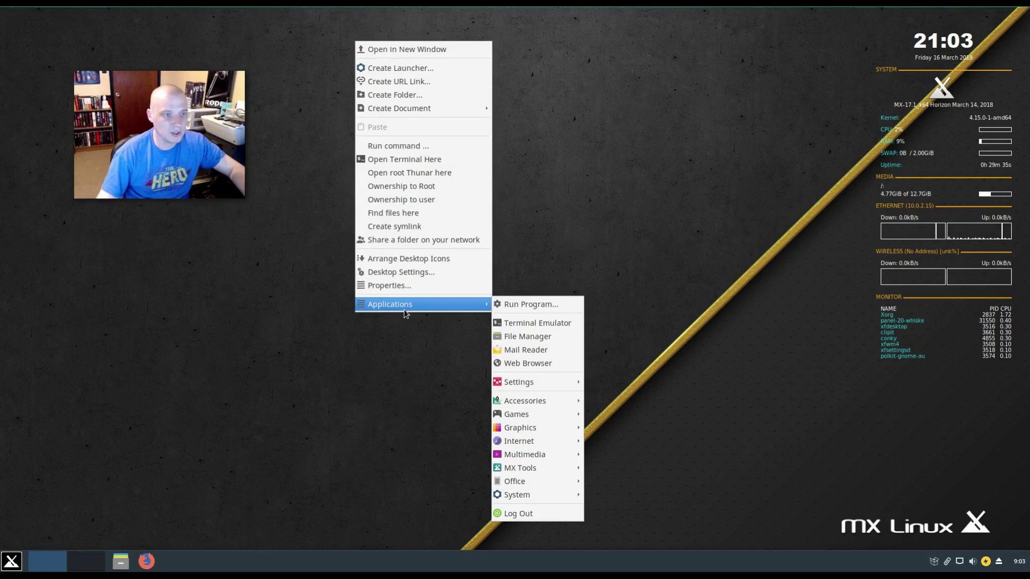
{"action": "left_click", "coordinate": [433, 275]}
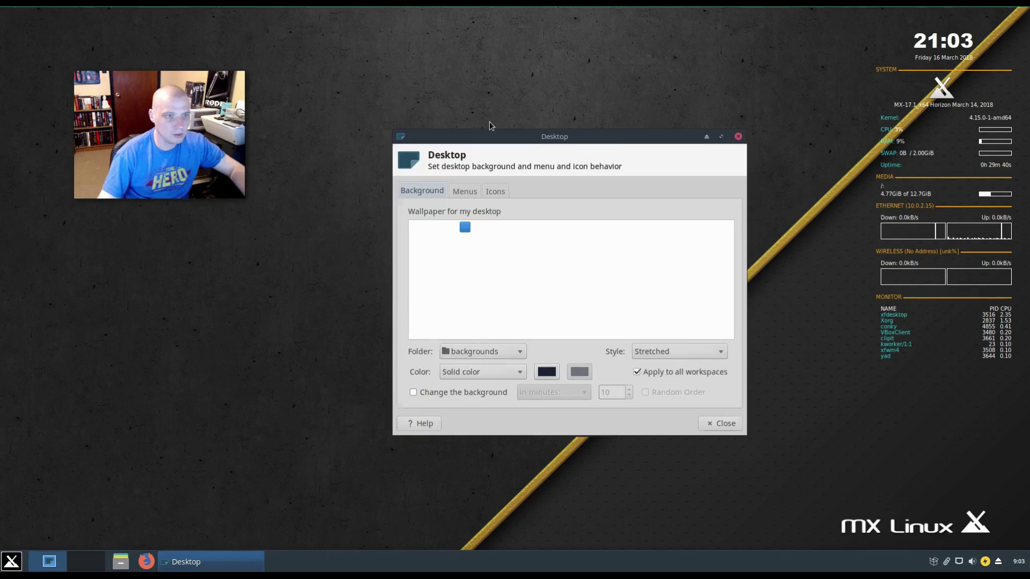
{"action": "left_click_drag", "start_coordinate": [589, 140], "coordinate": [261, 242]}
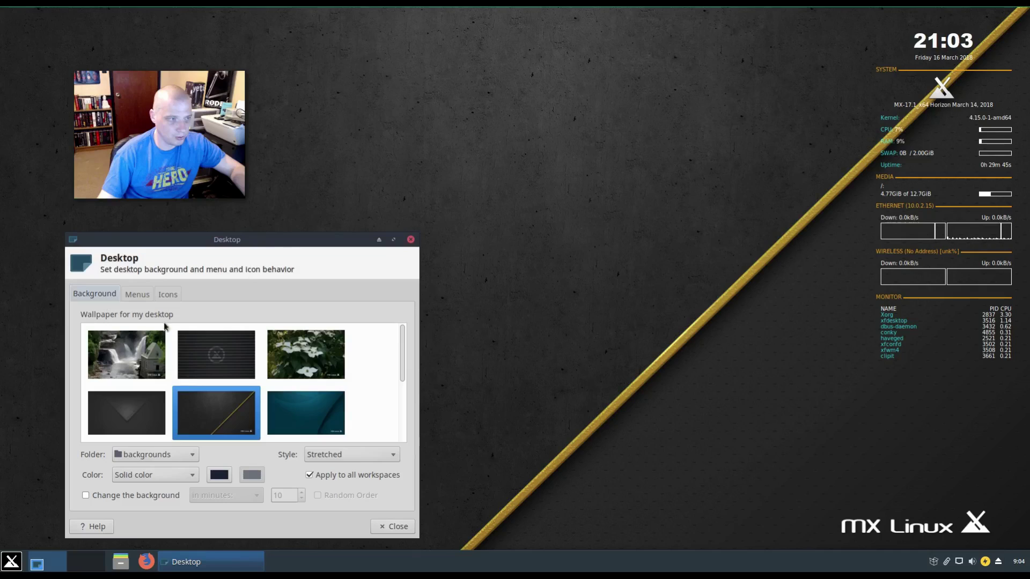
- Preview waterfall, dark striped MX, white flowers, dark V, gold-stripe and teal wallpapers
{"action": "left_click", "coordinate": [138, 361]}
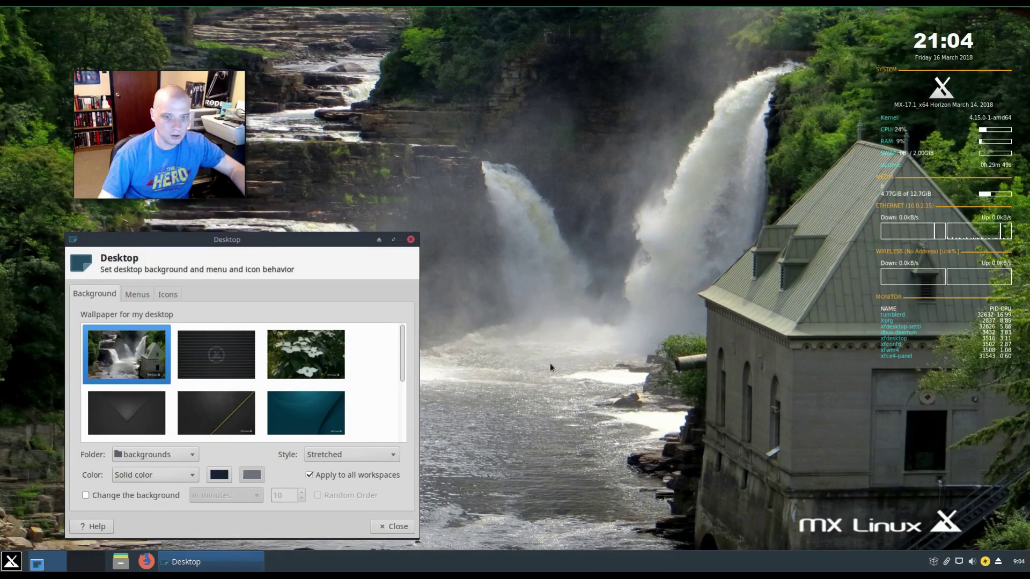
{"action": "left_click", "coordinate": [218, 374]}
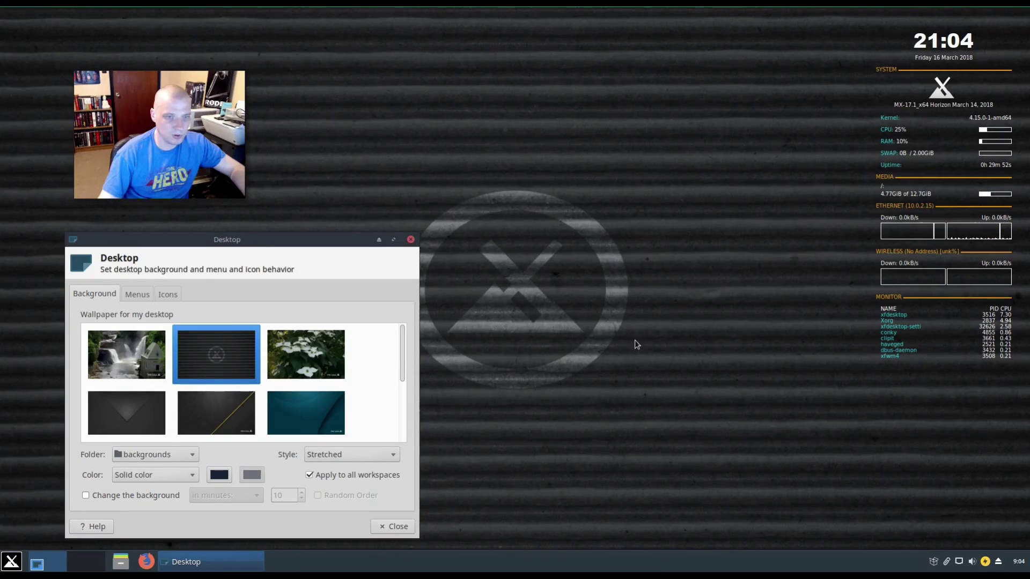
{"action": "left_click", "coordinate": [290, 360]}
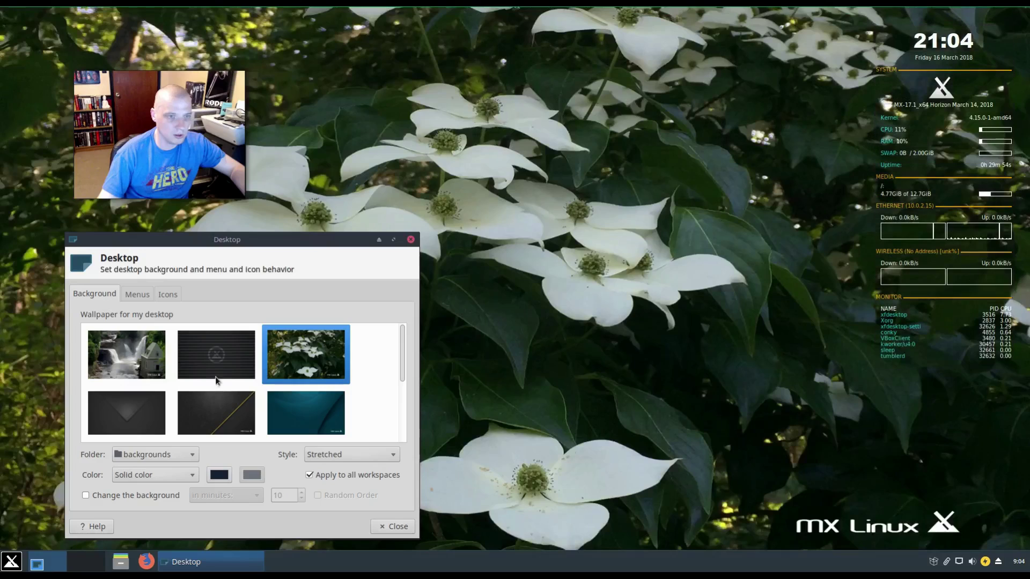
{"action": "left_click", "coordinate": [146, 409]}
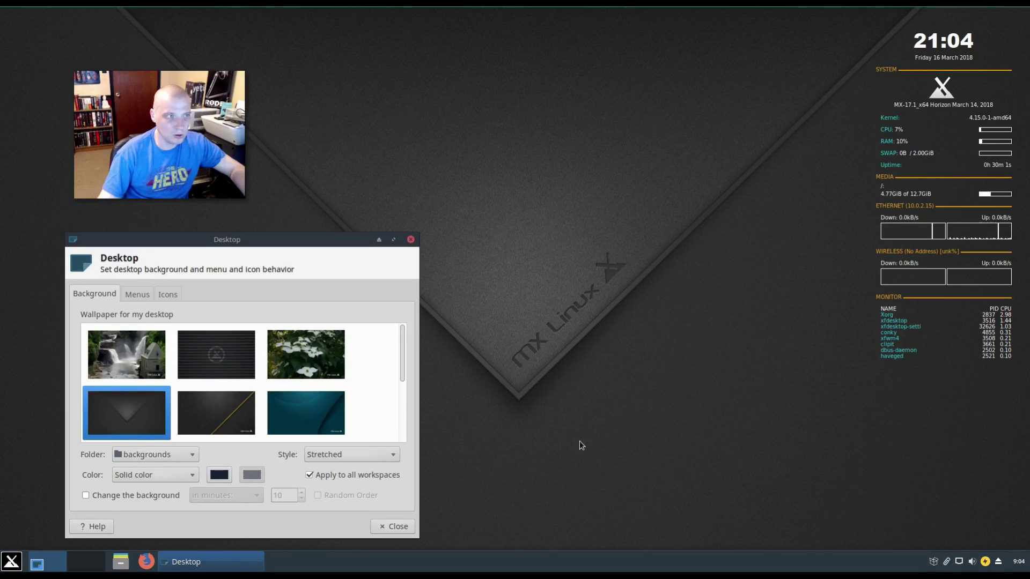
{"action": "left_click", "coordinate": [217, 419]}
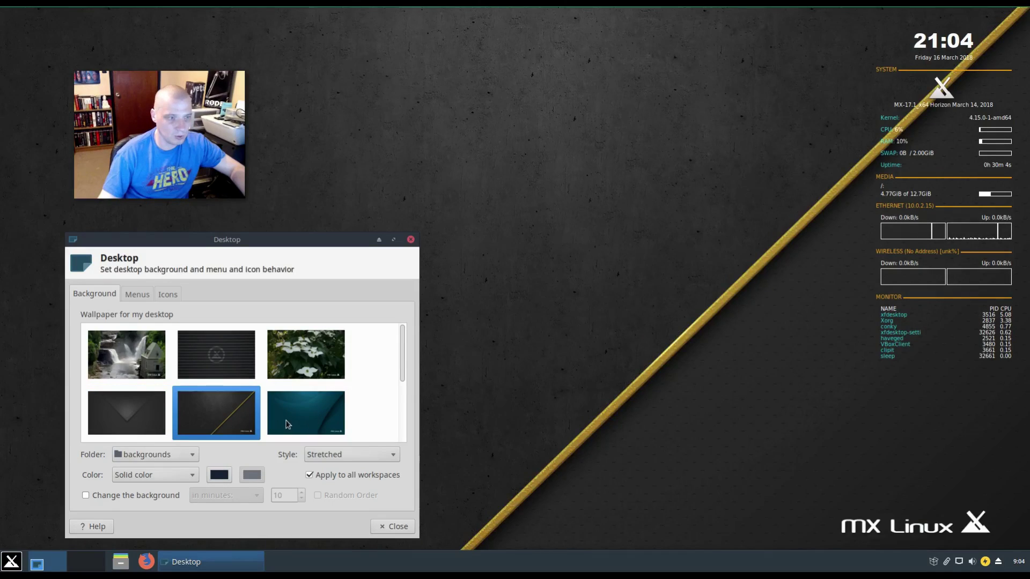
{"action": "left_click", "coordinate": [293, 421]}
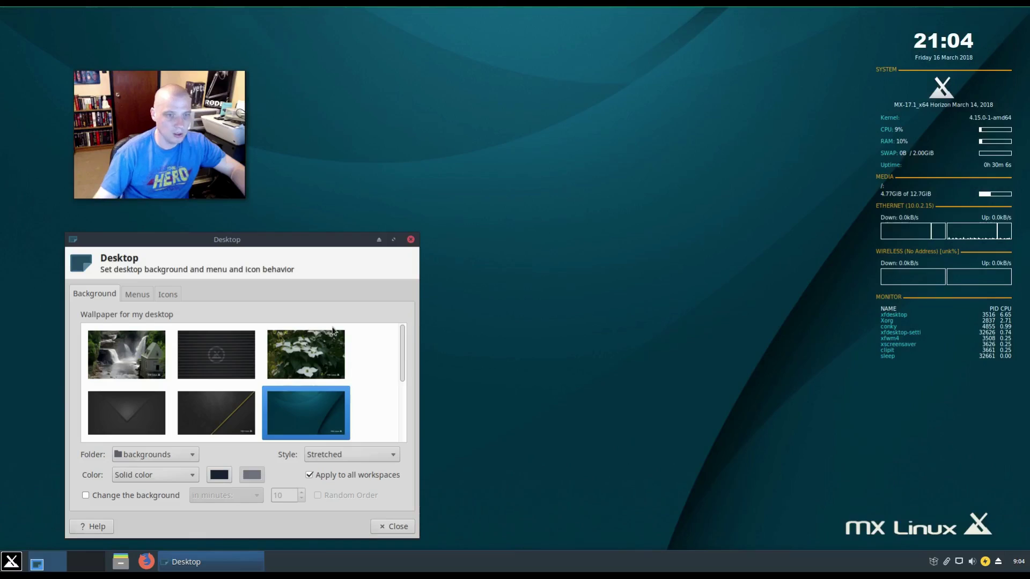
{"action": "scroll", "coordinate": [337, 330], "scroll_direction": "down", "scroll_amount": 1}
{"action": "scroll", "coordinate": [337, 329], "scroll_direction": "down", "scroll_amount": 1}
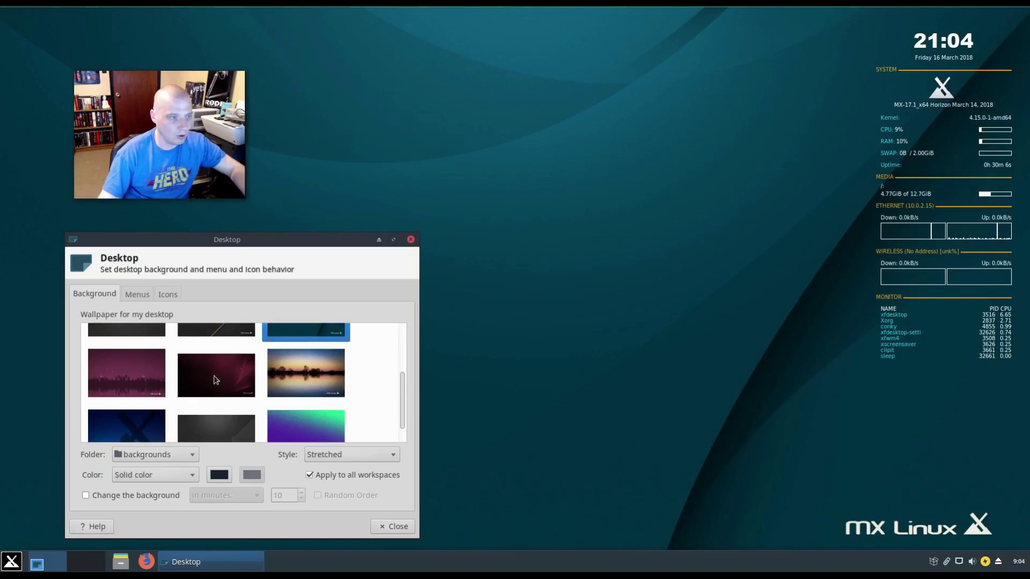
- Try purple skyline, sunset lake, dark blue X and gold-stripe, then settle on the dark V wallpaper
{"action": "left_click", "coordinate": [126, 382]}
{"action": "scroll", "coordinate": [231, 387], "scroll_direction": "down", "scroll_amount": 1}
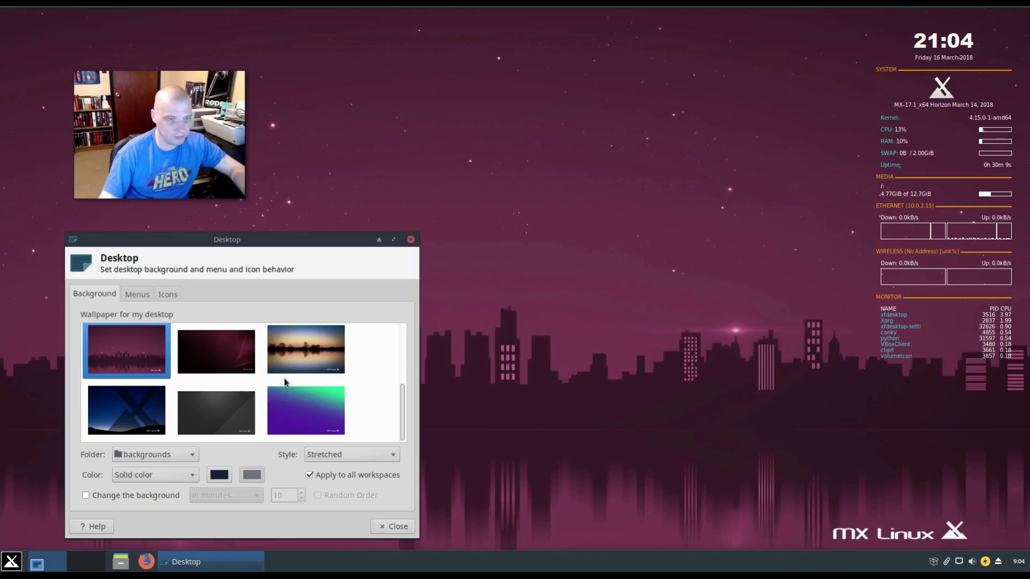
{"action": "left_click", "coordinate": [301, 355]}
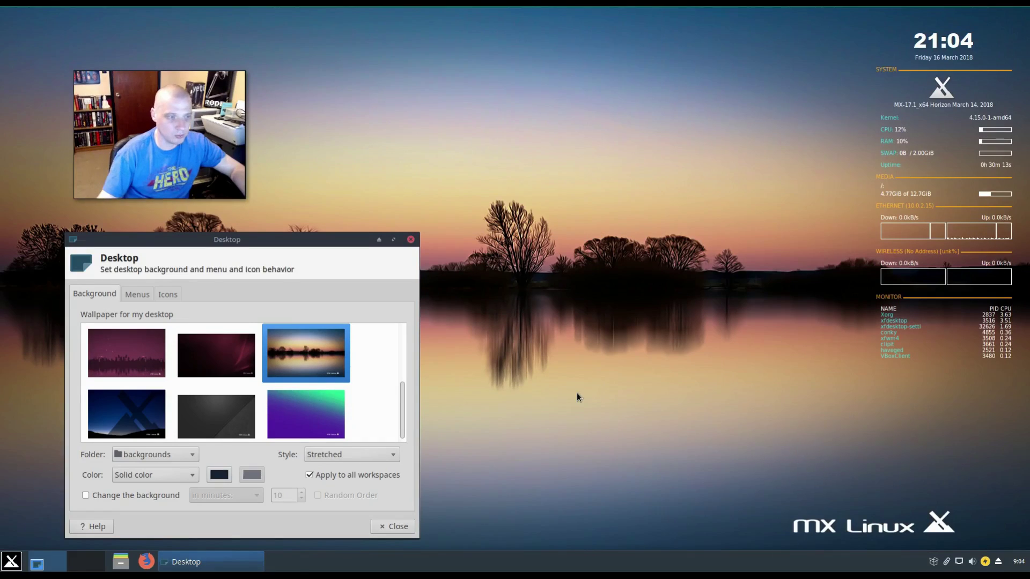
{"action": "left_click", "coordinate": [143, 421]}
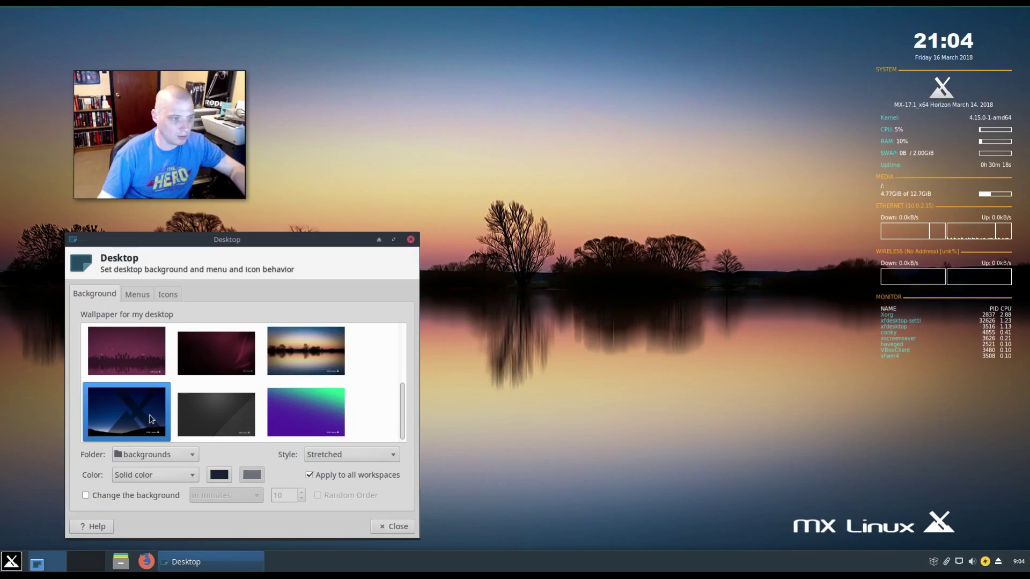
{"action": "scroll", "coordinate": [289, 418], "scroll_direction": "up", "scroll_amount": 6}
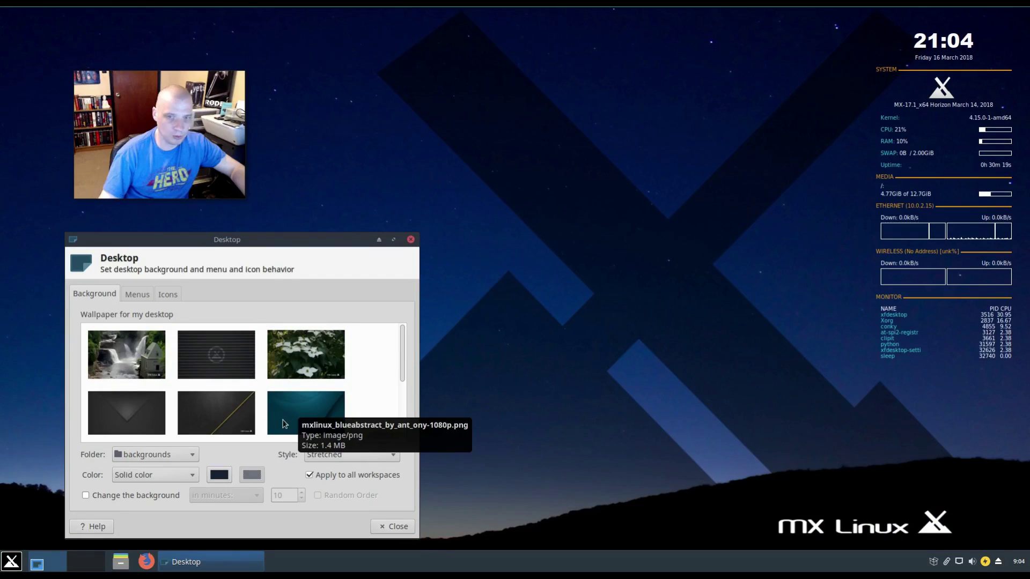
{"action": "left_click", "coordinate": [202, 400]}
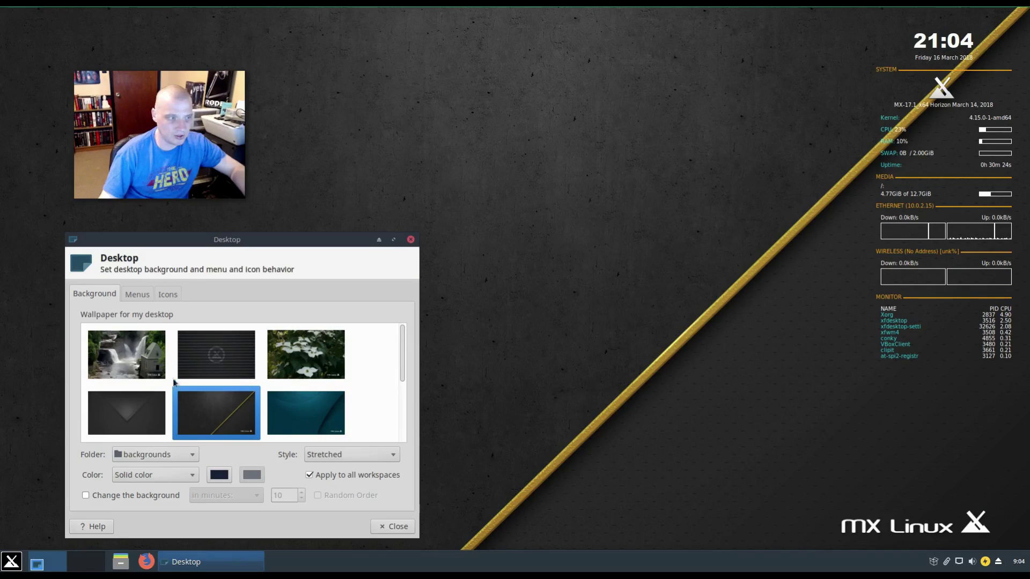
{"action": "left_click", "coordinate": [135, 423]}
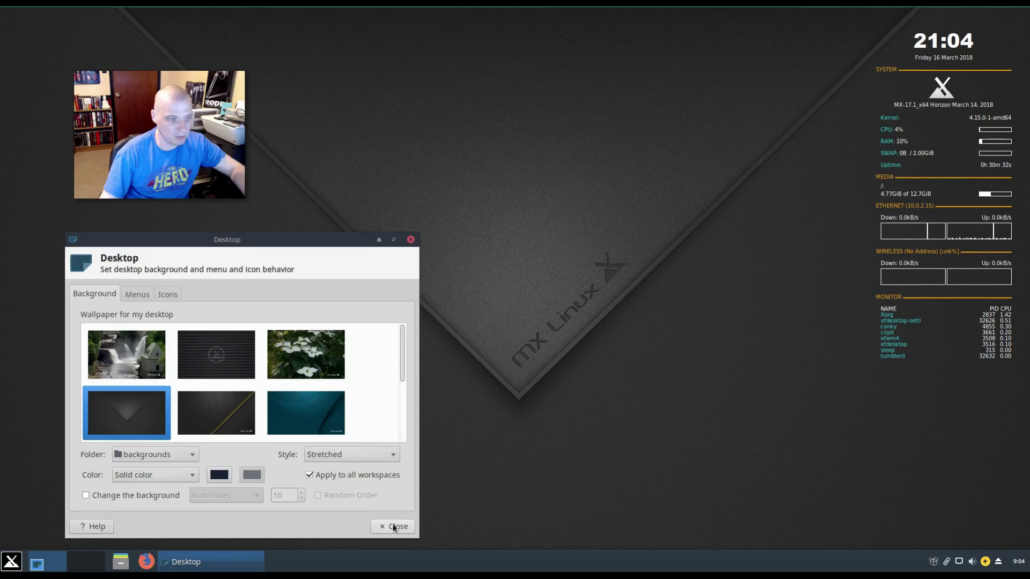
- On the Icons tab, drop icon size to 31 and back to 32, then close Desktop settings
{"action": "left_click", "coordinate": [141, 294]}
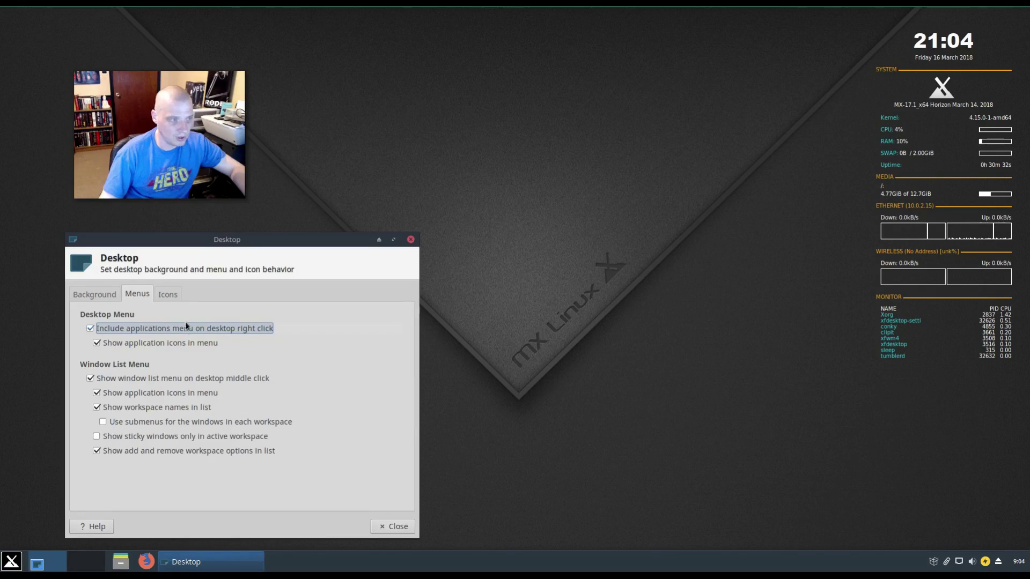
{"action": "left_click", "coordinate": [169, 295]}
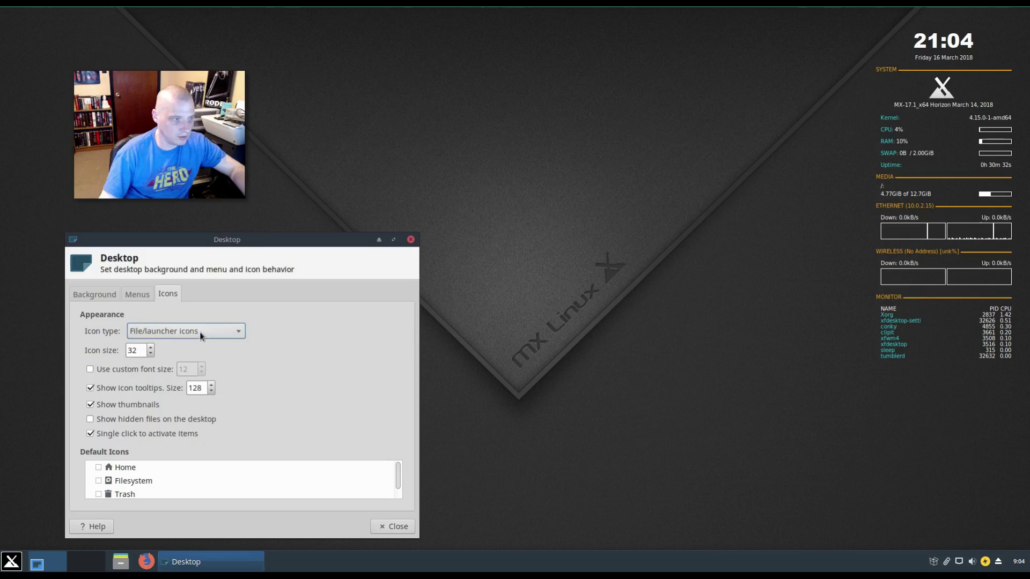
{"action": "left_click", "coordinate": [150, 354]}
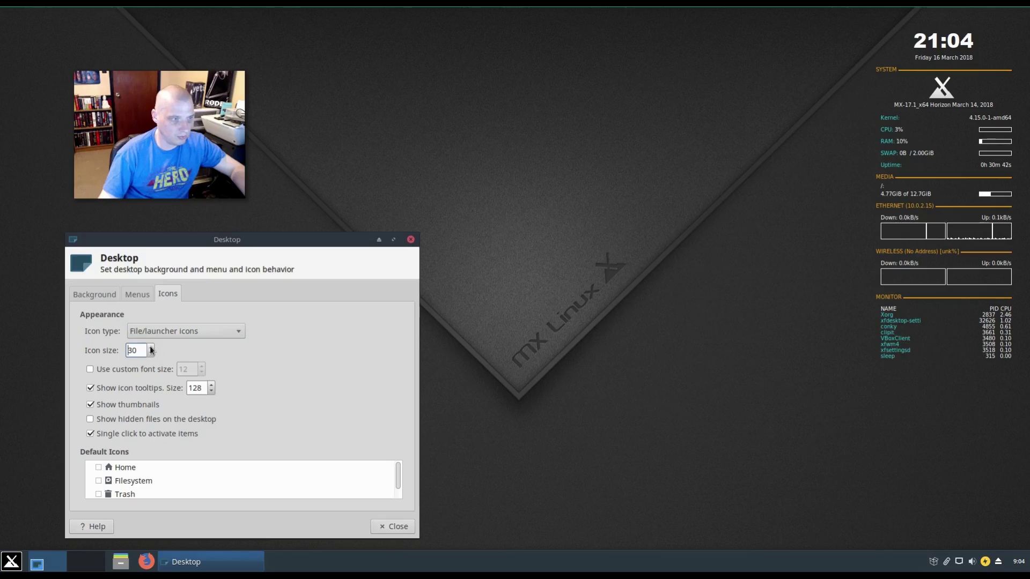
{"action": "left_click", "coordinate": [151, 349]}
{"action": "left_click", "coordinate": [411, 240]}
{"action": "left_click", "coordinate": [121, 562]}
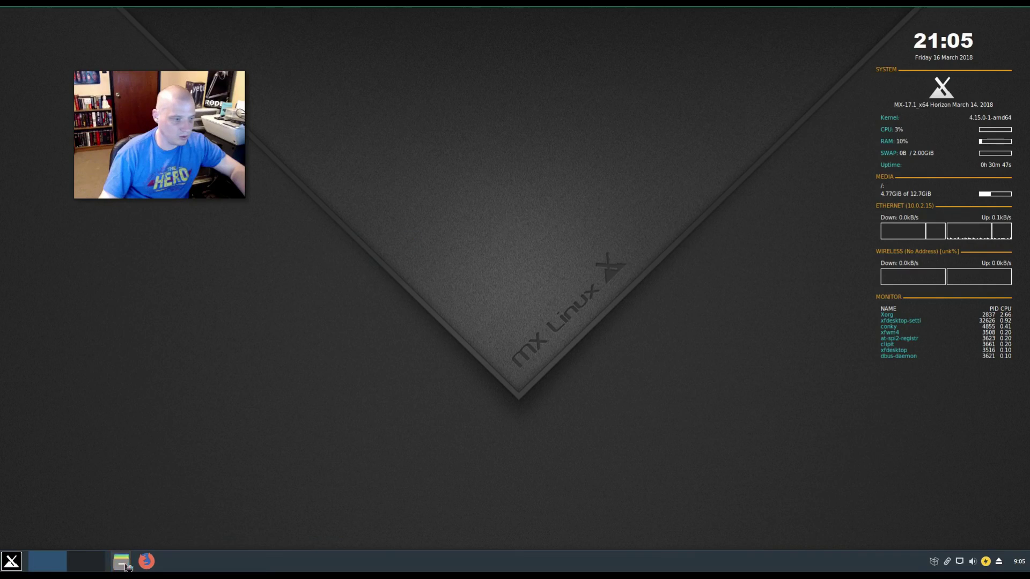
- Close the file manager, swap MX-GeekyTowerLogo for lsd2/conkyrc in Conky Manager, then close it
{"action": "left_click_drag", "start_coordinate": [340, 17], "coordinate": [670, 142]}
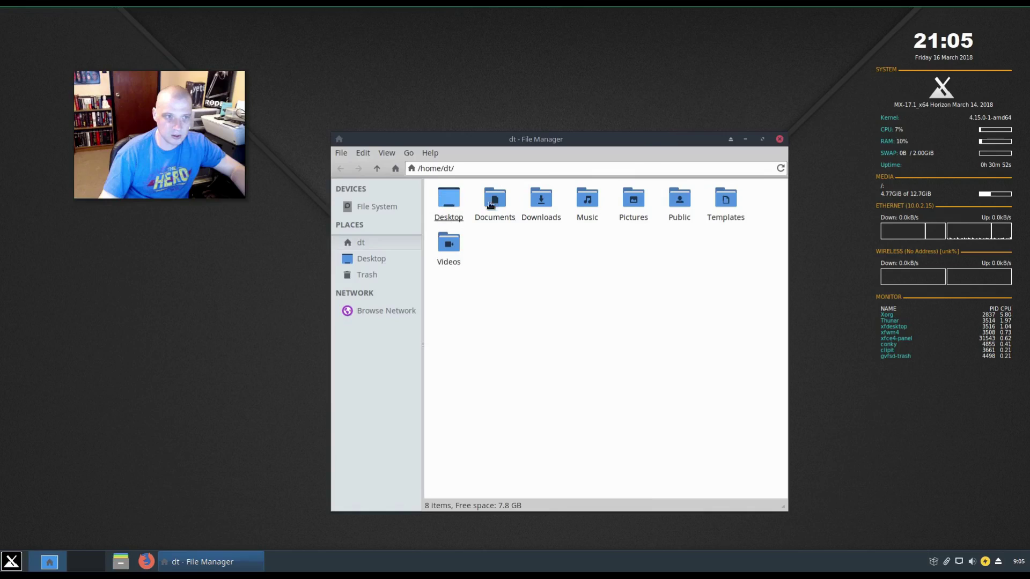
{"action": "left_click", "coordinate": [780, 139]}
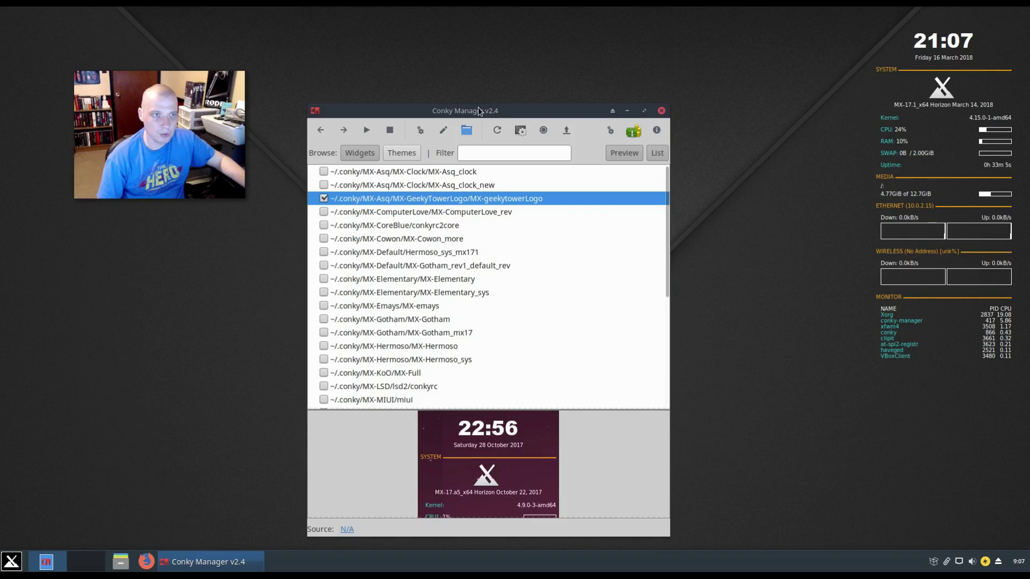
{"action": "left_click_drag", "start_coordinate": [478, 108], "coordinate": [515, 91]}
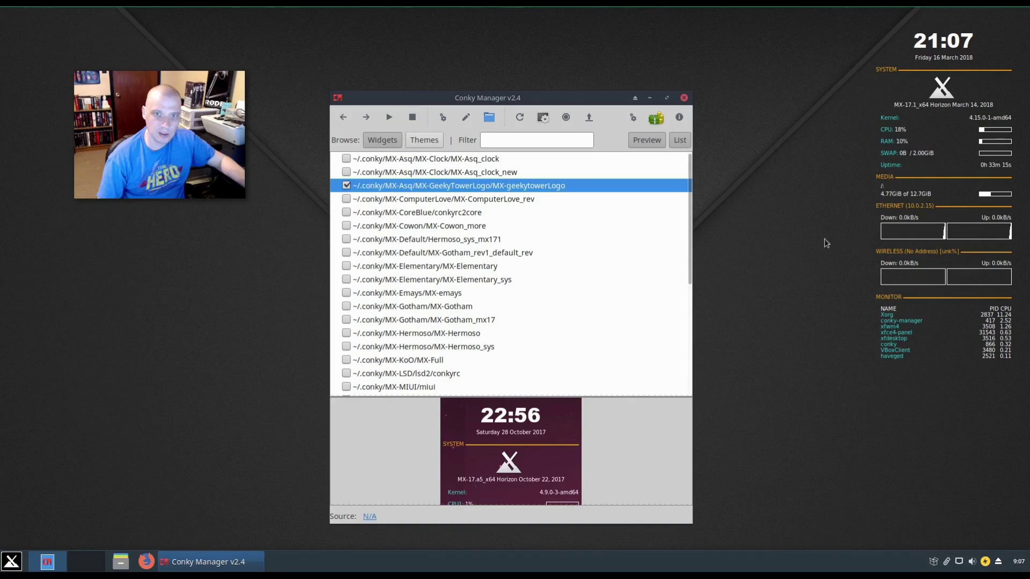
{"action": "left_click", "coordinate": [346, 186]}
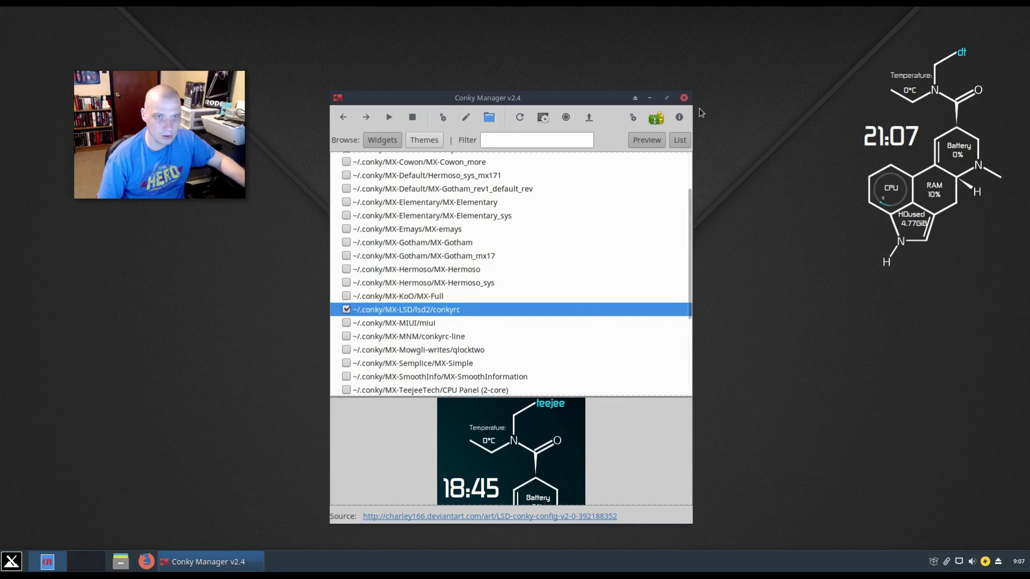
{"action": "left_click", "coordinate": [685, 99]}
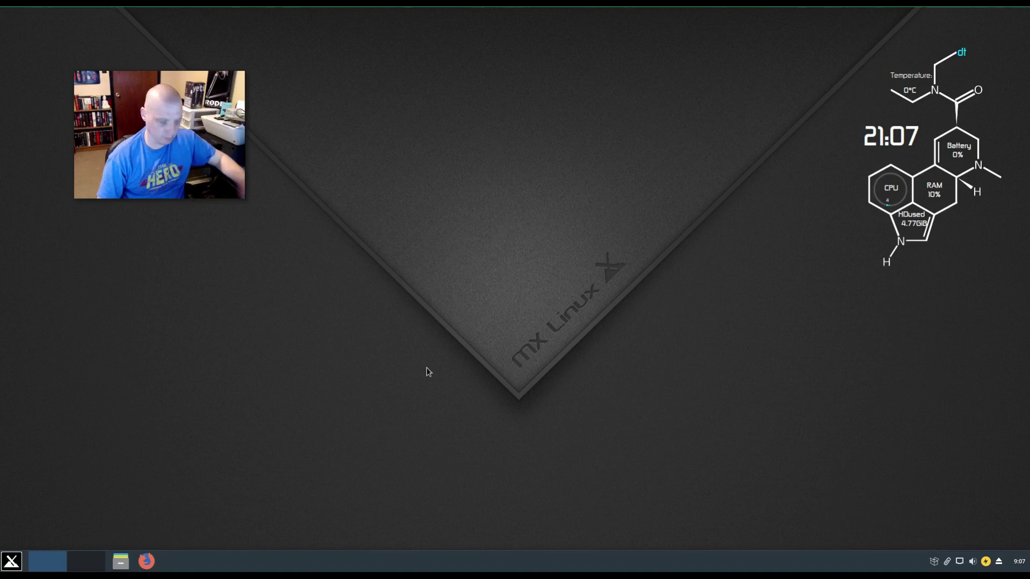
- Open Settings Manager from the Whisker Menu and move its window down and left
{"action": "left_click_drag", "start_coordinate": [261, 171], "coordinate": [692, 409]}
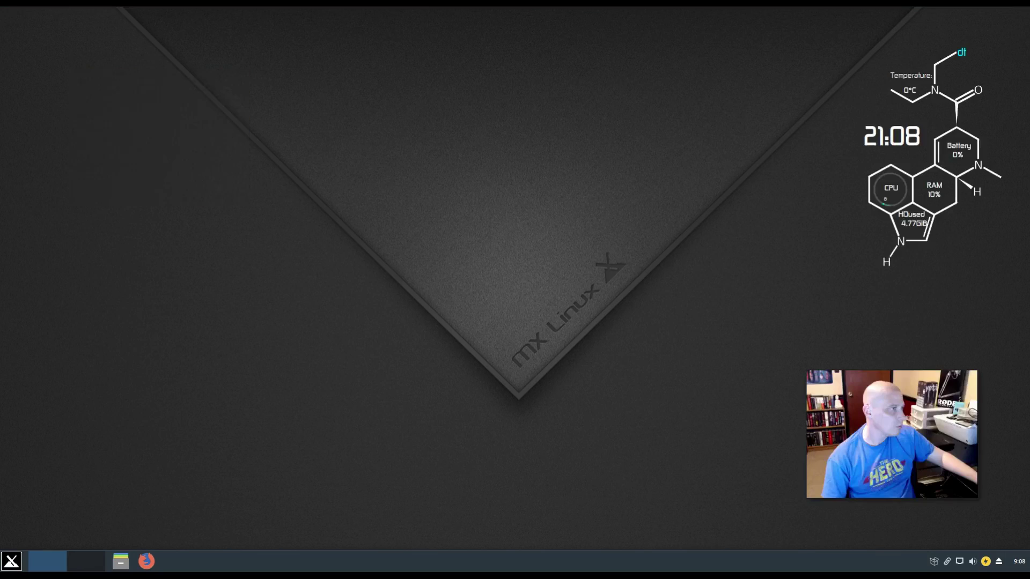
{"action": "left_click", "coordinate": [11, 561]}
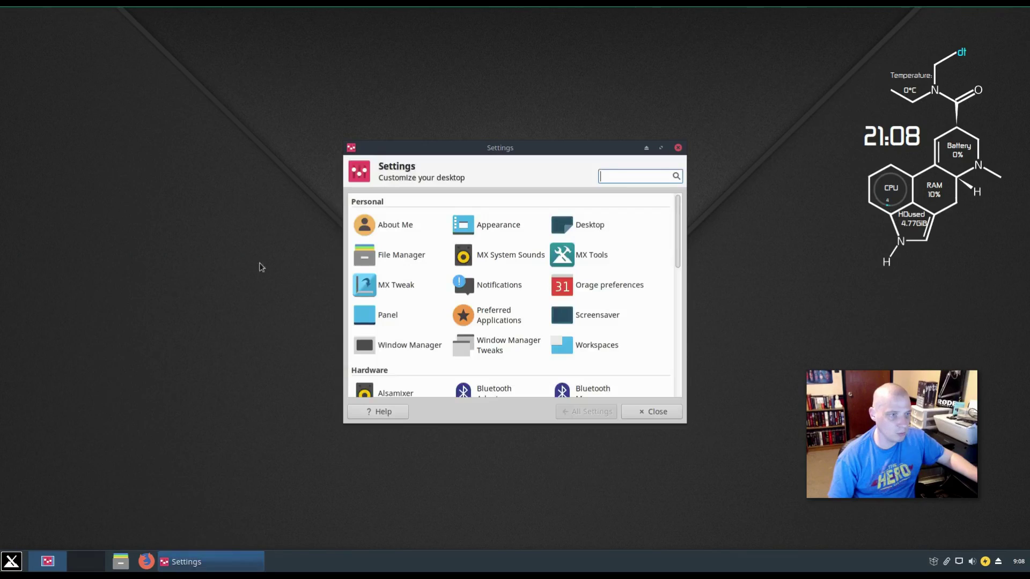
{"action": "left_click_drag", "start_coordinate": [501, 149], "coordinate": [340, 208]}
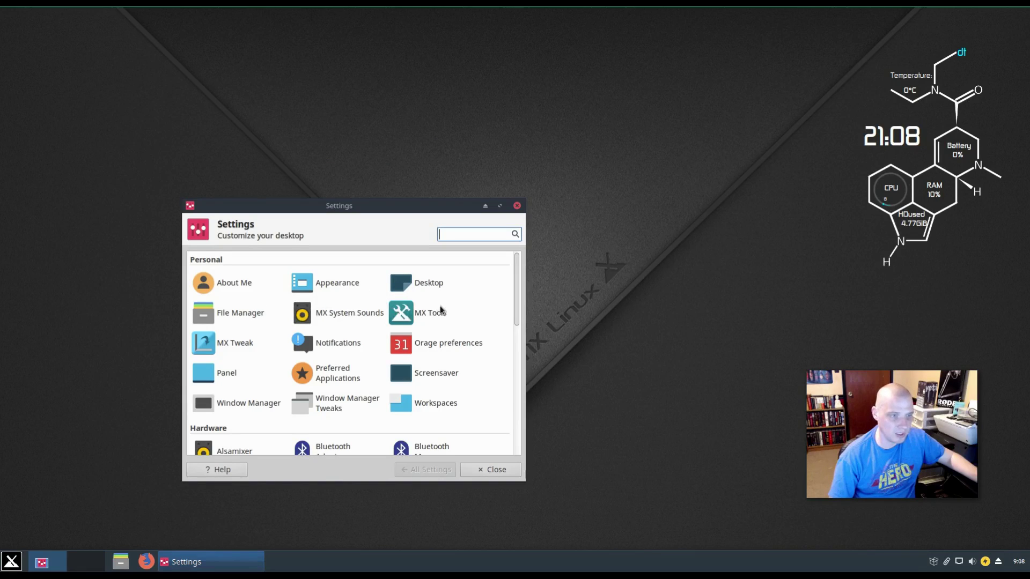
{"action": "scroll", "coordinate": [394, 339], "scroll_direction": "down", "scroll_amount": 5}
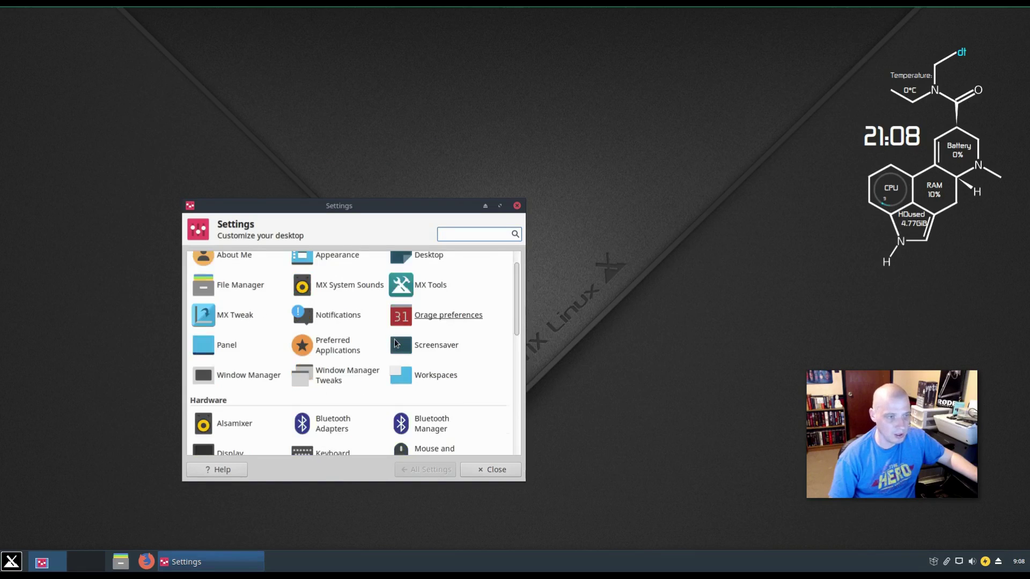
{"action": "left_click", "coordinate": [12, 562]}
{"action": "left_click", "coordinate": [213, 466]}
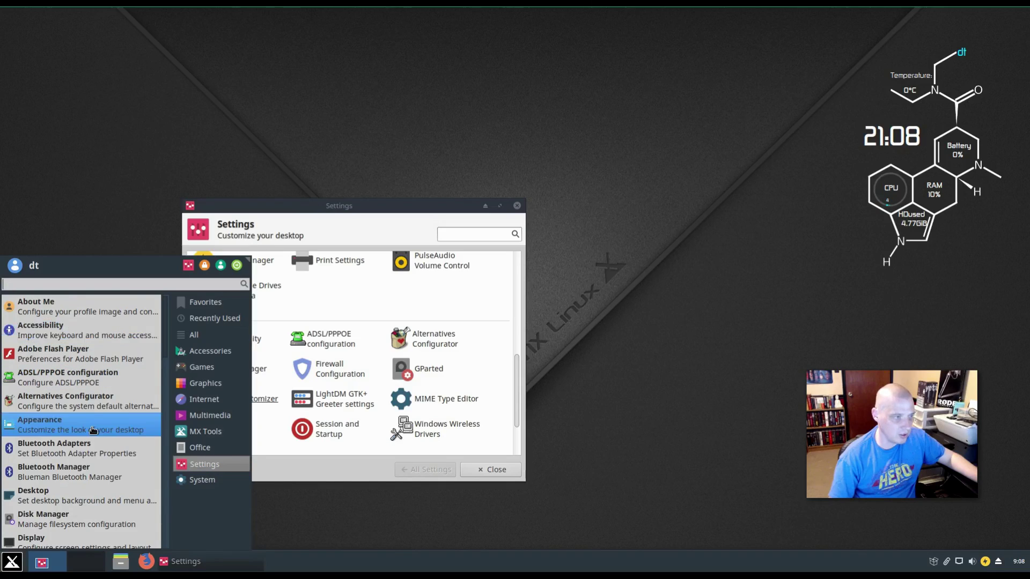
- Scroll through the Personal, Hardware and System categories, then close Settings Manager
{"action": "scroll", "coordinate": [89, 477], "scroll_direction": "down", "scroll_amount": 5}
{"action": "scroll", "coordinate": [93, 431], "scroll_direction": "down", "scroll_amount": 3}
{"action": "left_click", "coordinate": [145, 172]}
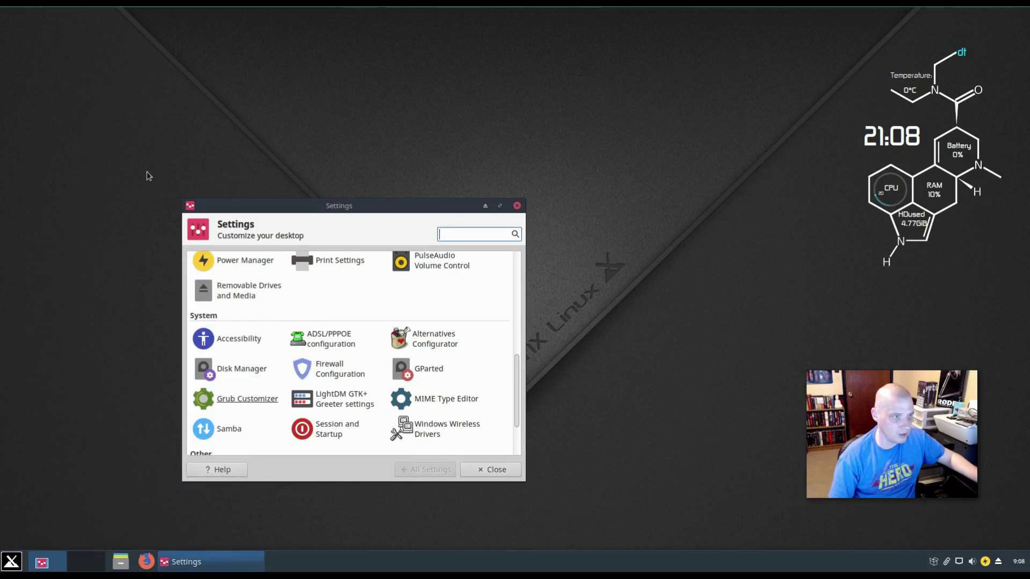
{"action": "scroll", "coordinate": [358, 356], "scroll_direction": "down", "scroll_amount": 3}
{"action": "scroll", "coordinate": [357, 355], "scroll_direction": "down", "scroll_amount": 2}
{"action": "scroll", "coordinate": [407, 337], "scroll_direction": "up", "scroll_amount": 8}
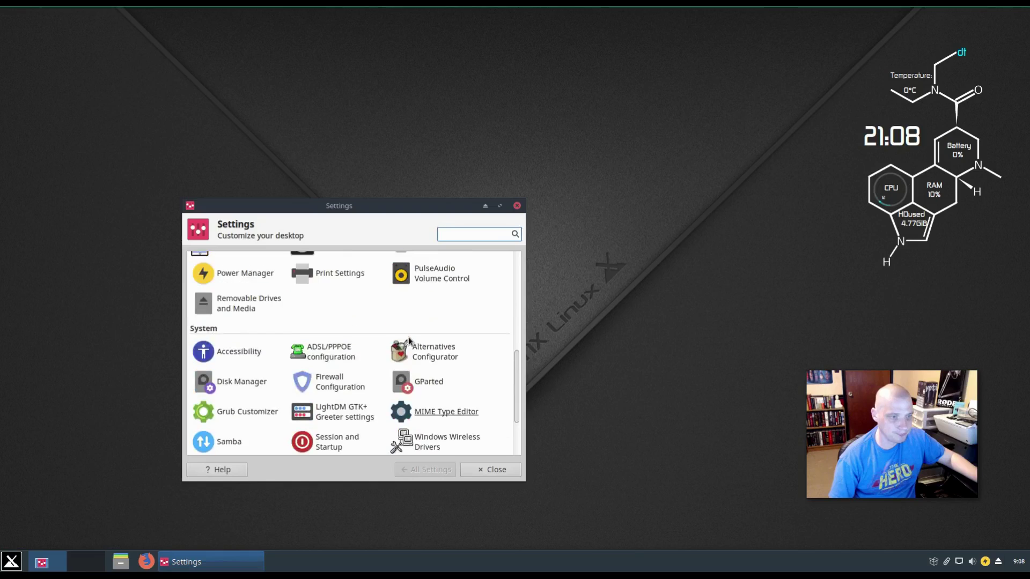
{"action": "left_click", "coordinate": [519, 206]}
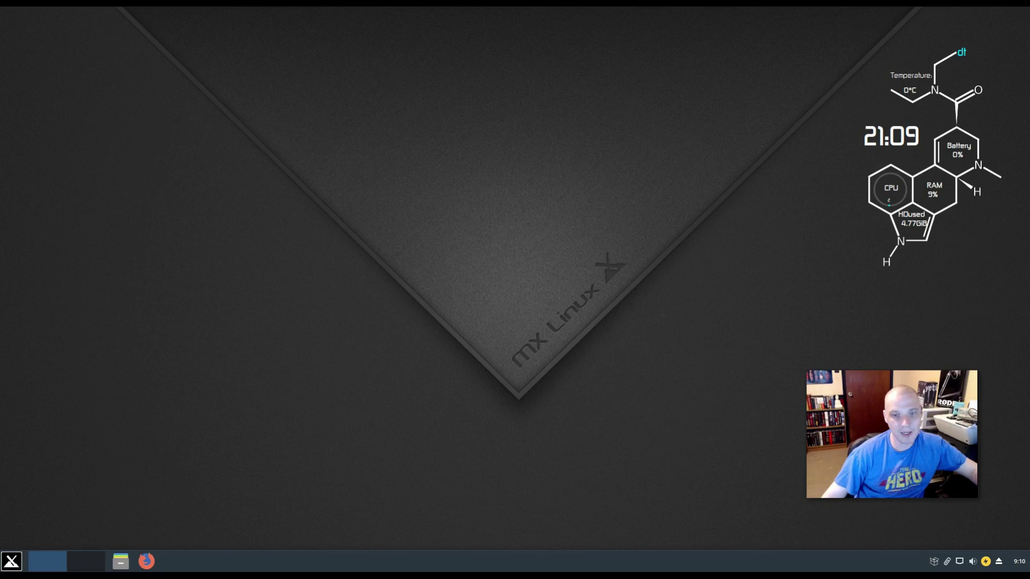
{"action": "left_click", "coordinate": [12, 562]}
{"action": "mouse_move", "coordinate": [202, 427]}
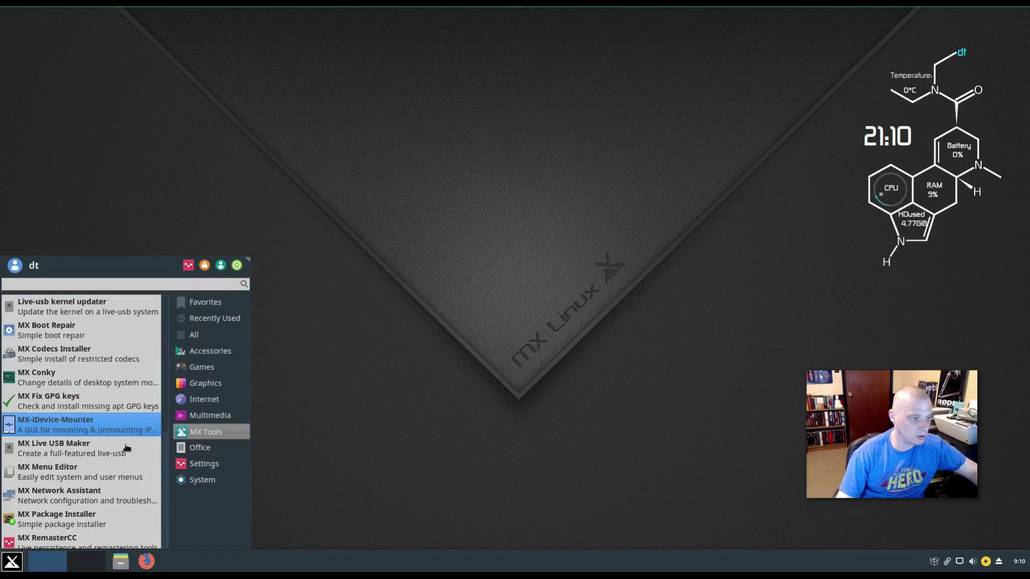
{"action": "scroll", "coordinate": [126, 447], "scroll_direction": "down", "scroll_amount": 3}
{"action": "scroll", "coordinate": [133, 451], "scroll_direction": "down", "scroll_amount": 2}
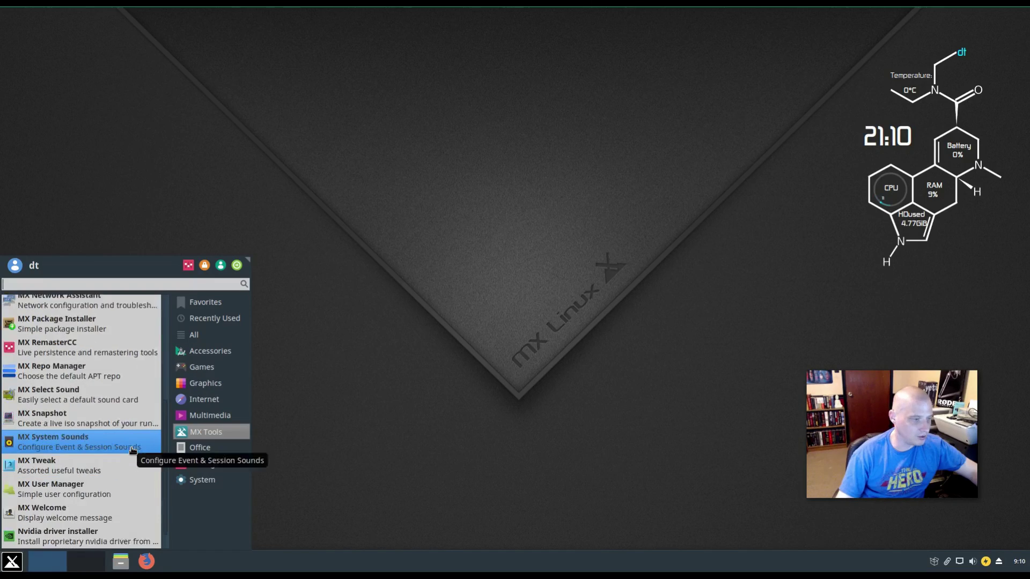
{"action": "scroll", "coordinate": [133, 451], "scroll_direction": "down", "scroll_amount": 1}
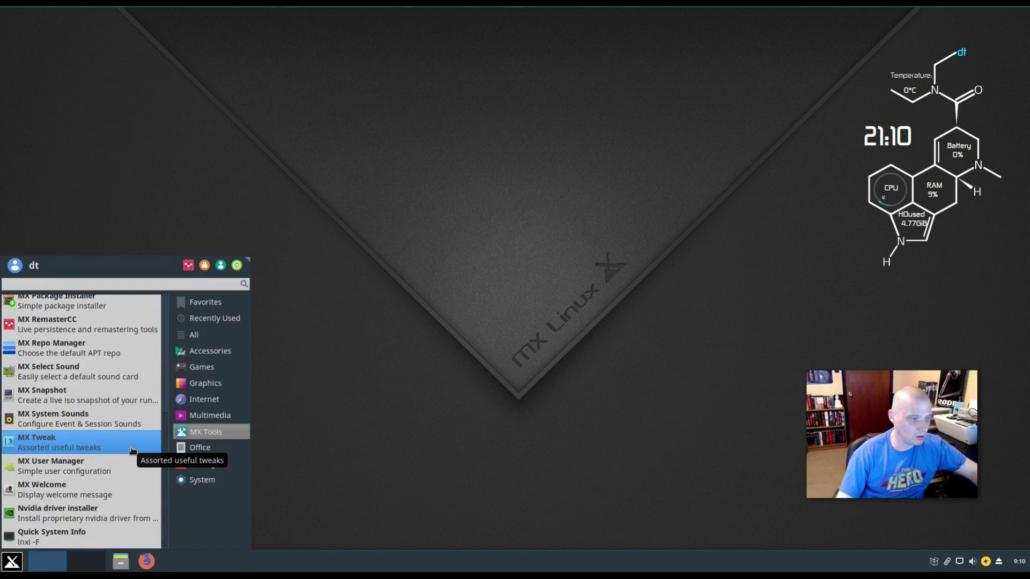
{"action": "left_click", "coordinate": [384, 394]}
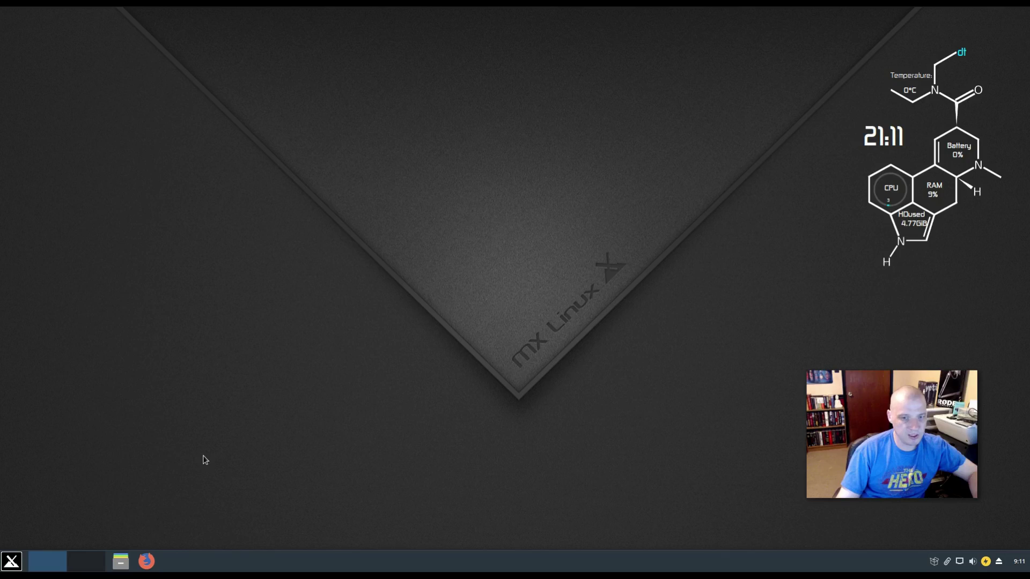
- Search the Whisker Menu for 'gparted' and launch GParted to its root password prompt
{"action": "left_click", "coordinate": [17, 566]}
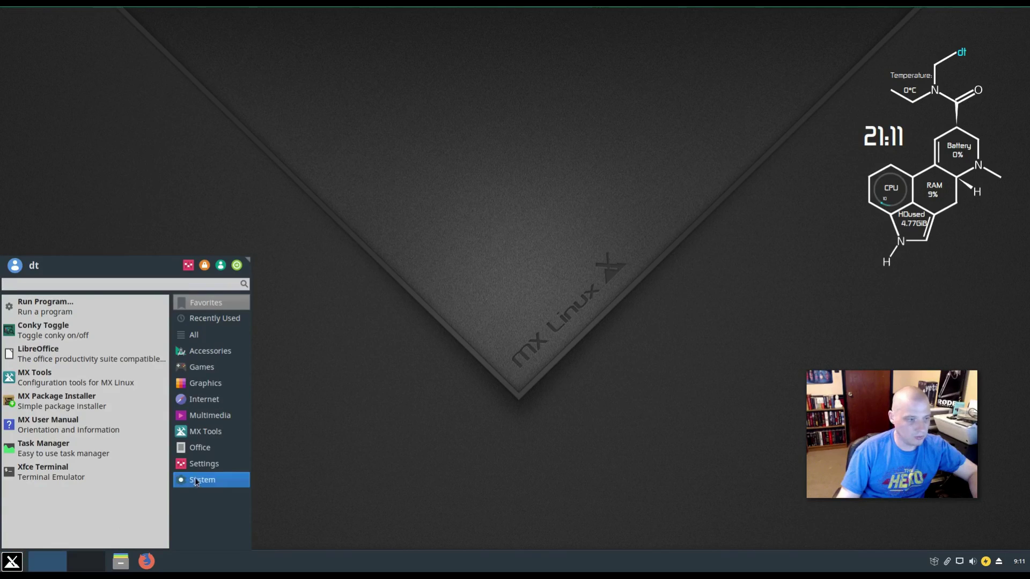
{"action": "mouse_move", "coordinate": [220, 471]}
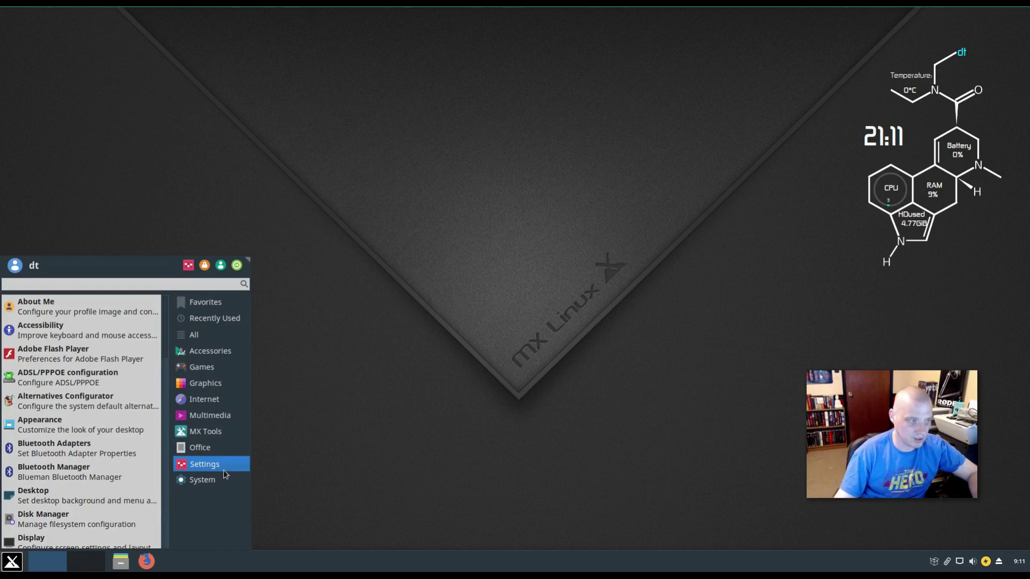
{"action": "left_click", "coordinate": [207, 448]}
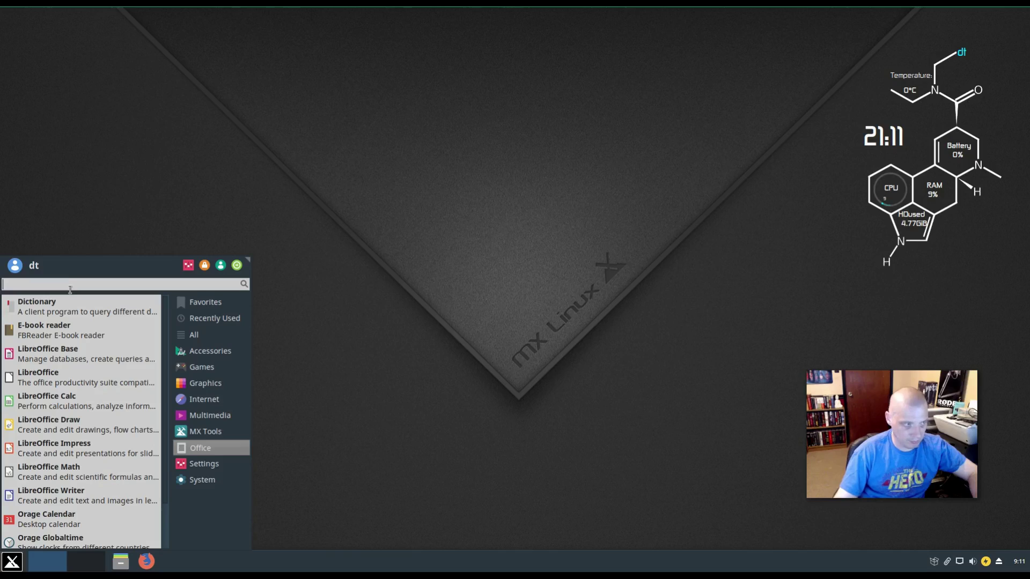
{"action": "type", "text": "pac"}
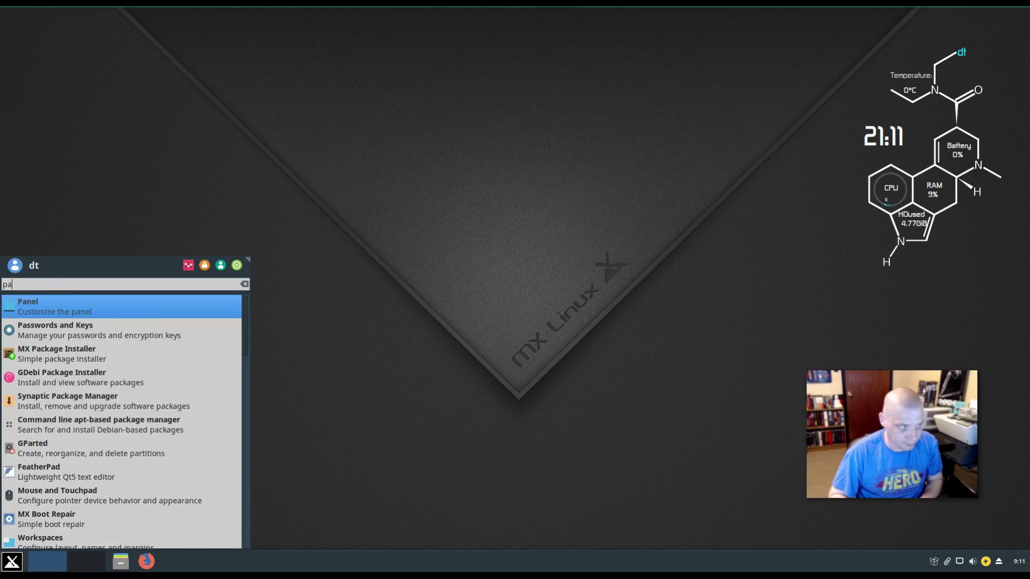
{"action": "key", "text": "BackSpace"}
{"action": "key", "text": "BackSpace"}
{"action": "key", "text": "BackSpace"}
{"action": "type", "text": "gparted"}
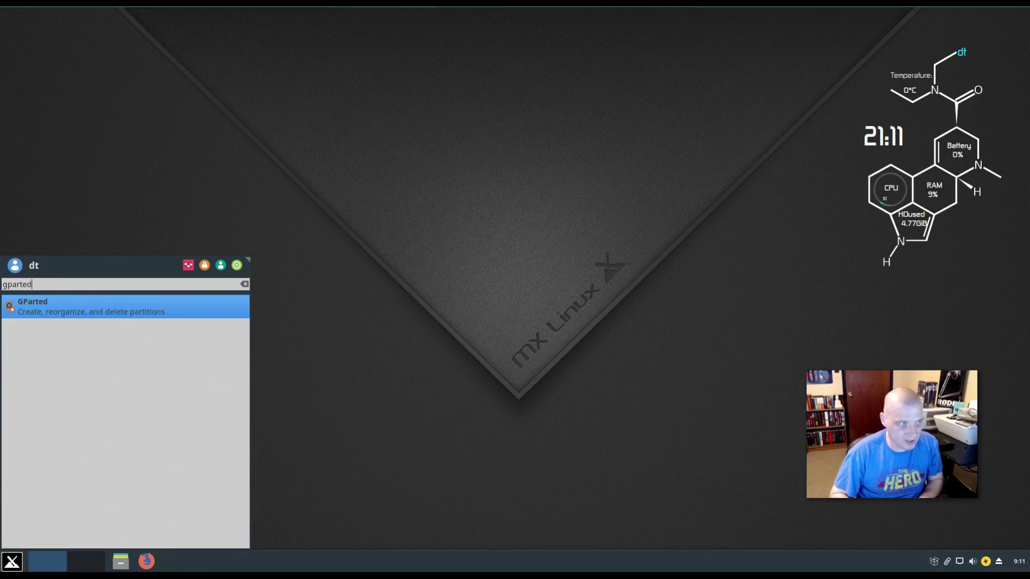
{"action": "key", "text": "Return"}
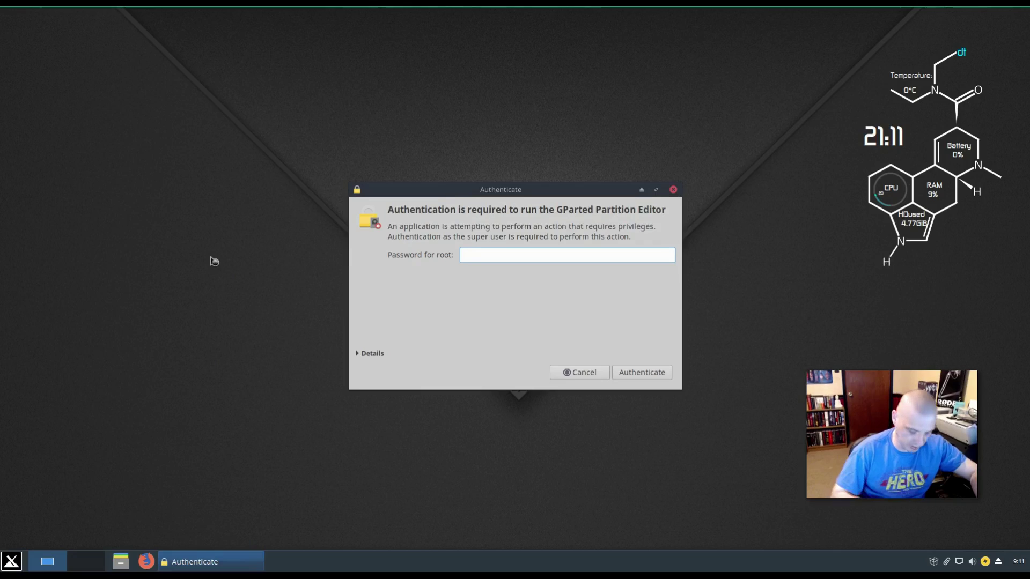
- Authenticate as root, review /dev/sda's ext4 root and 2.00 GiB swap partitions, then close GParted
{"action": "type", "text": "***"}
{"action": "key", "text": "Return"}
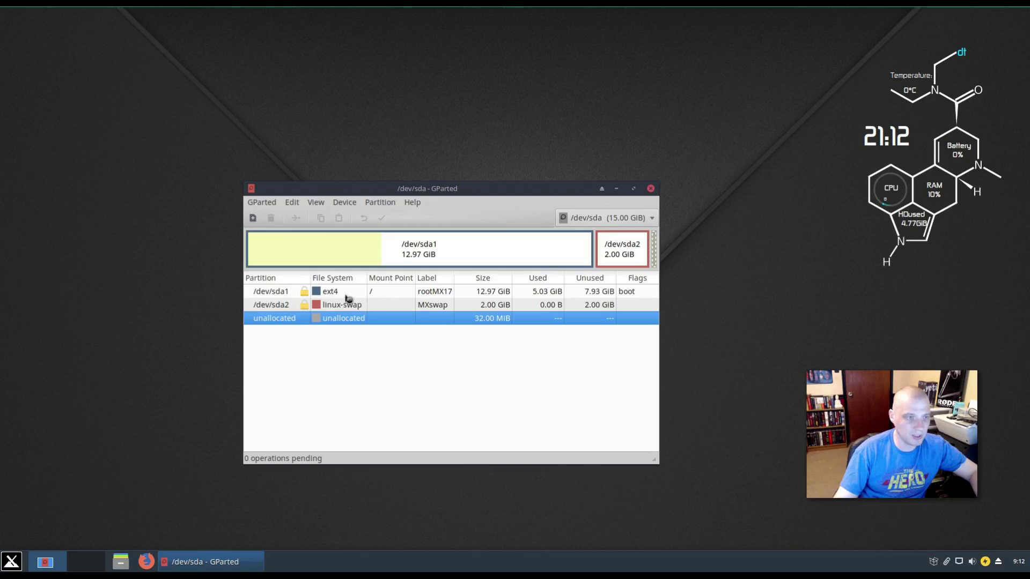
{"action": "left_click", "coordinate": [650, 188]}
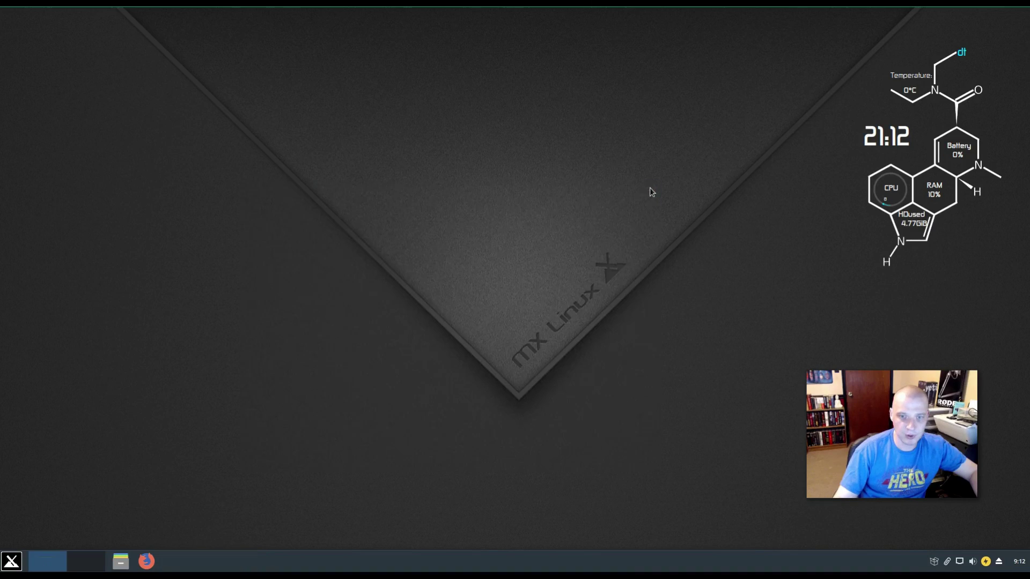